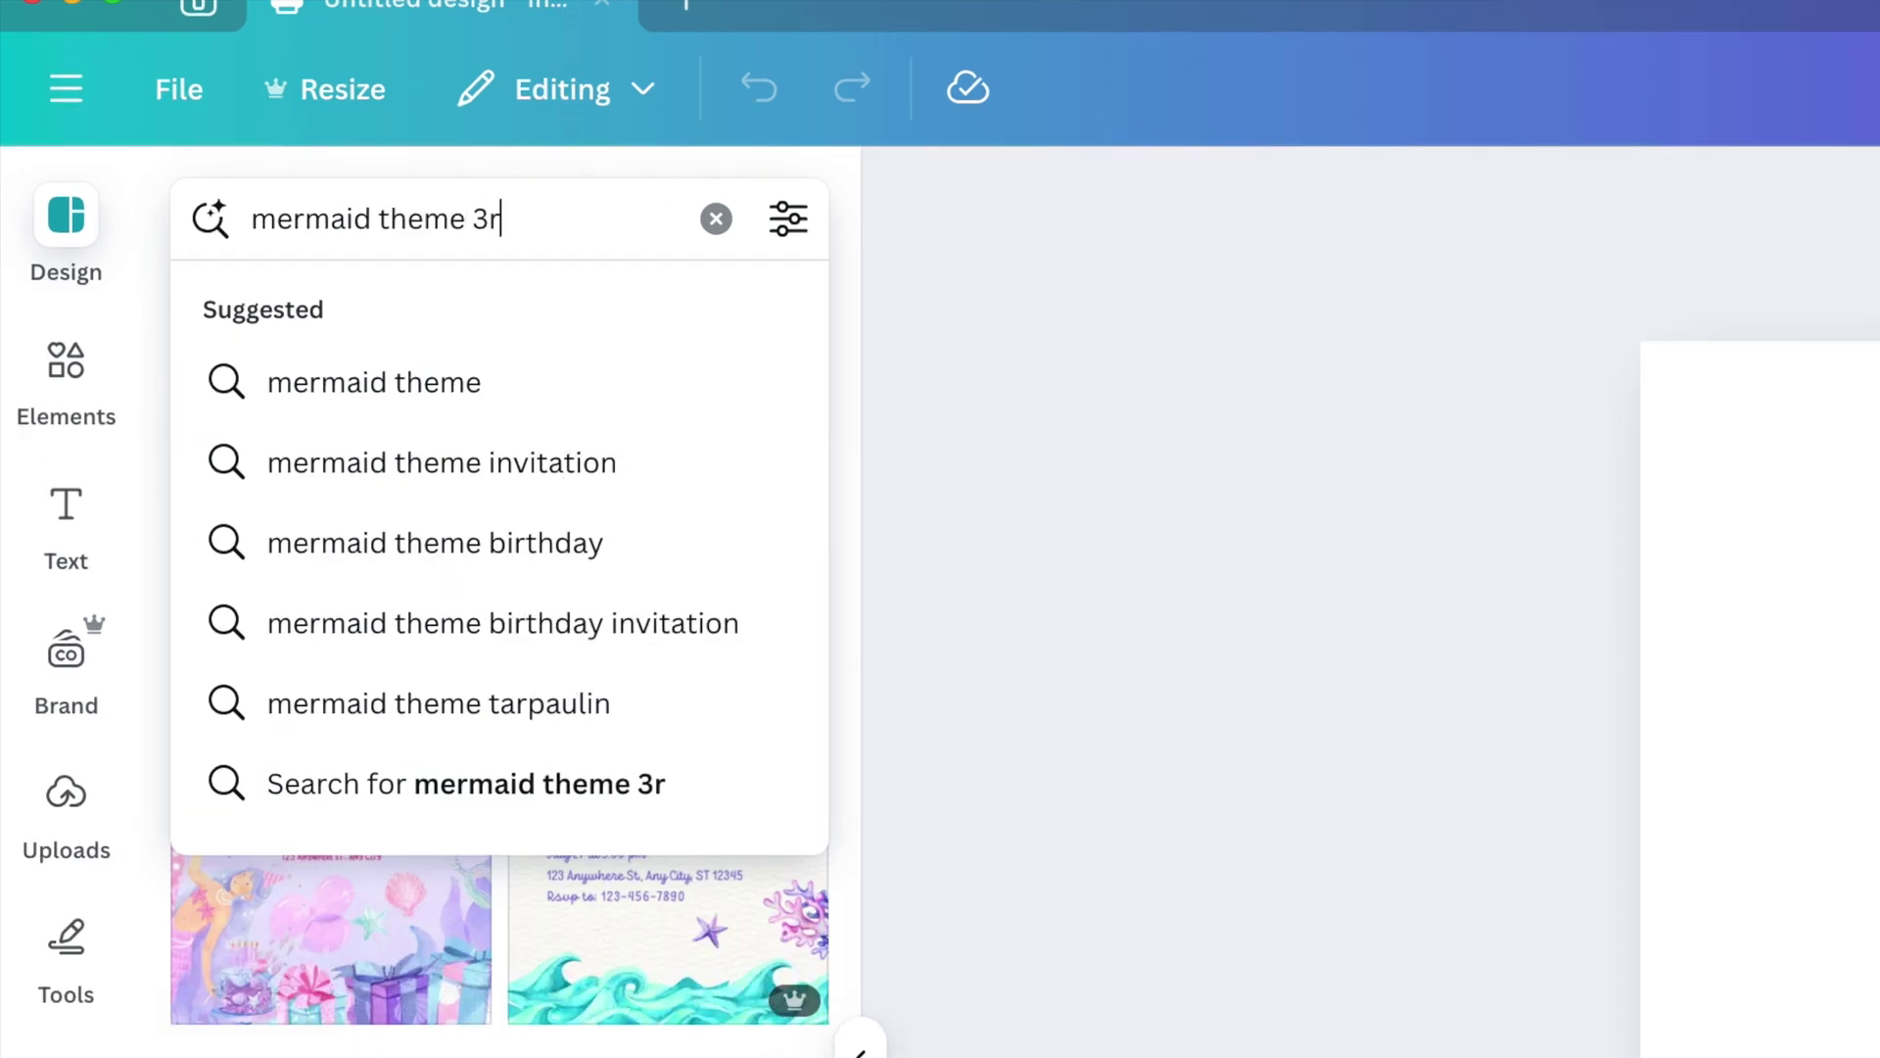
- Run the 'mermaid theme 3rd birthday' template search and scroll through the results
key("Return")
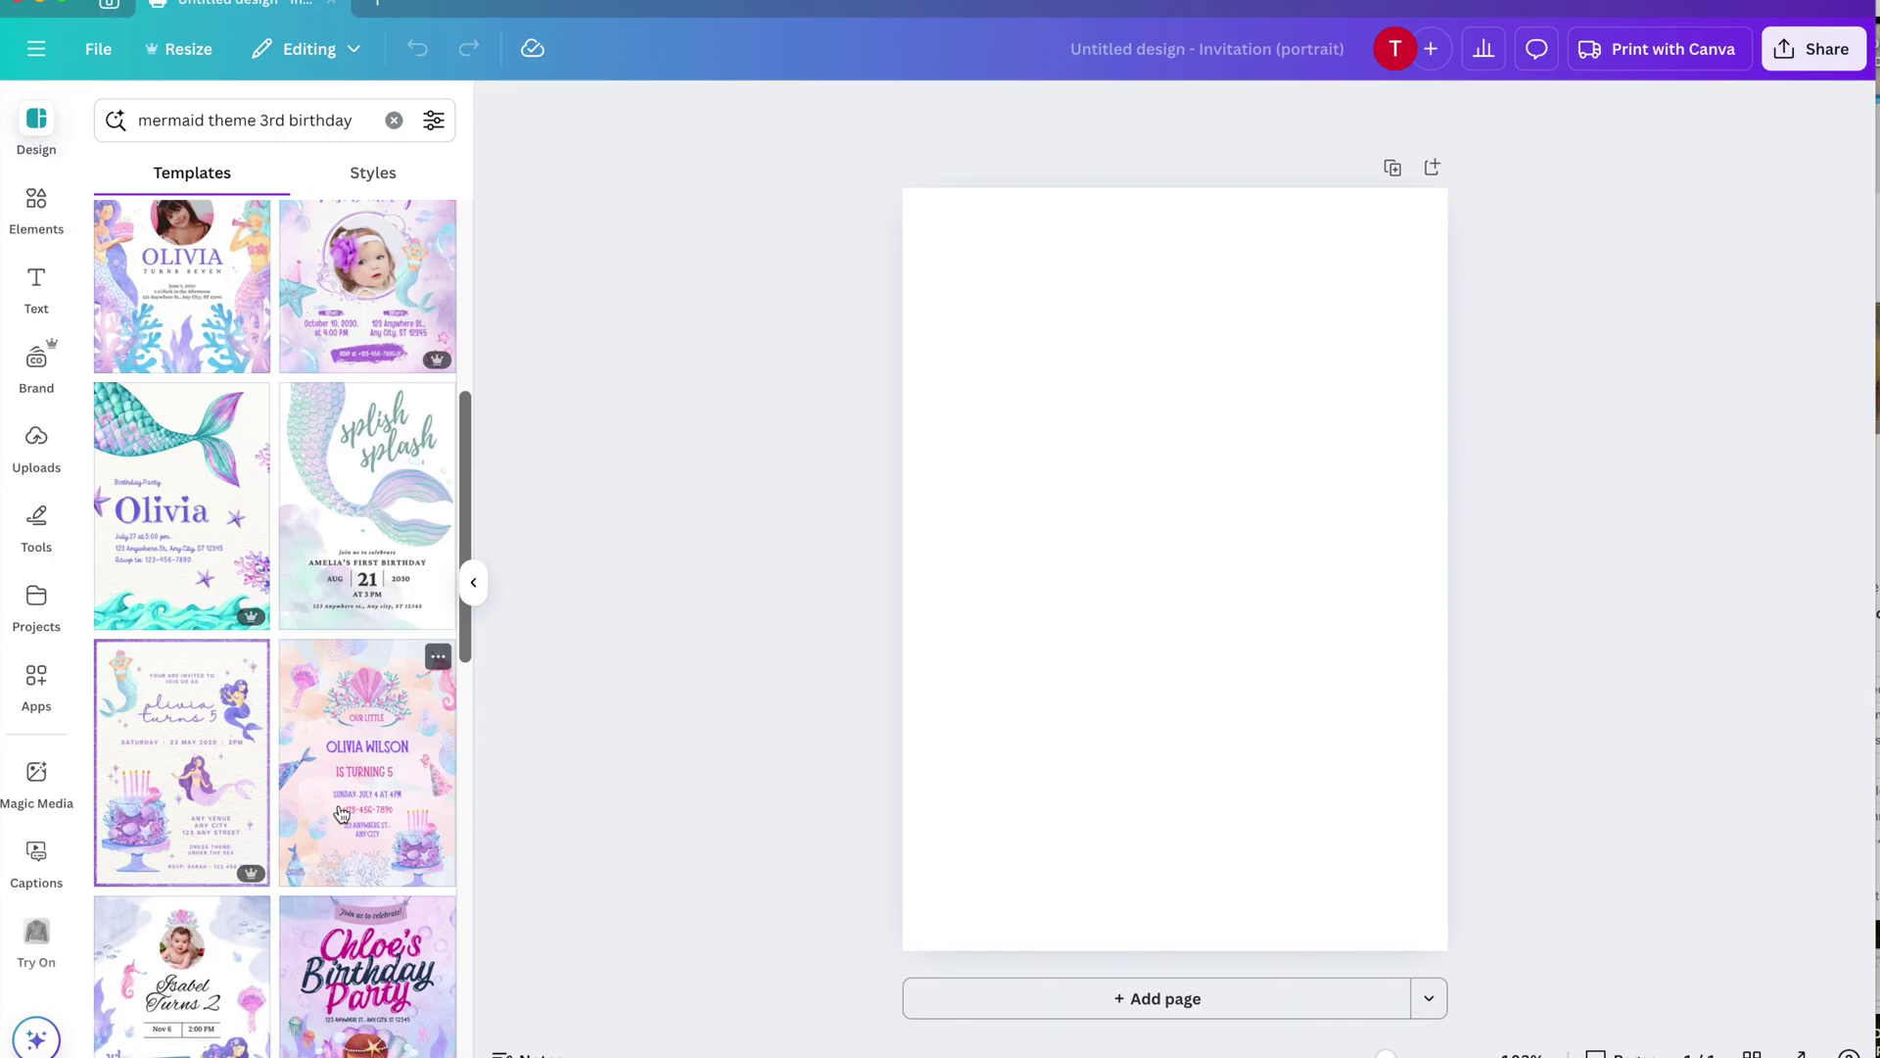
scroll(340, 813, "down", 5)
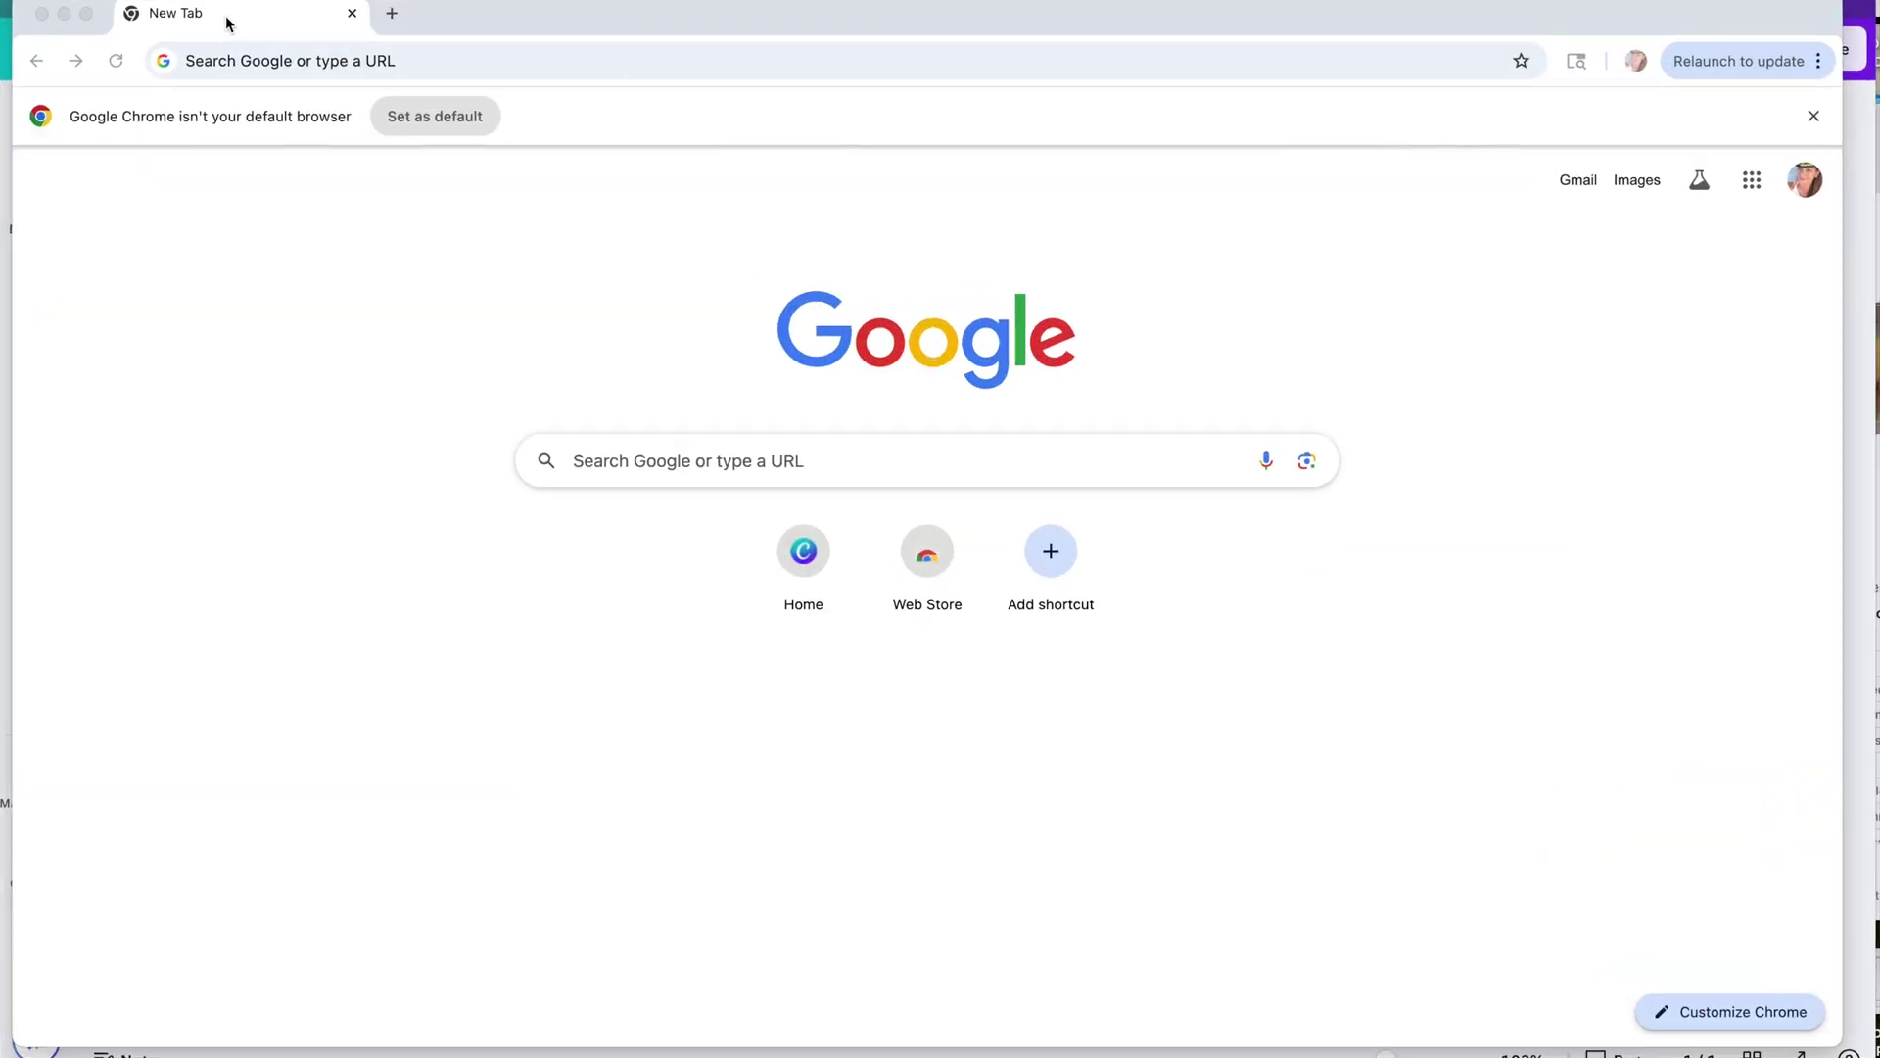
- Load canva.com in the new Chrome tab
left_click(292, 60)
type("can")
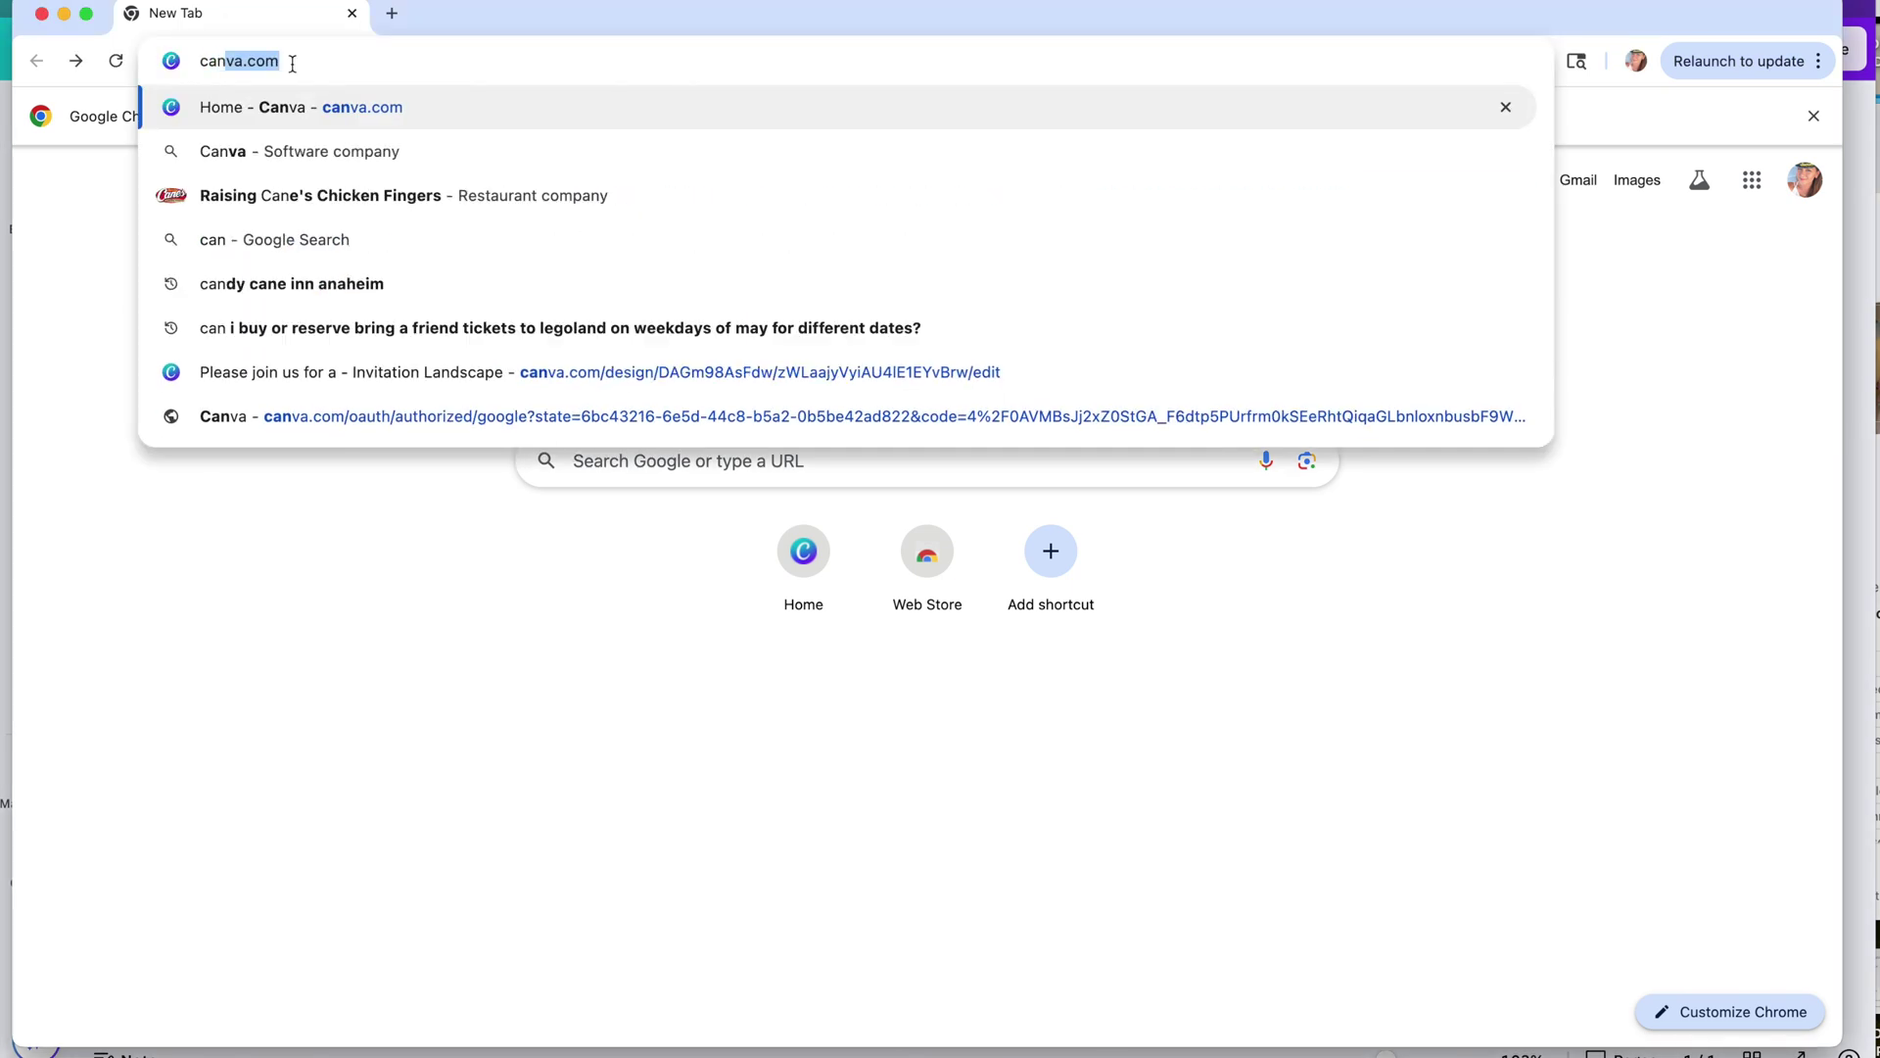
type("va")
key("Return")
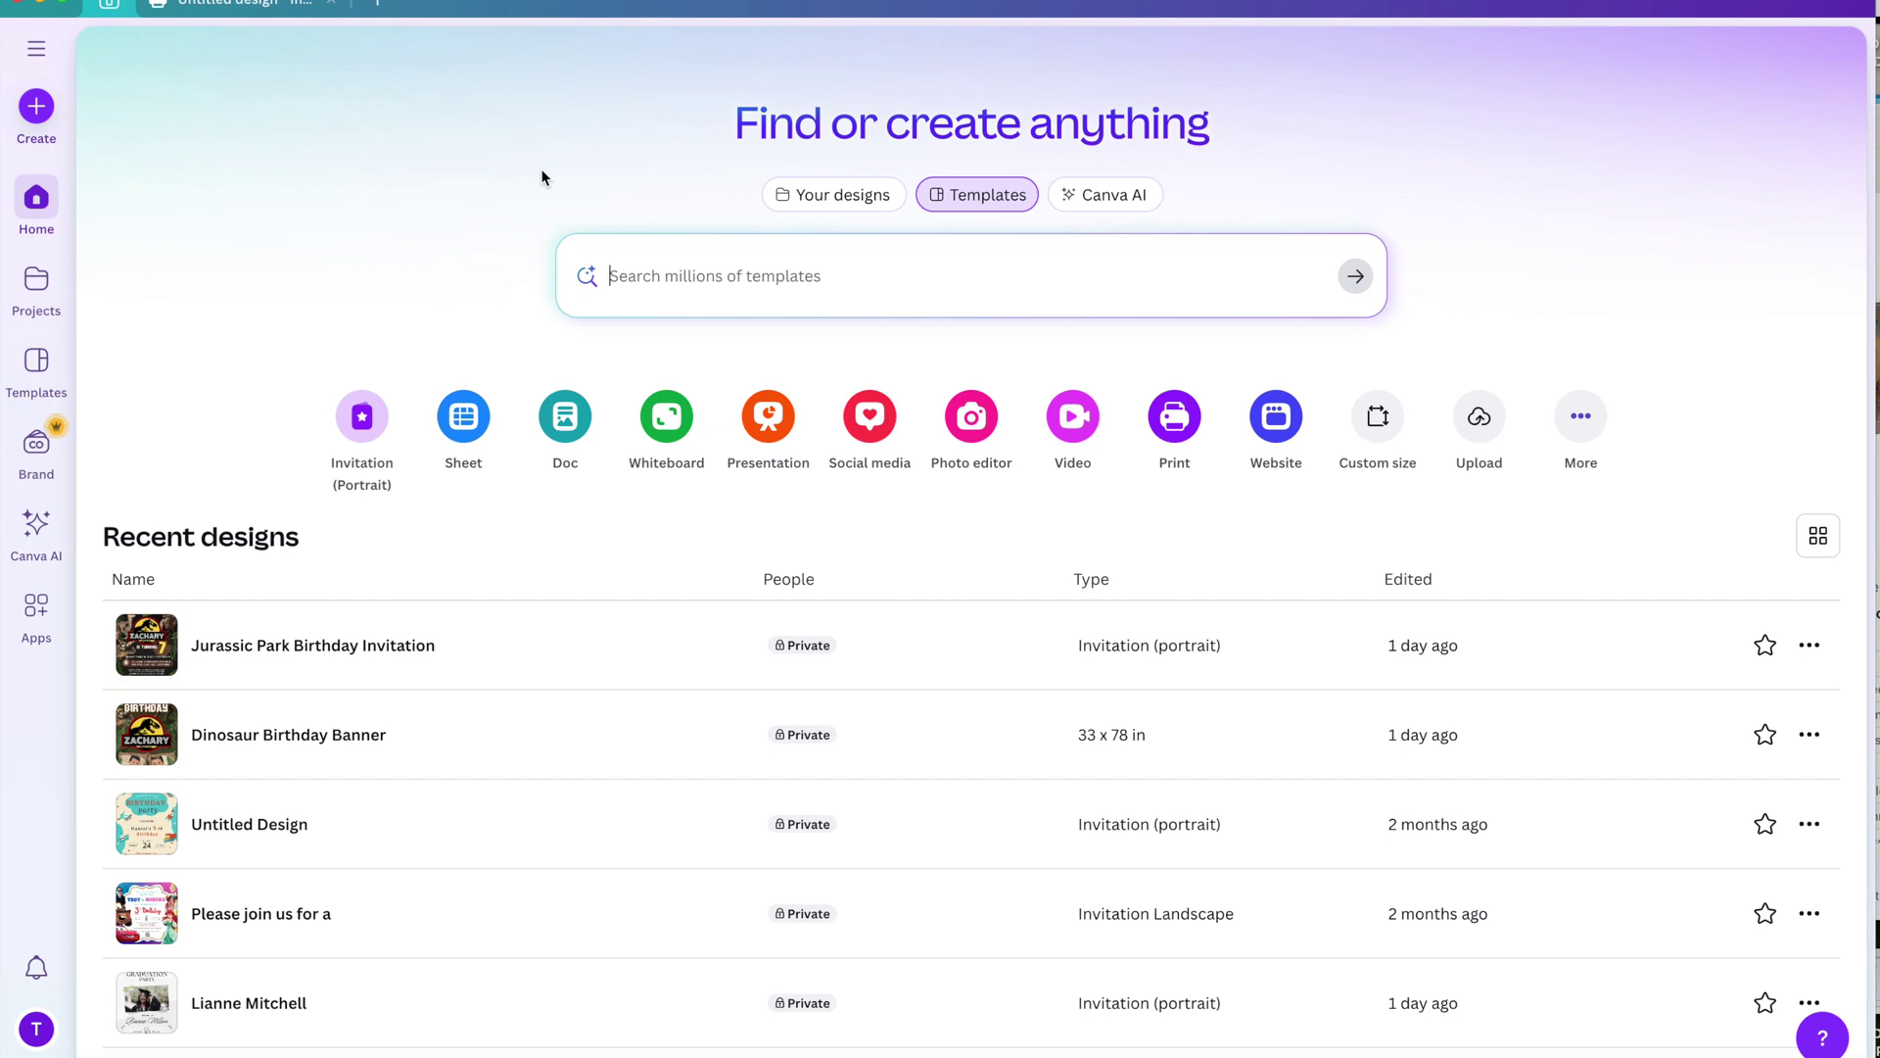
- Search Canva templates for 'invitation' and scroll through the results
left_click(719, 286)
type("in")
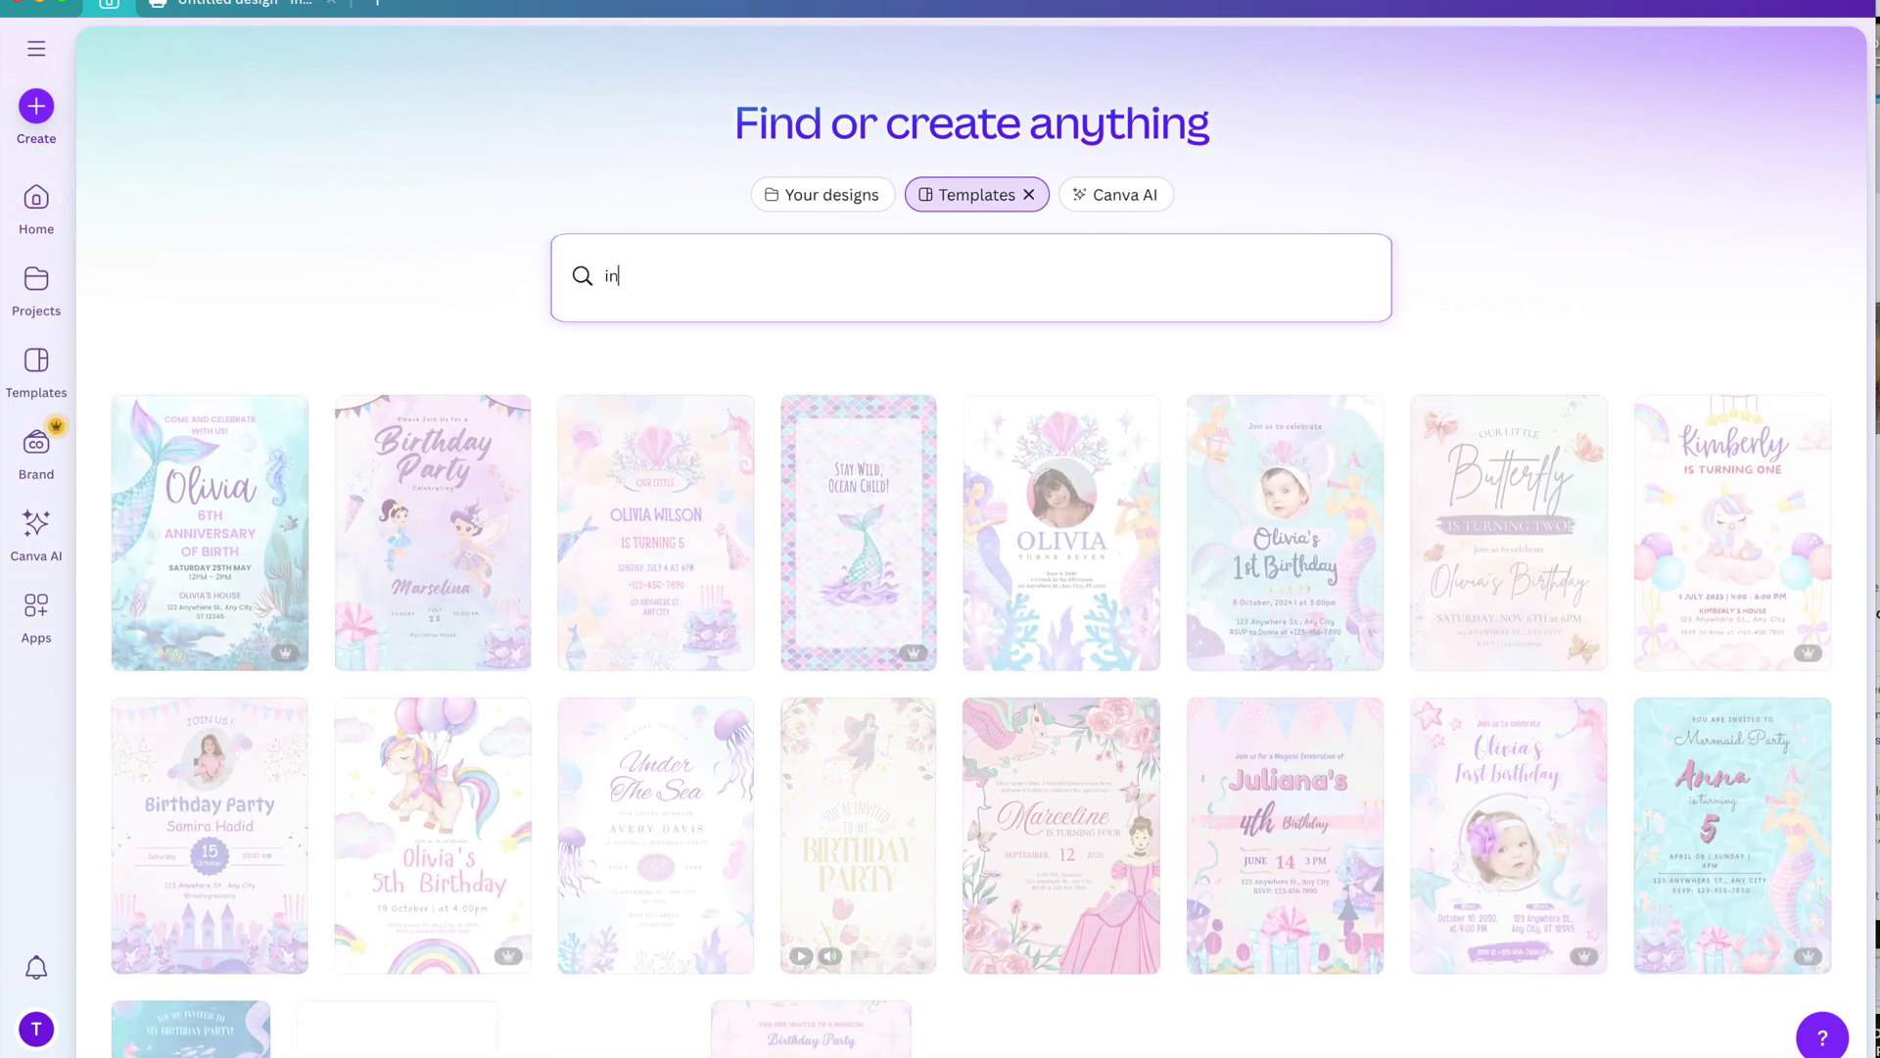
type("vitation")
scroll(803, 695, "down", 15)
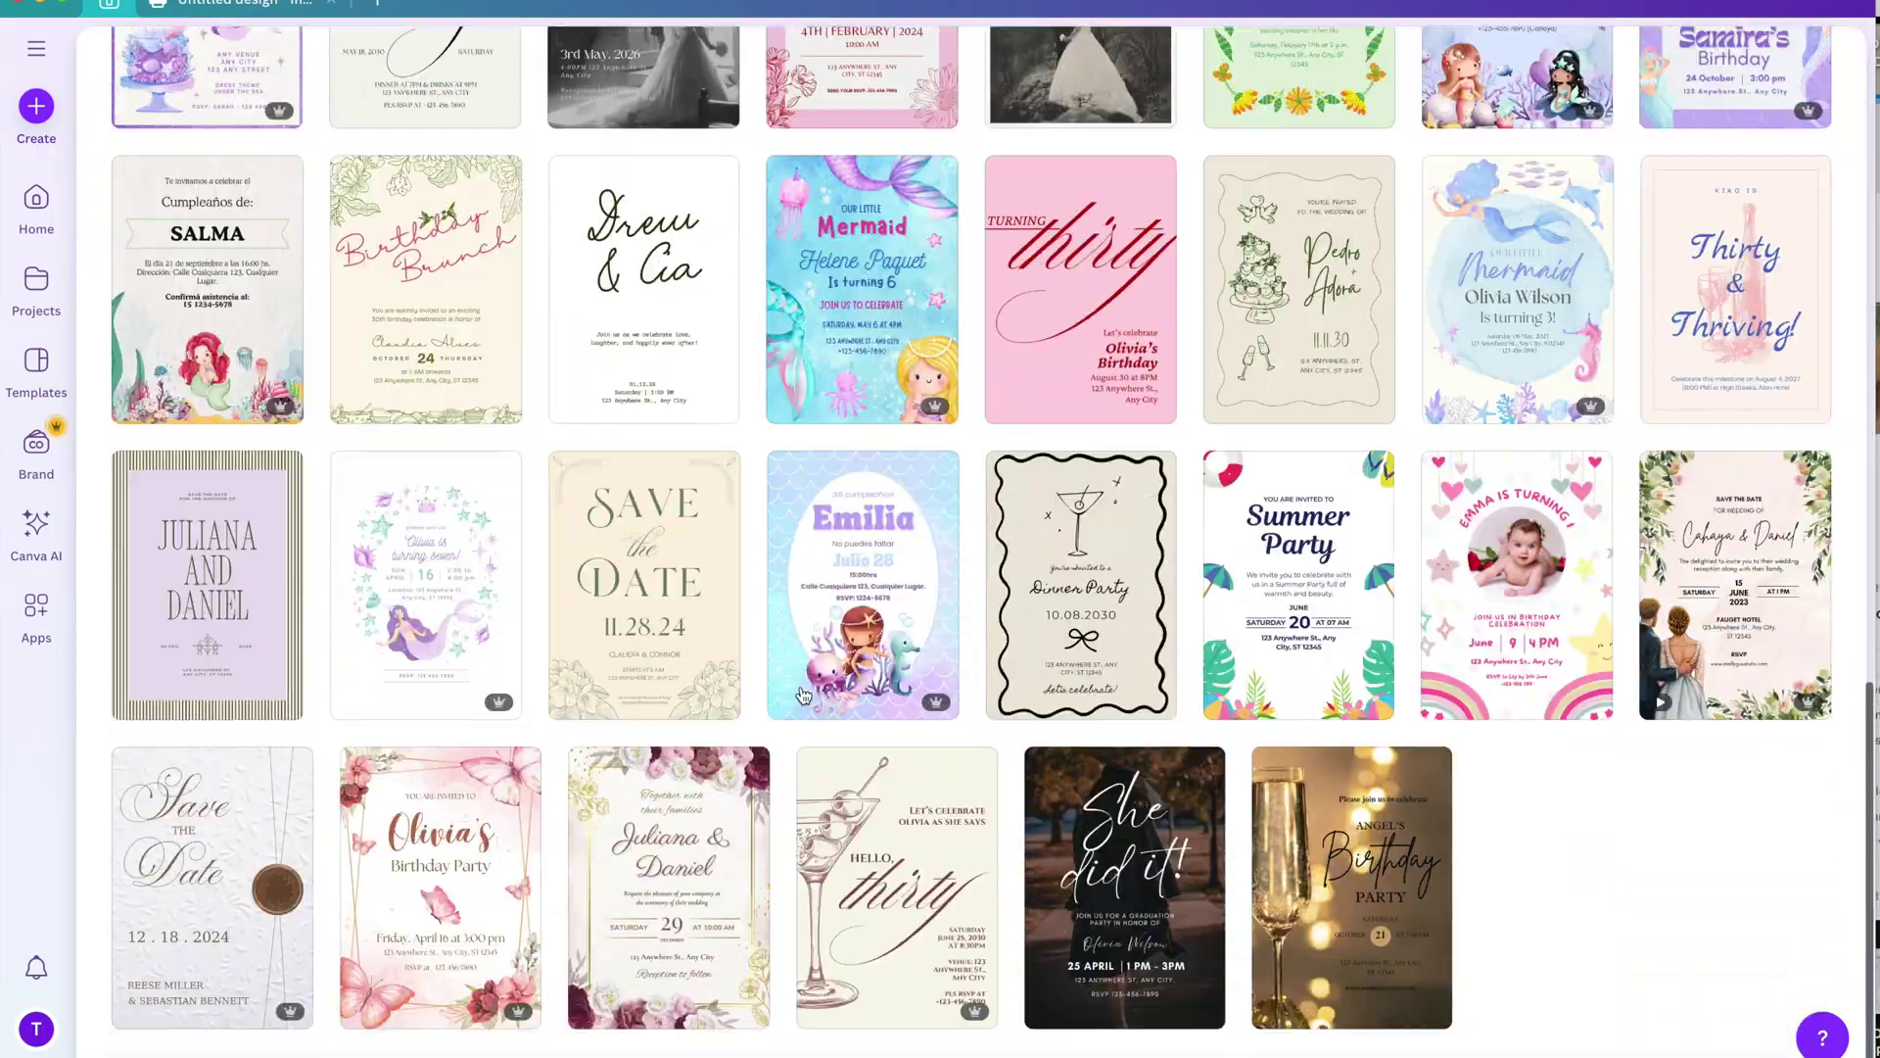
scroll(803, 695, "down", 3)
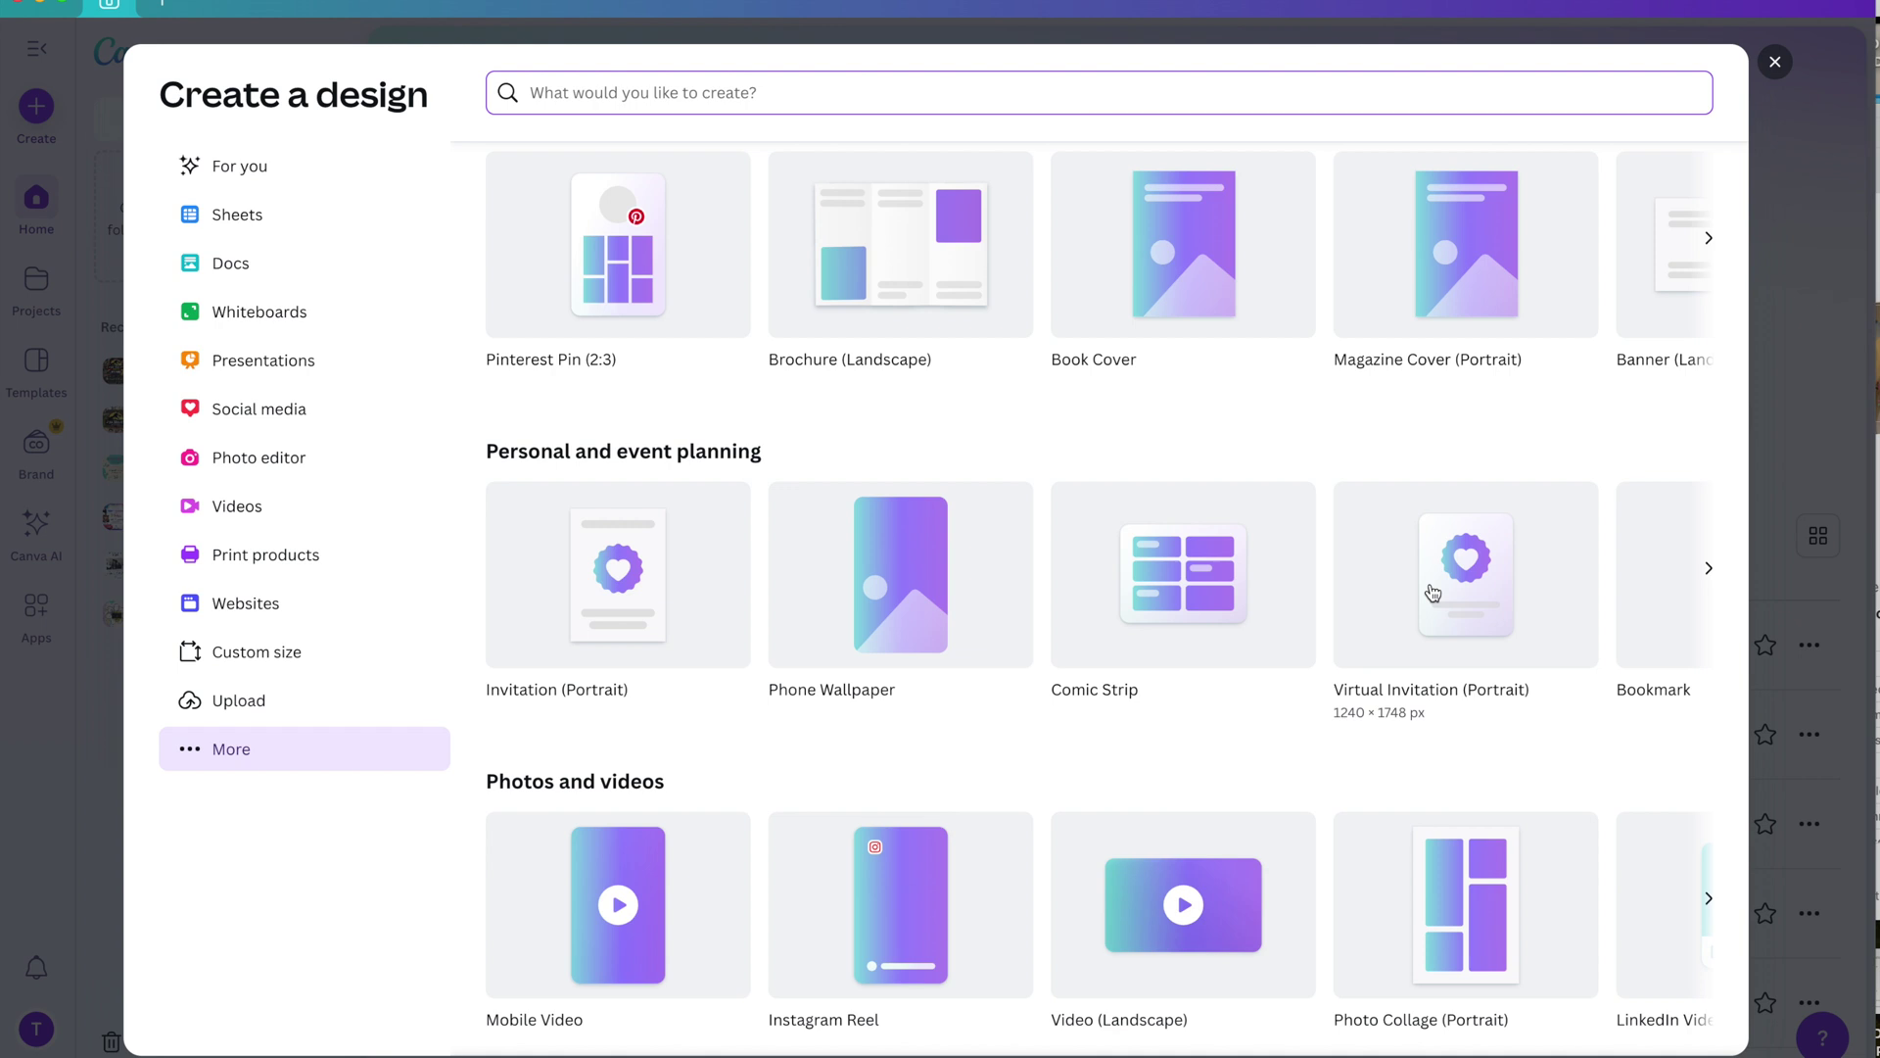
- Create a new blank 5 × 7 in Invitation (Portrait) design
scroll(1651, 605, "right", 5)
scroll(1238, 587, "right", 5)
scroll(1238, 588, "left", 10)
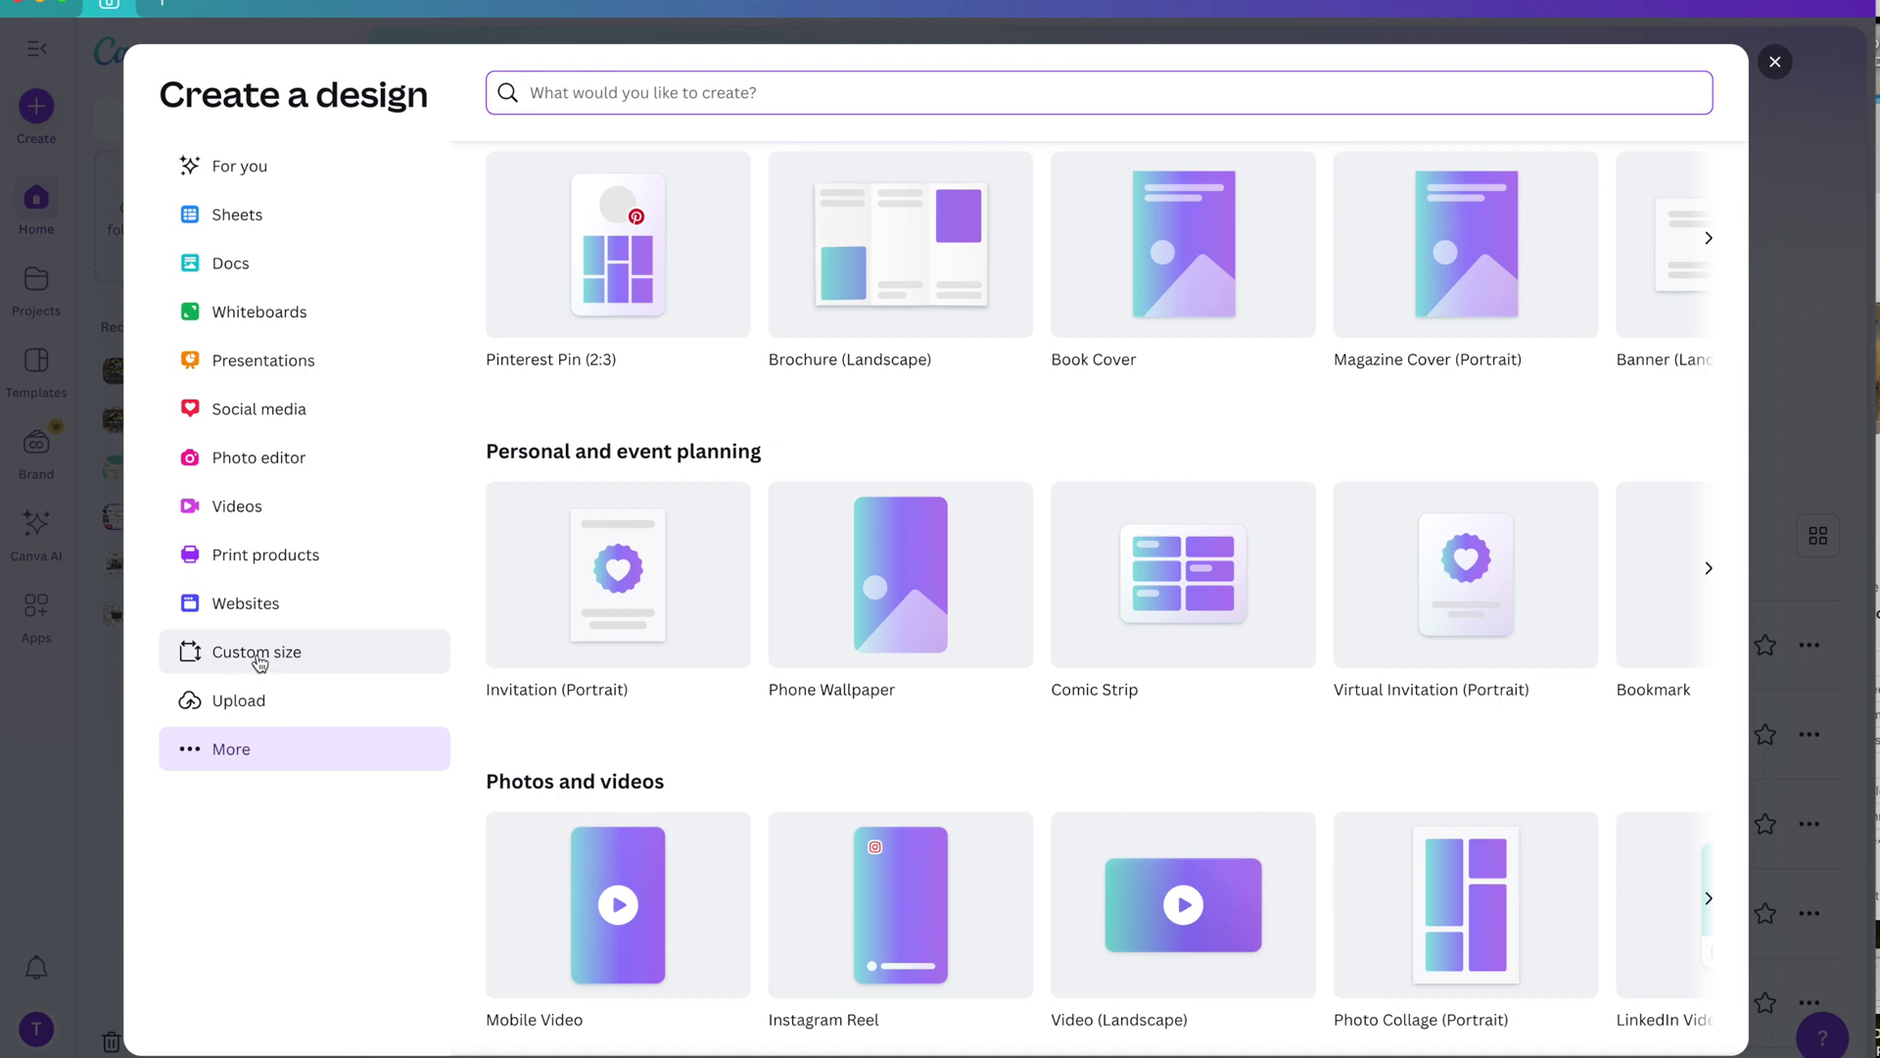
left_click(252, 654)
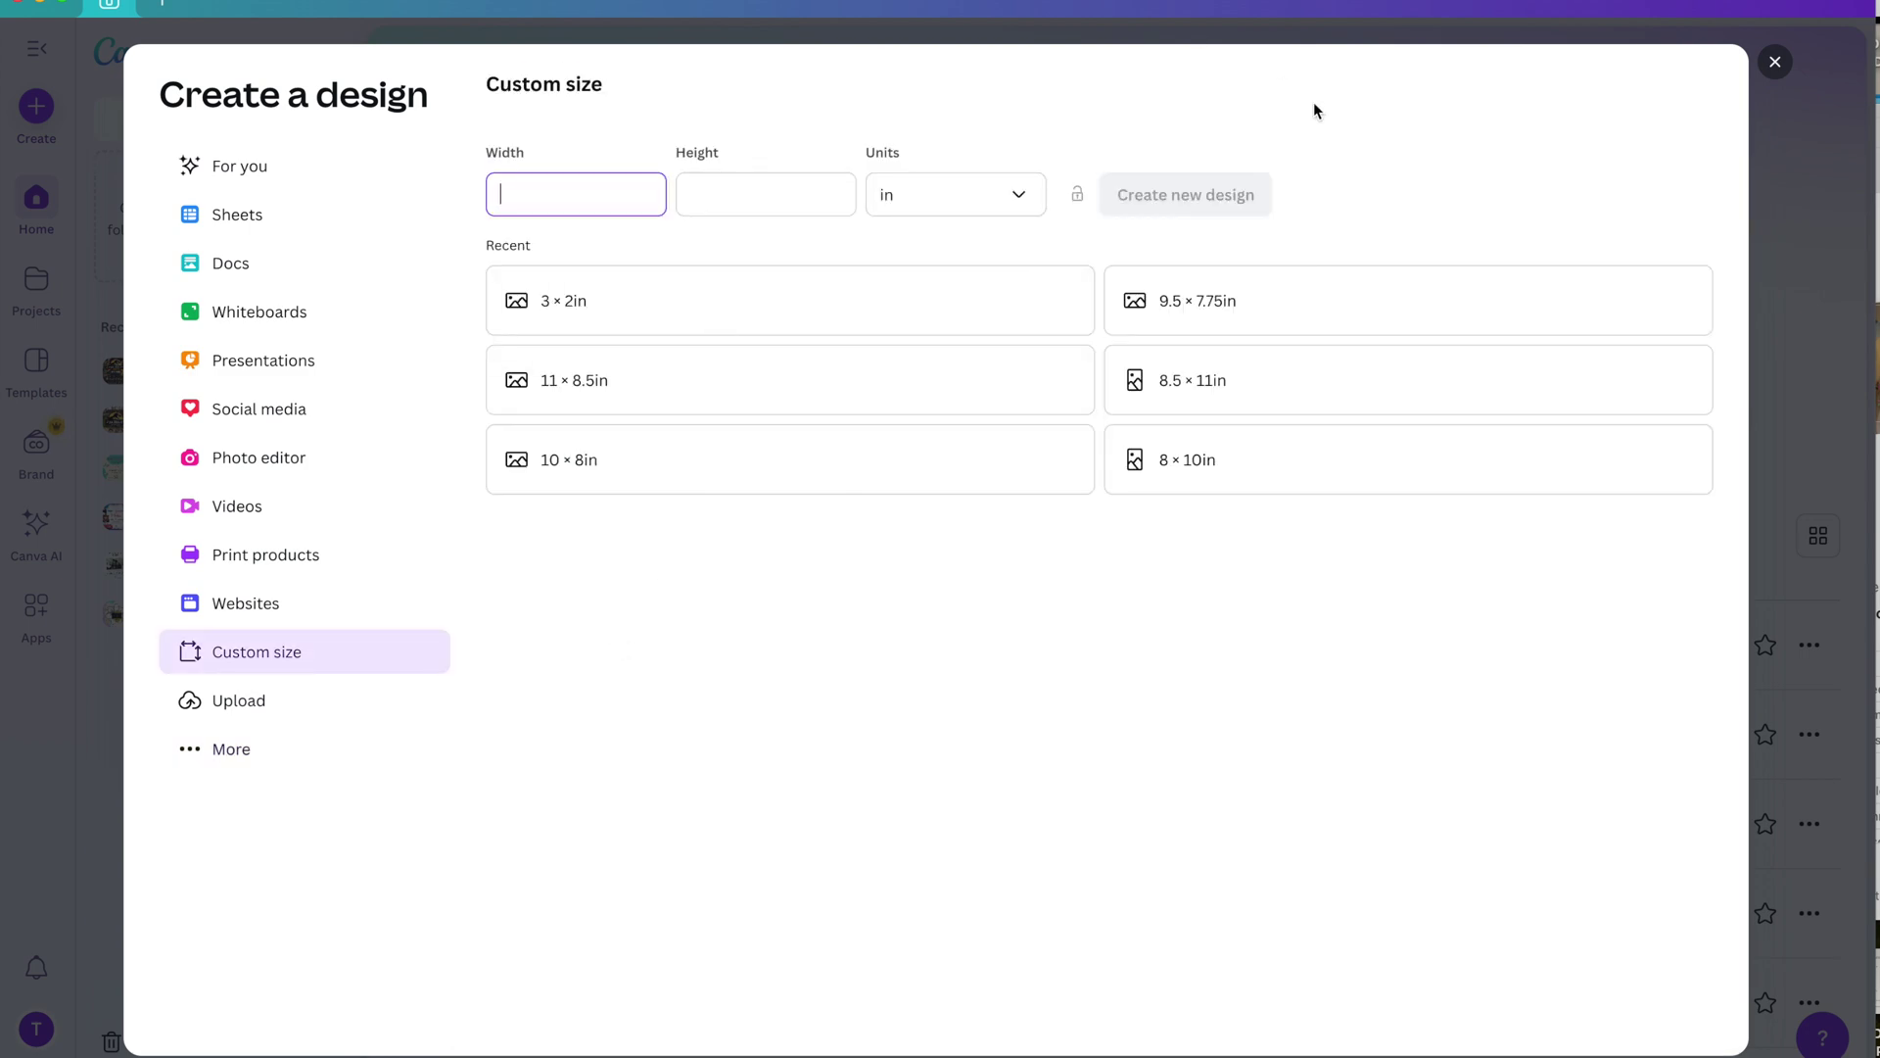
left_click(1775, 61)
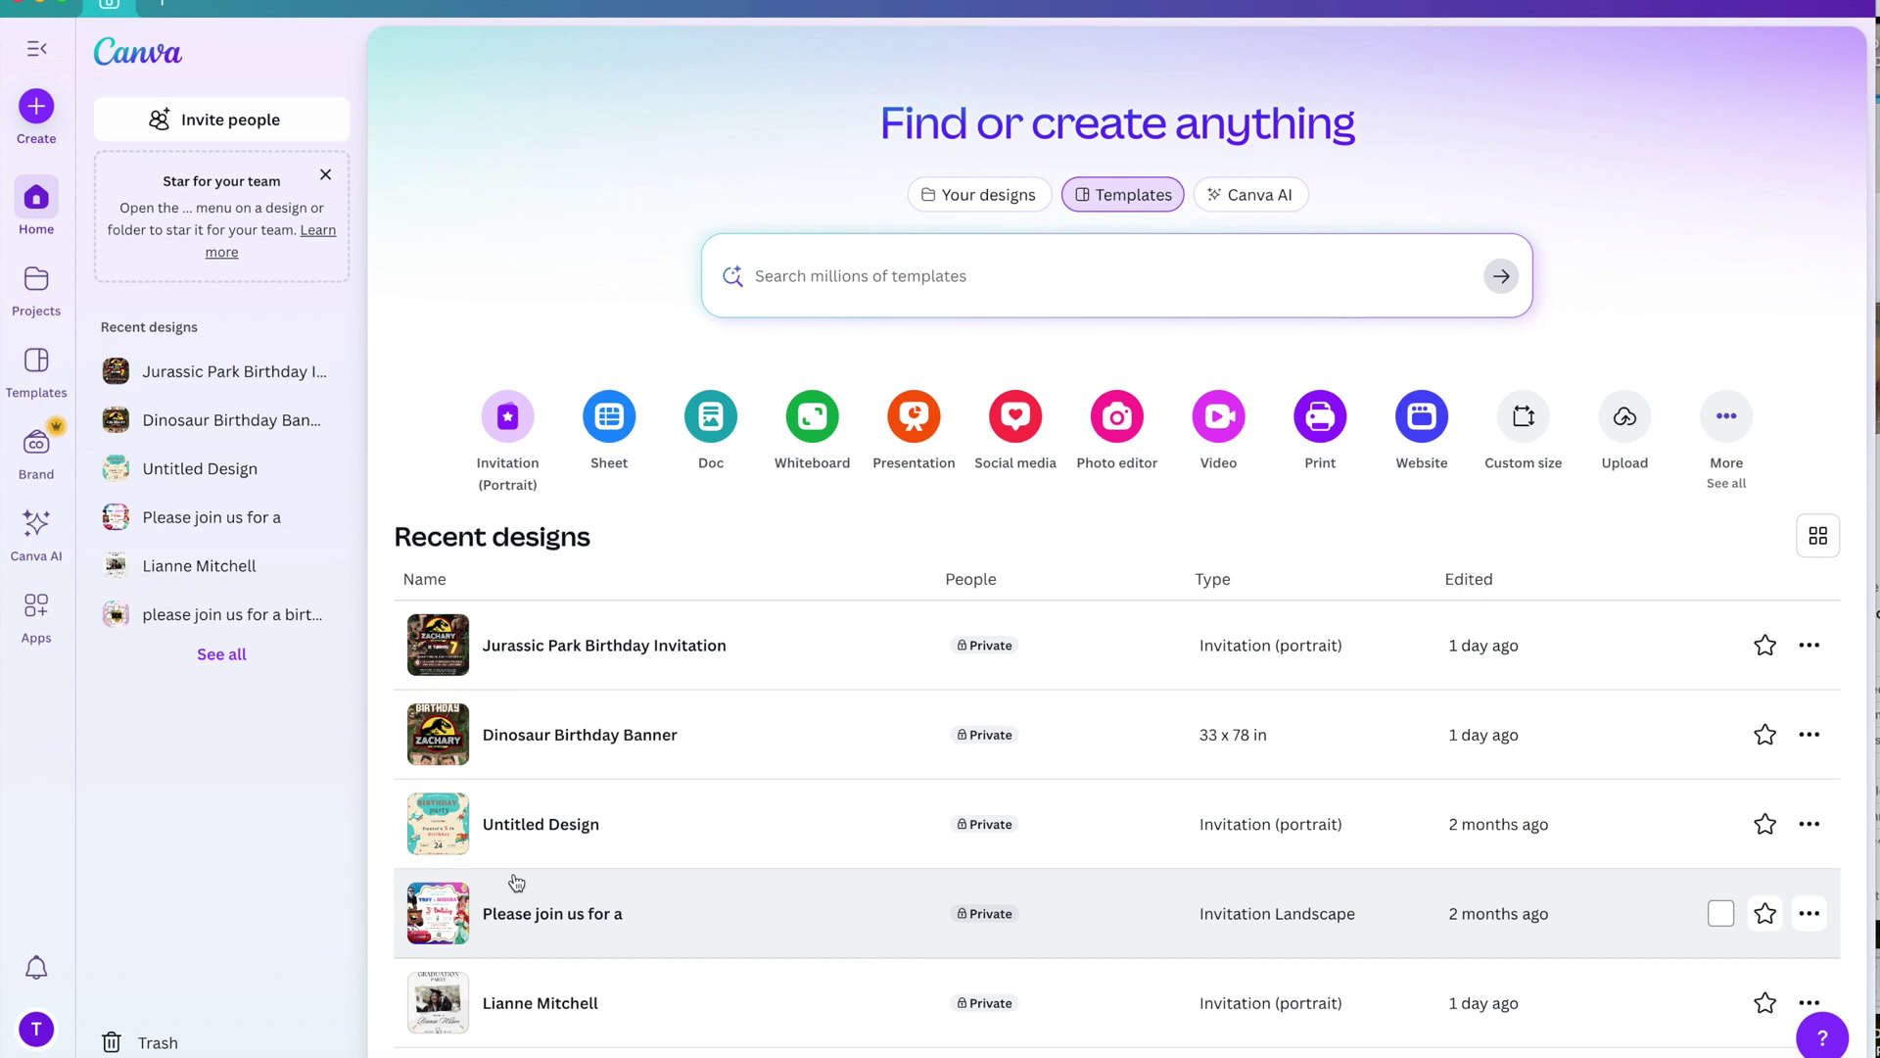
left_click(509, 419)
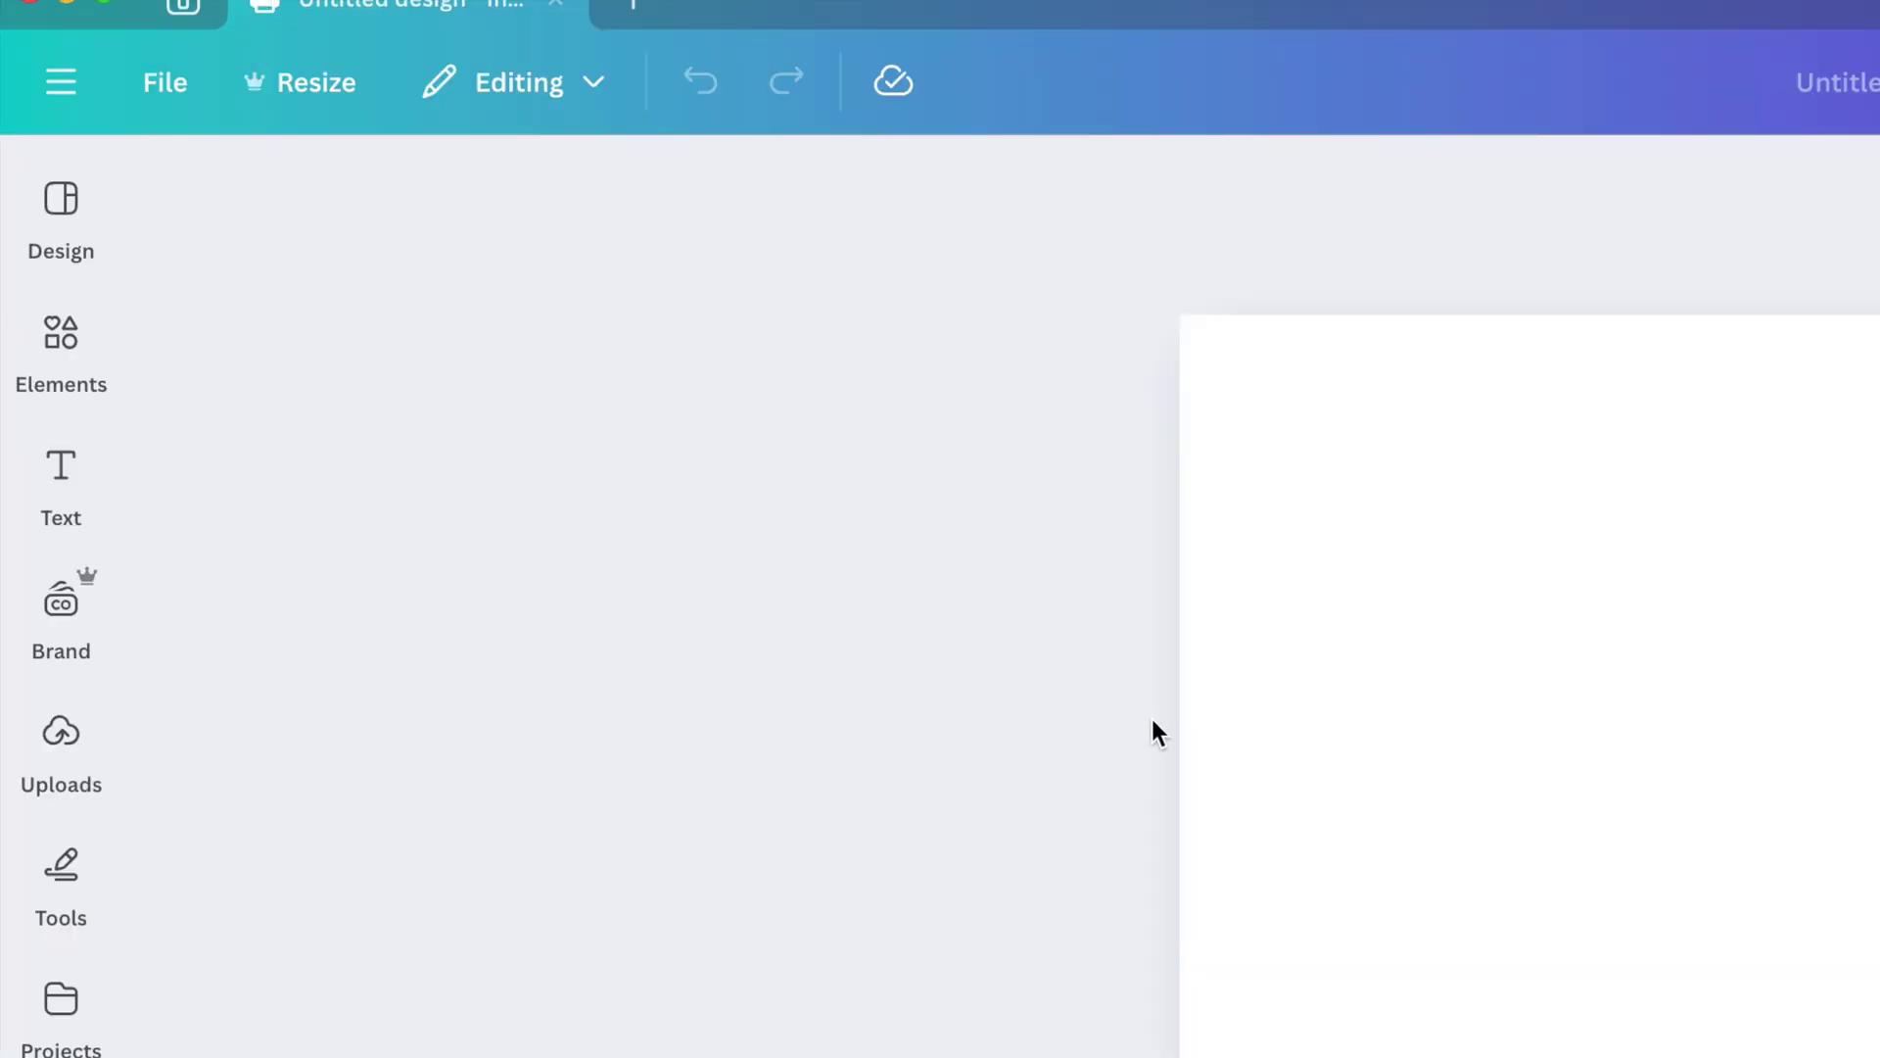
- Look through the Text, Uploads, Magic Media, Apps and Elements panels, then close the panel
left_click(61, 475)
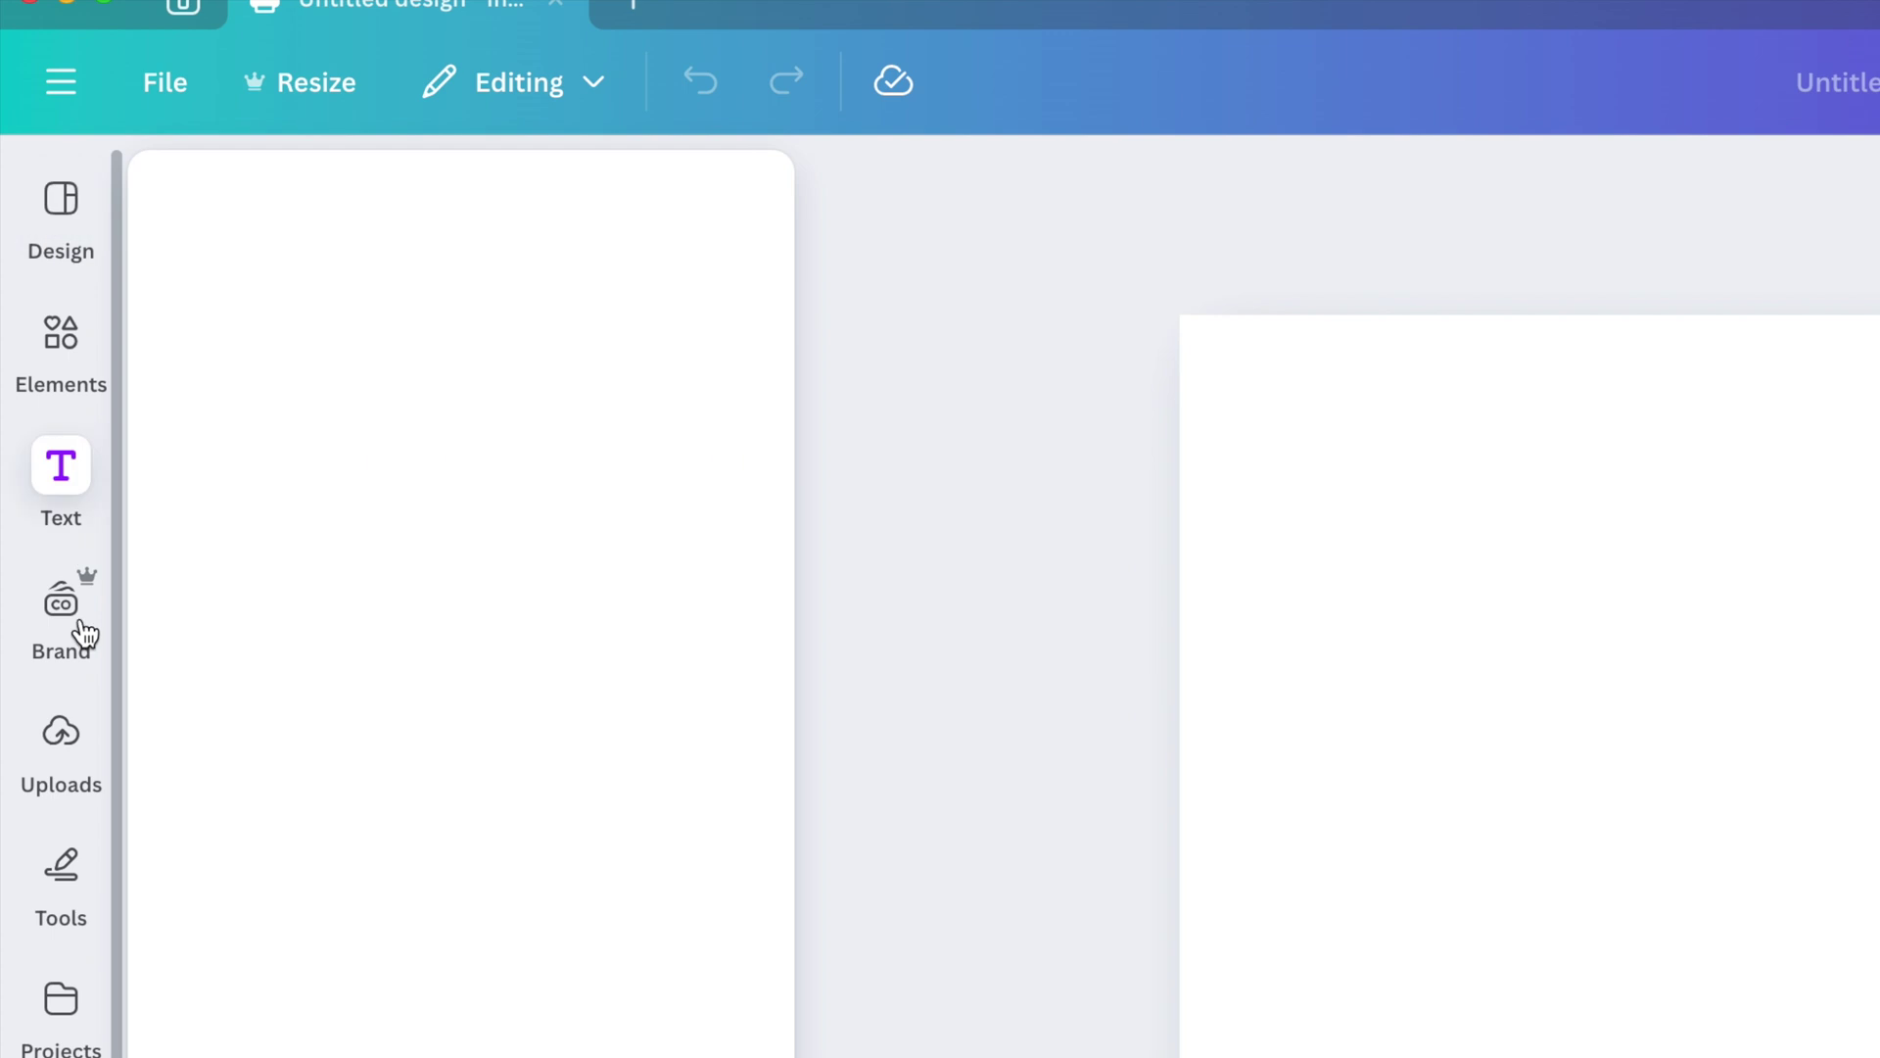
left_click(68, 754)
left_click(61, 832)
left_click(61, 724)
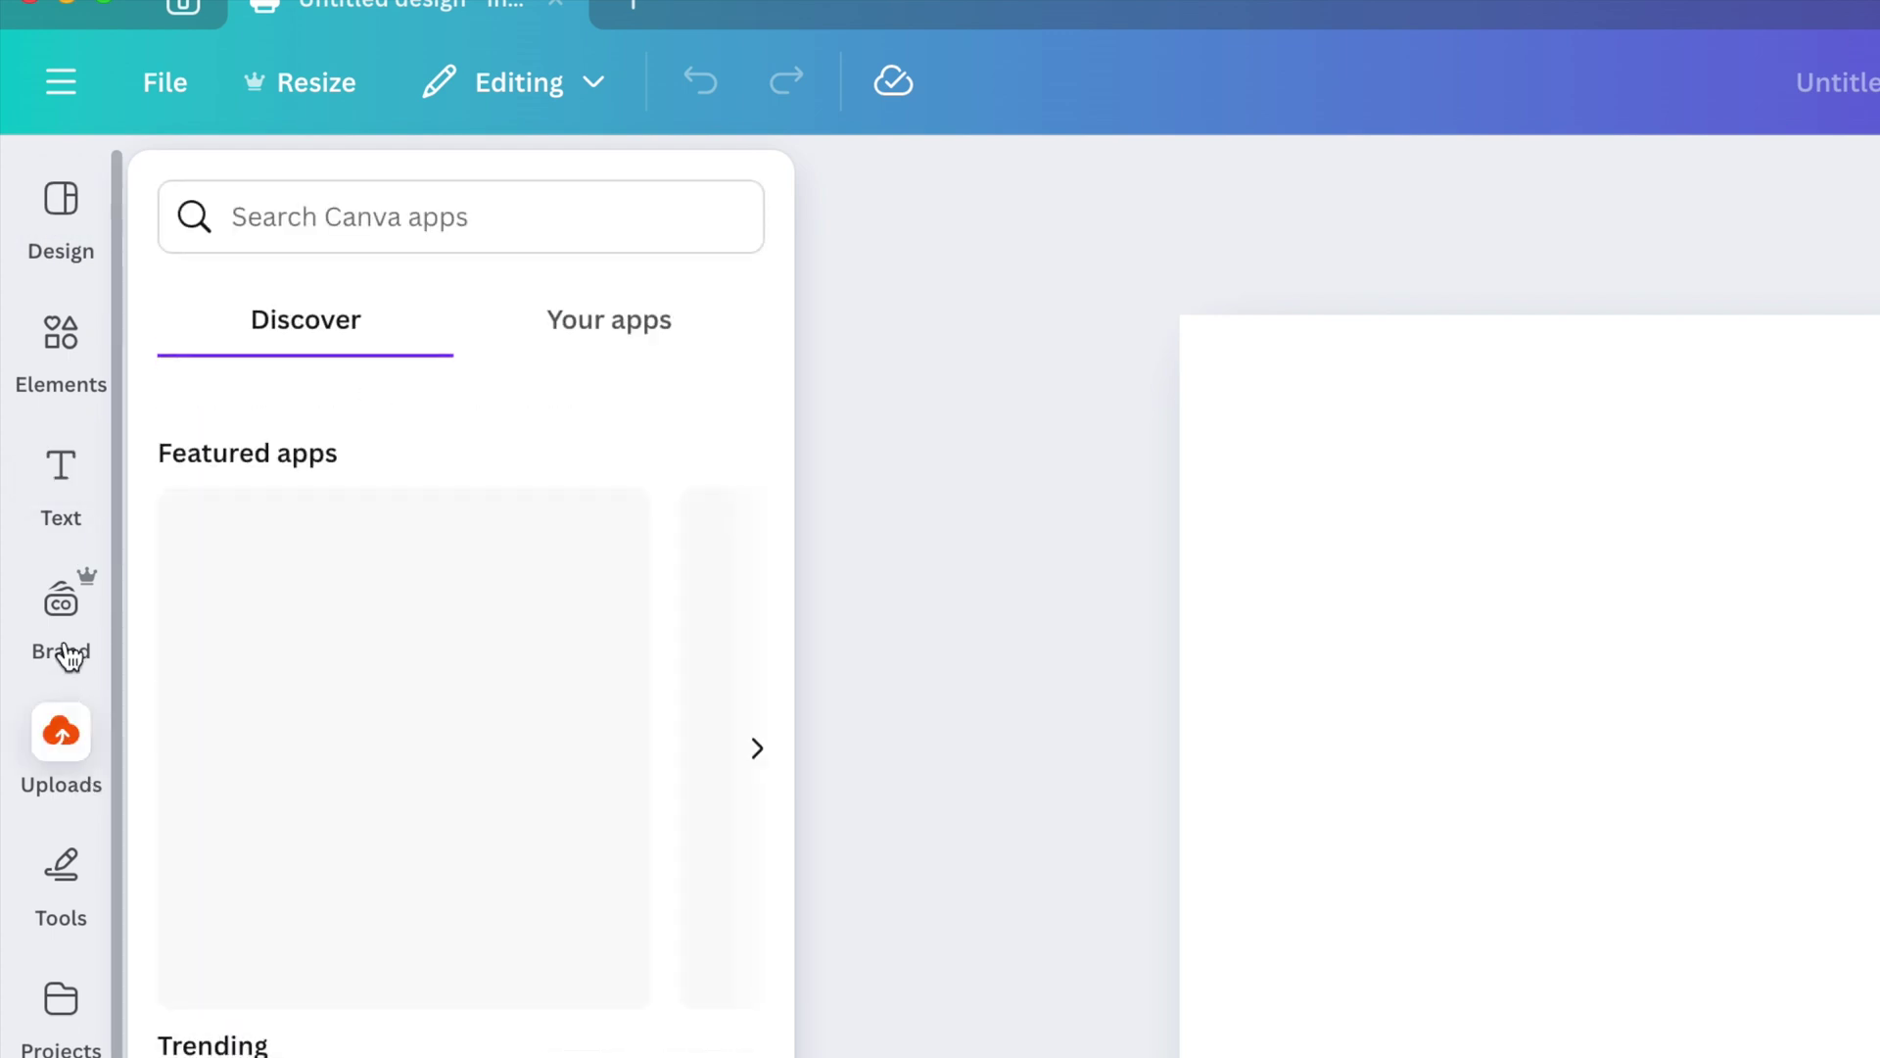
left_click(61, 343)
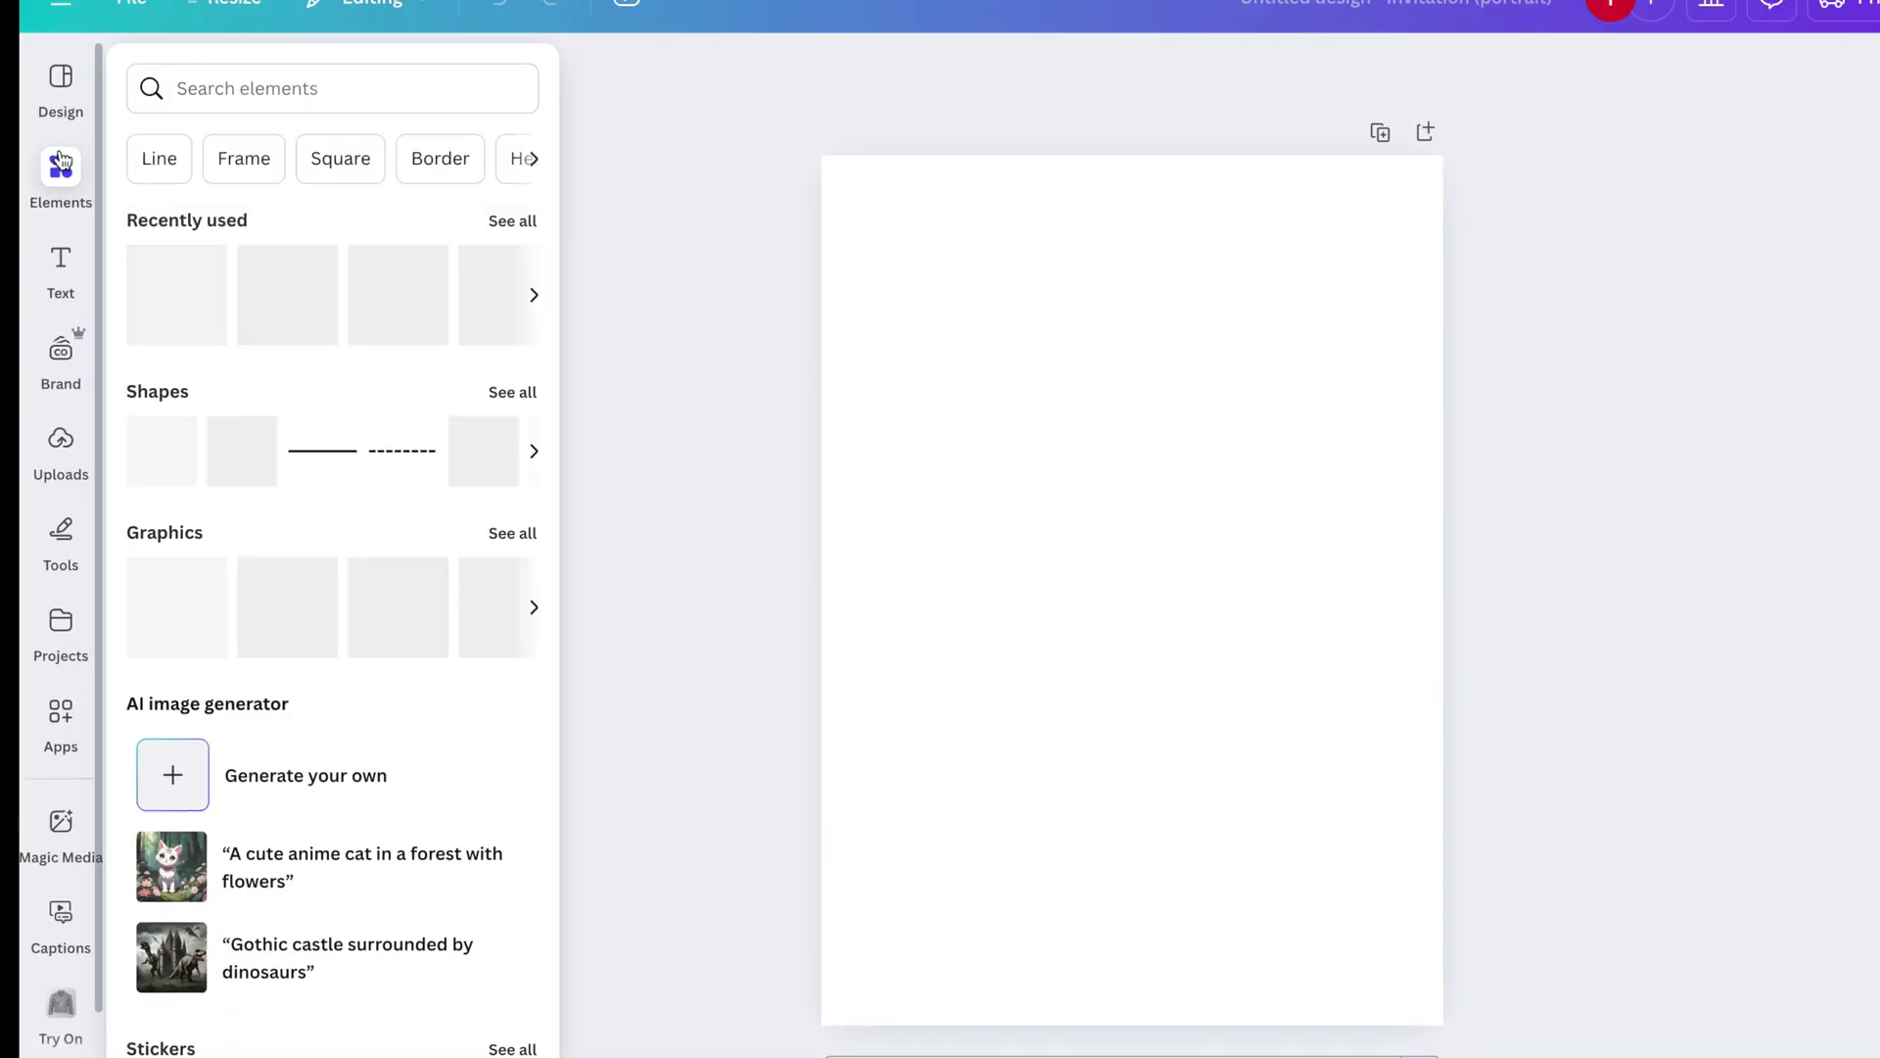
left_click(60, 161)
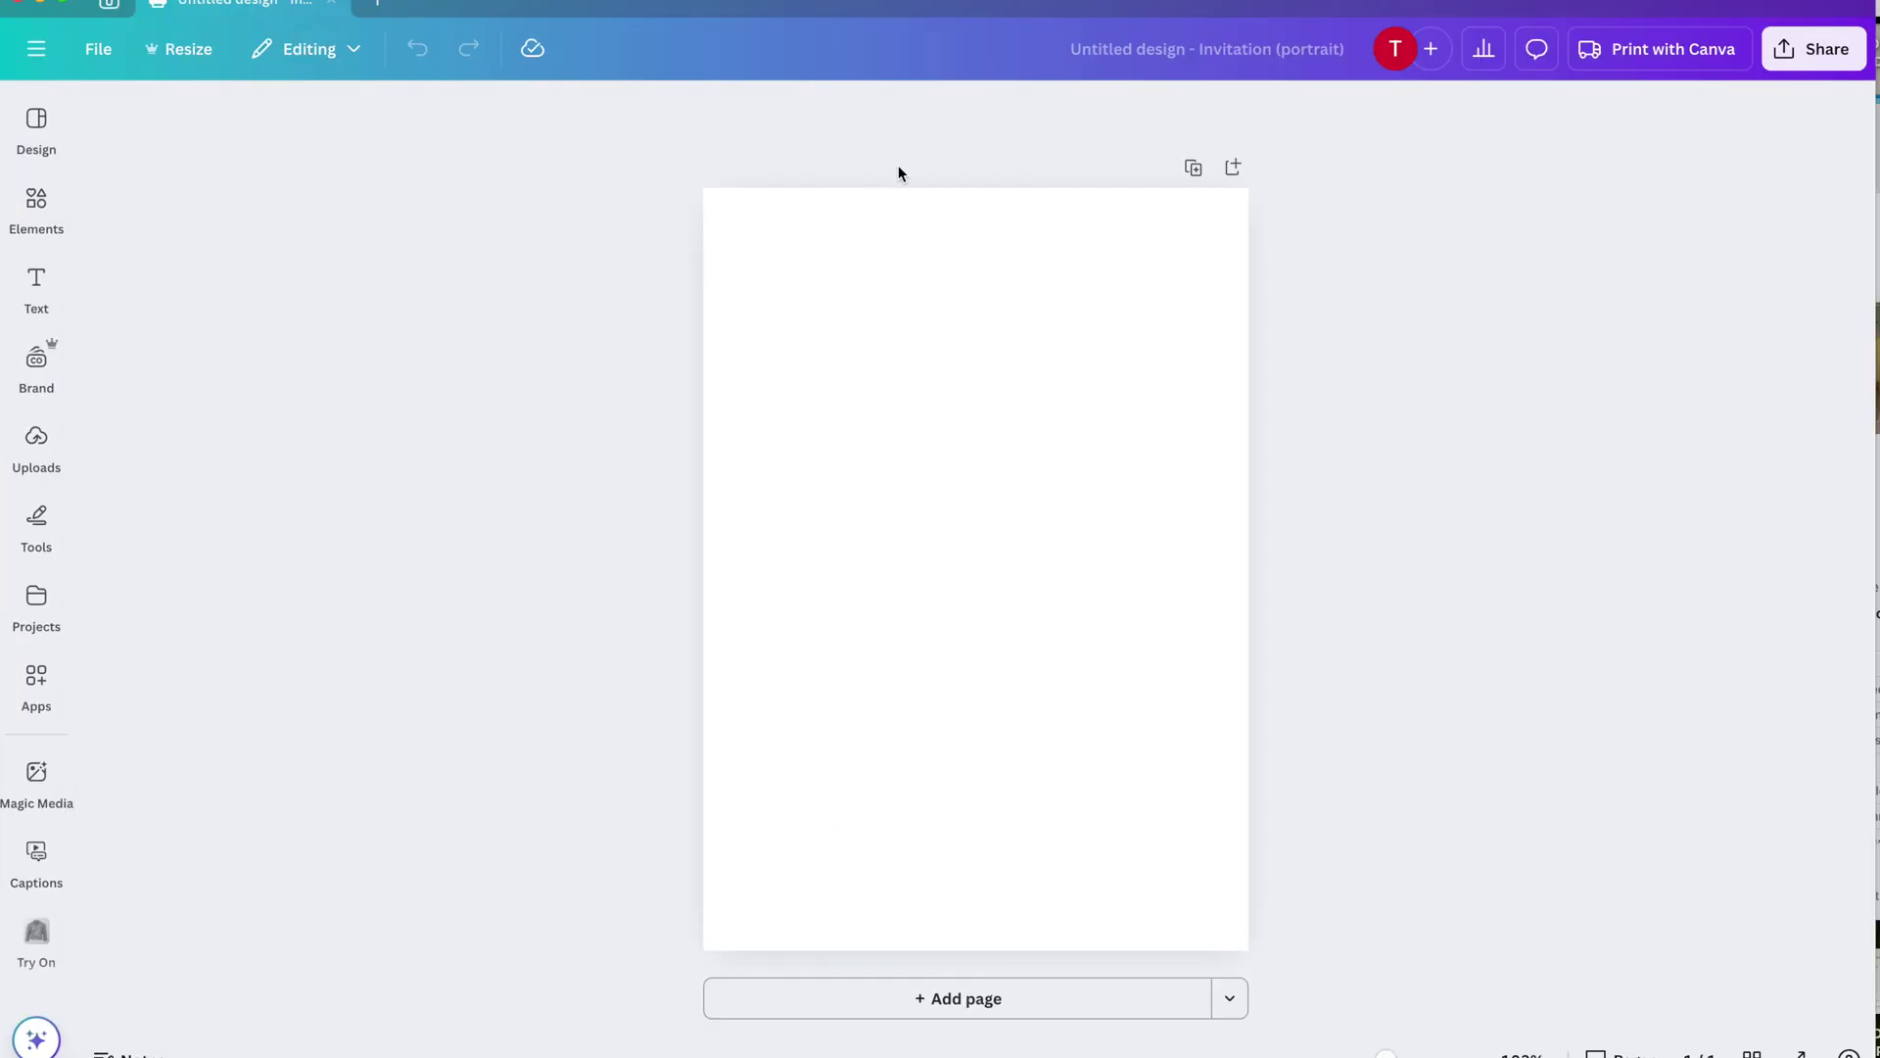
- Show the Design tab's template suggestions beside the blank page
left_click(910, 309)
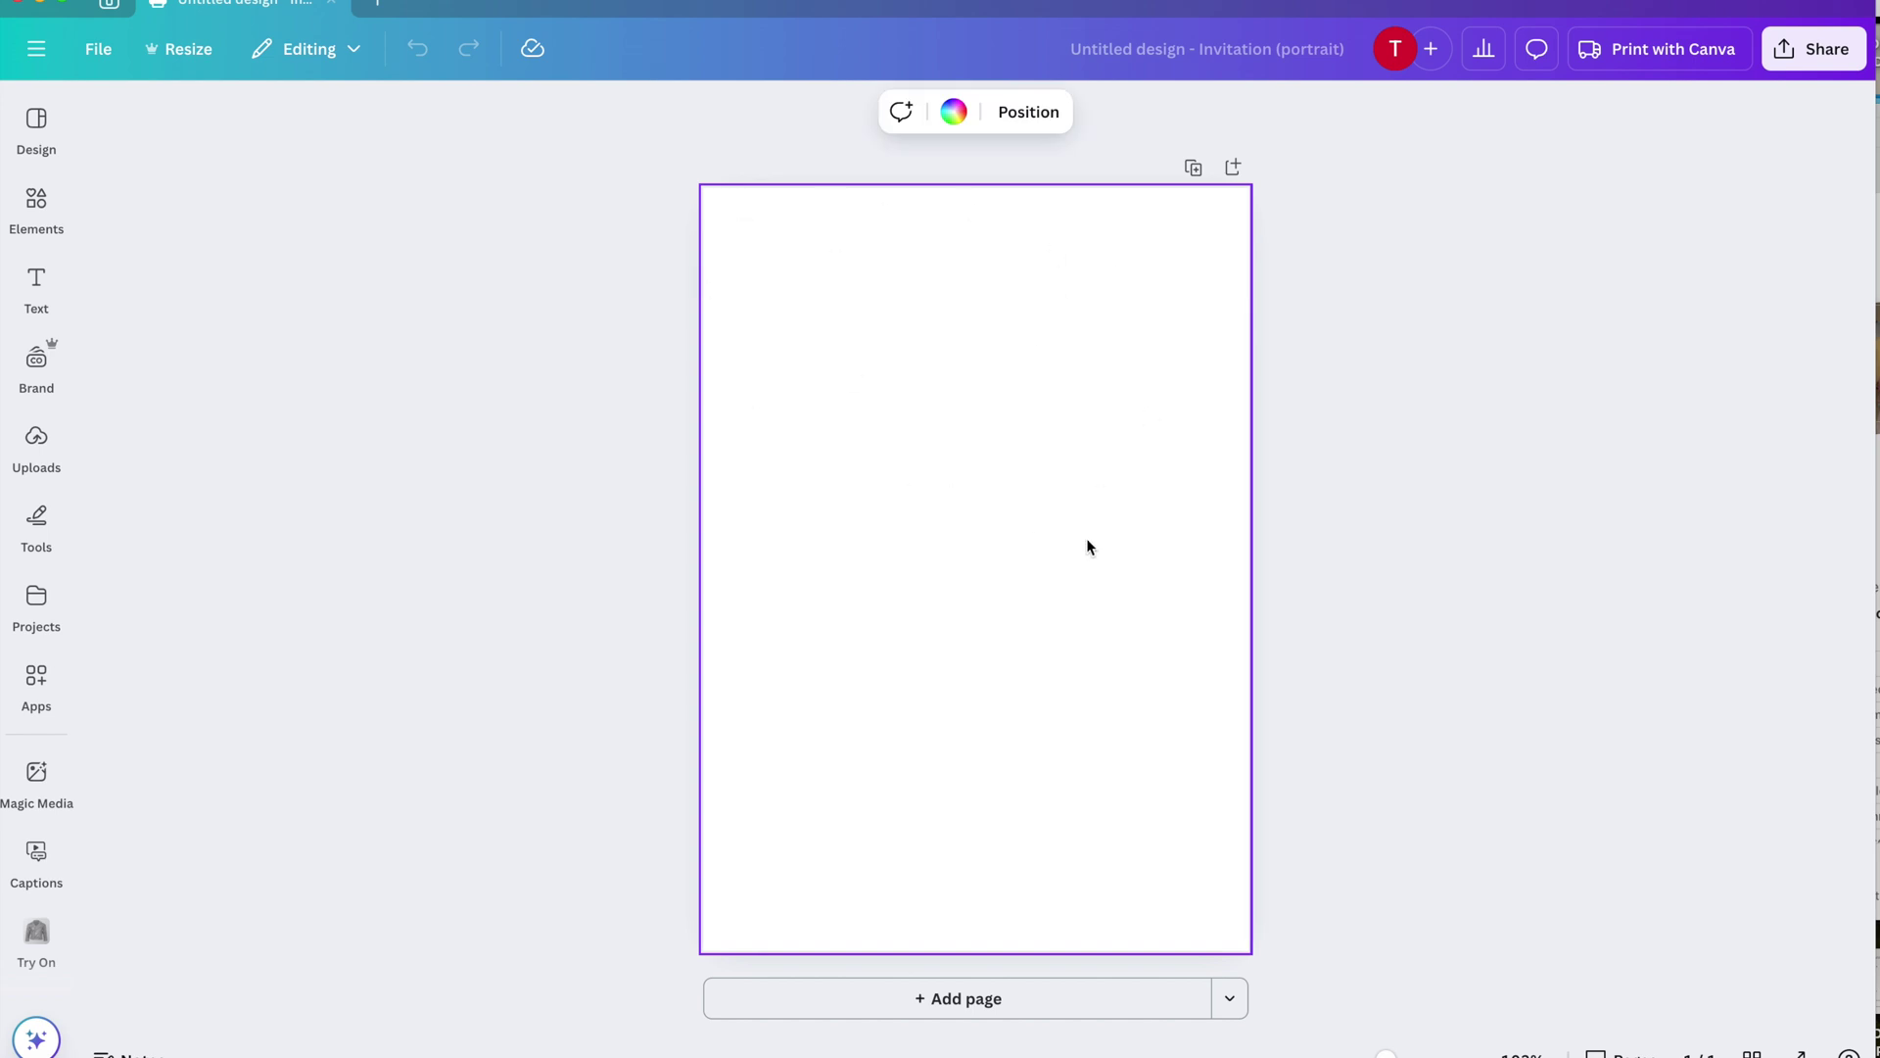
left_click(836, 168)
left_click(36, 121)
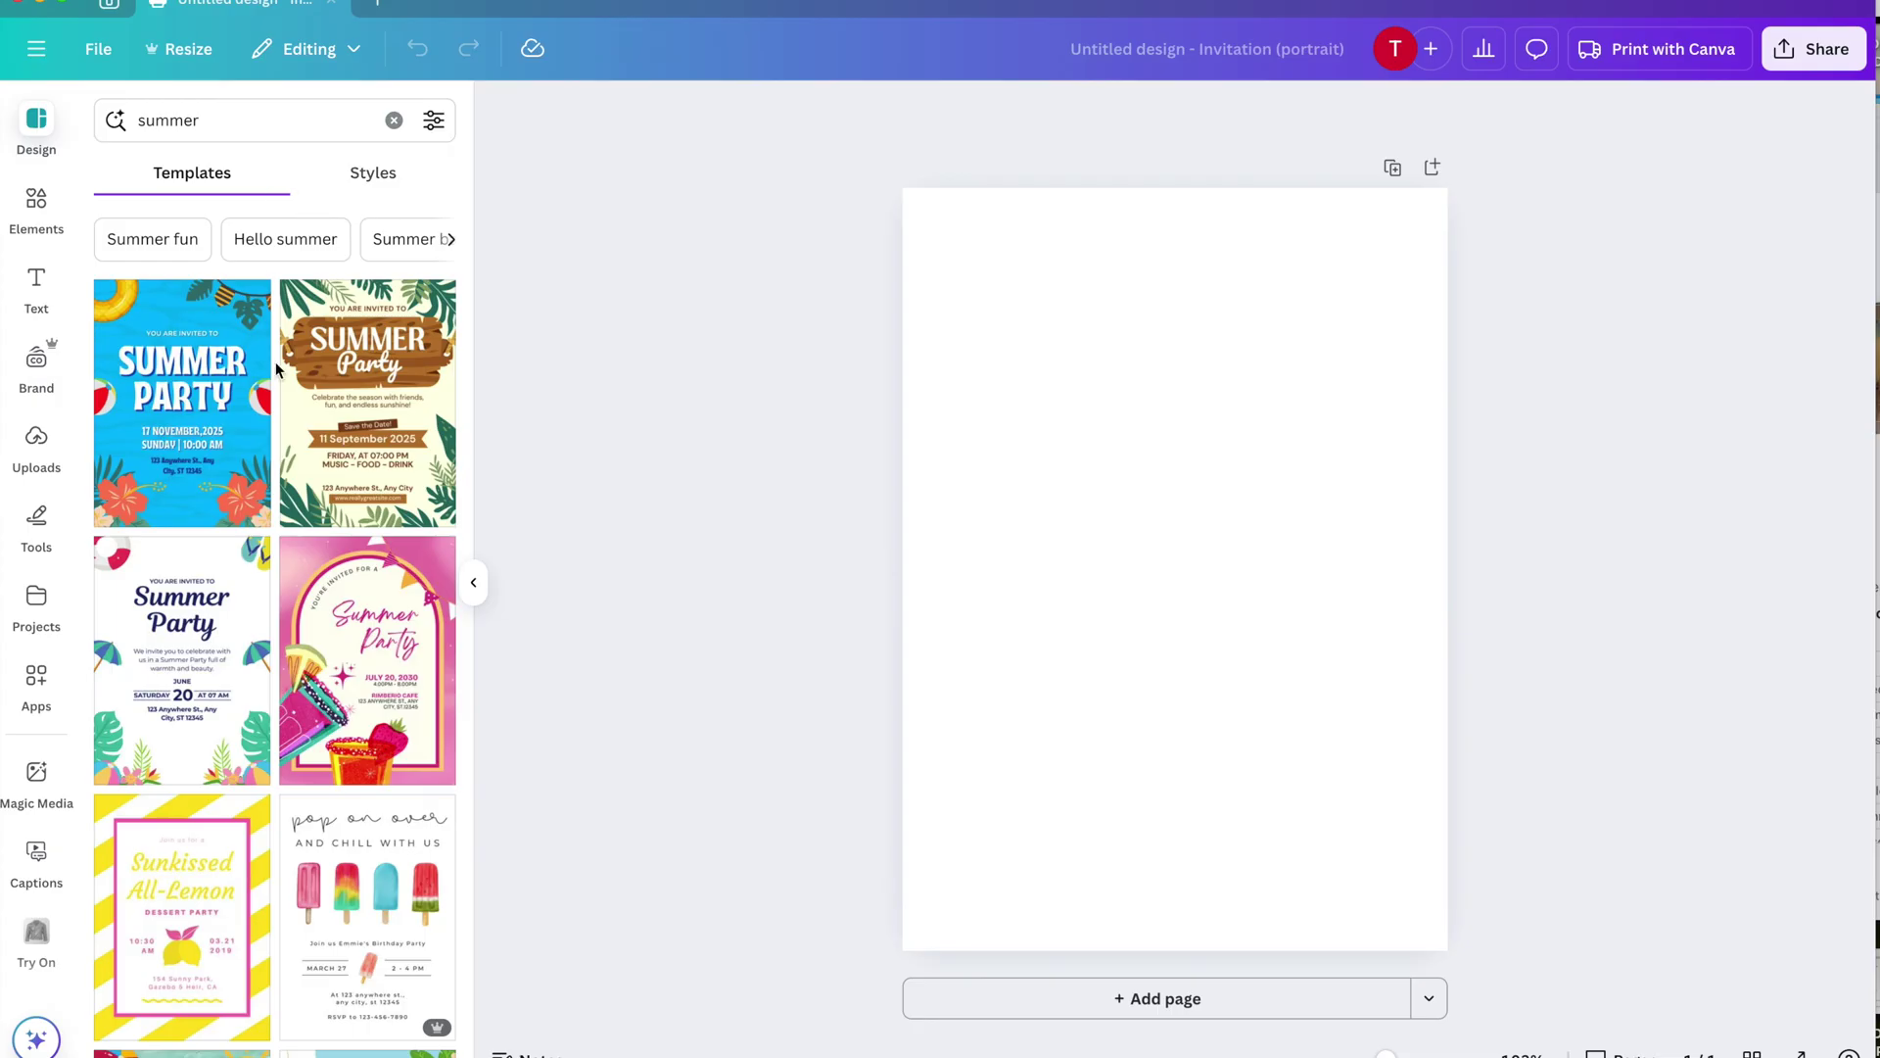
- Replace the 'summer' template search with 'invitation for a boy's birthday'
left_click(228, 126)
double_click(227, 125)
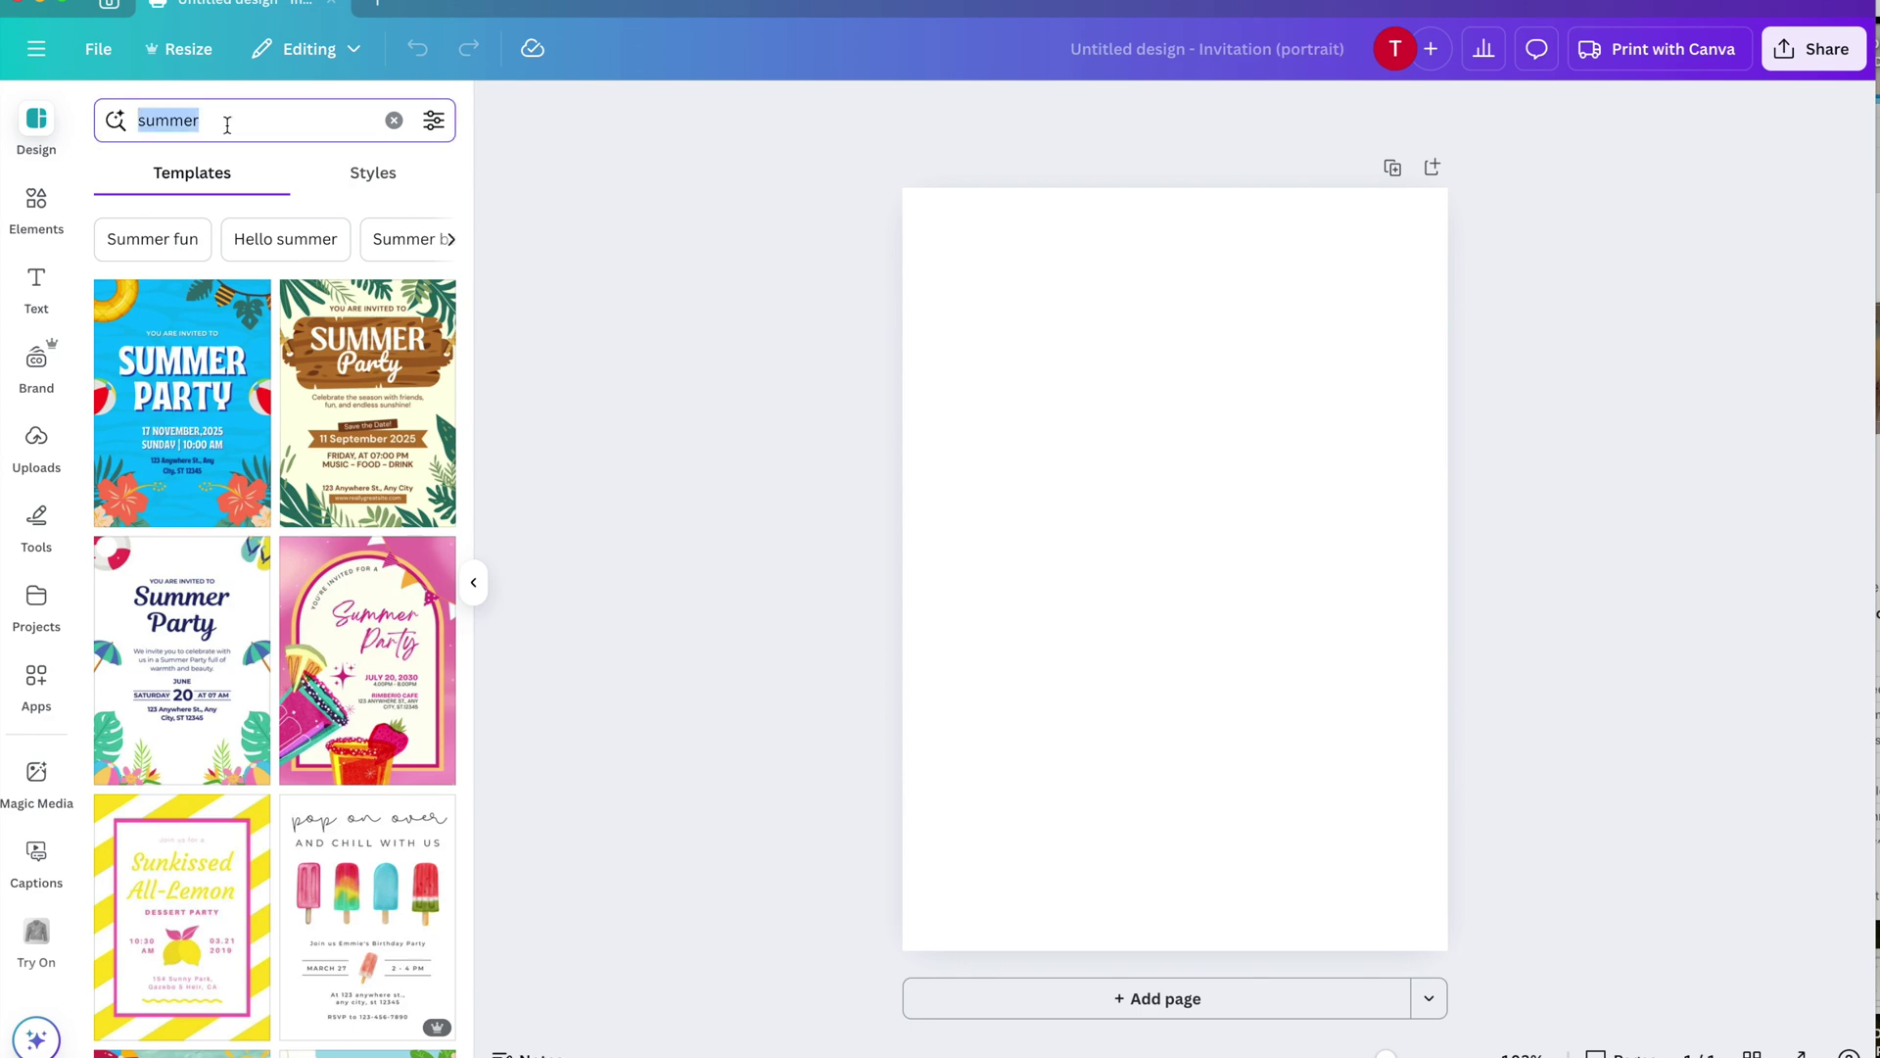
type("invitation for a boy's birthday")
key("Return")
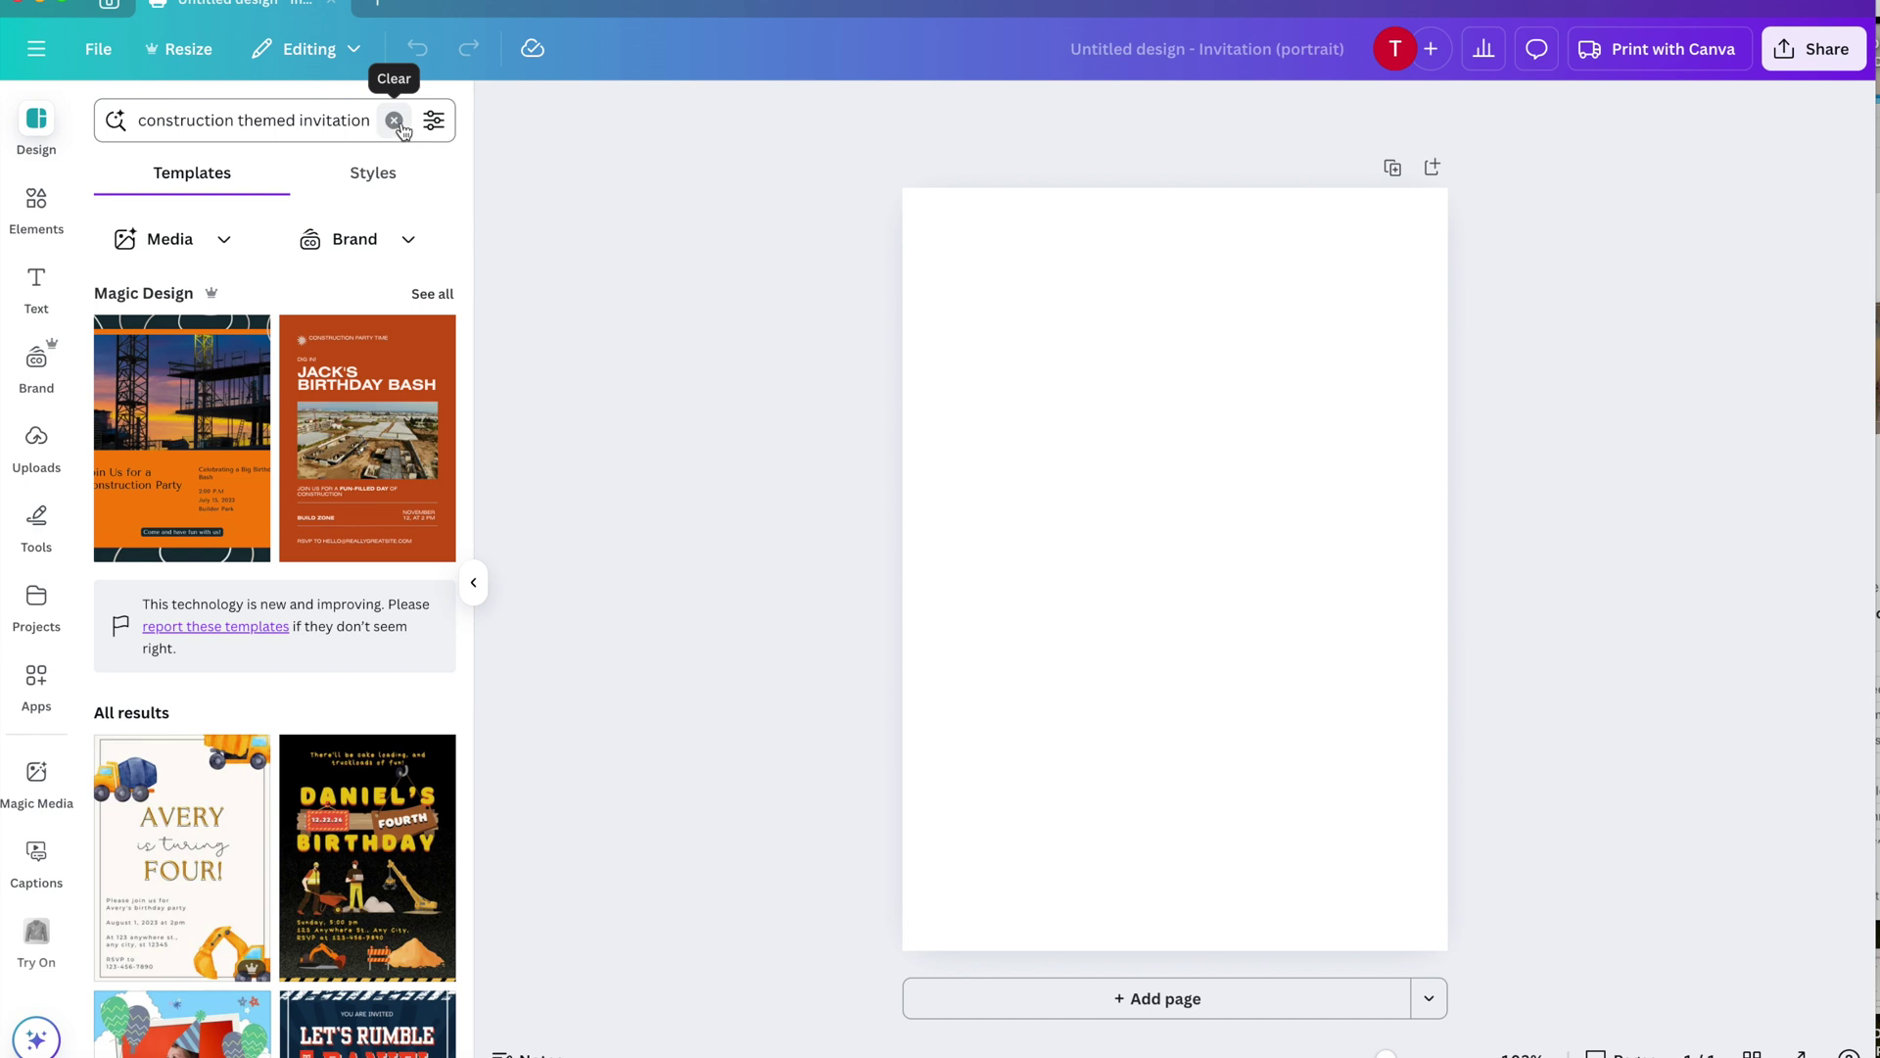
- Search 'mermaid theme 3rd birthday' and apply the Mariana mermaid template
left_click(401, 128)
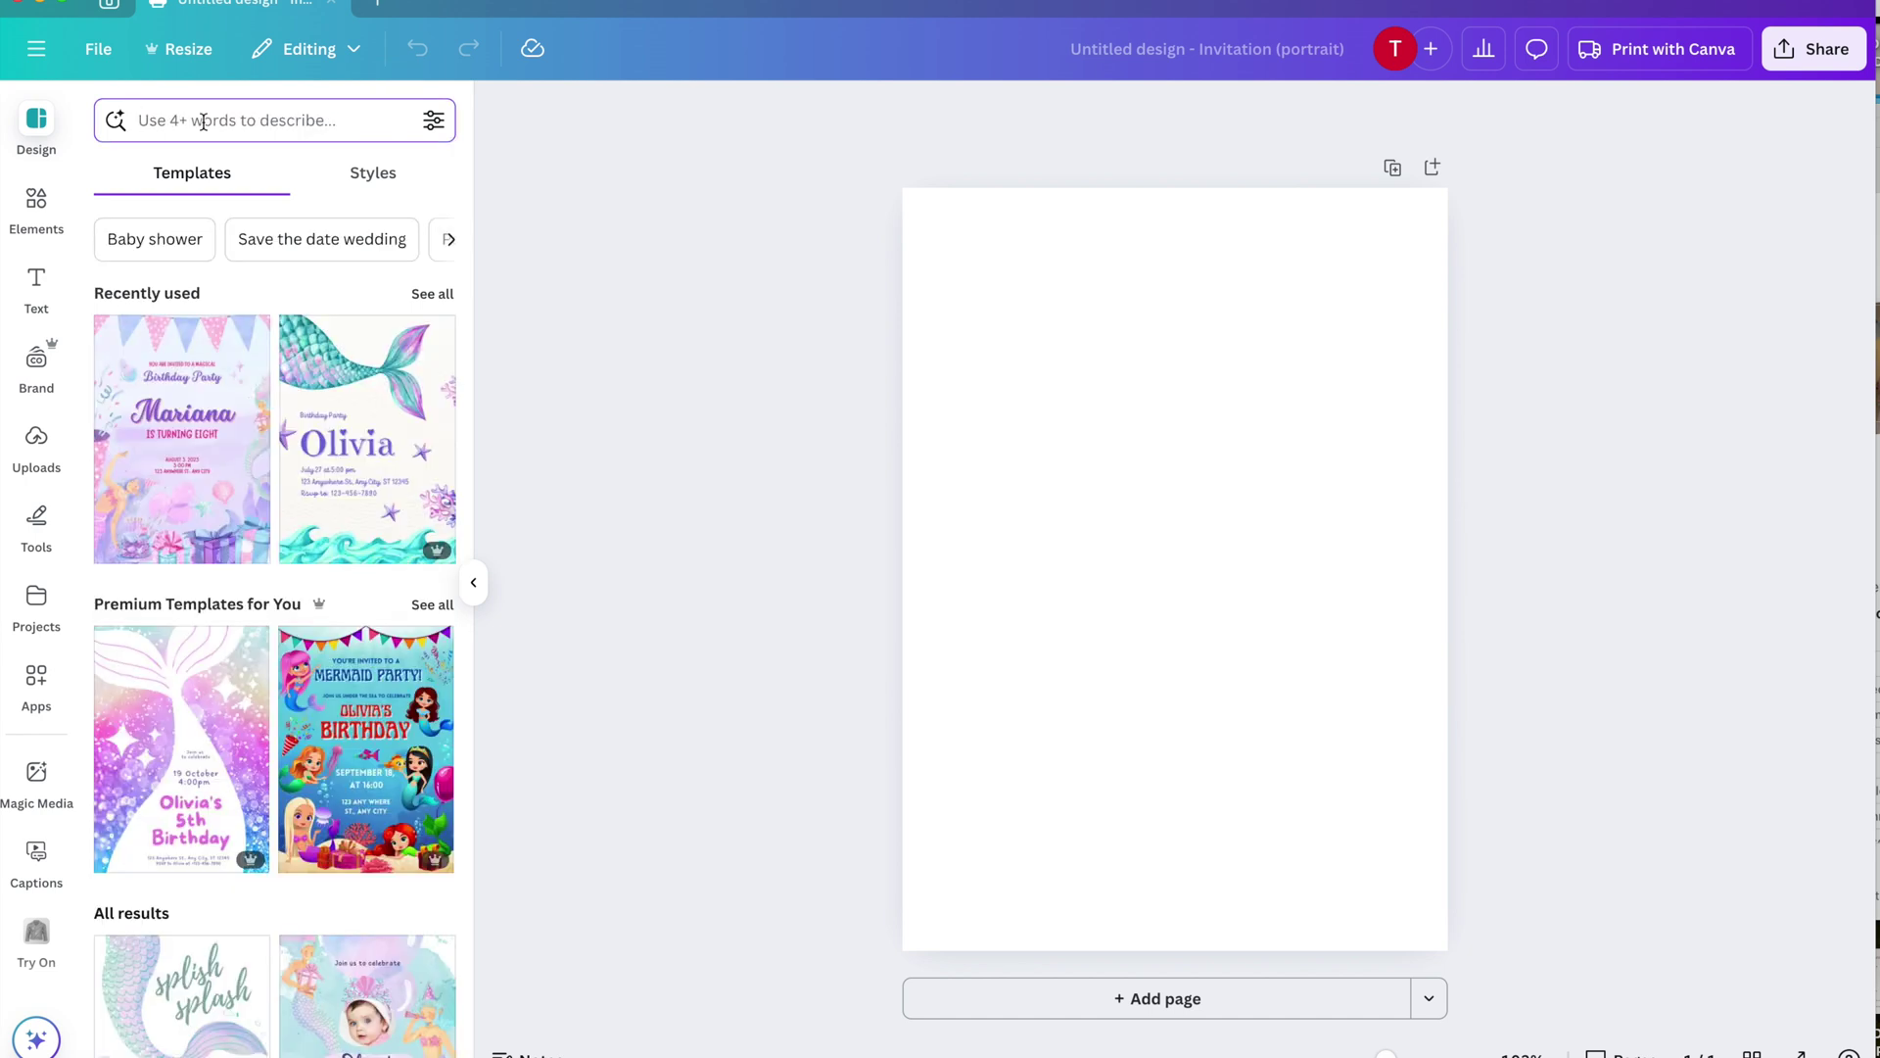
type("mermaid theme ")
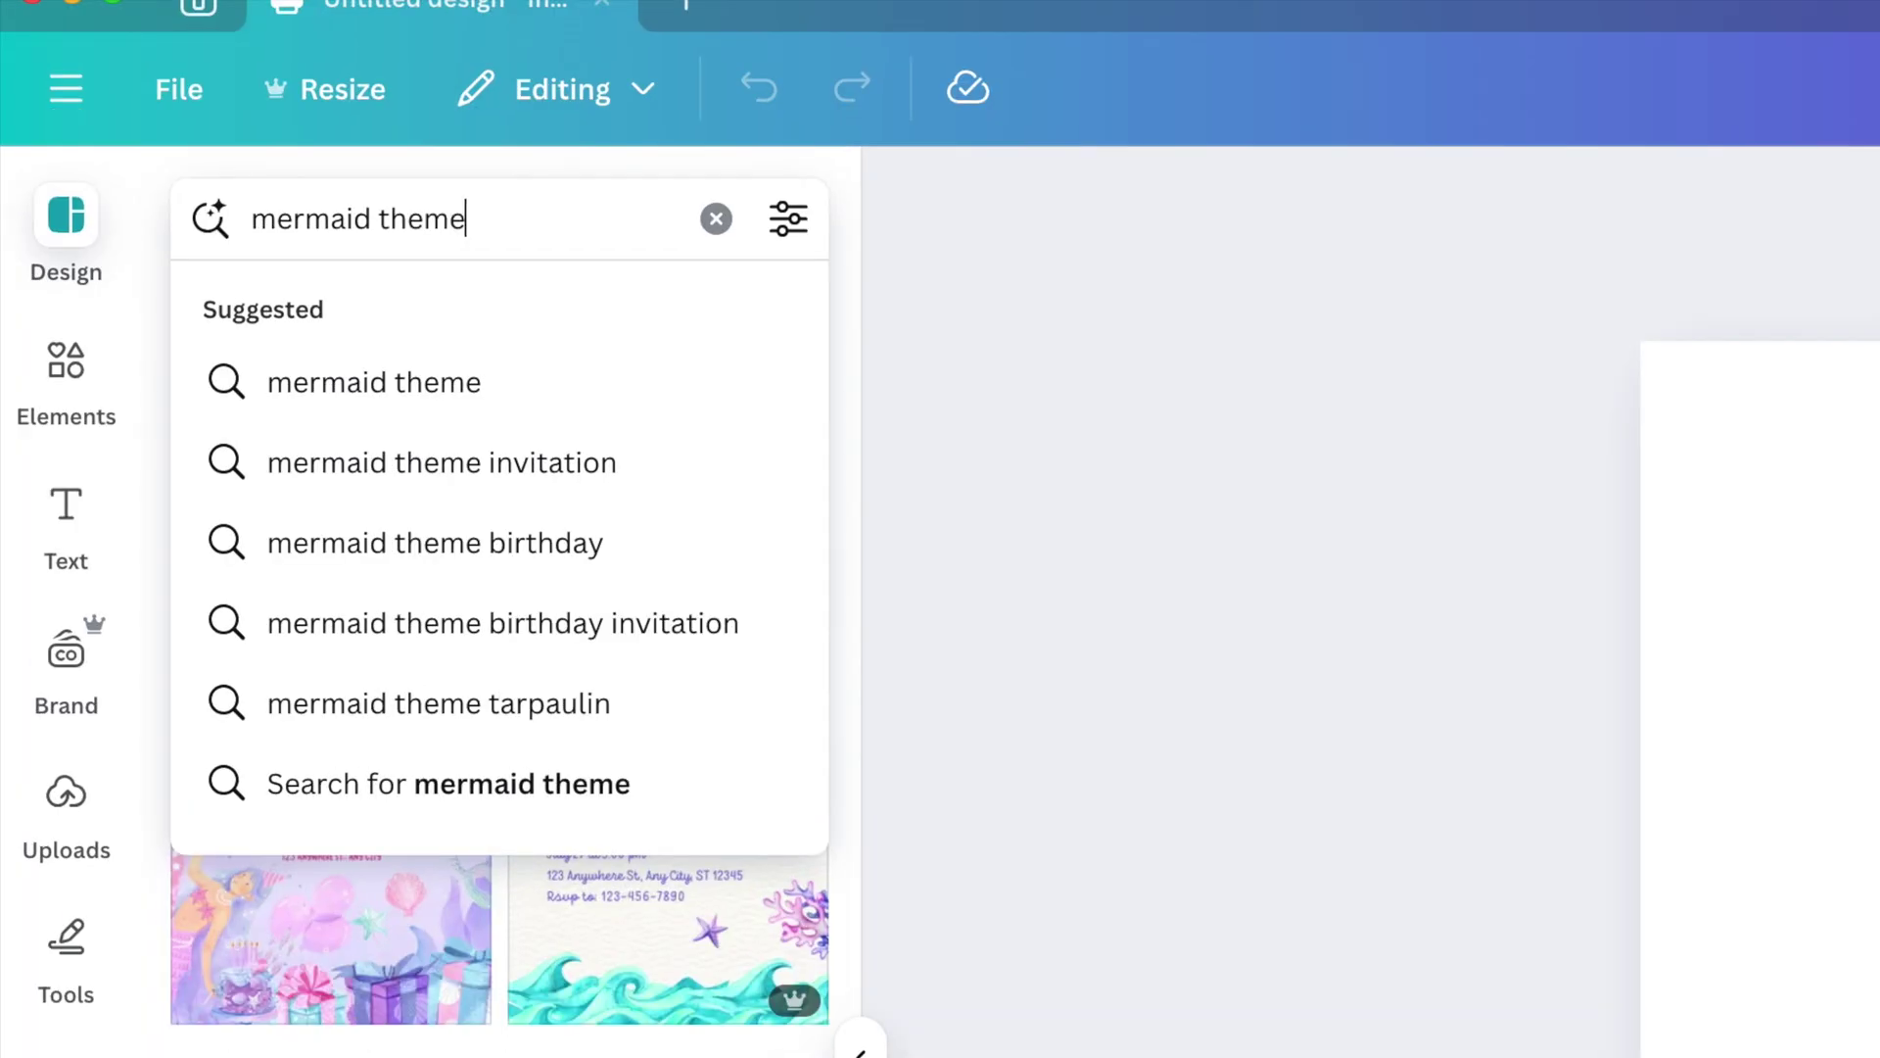
type("3rd birthday")
key("Return")
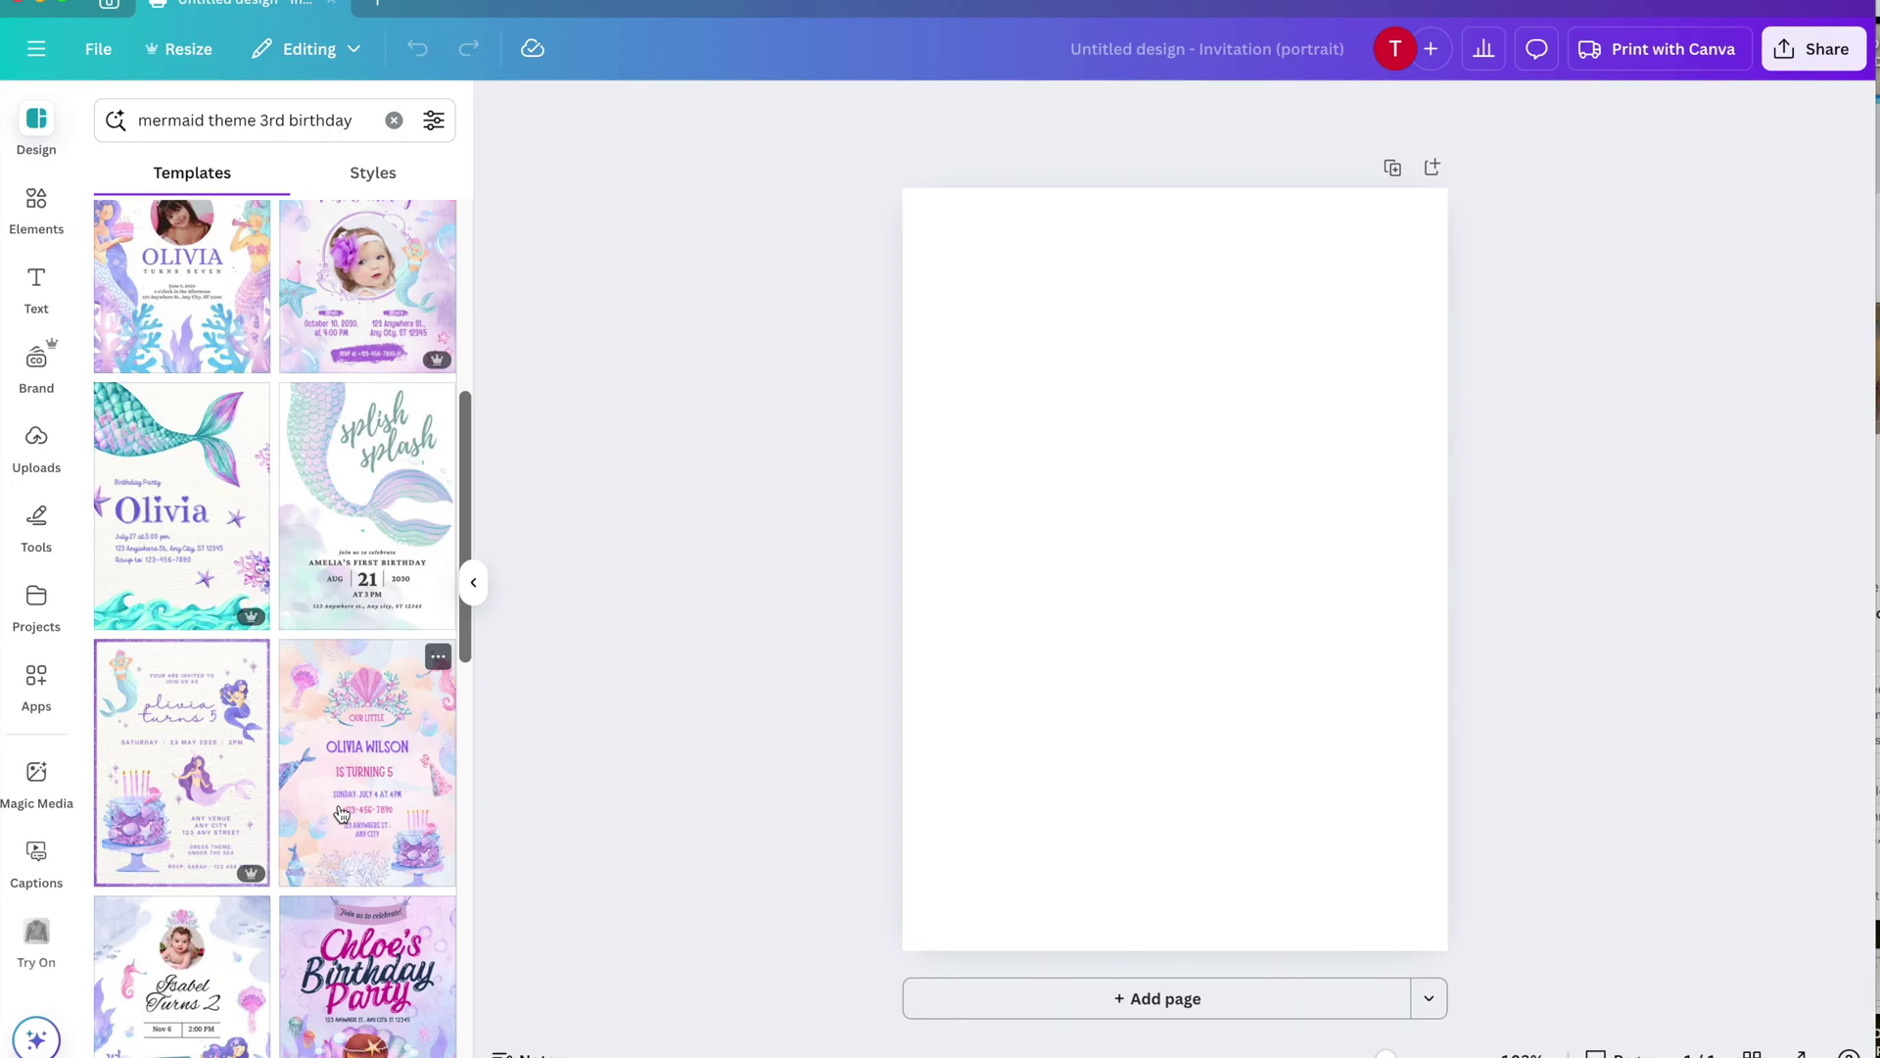
scroll(341, 813, "down", 4)
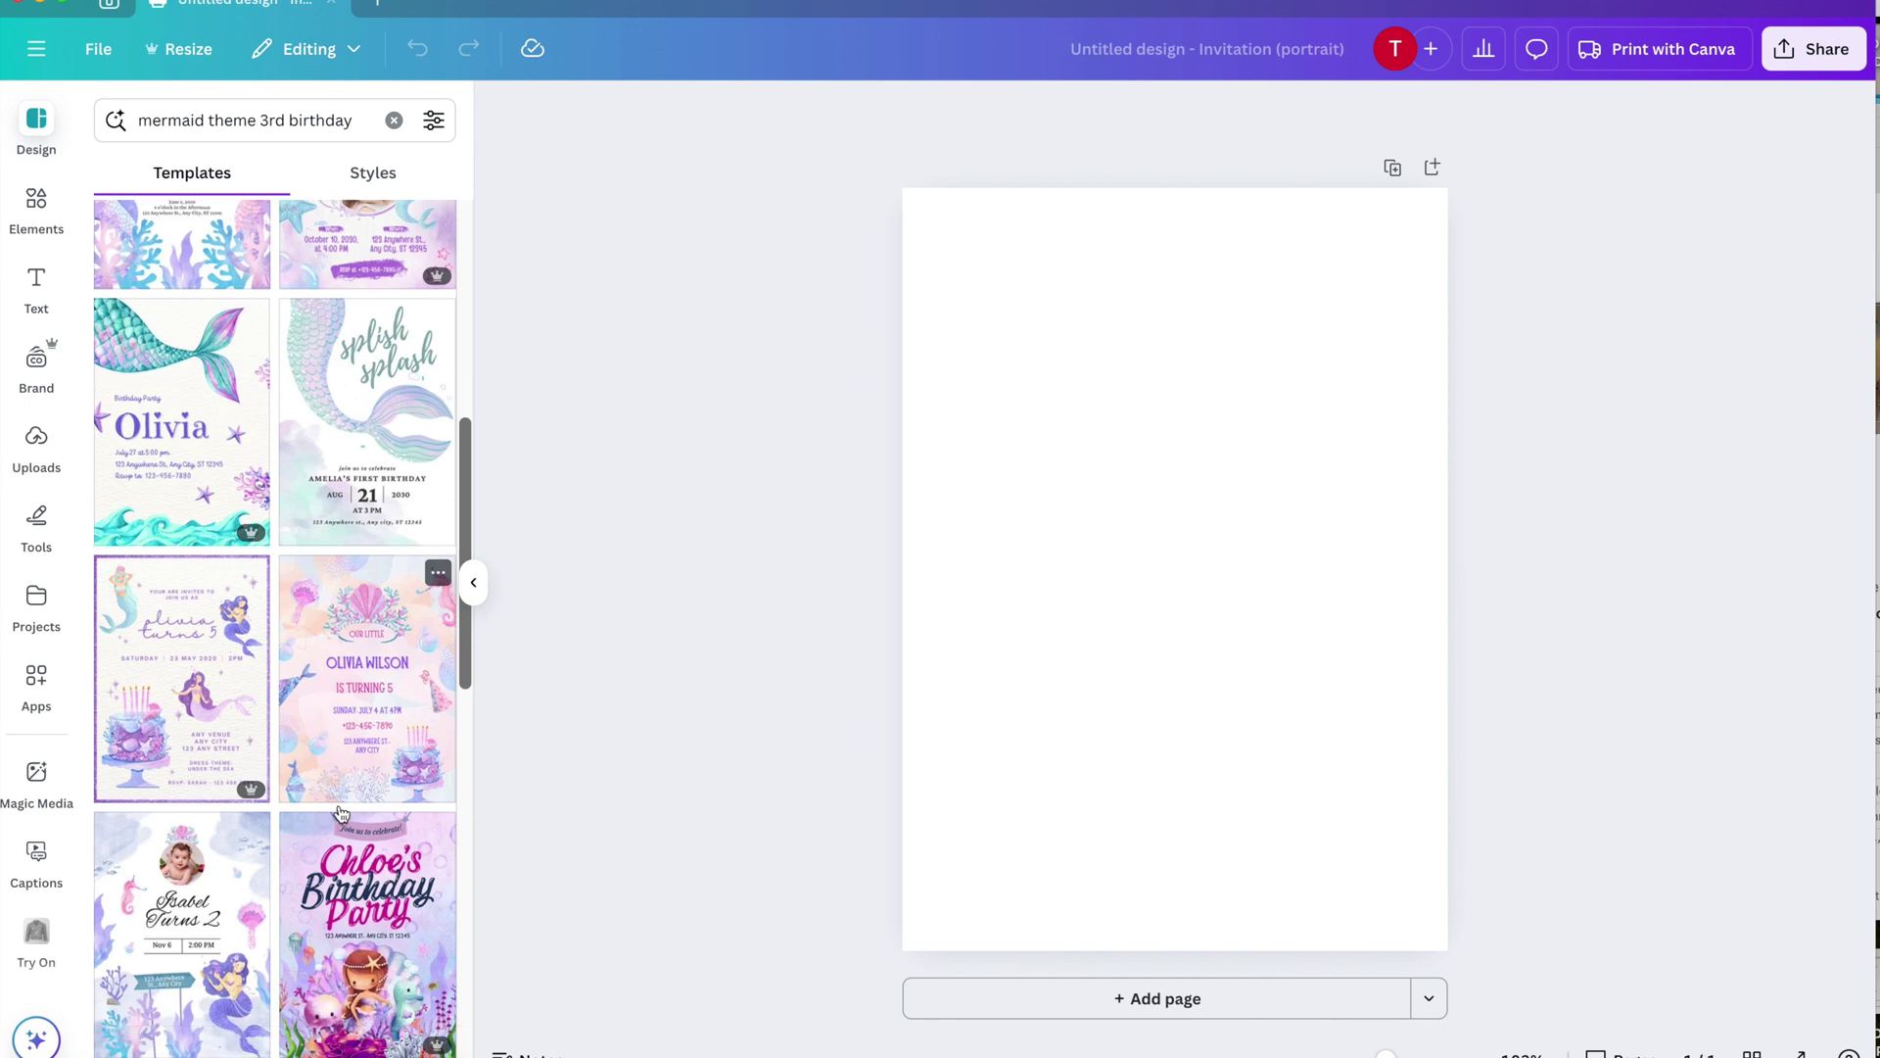
scroll(383, 468, "up", 6)
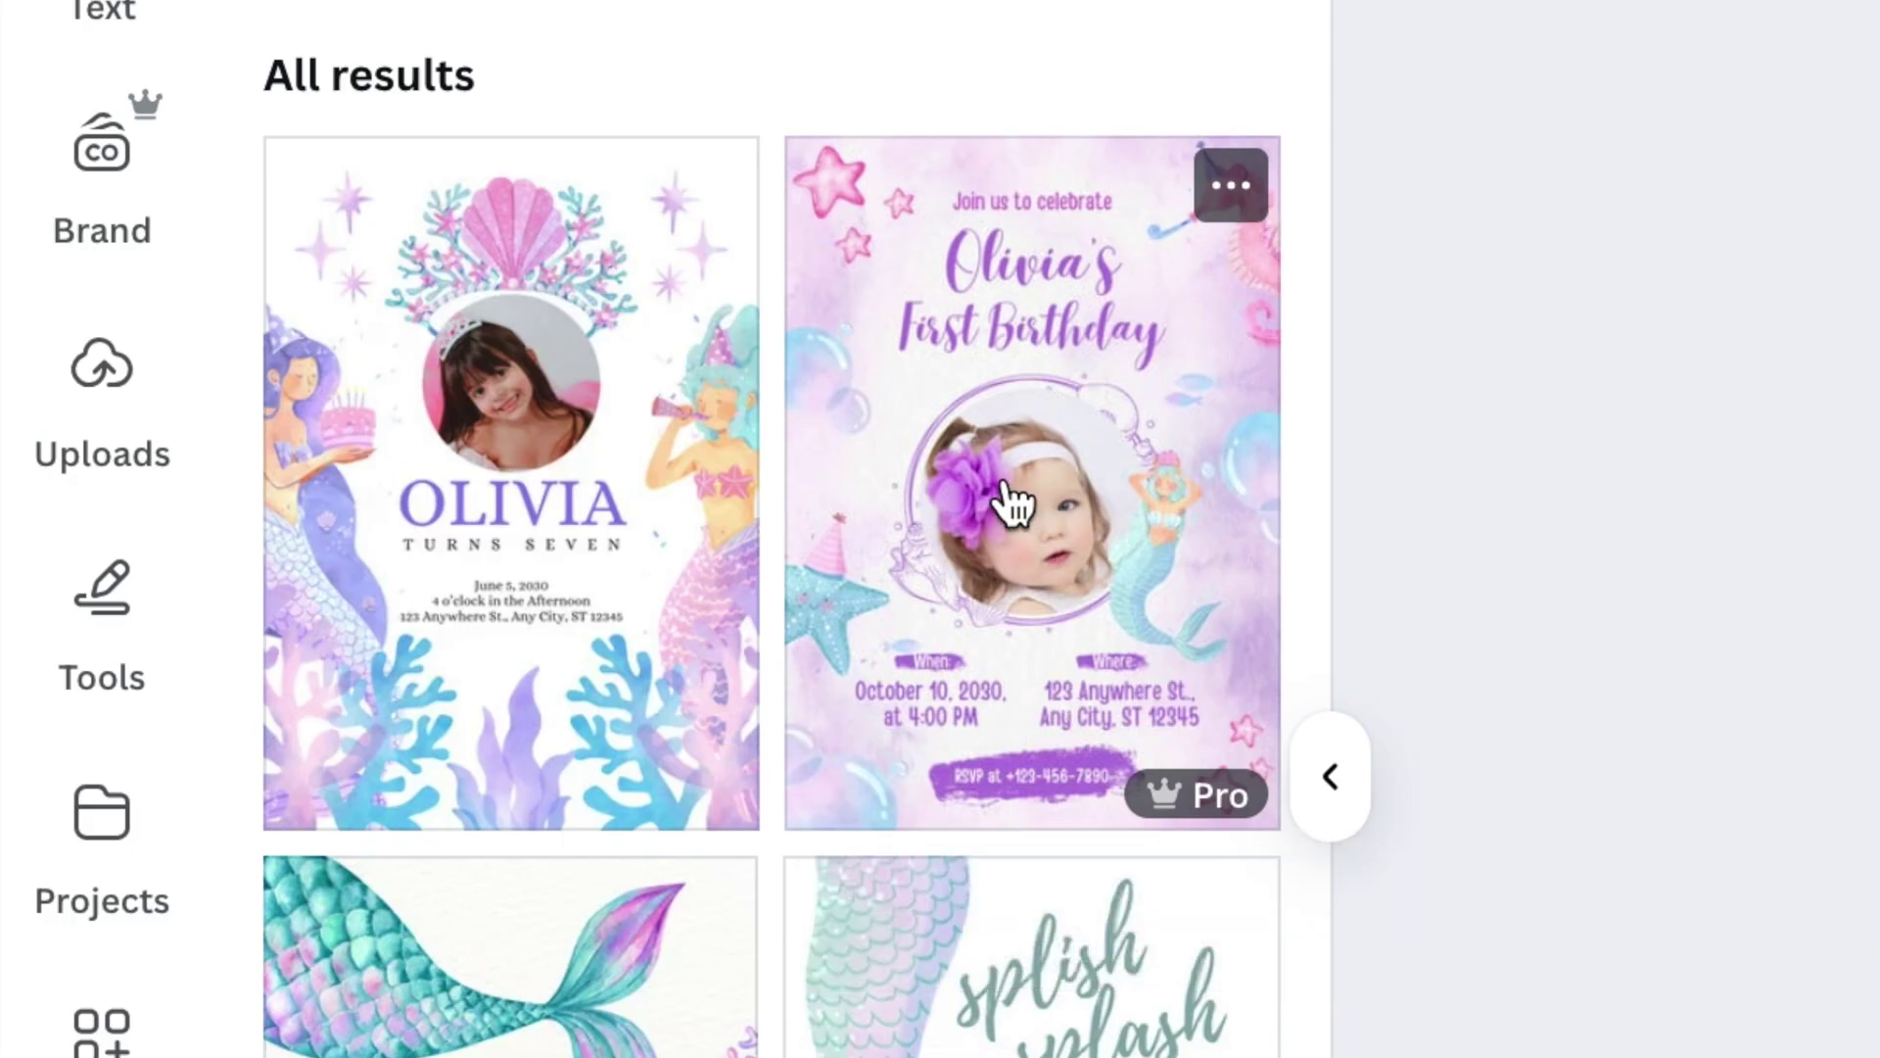
mouse_move(1175, 795)
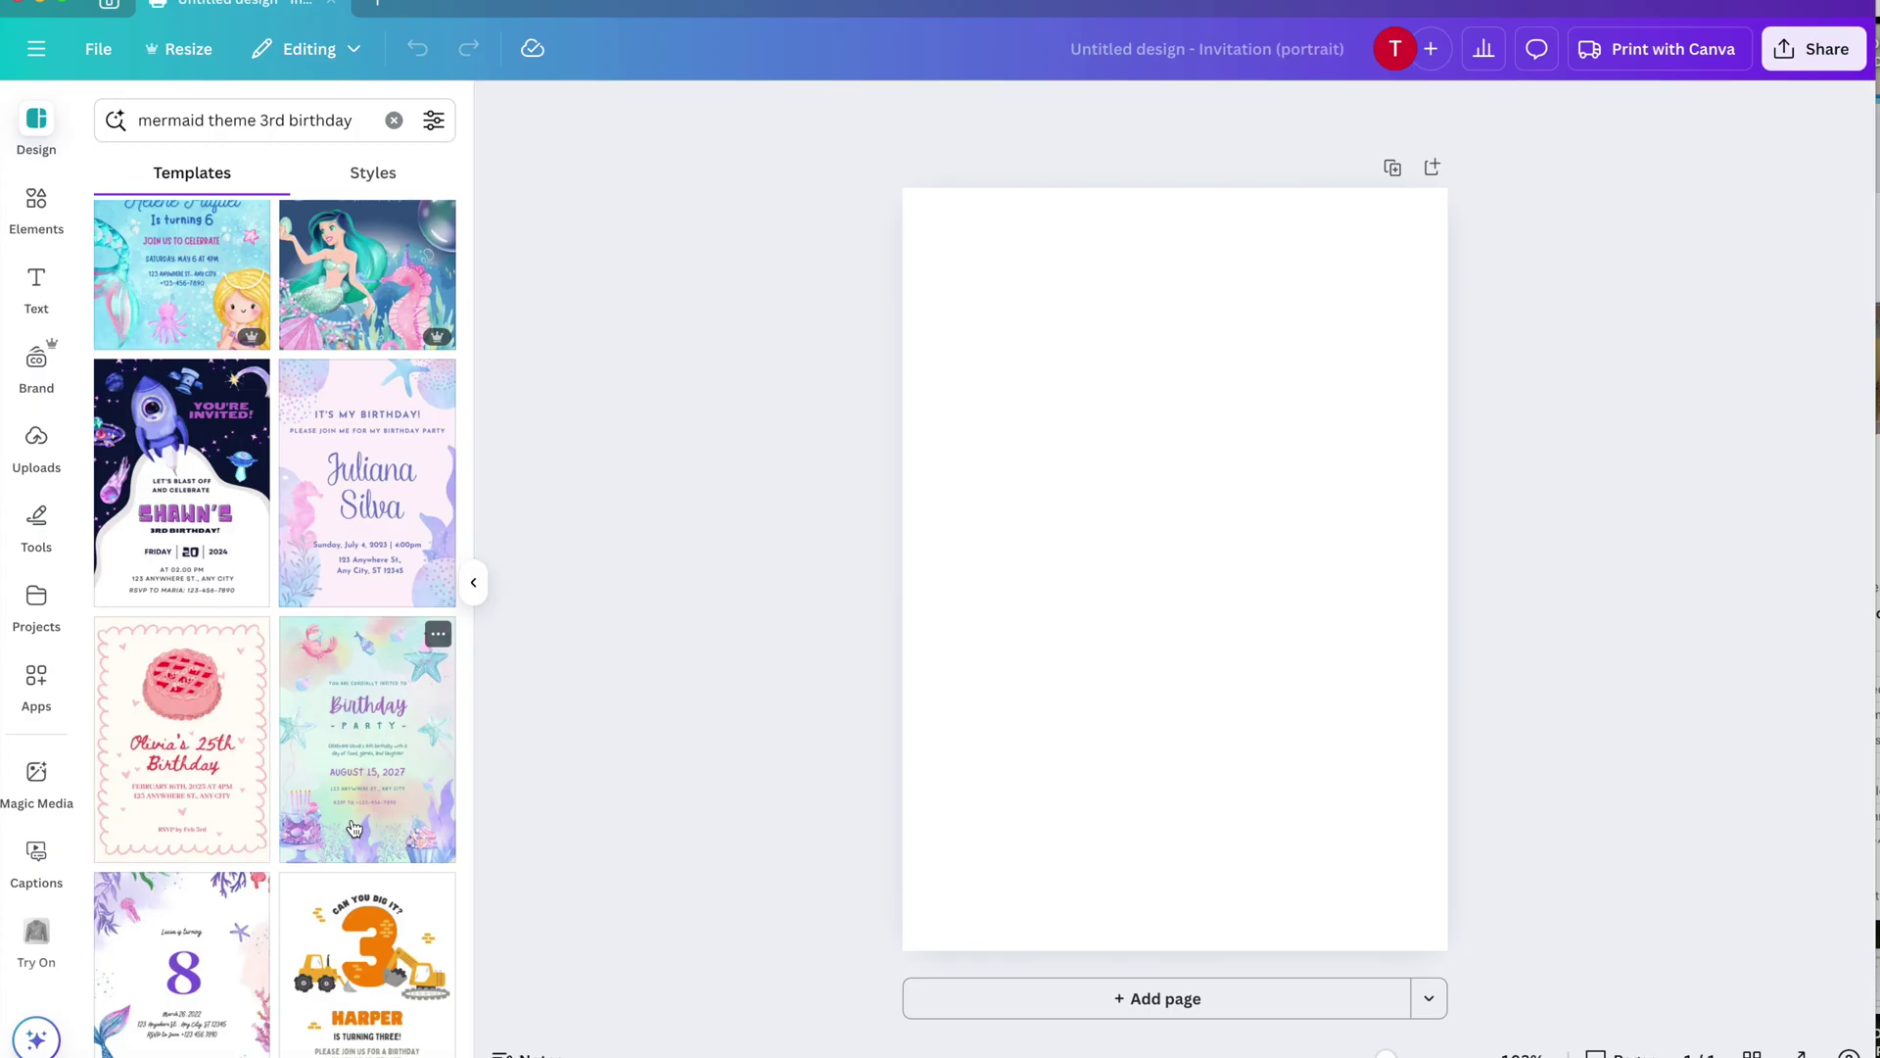
scroll(354, 828, "up", 1)
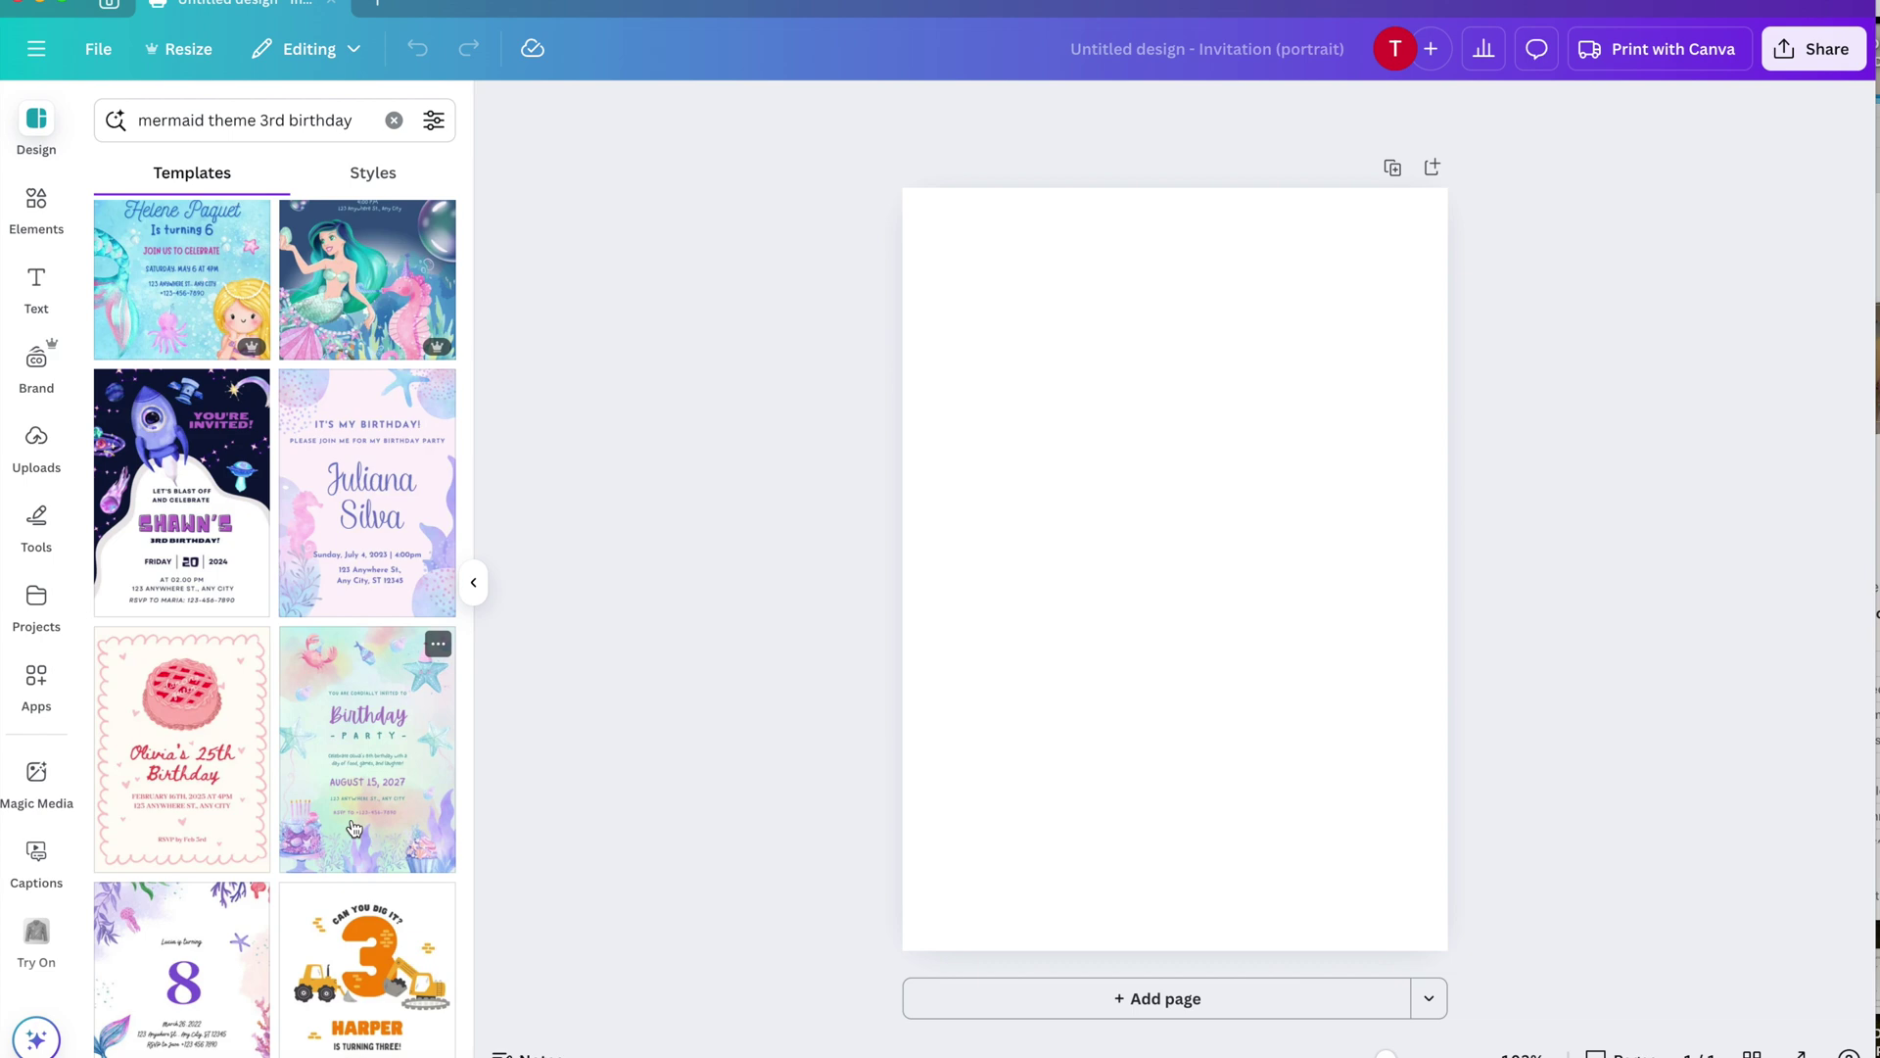
scroll(355, 828, "down", 6)
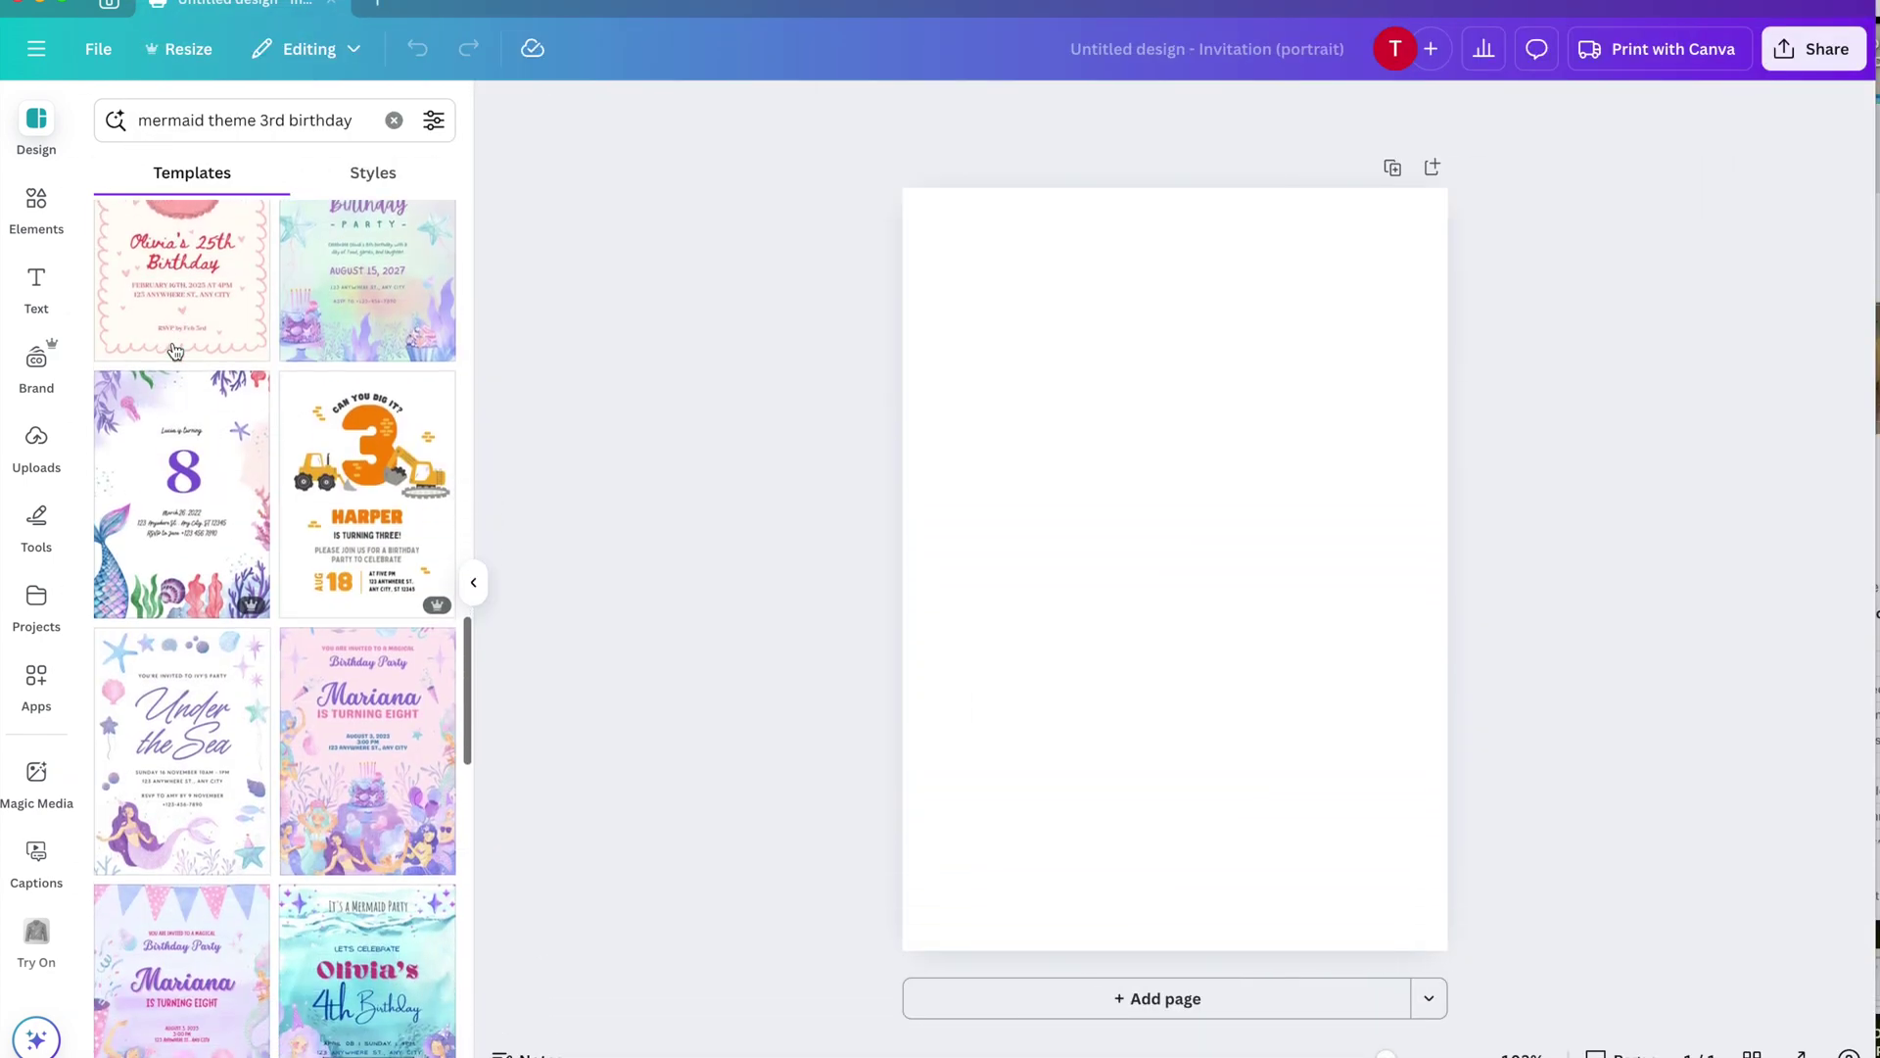
scroll(270, 620, "down", 3)
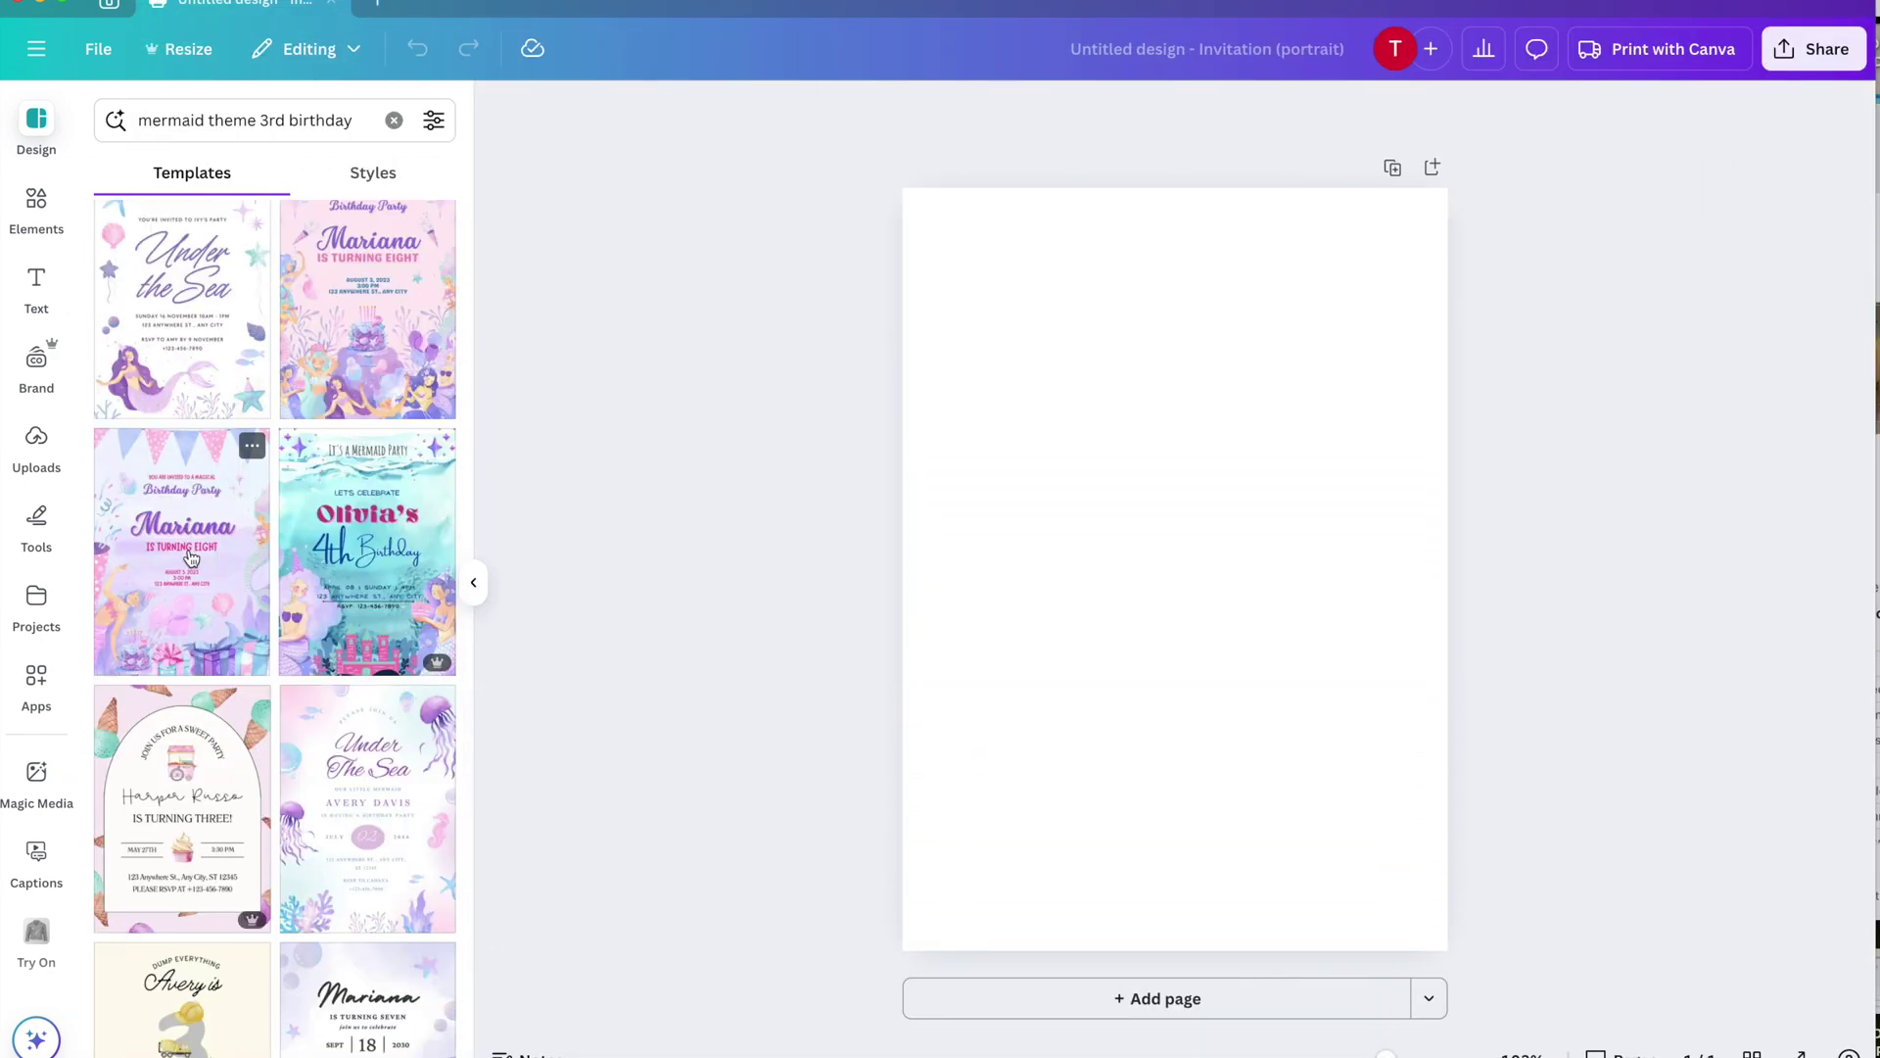
left_click(265, 623)
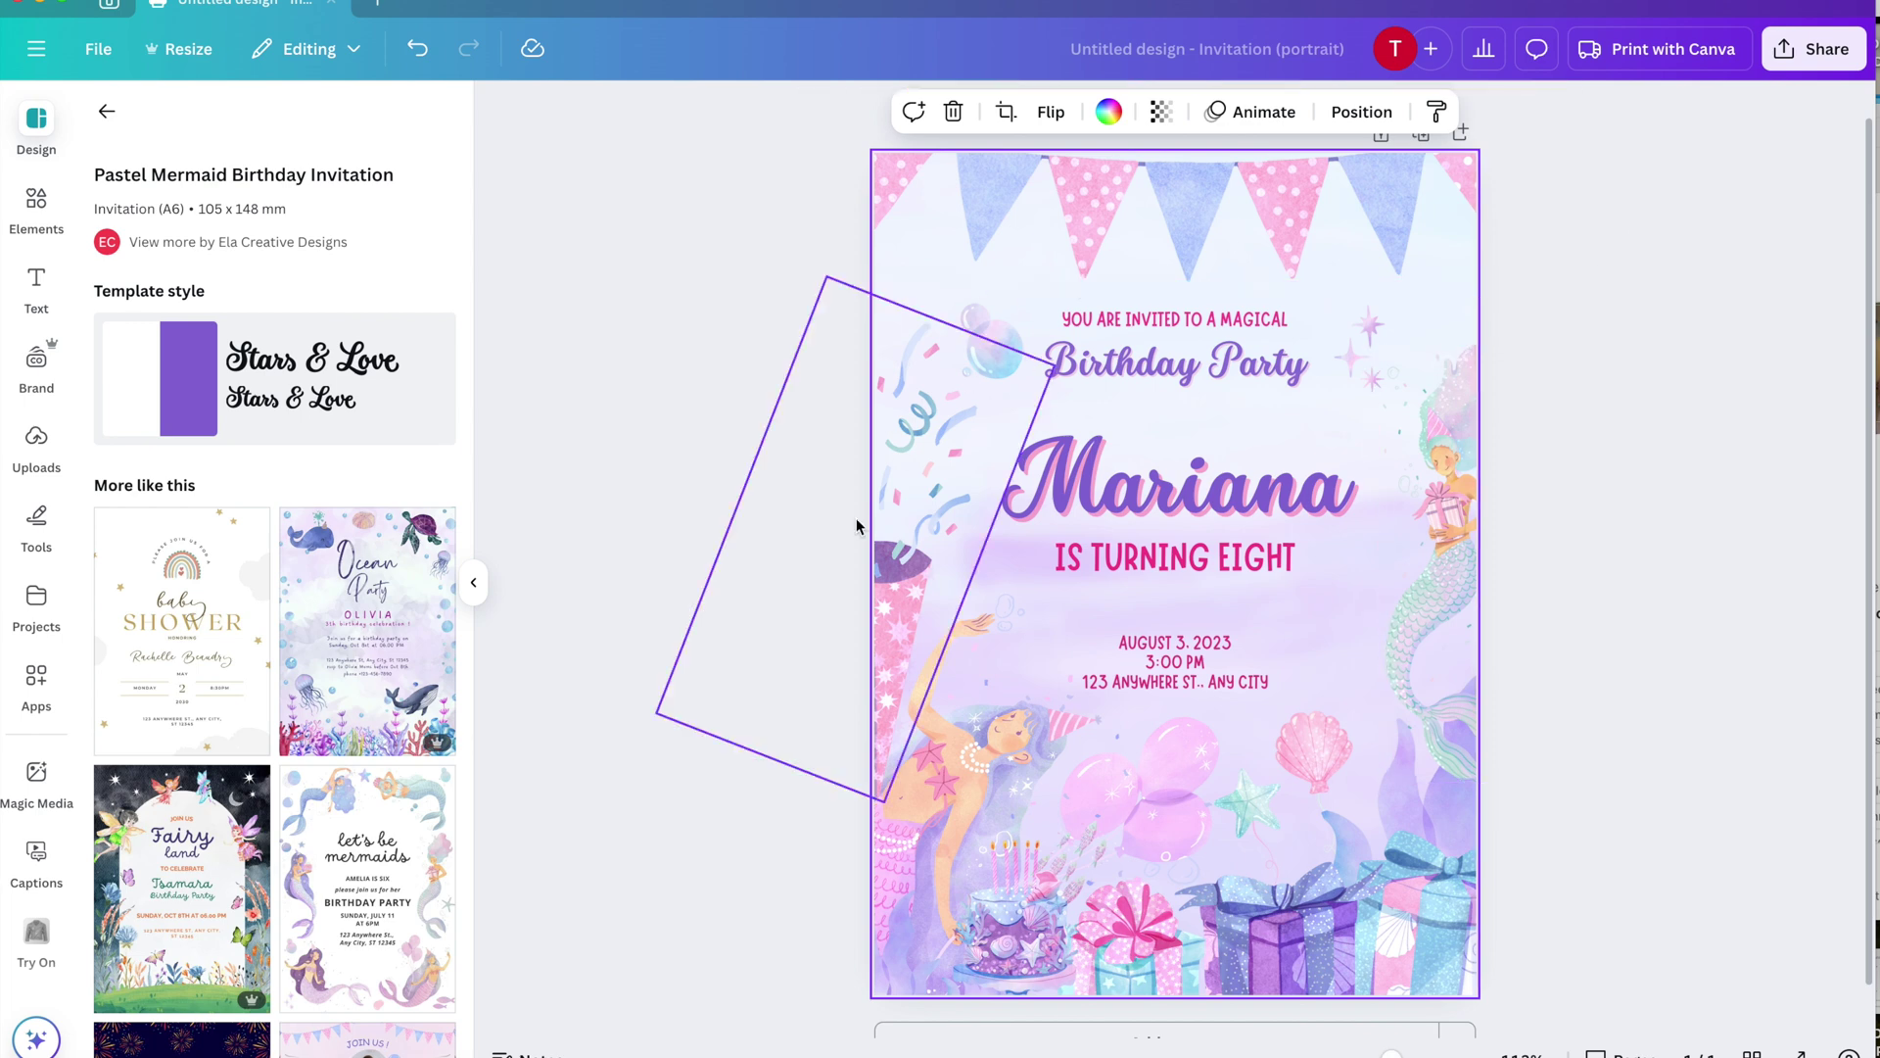
- Change the name to Brianna and the age from EIGHT to THREE
scroll(1263, 384, "down", 1)
left_click(1233, 480)
double_click(1234, 480)
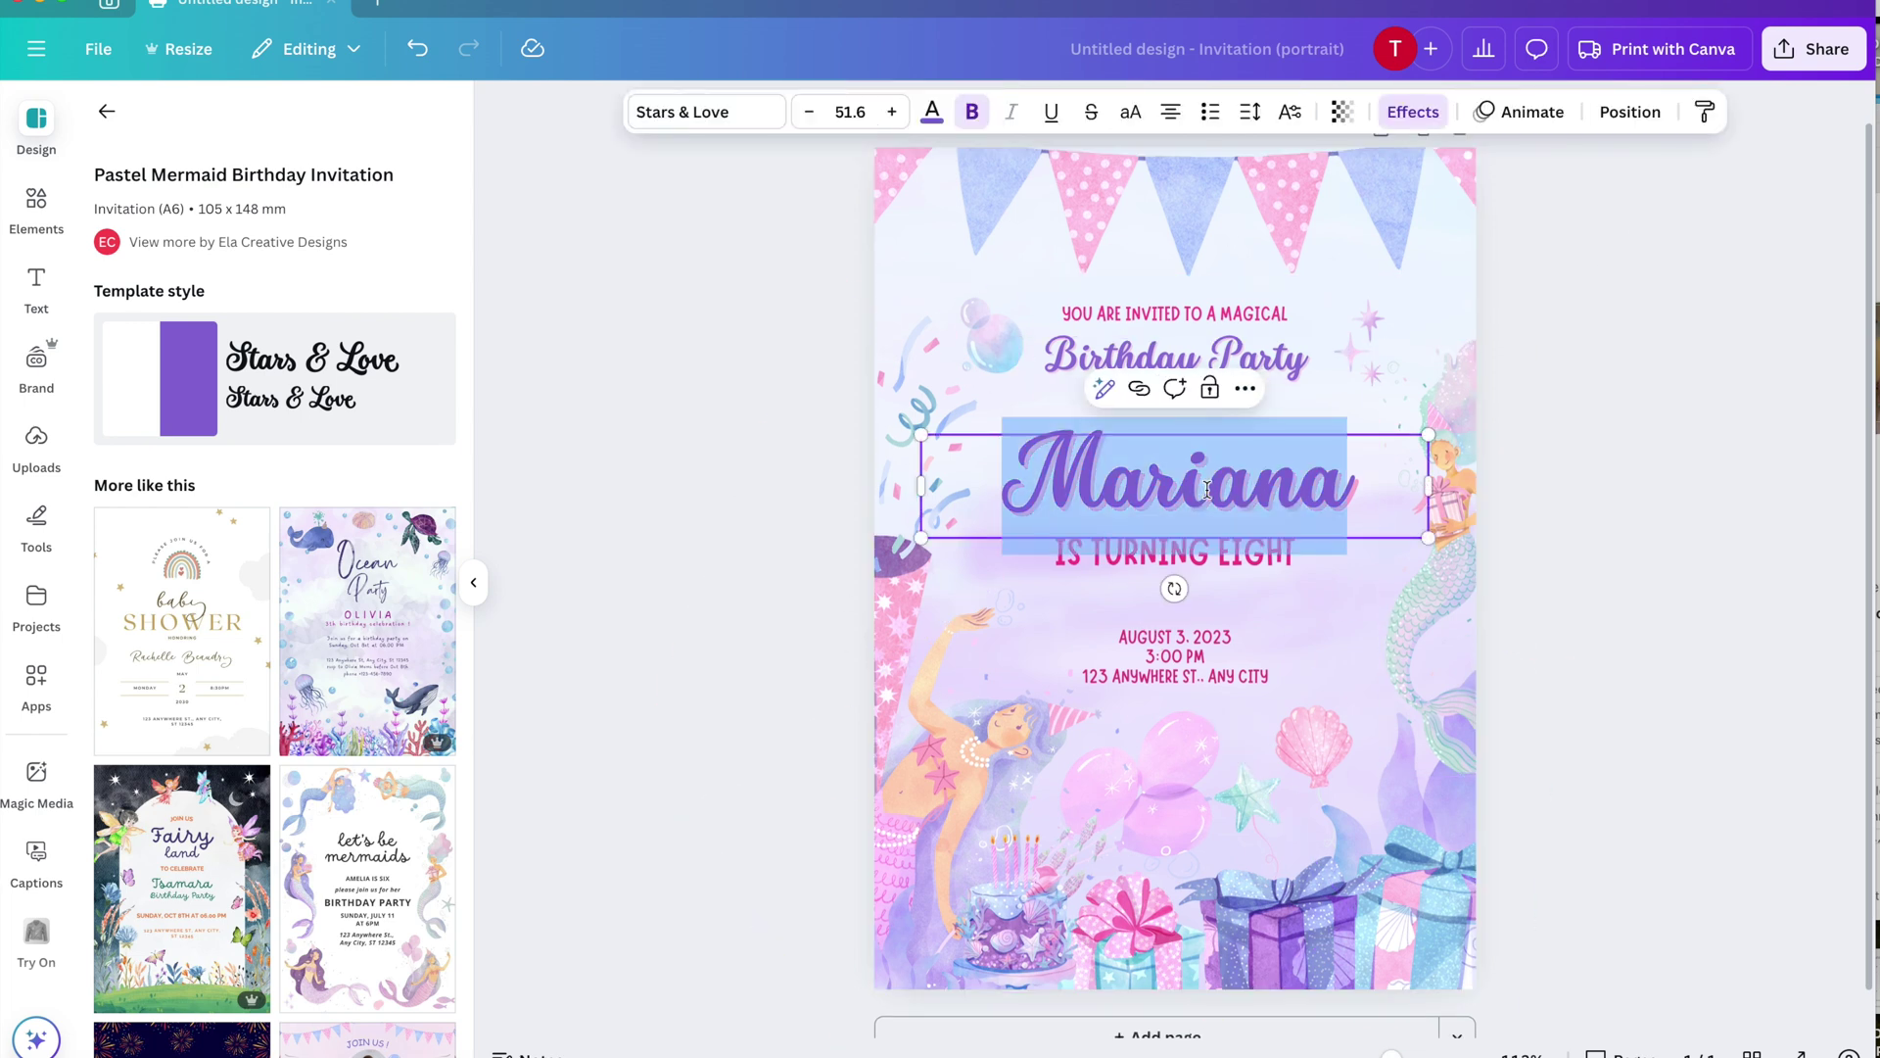
type("Brianna")
double_click(1098, 573)
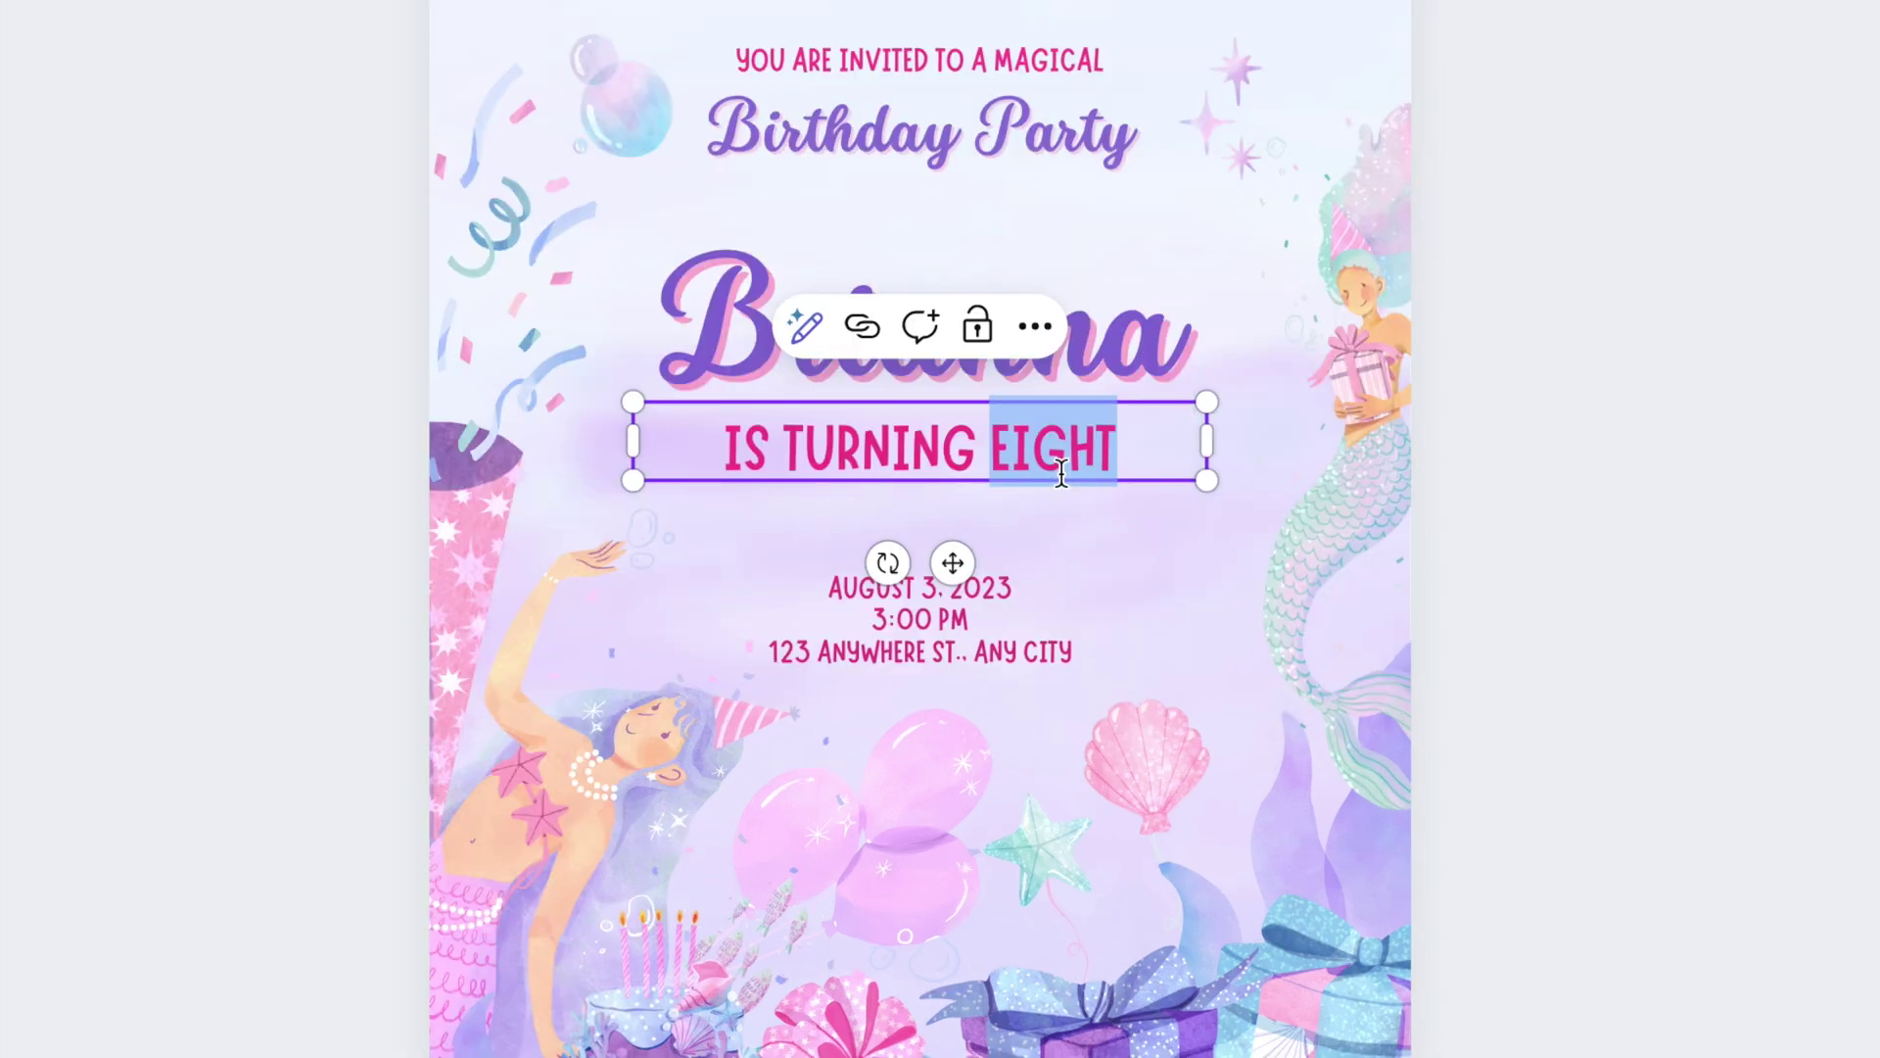
type("THREE")
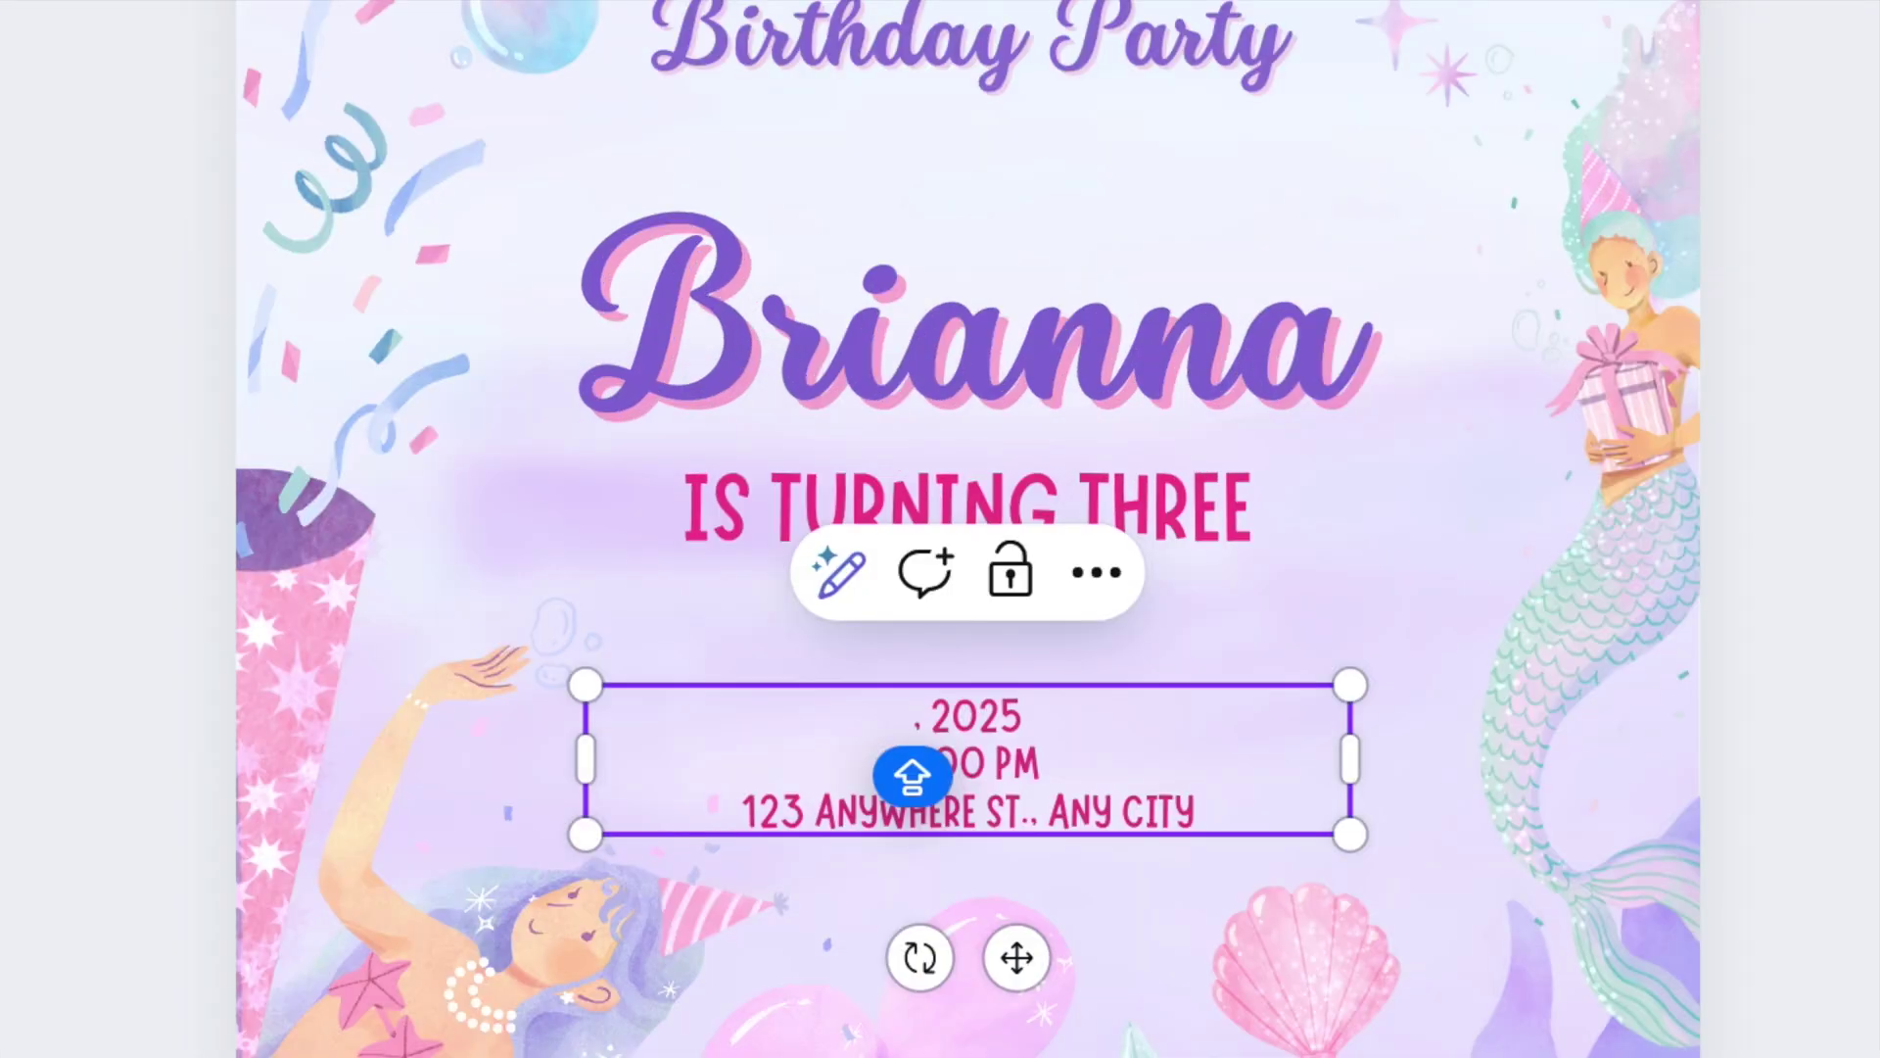
- Set the party date to OCTOBER 23, 2025 and the time to 1:00 PM
type("OCTOBER, 2025")
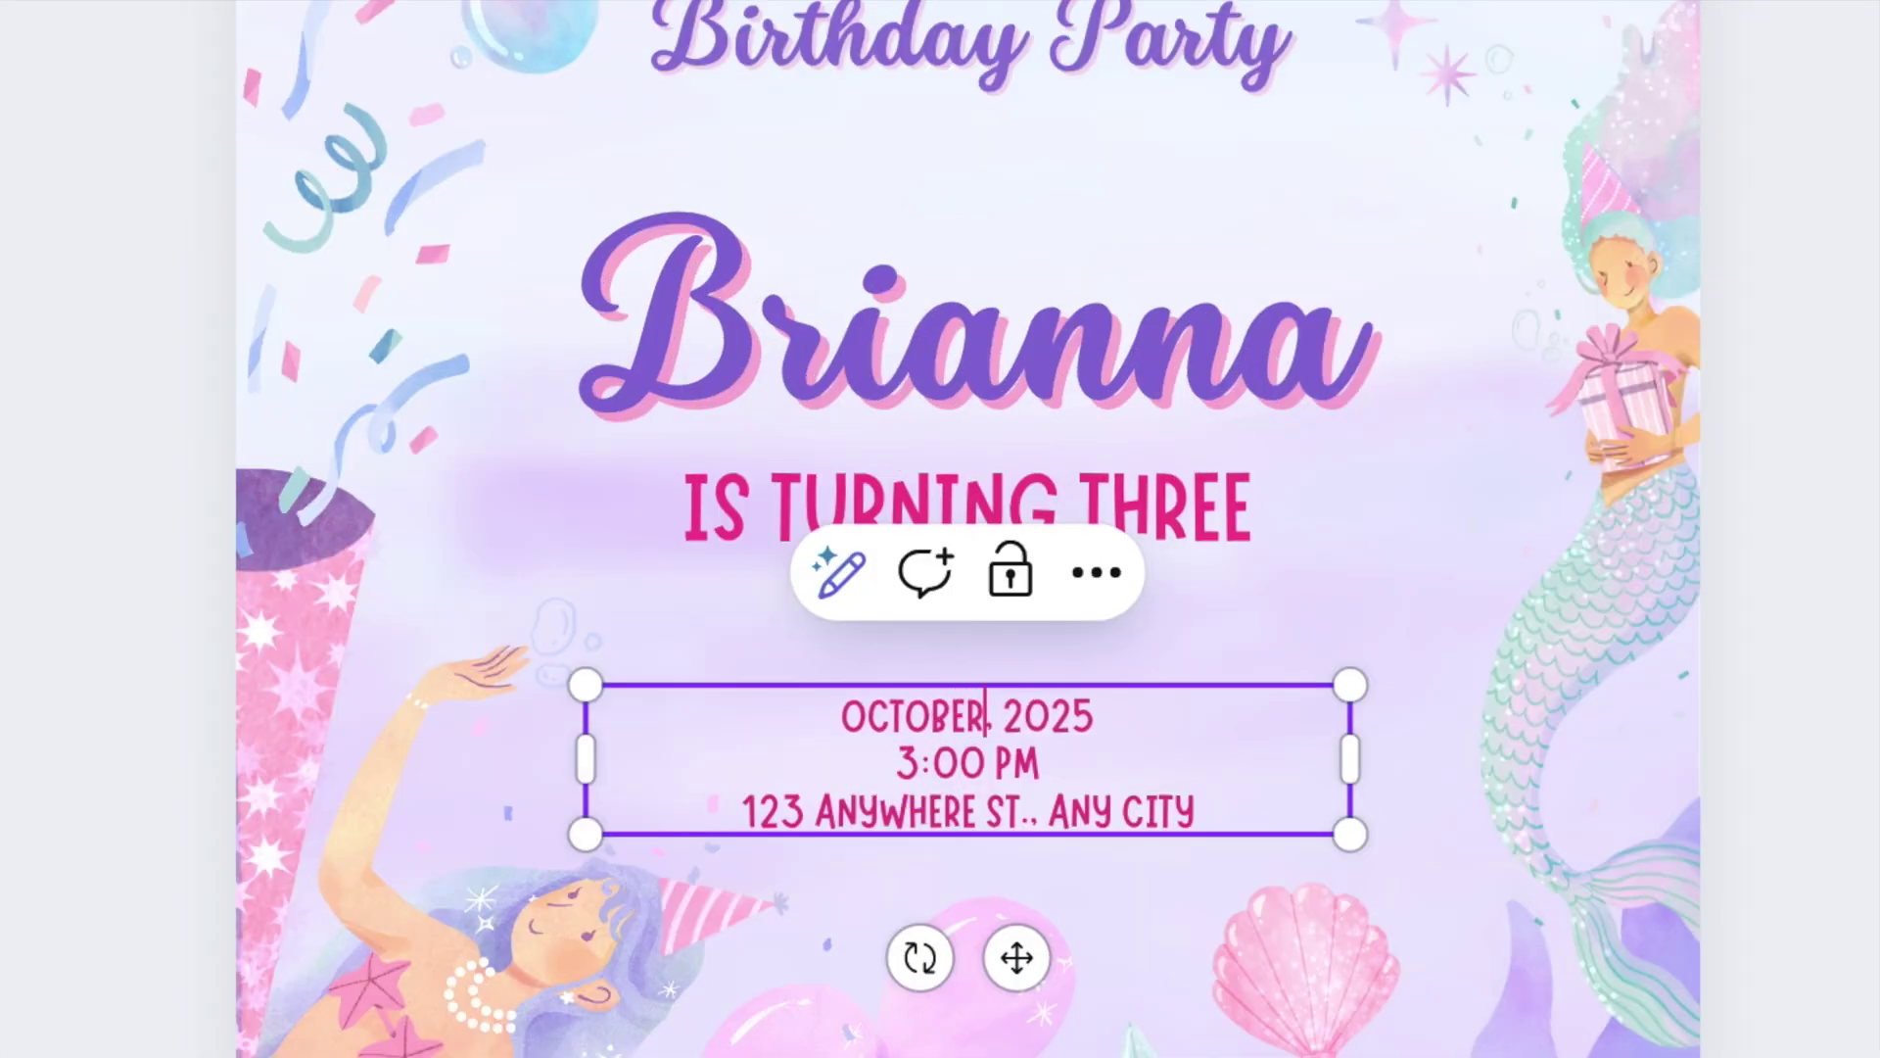
type("2")
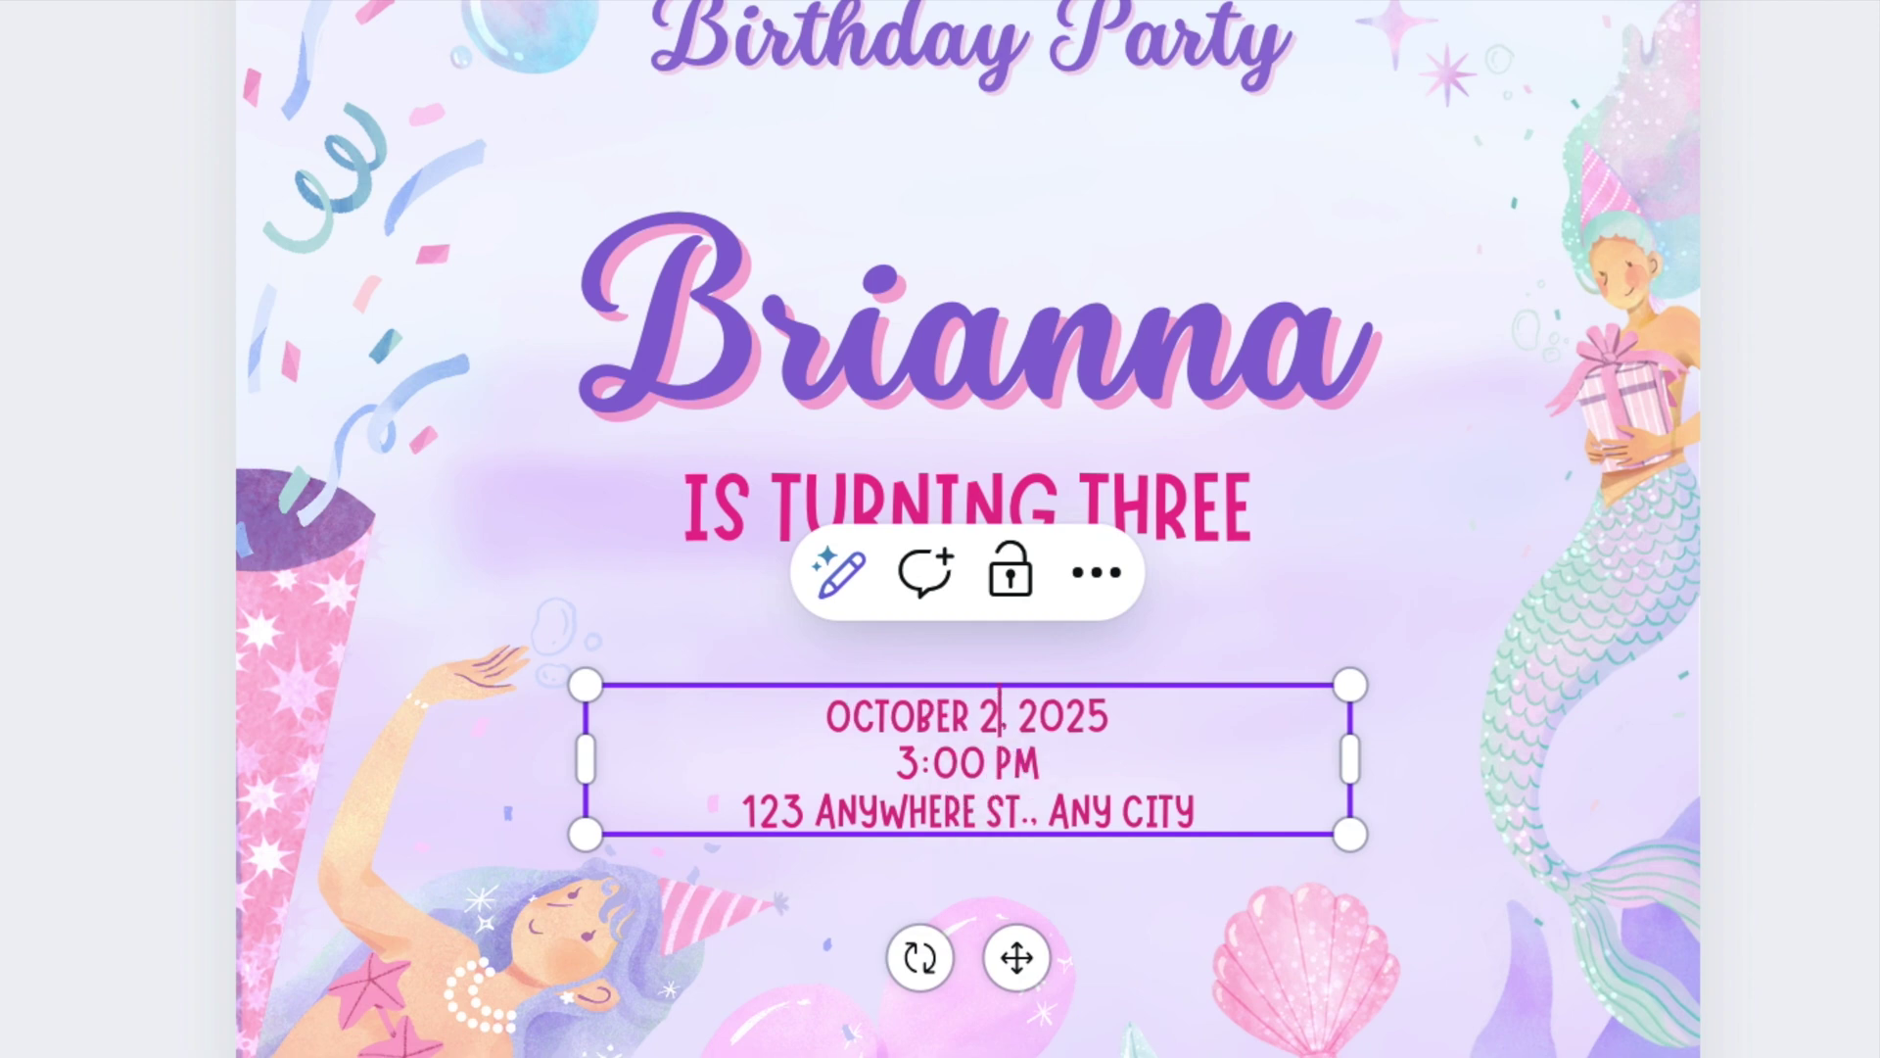
type("3,")
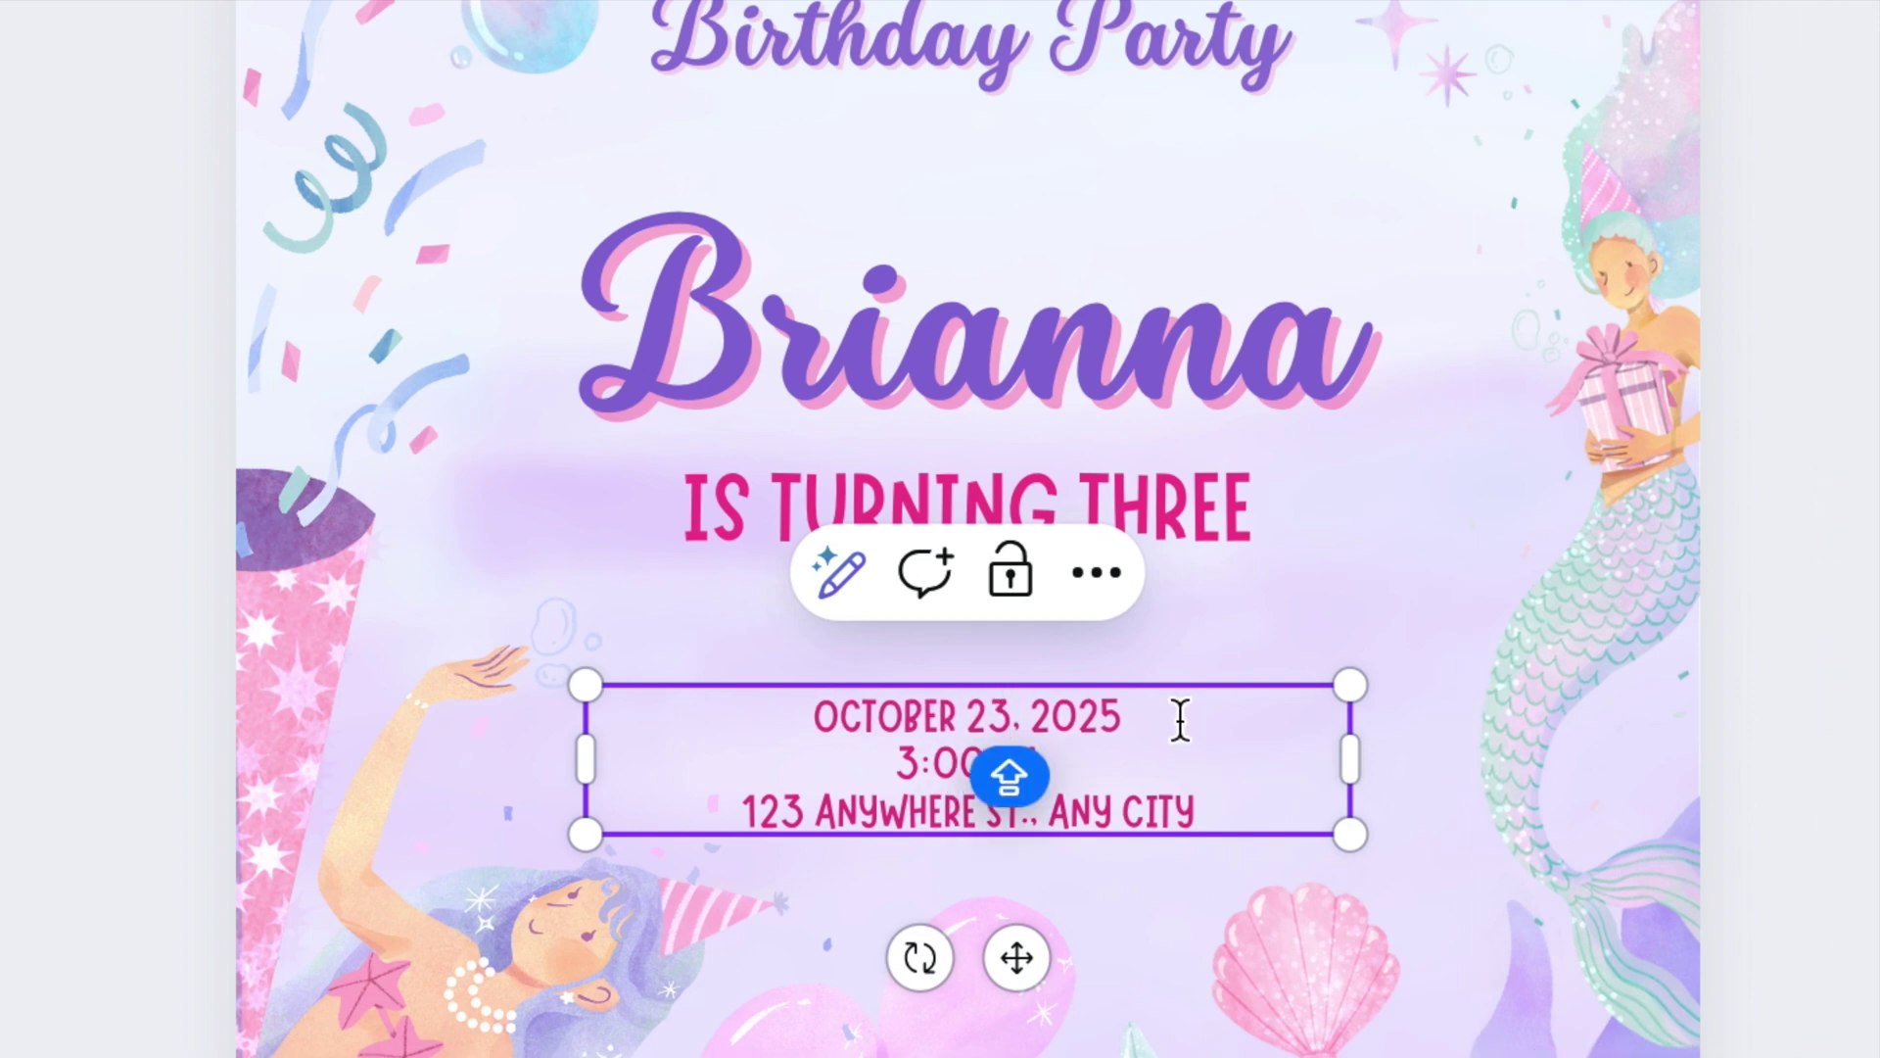
left_click(925, 761)
key("BackSpace")
type("1")
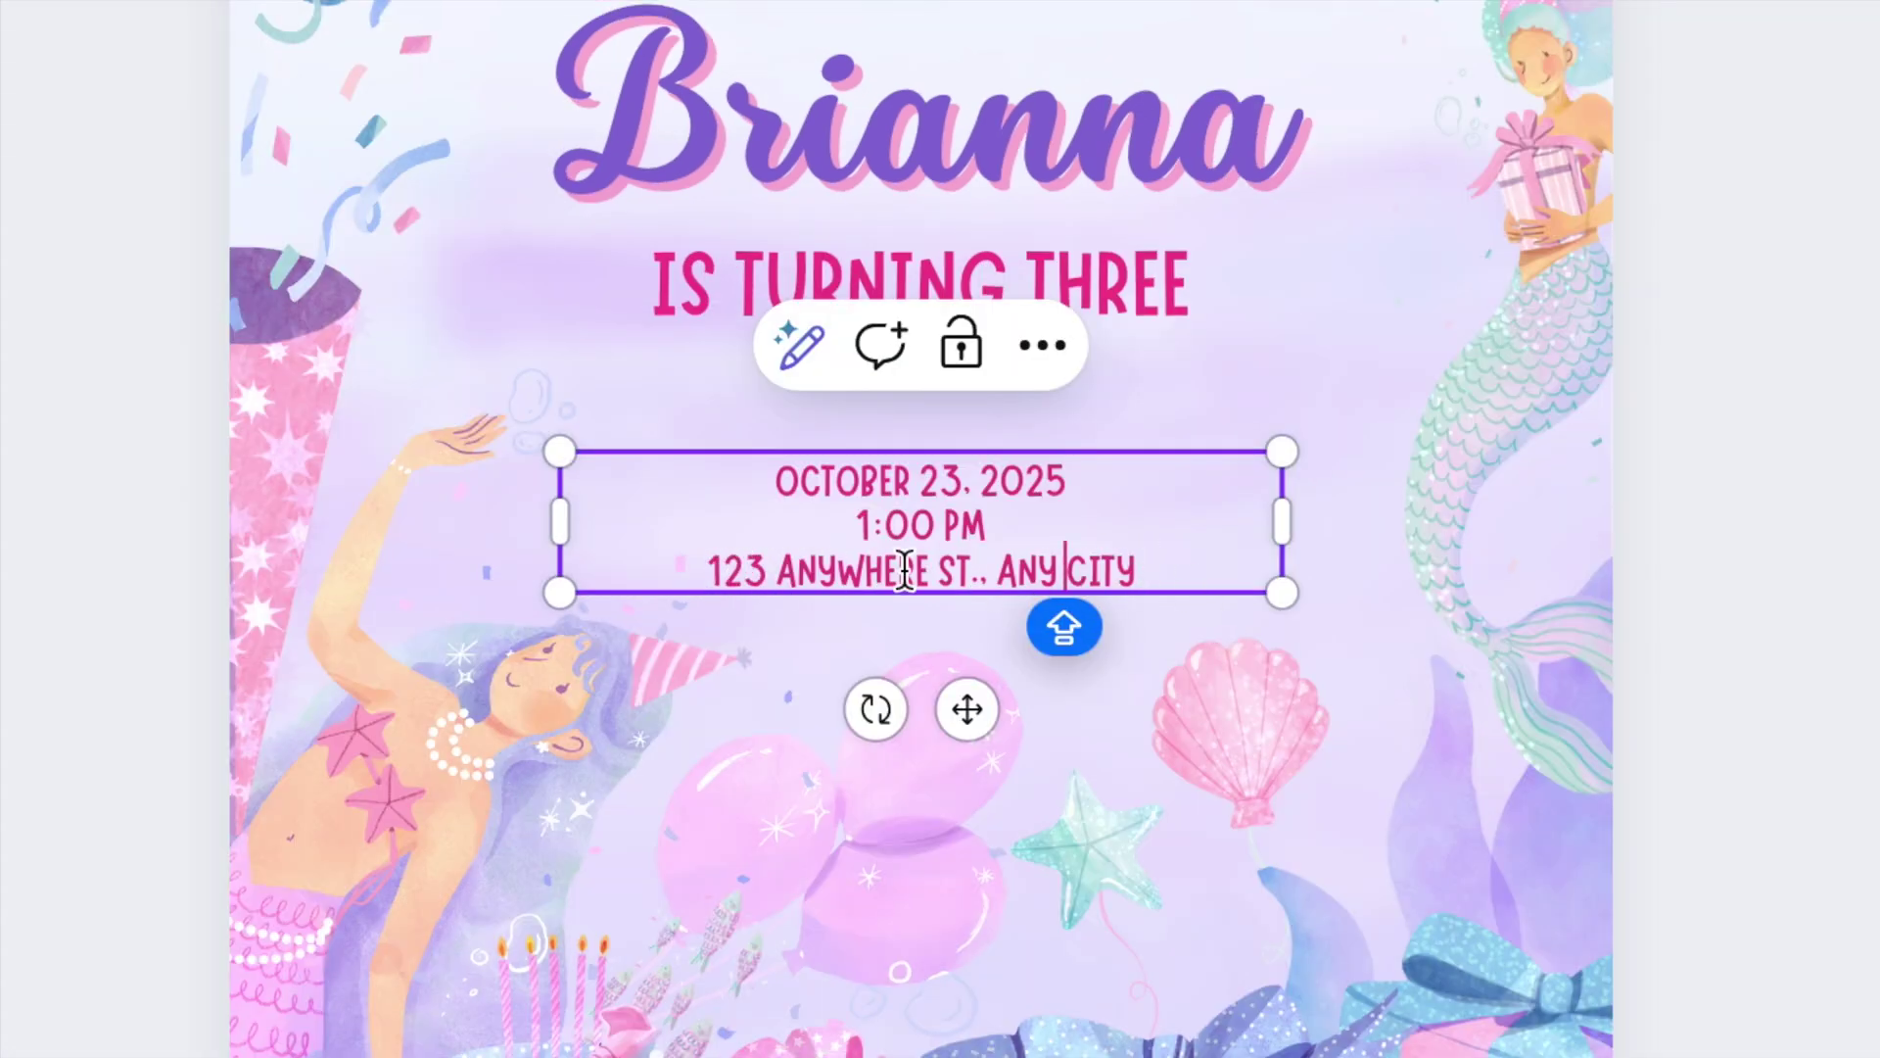
left_click(1332, 348)
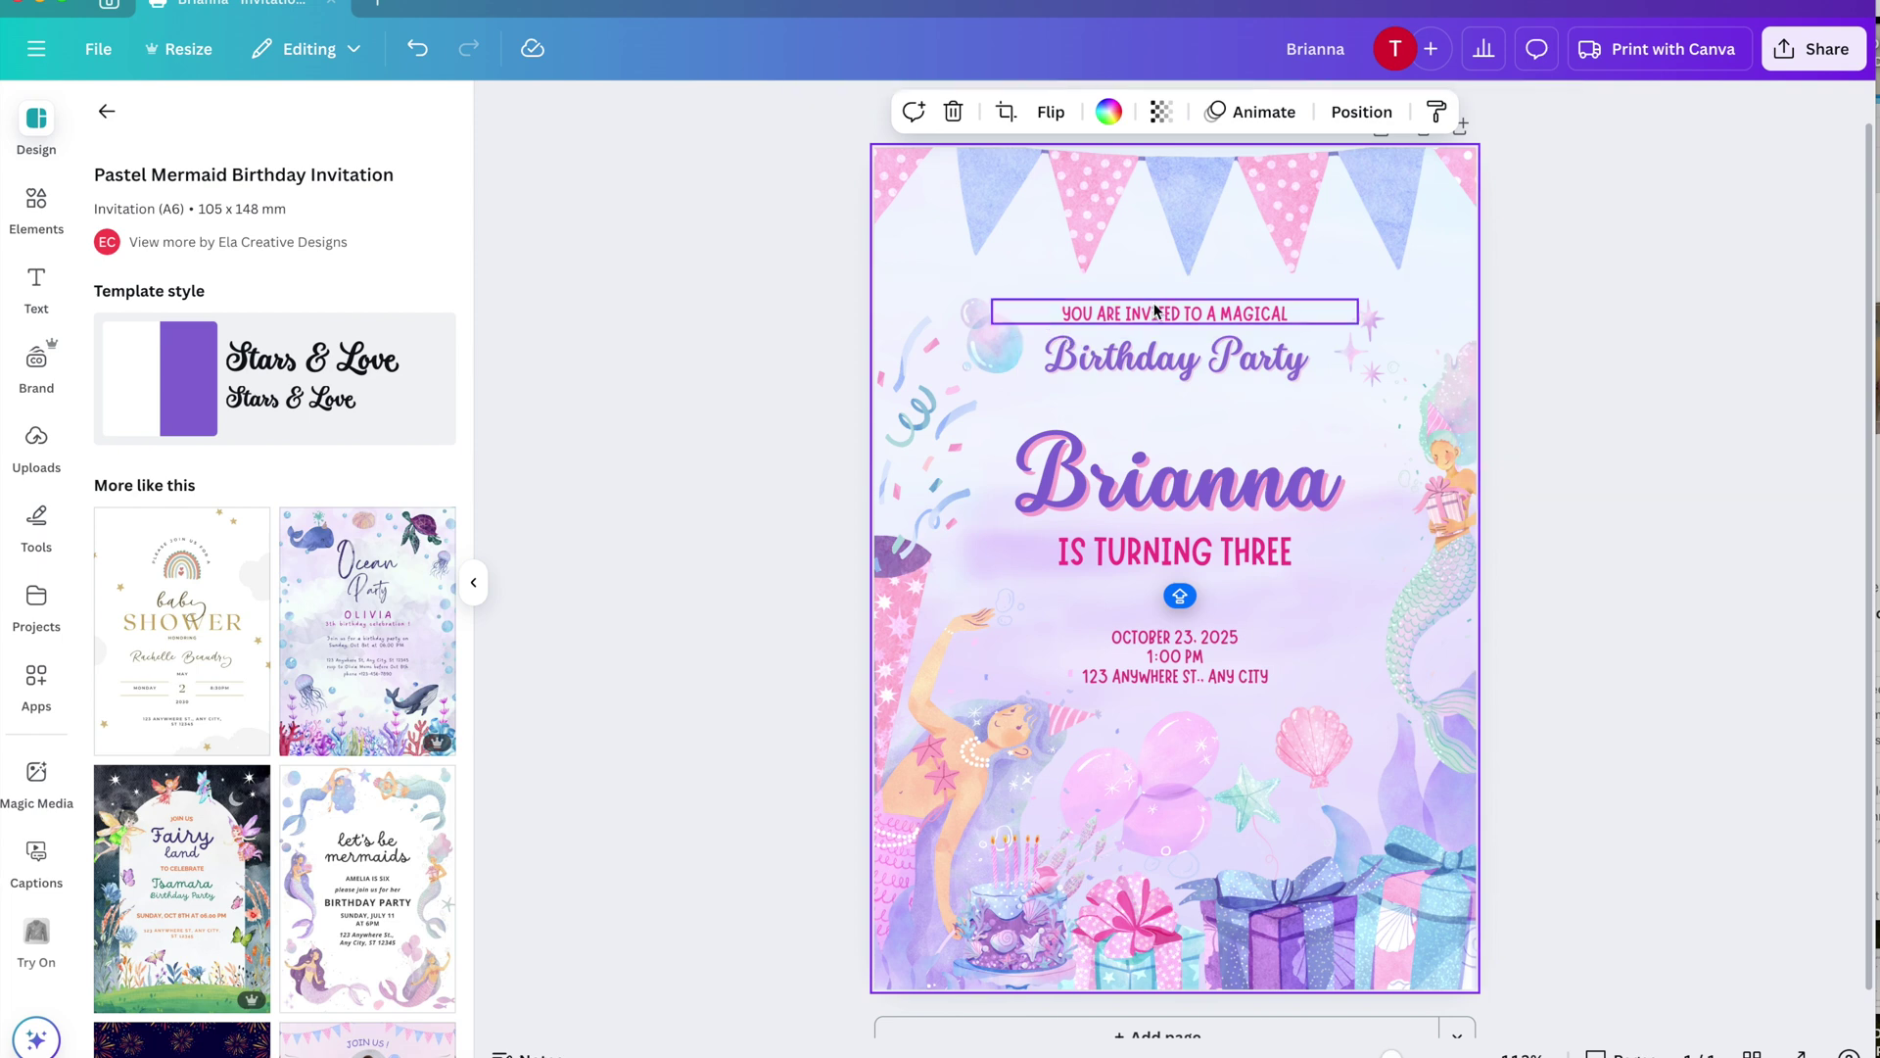
- Try raising the name heading (undone), then shrink the right-hand mermaid illustration
key("Escape")
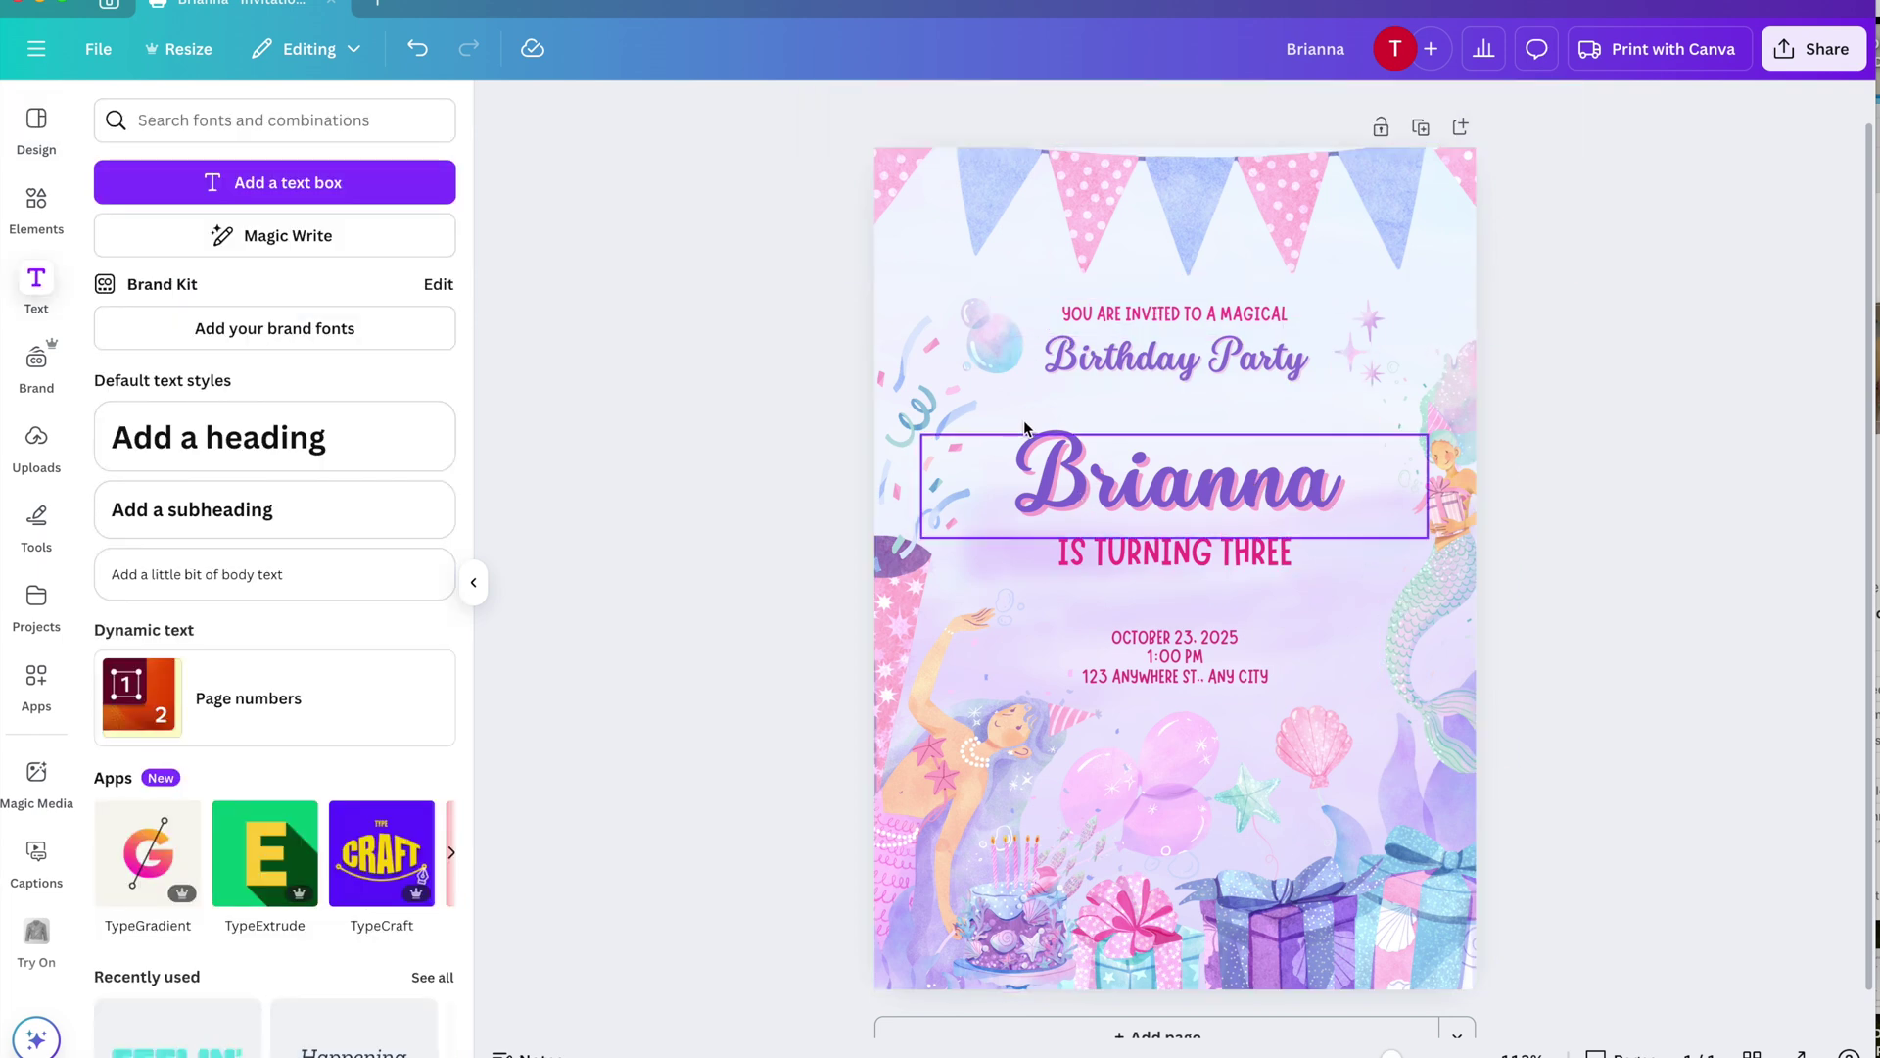
left_click(1171, 480)
mouse_move(1171, 480)
left_mouse_down()
mouse_move(1180, 409)
mouse_move(1178, 443)
left_mouse_up()
key("ctrl+z")
left_click(1450, 511)
left_click_drag(1519, 339, 1461, 479)
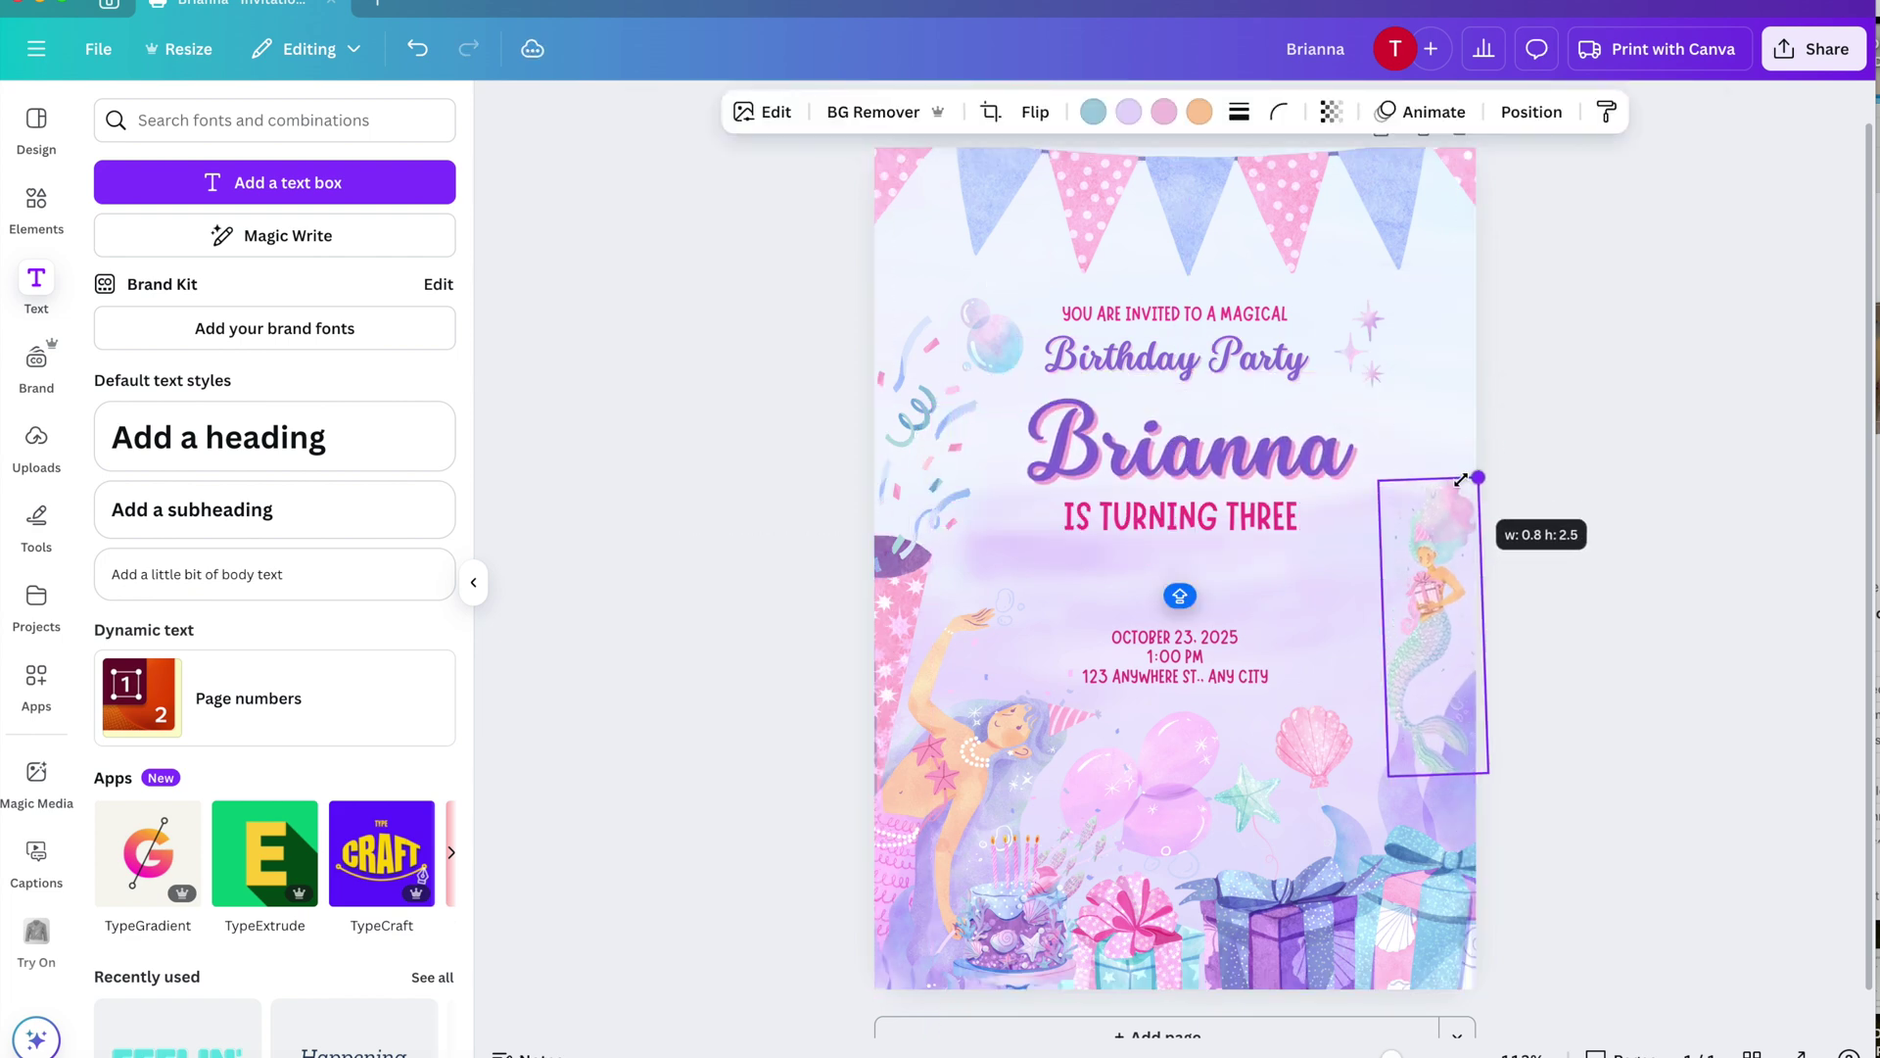
- Move the date and time block up below 'IS TURNING THREE'
left_click(1184, 655)
left_click_drag(1198, 666, 1199, 591)
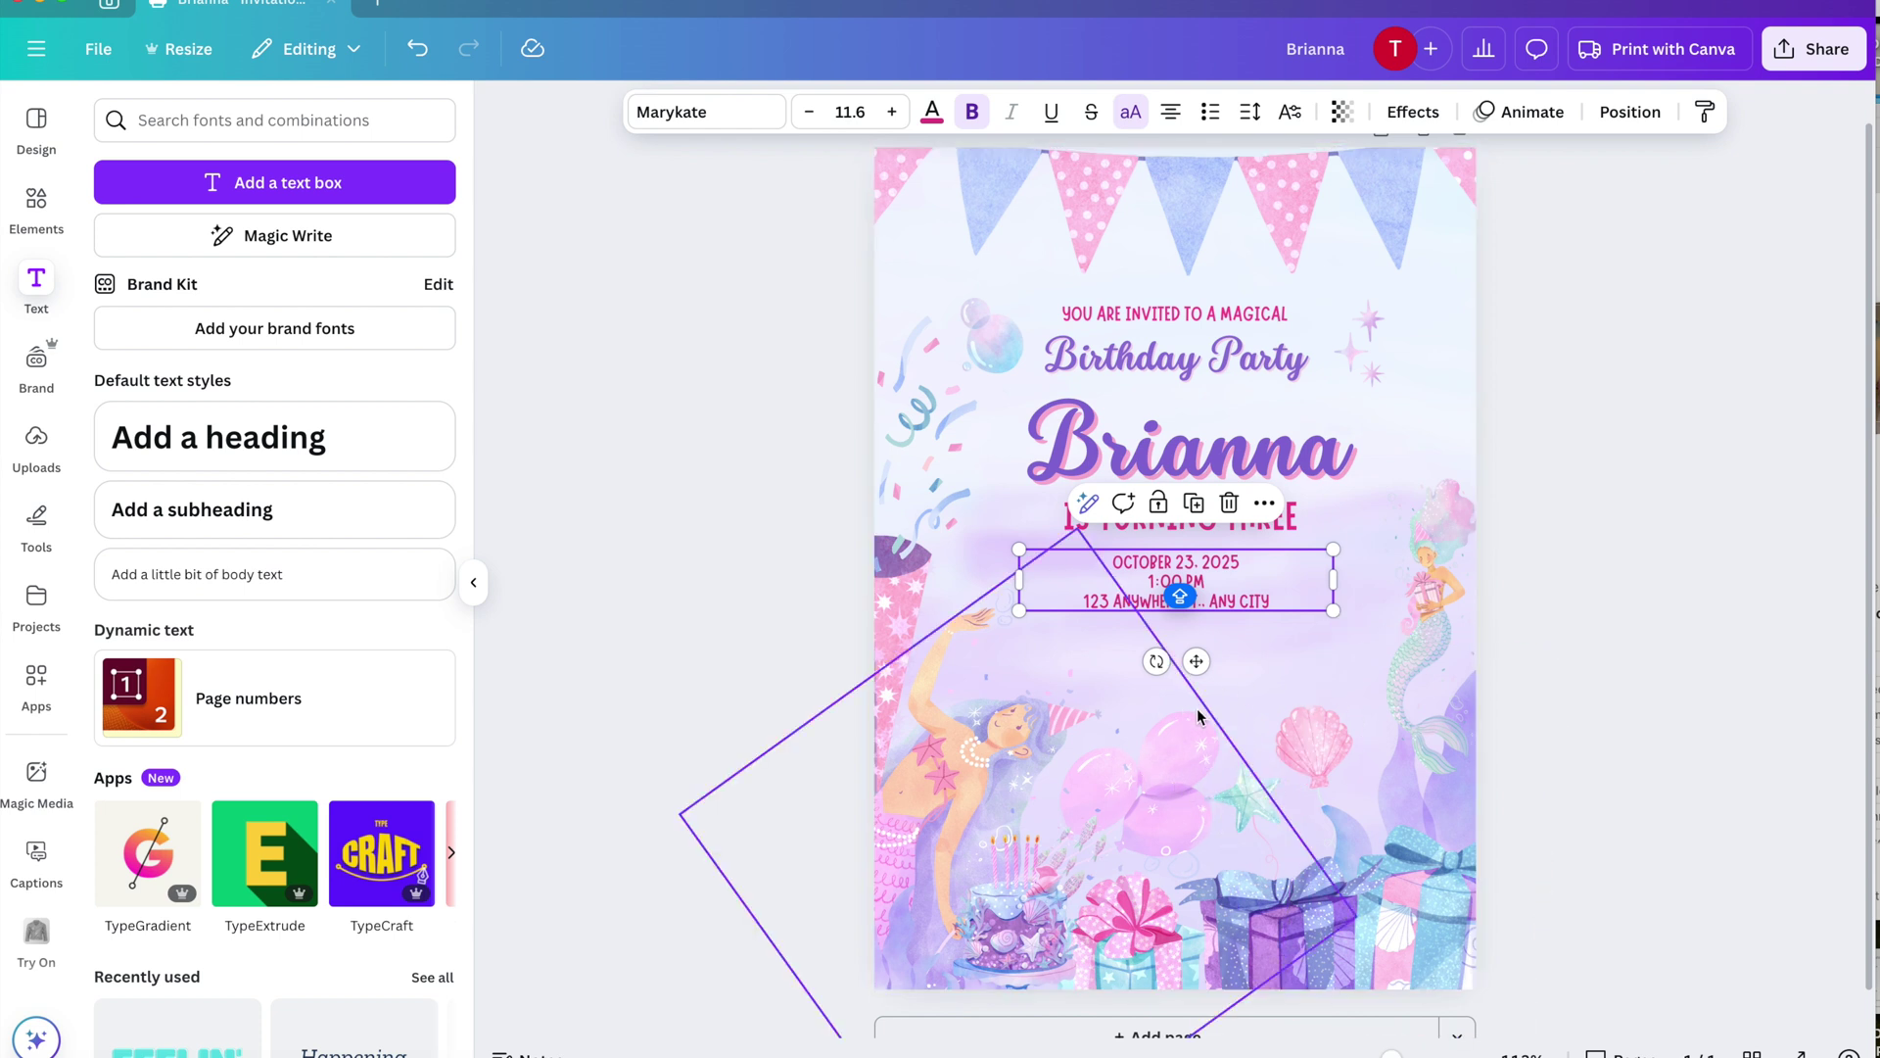
key("Escape")
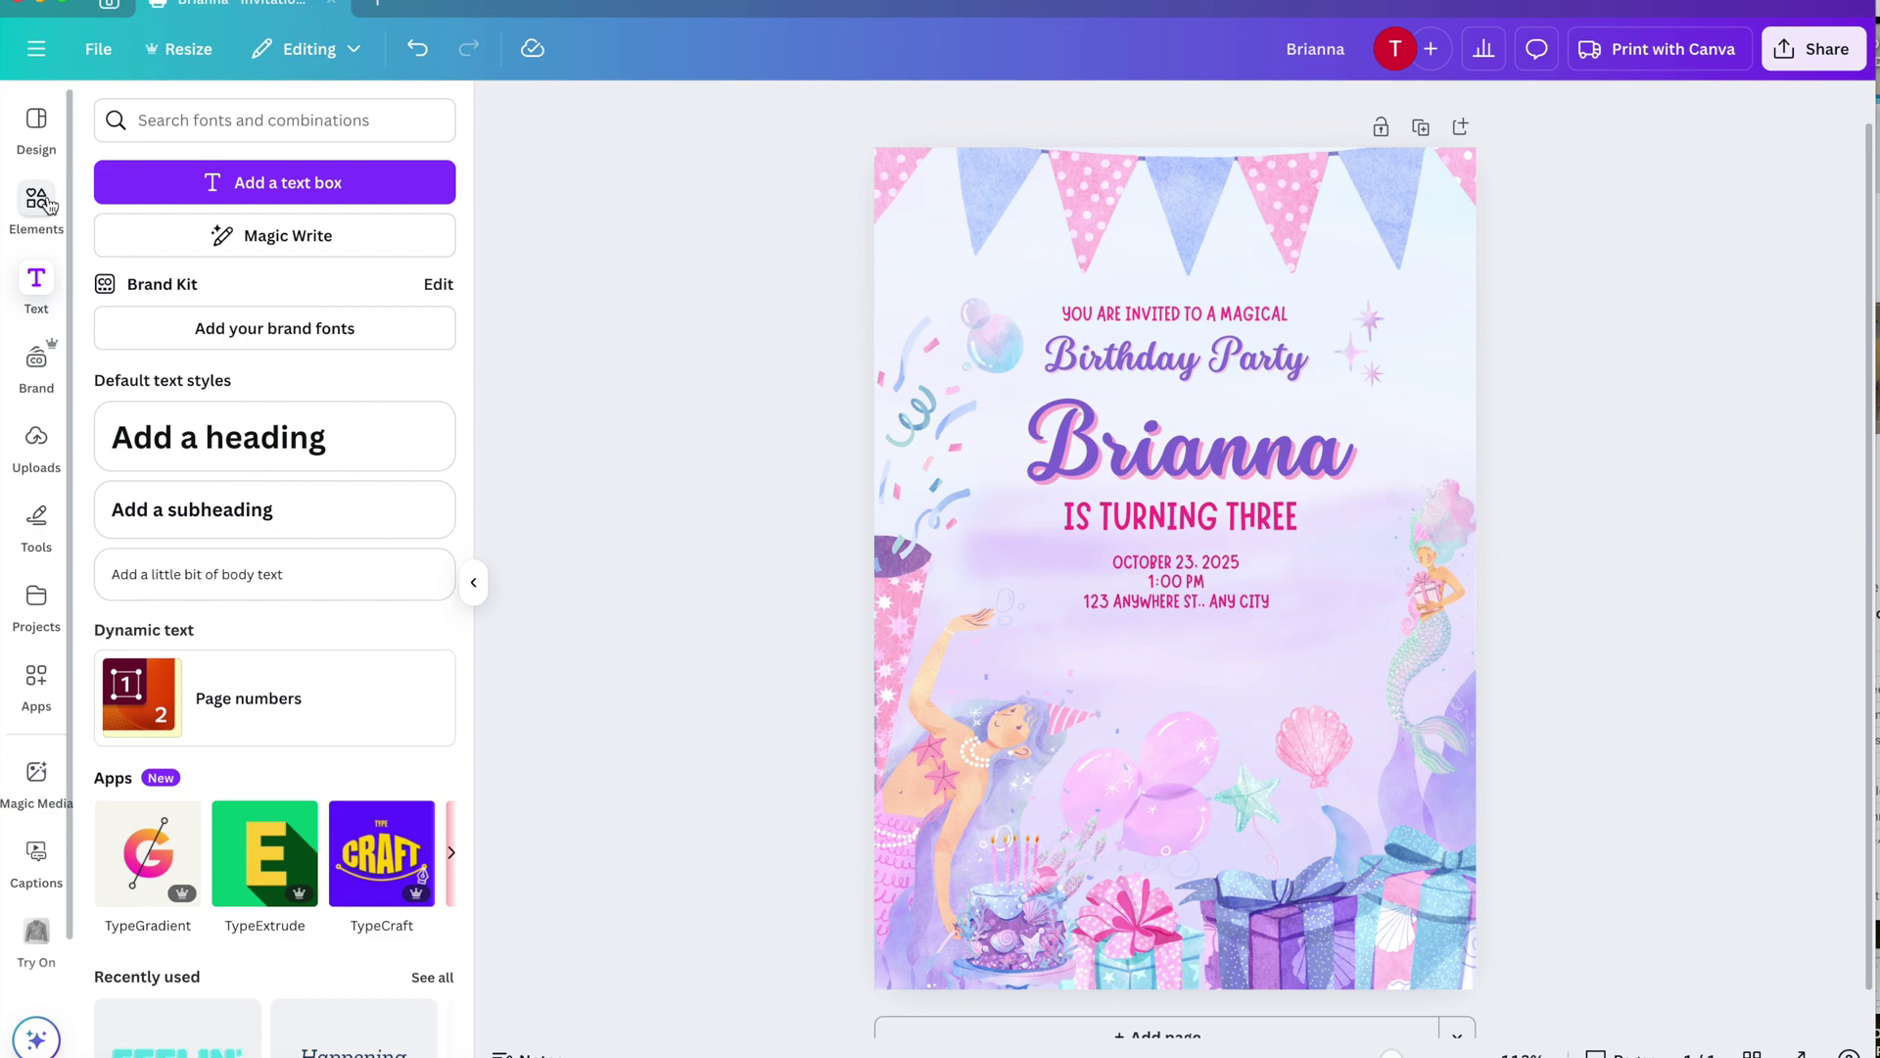
- Add the pink balloon '3' graphic from Elements beside the name and shrink it
left_click(49, 206)
left_click(274, 120)
type("3")
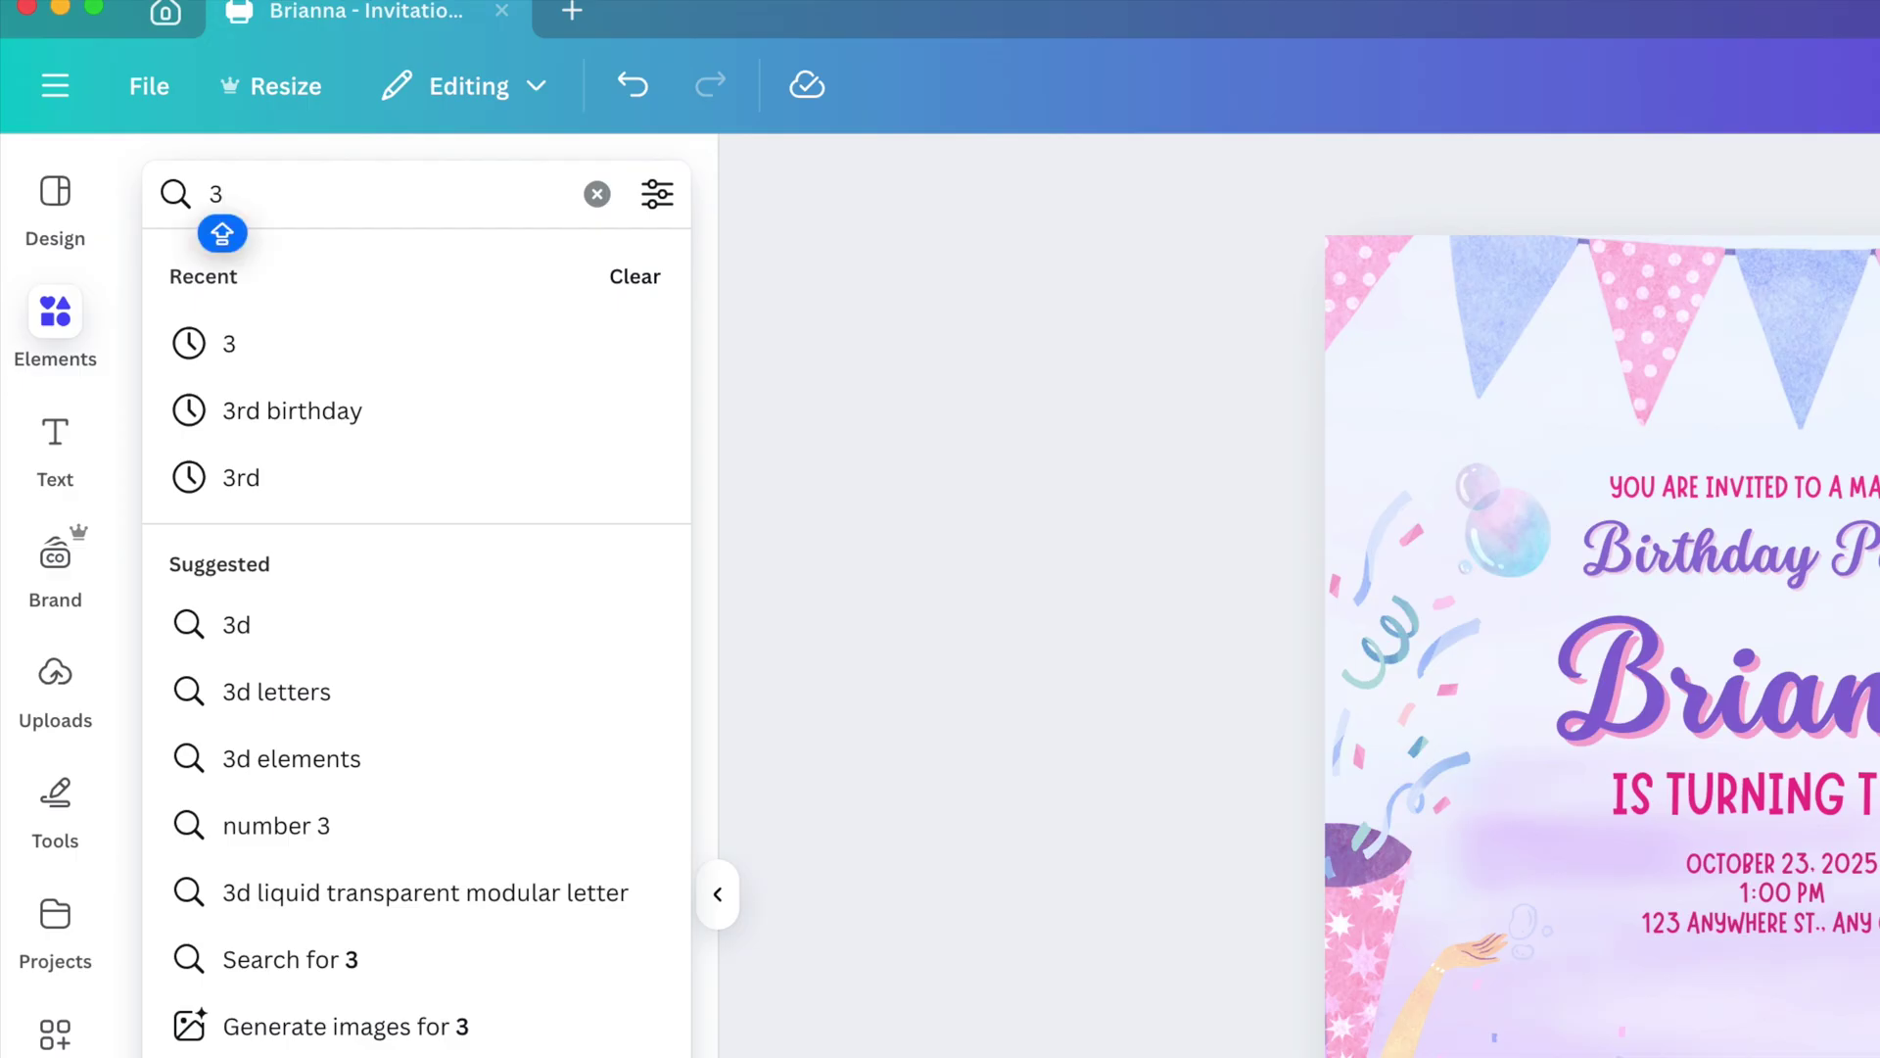
key("Return")
scroll(466, 885, "down", 5)
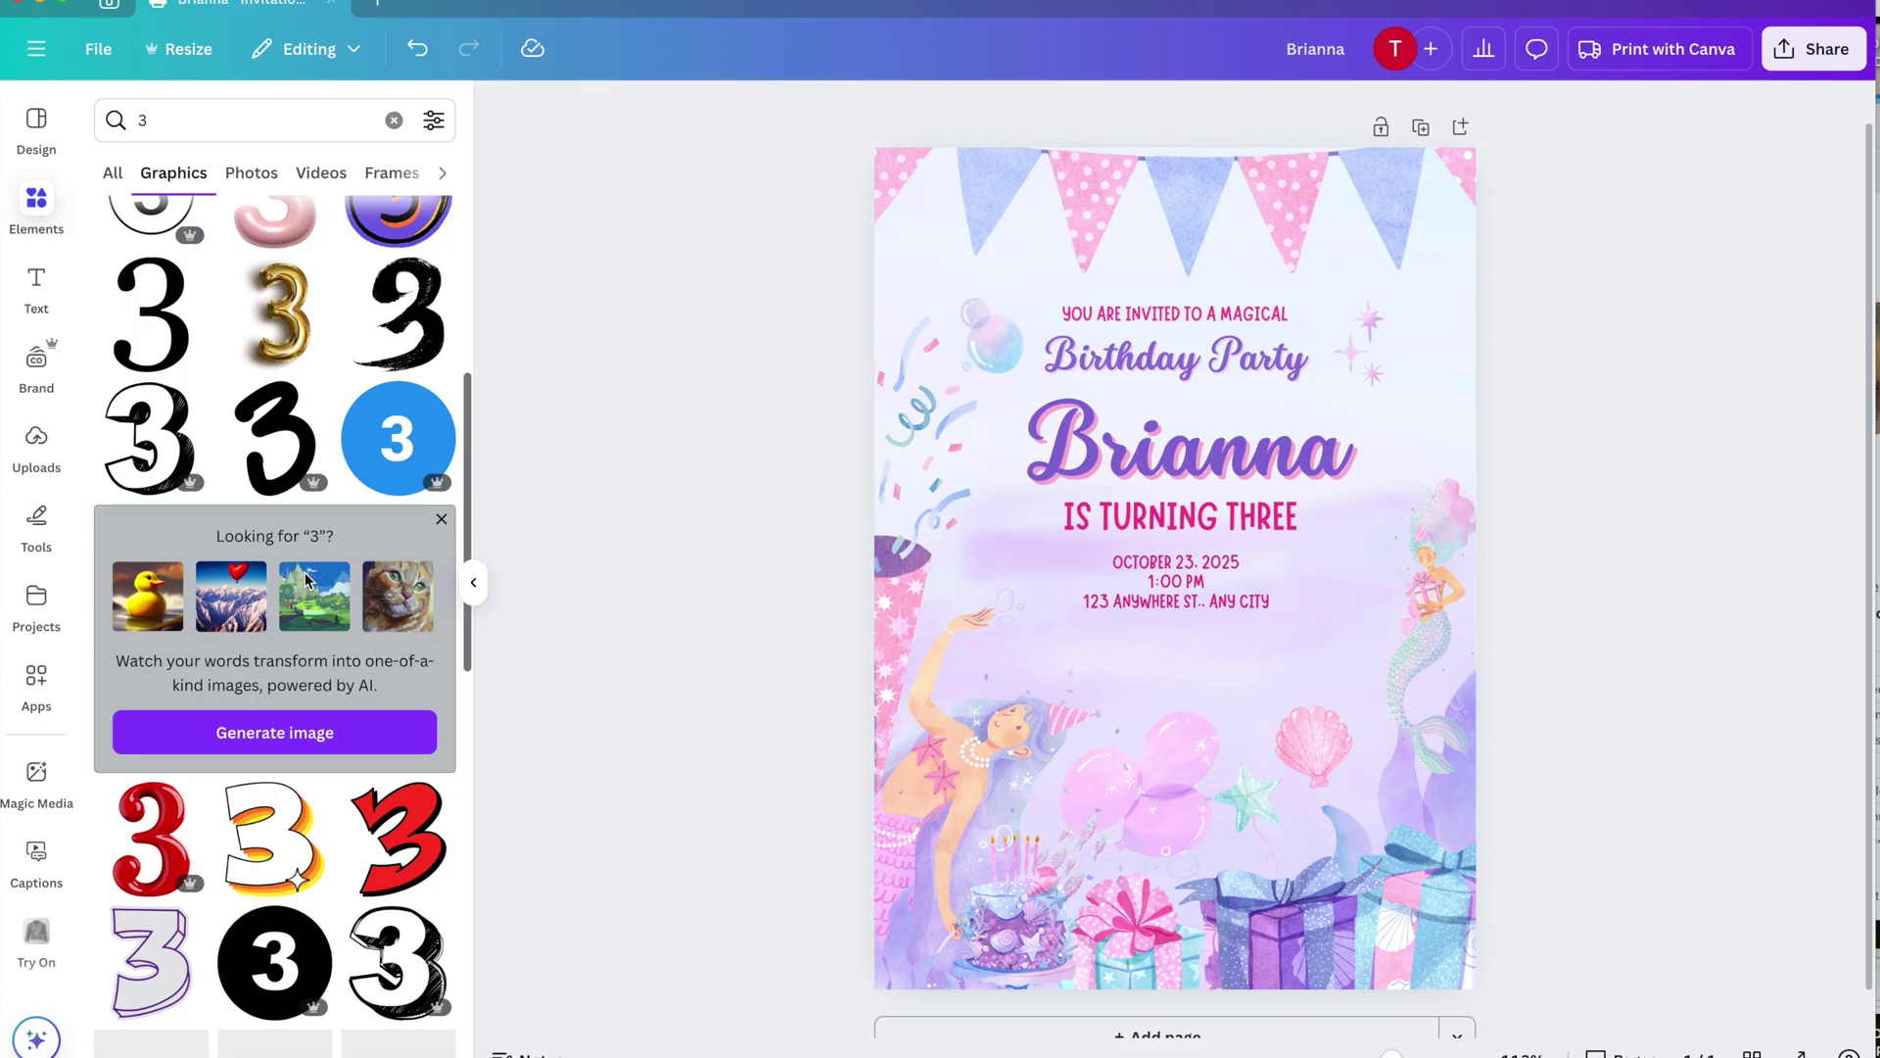
scroll(466, 885, "up", 3)
left_click_drag(284, 501, 1347, 510)
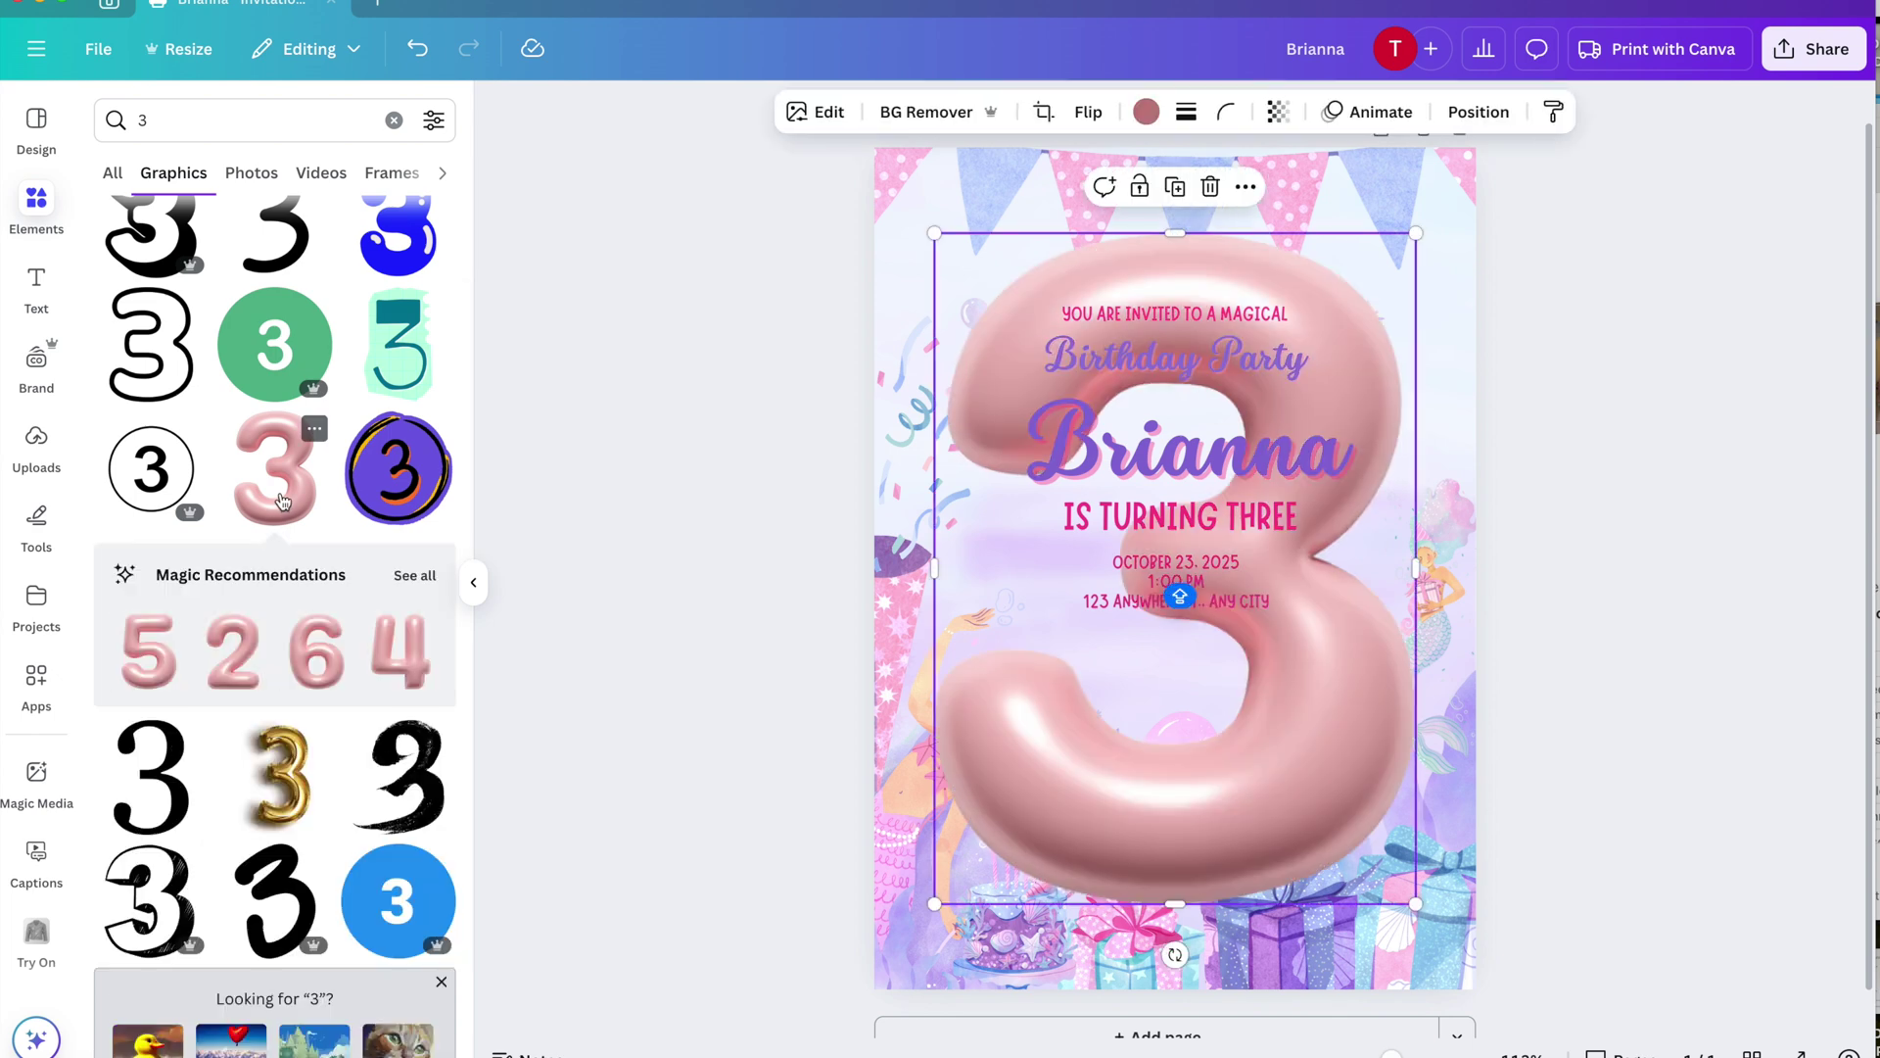
left_click_drag(1252, 615, 1352, 477)
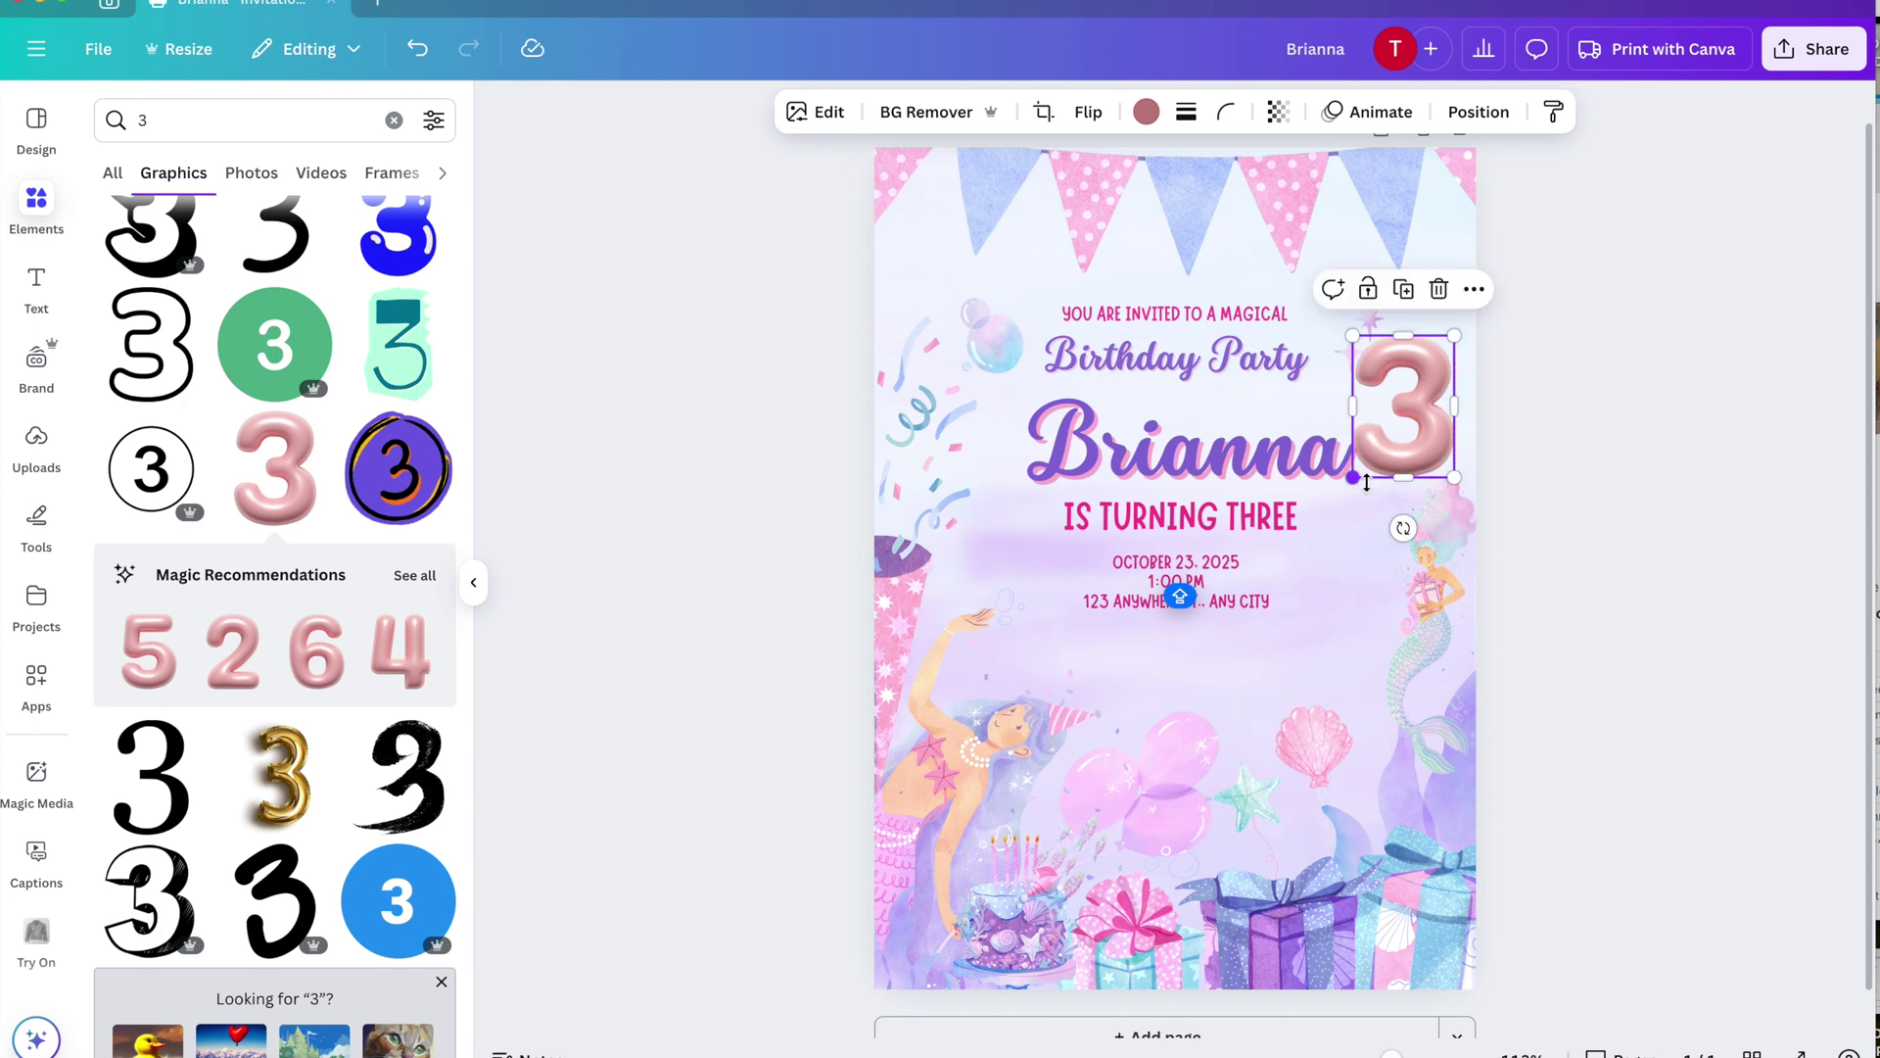
- Tint the balloon 3 light magenta pink, set transparency to 57, and nudge it lower
left_click(1146, 111)
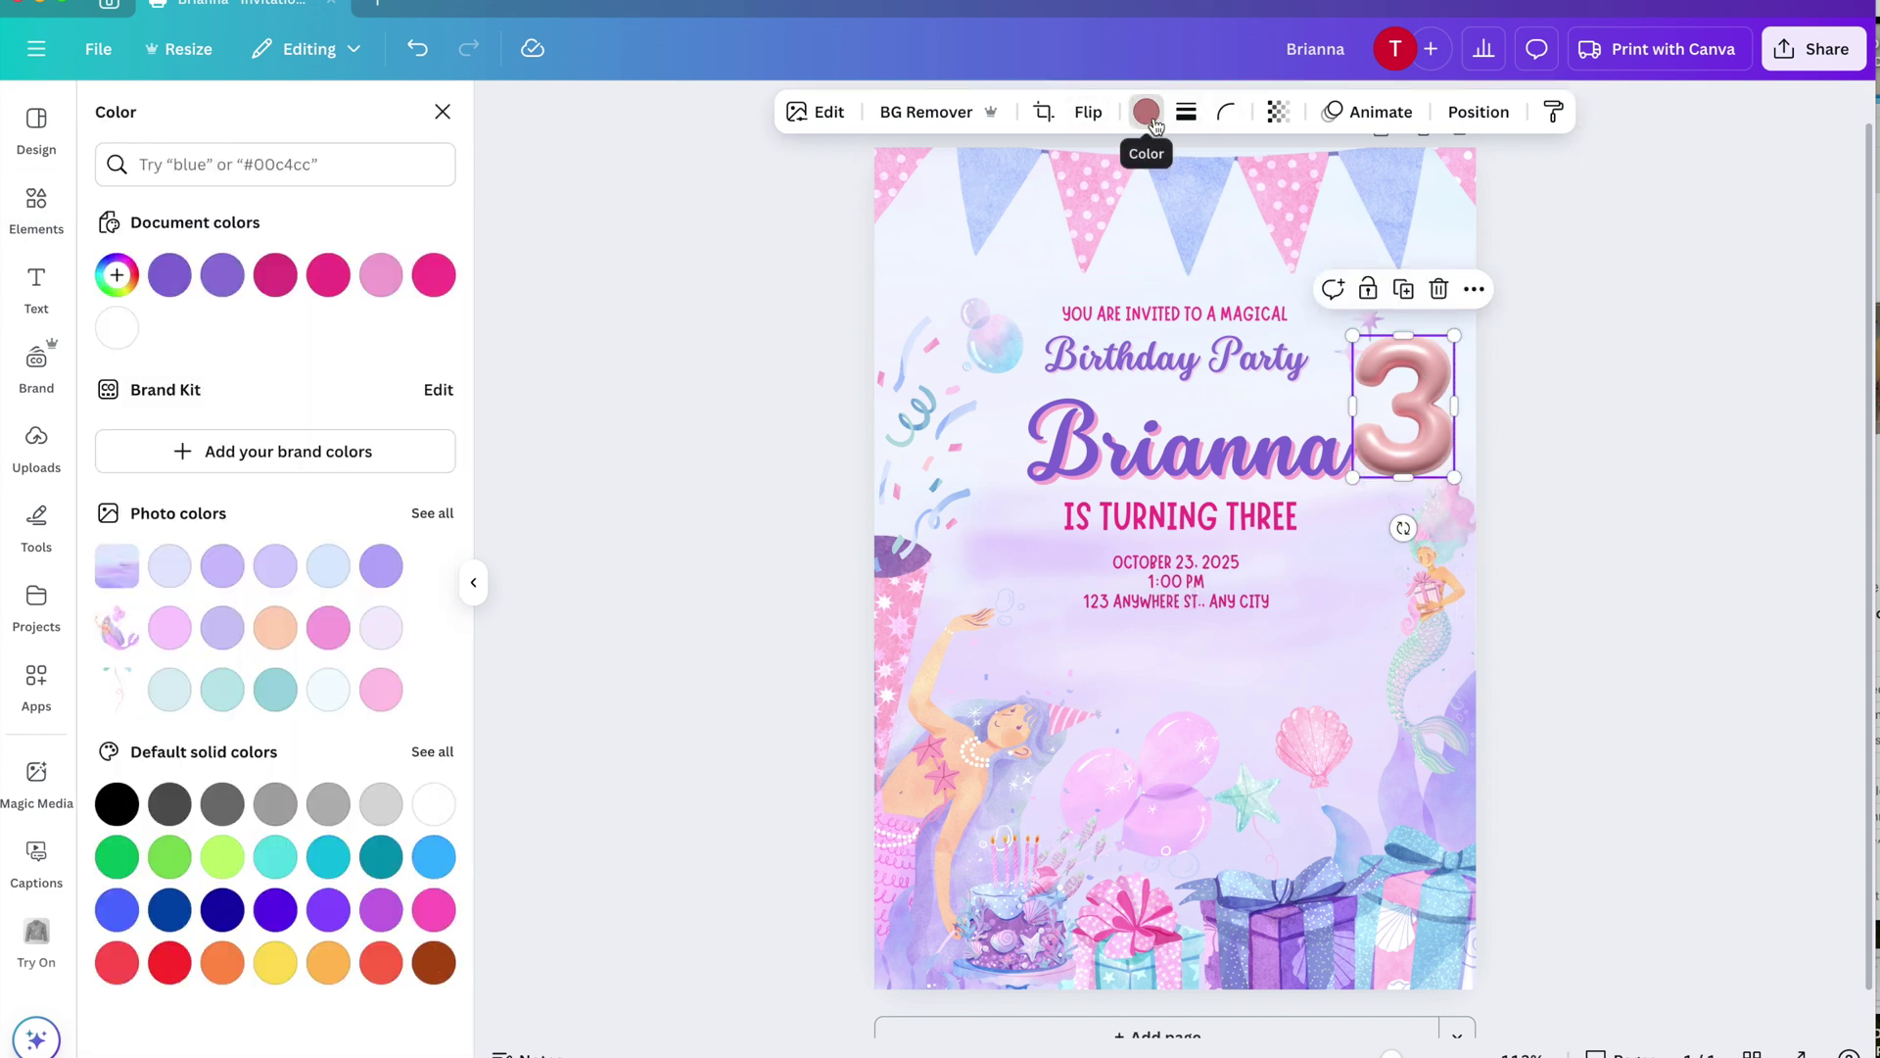
left_click(328, 627)
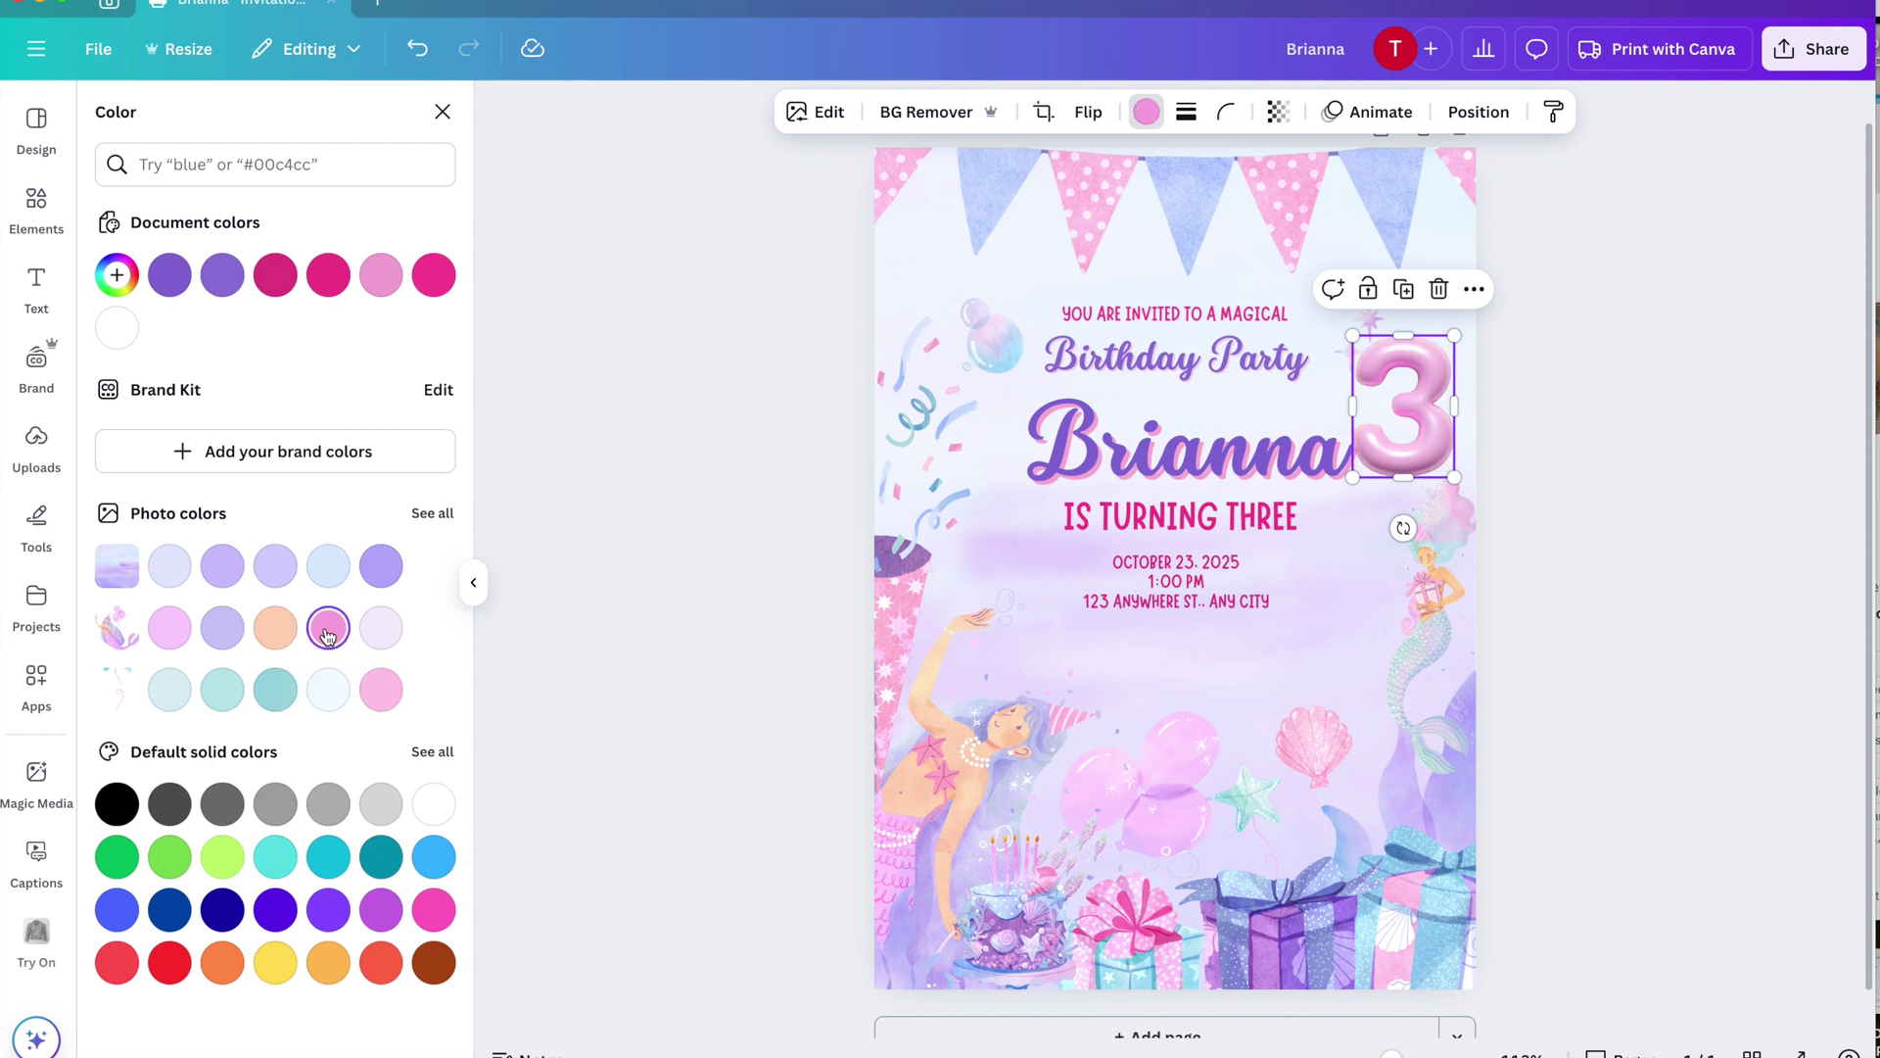
left_click(1279, 111)
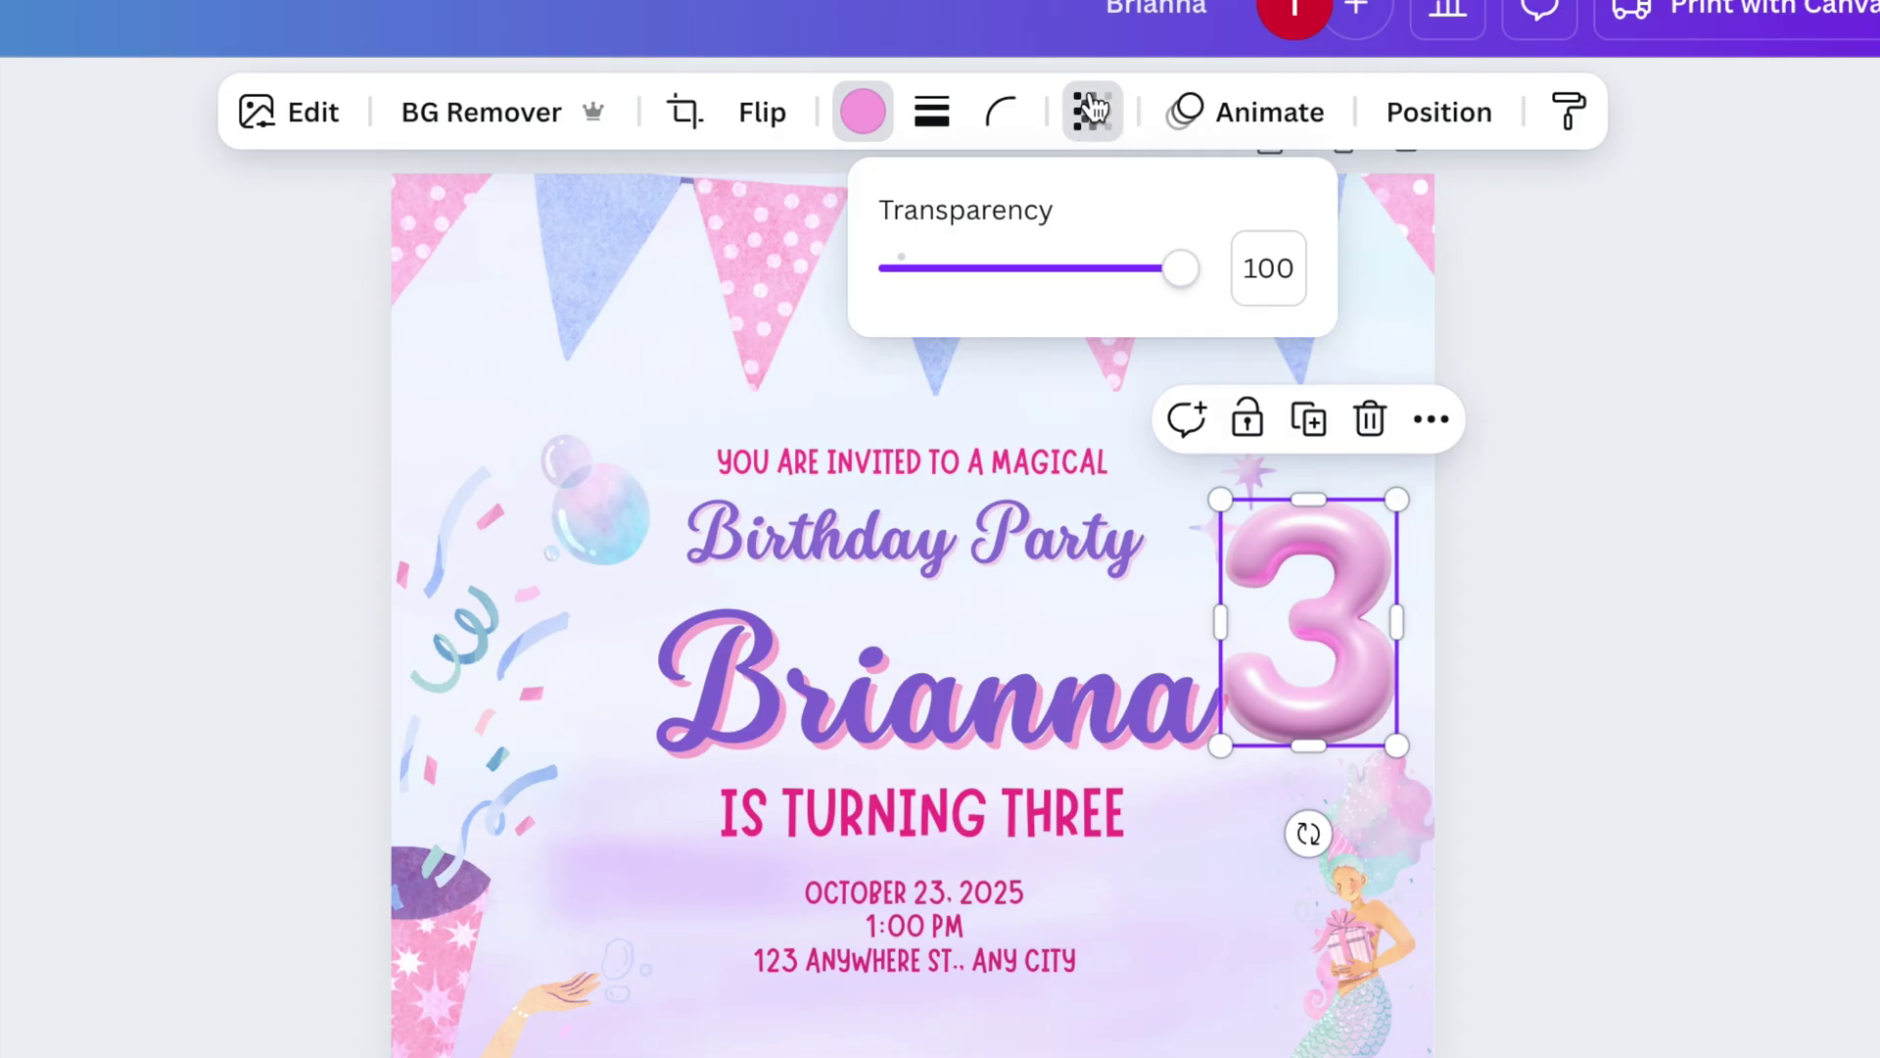
left_click(1051, 269)
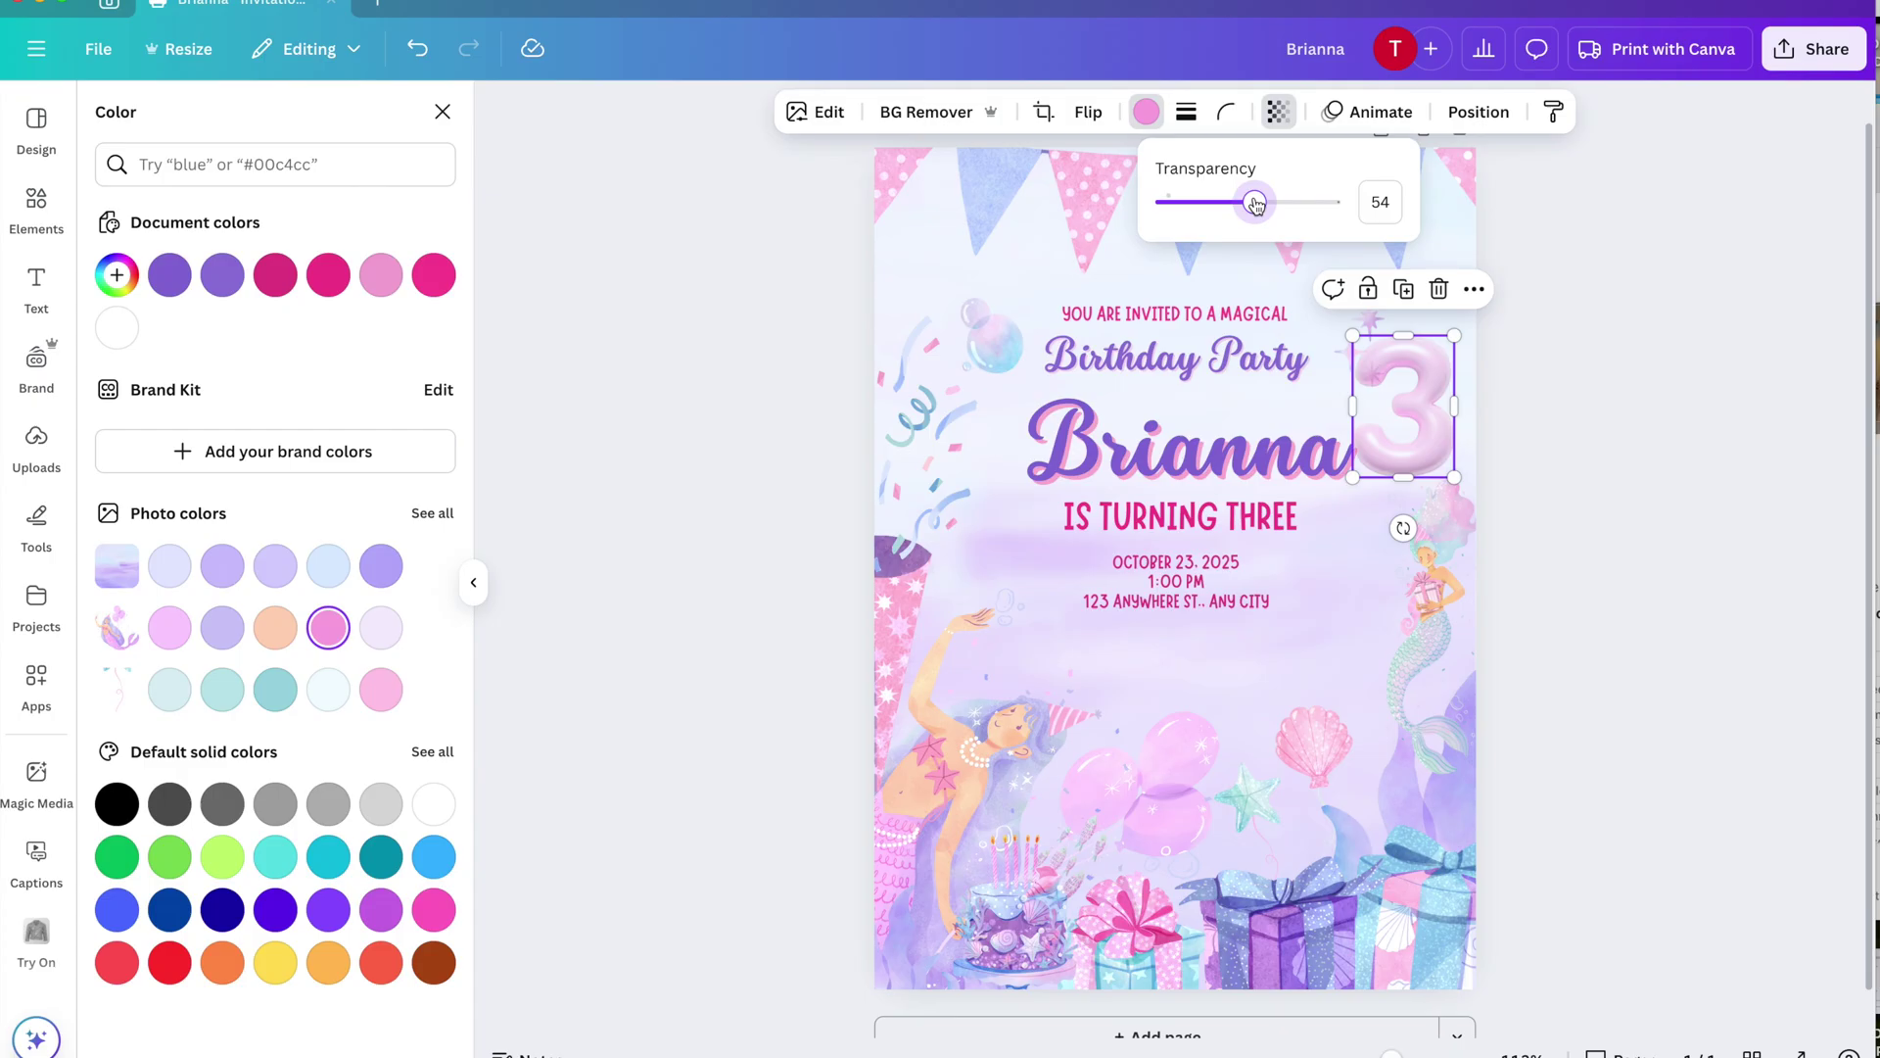
left_click_drag(1257, 204, 1263, 204)
left_click(328, 275)
left_click(1478, 112)
left_click_drag(1381, 450, 1382, 478)
left_click(1614, 472)
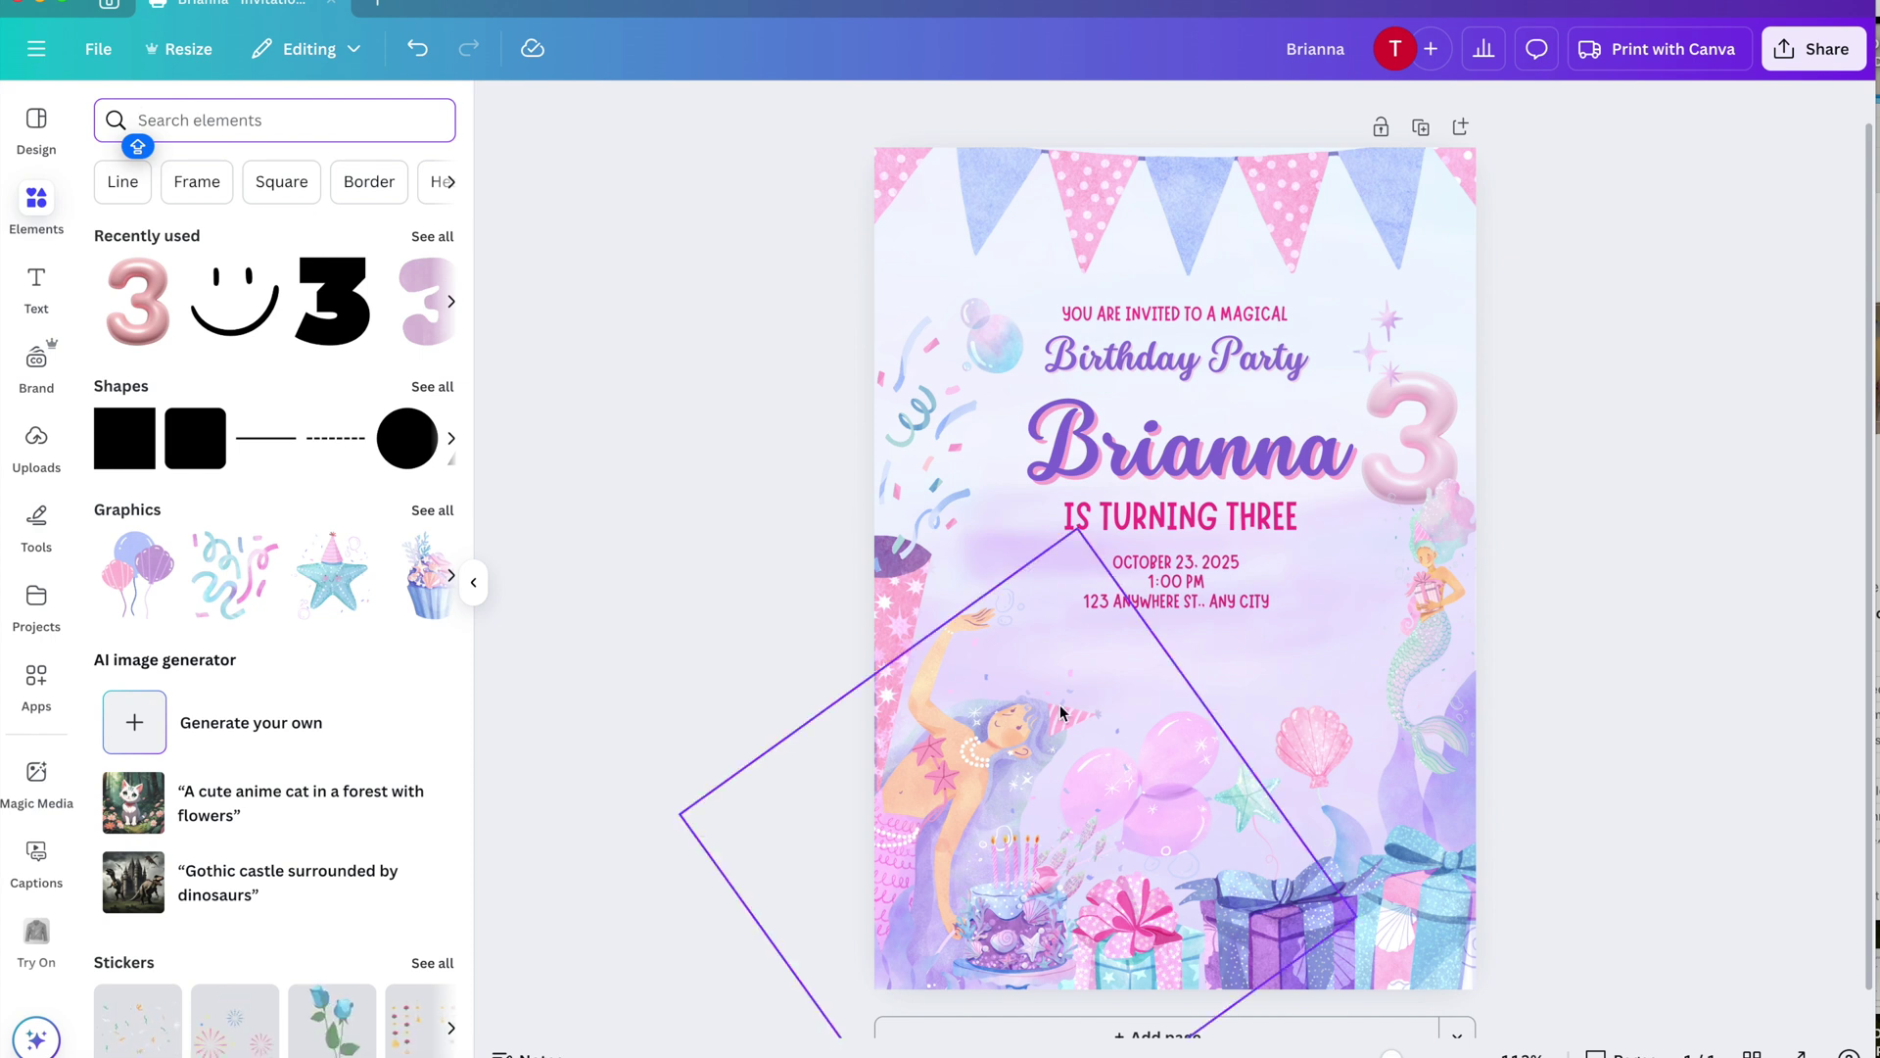
- Add an 'ANIMATED BUBBLES' graphic, shrink it beside the right-hand mermaid, and tint it light blue
type("ANIMATED BUBBLES")
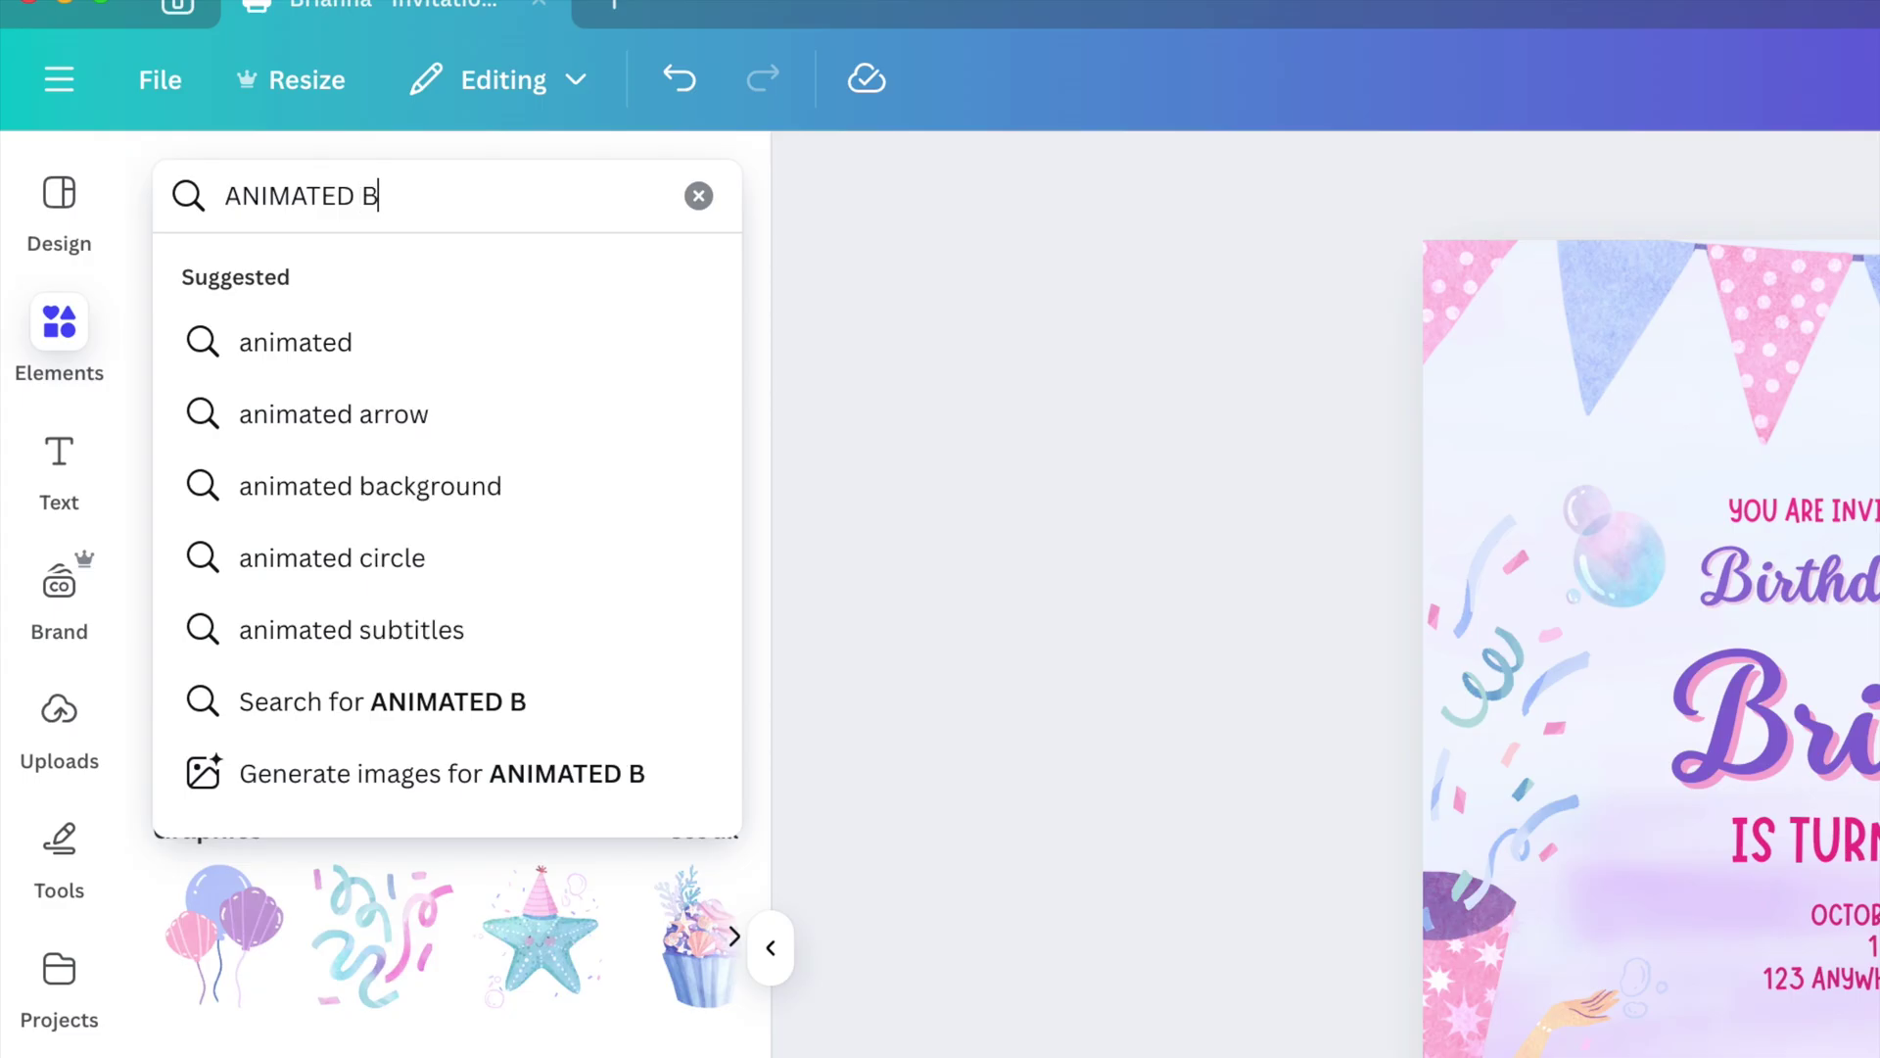
key("Return")
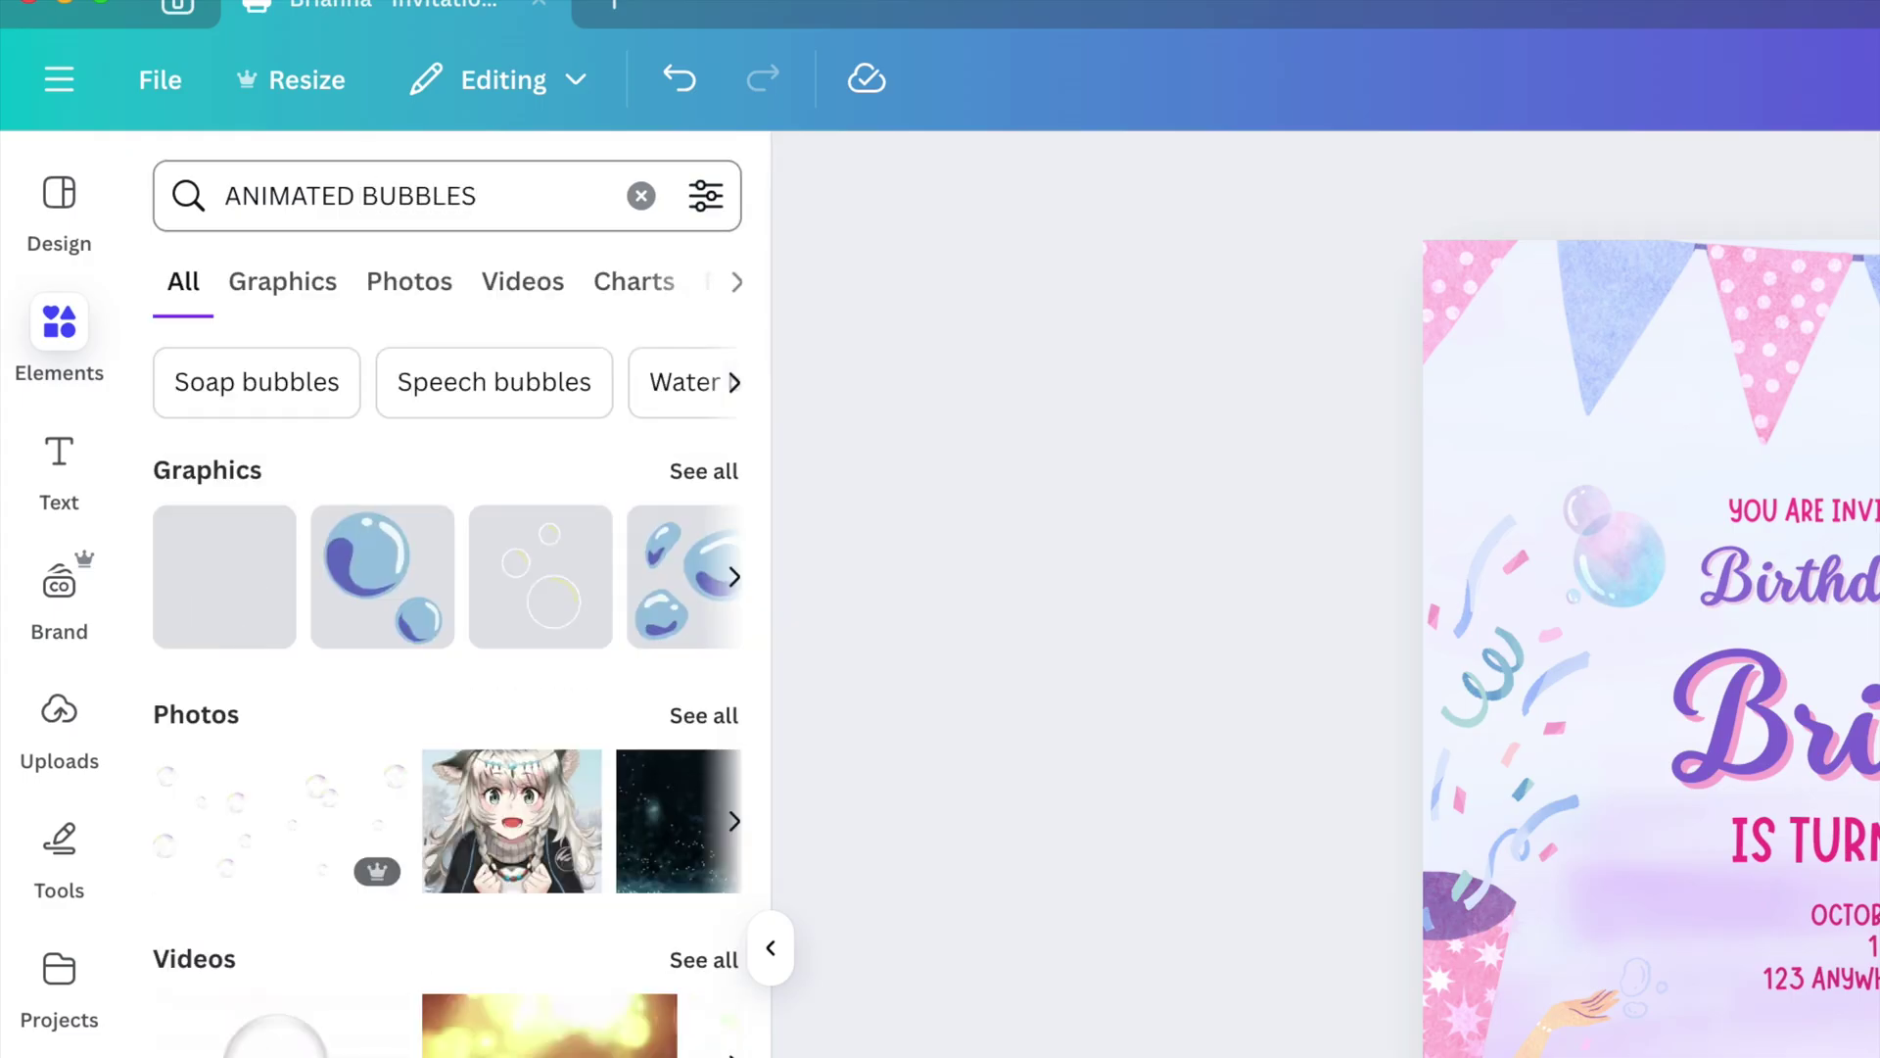
left_click(704, 471)
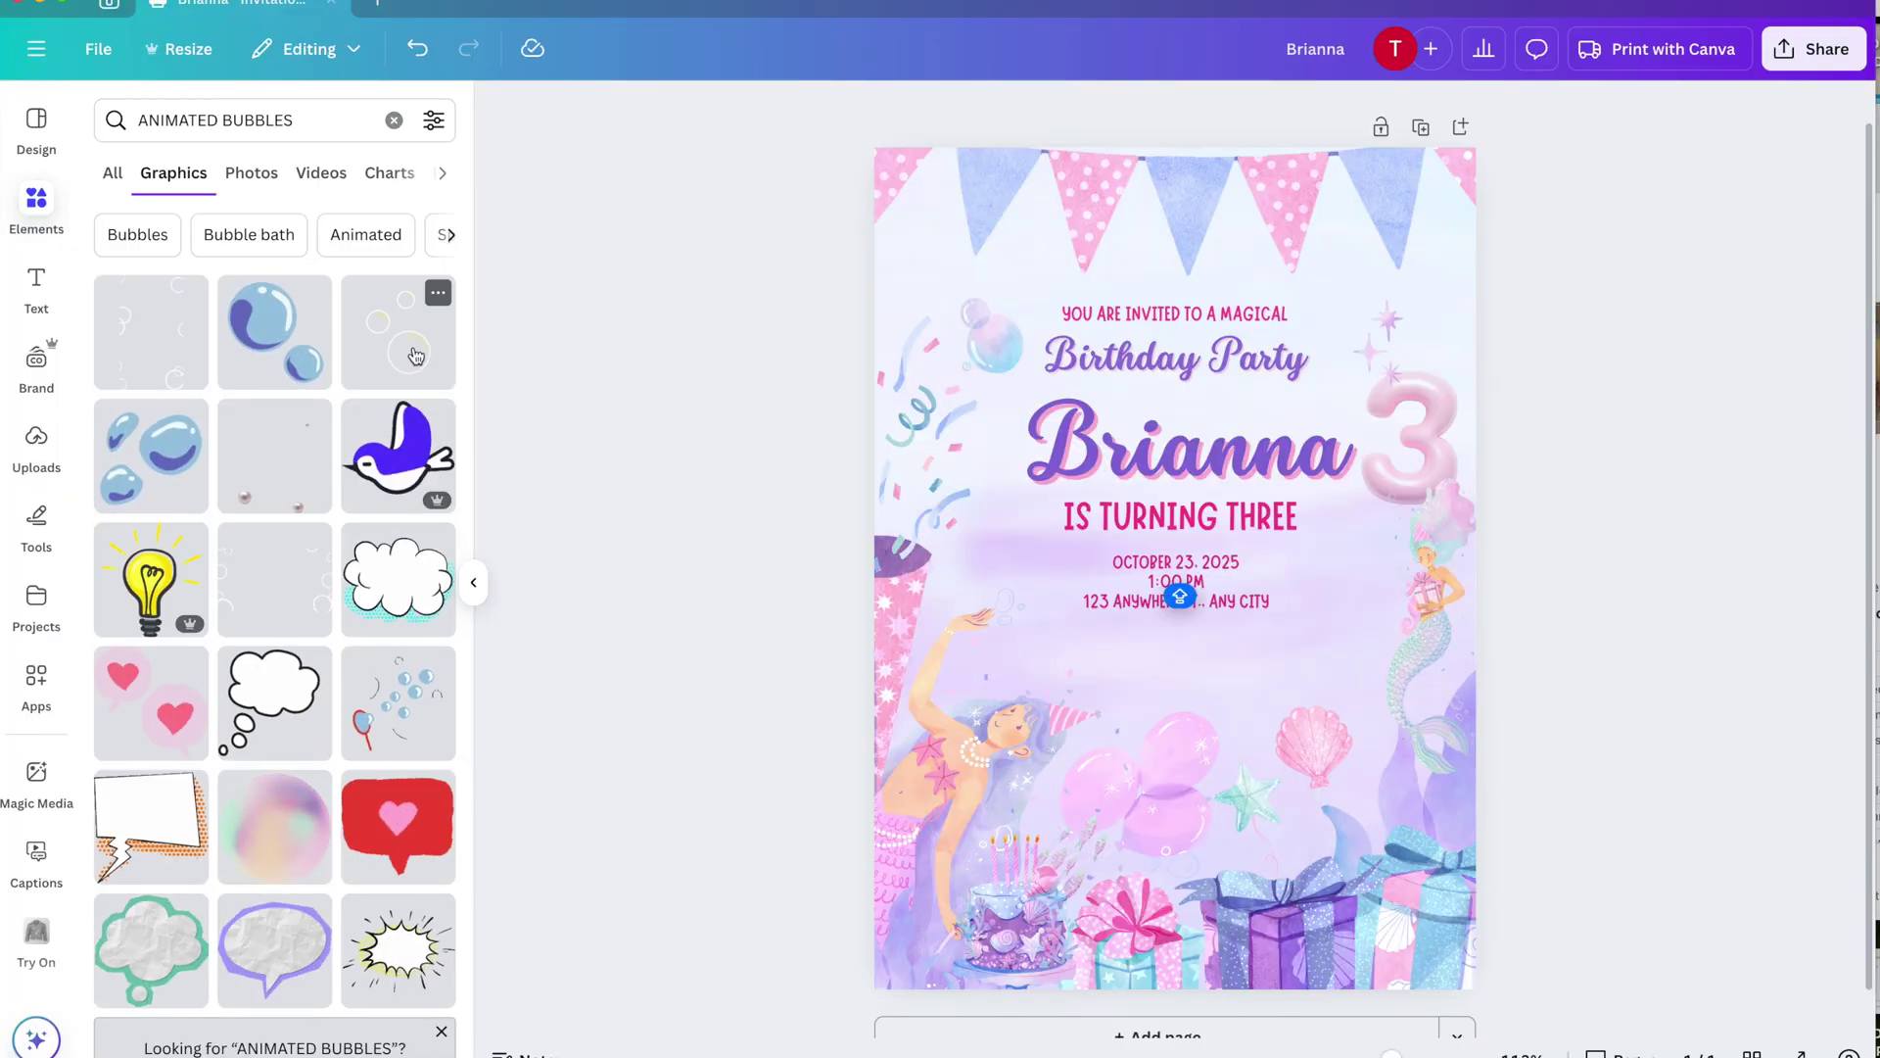
left_click(415, 355)
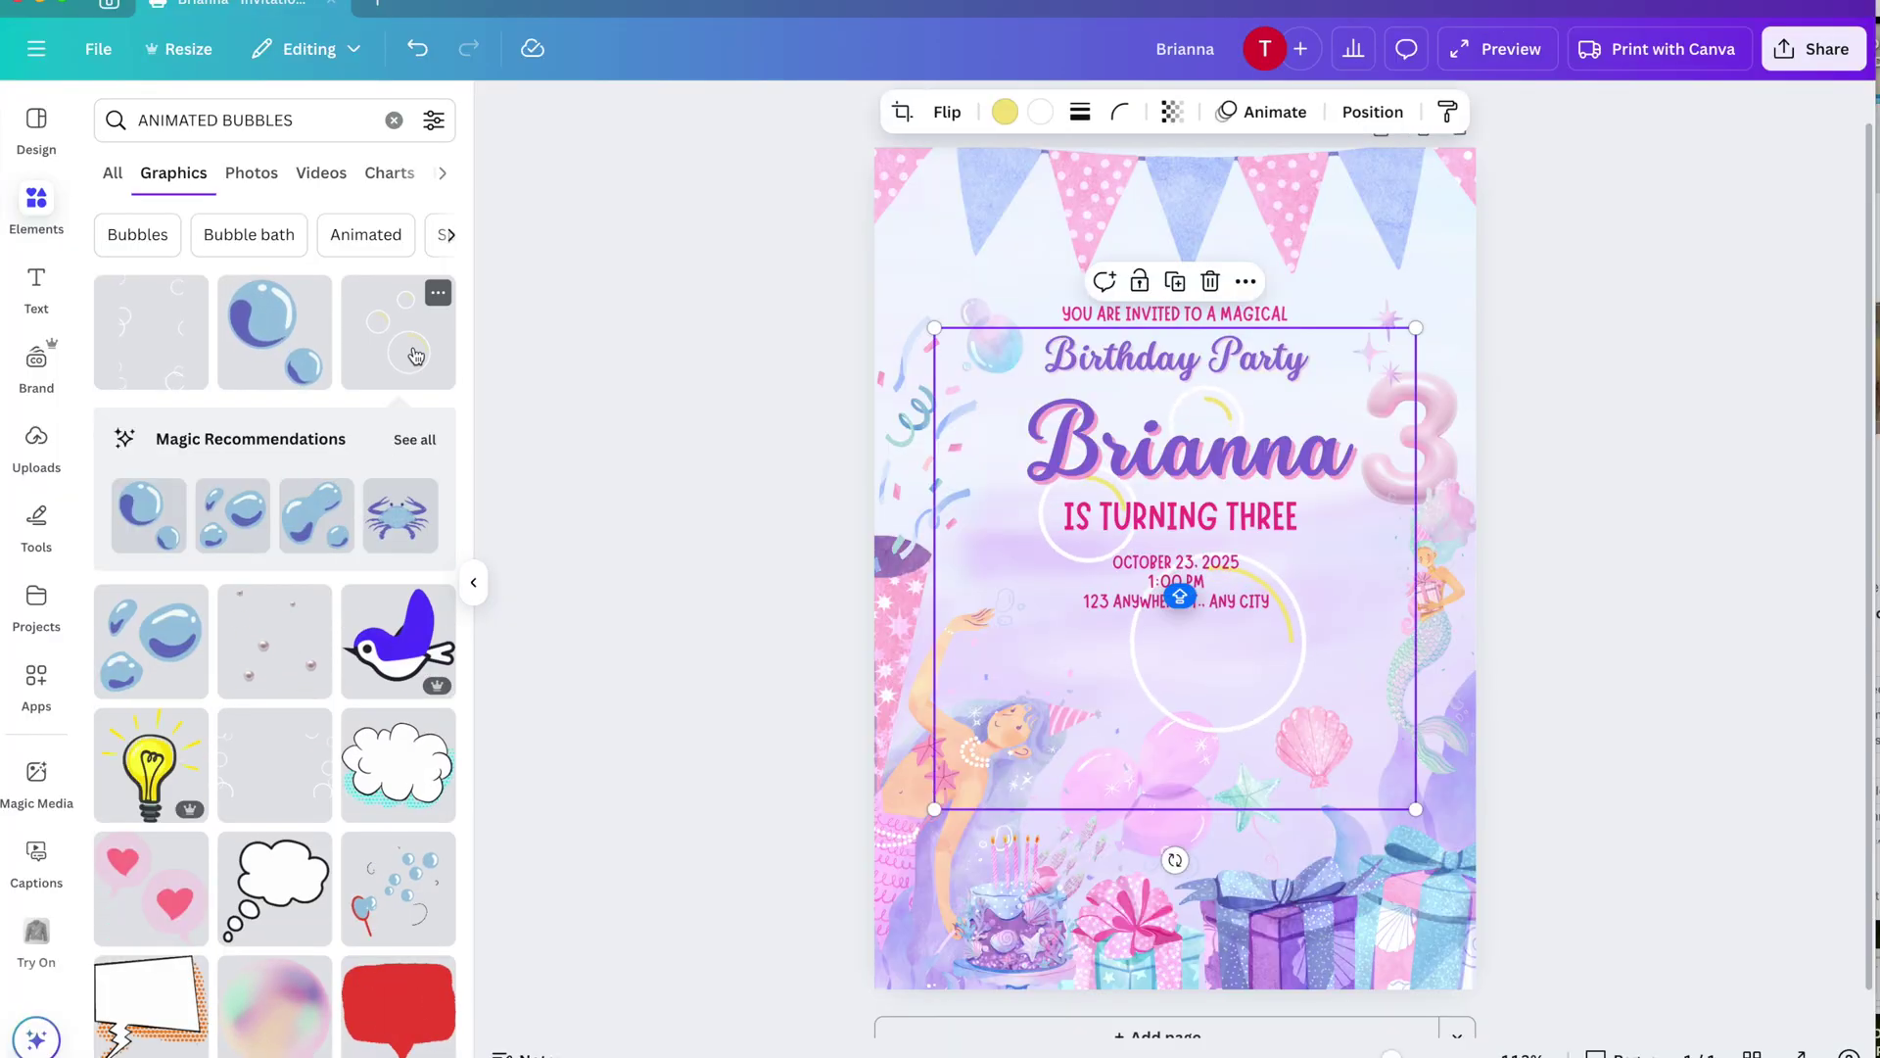
left_click_drag(1410, 324, 1220, 588)
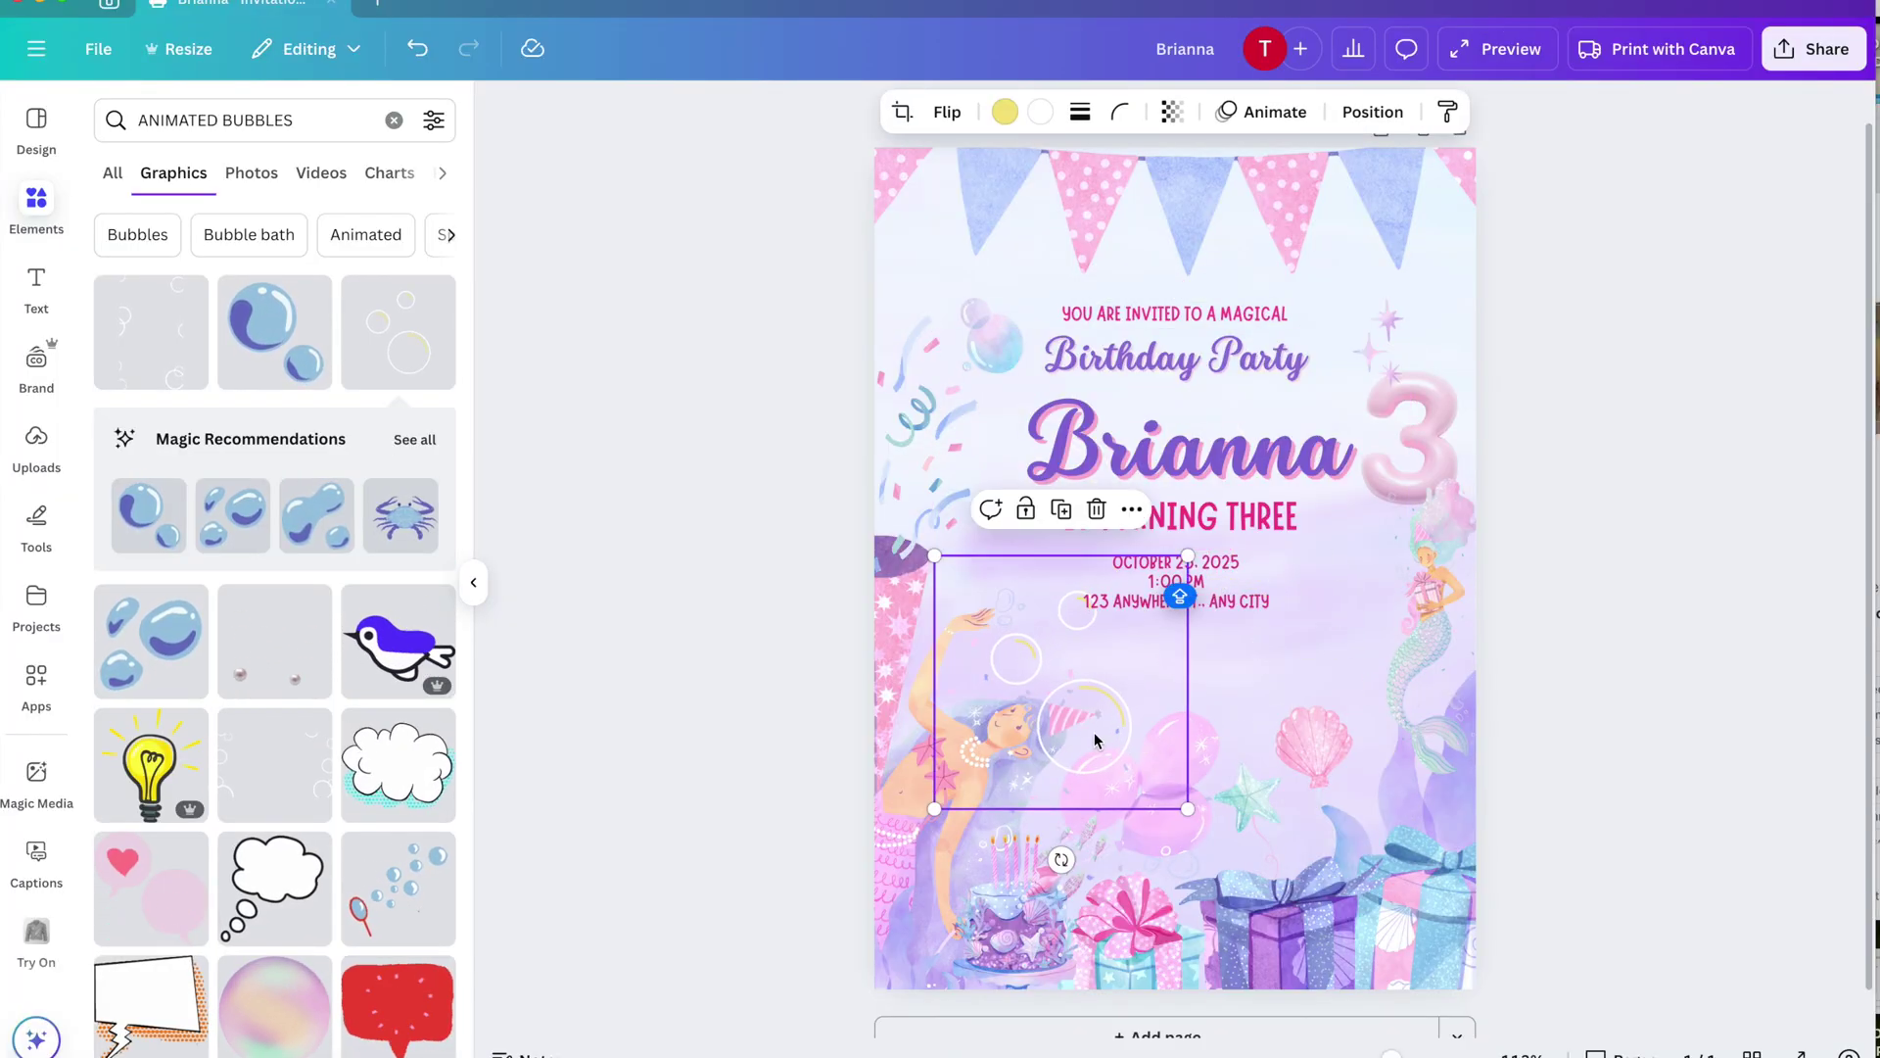
left_click_drag(1097, 732, 1376, 711)
left_click(1005, 111)
left_click(274, 685)
- Duplicate the bubbles graphic and move the copy to the left side
left_click(1372, 112)
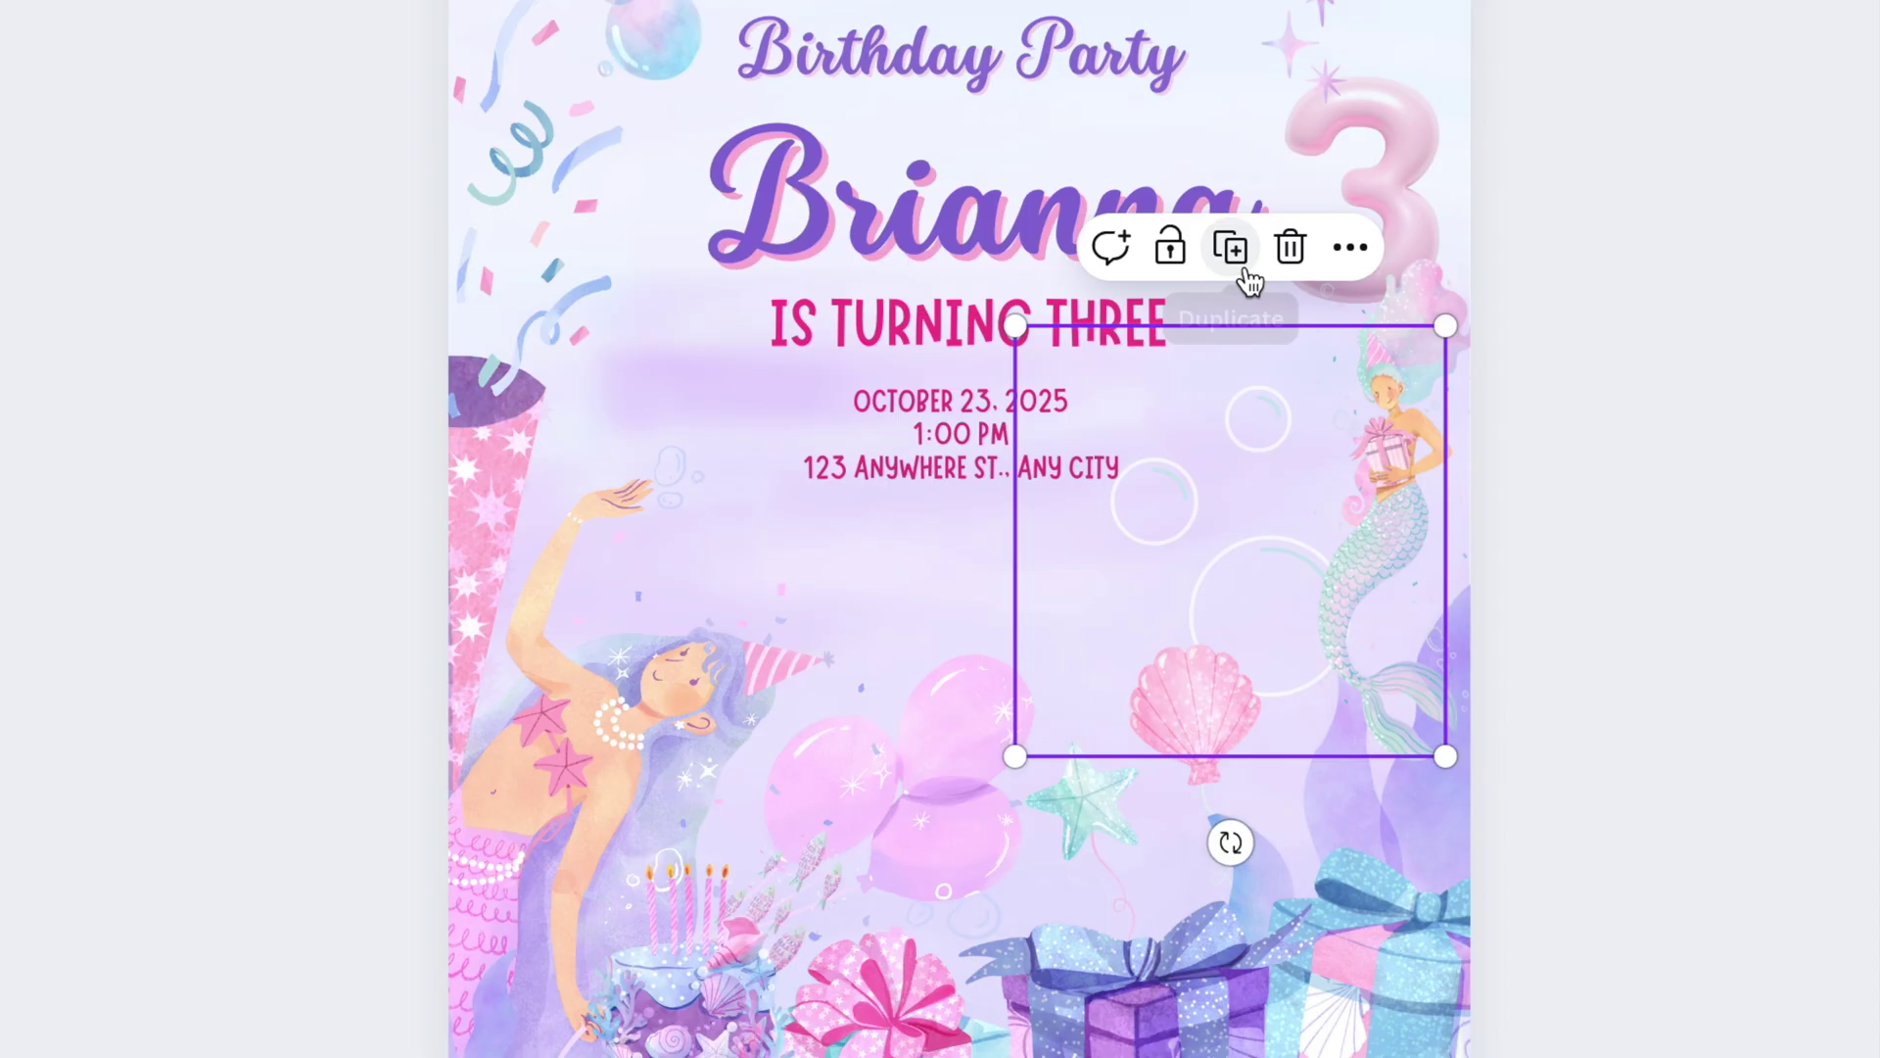
left_click(1337, 478)
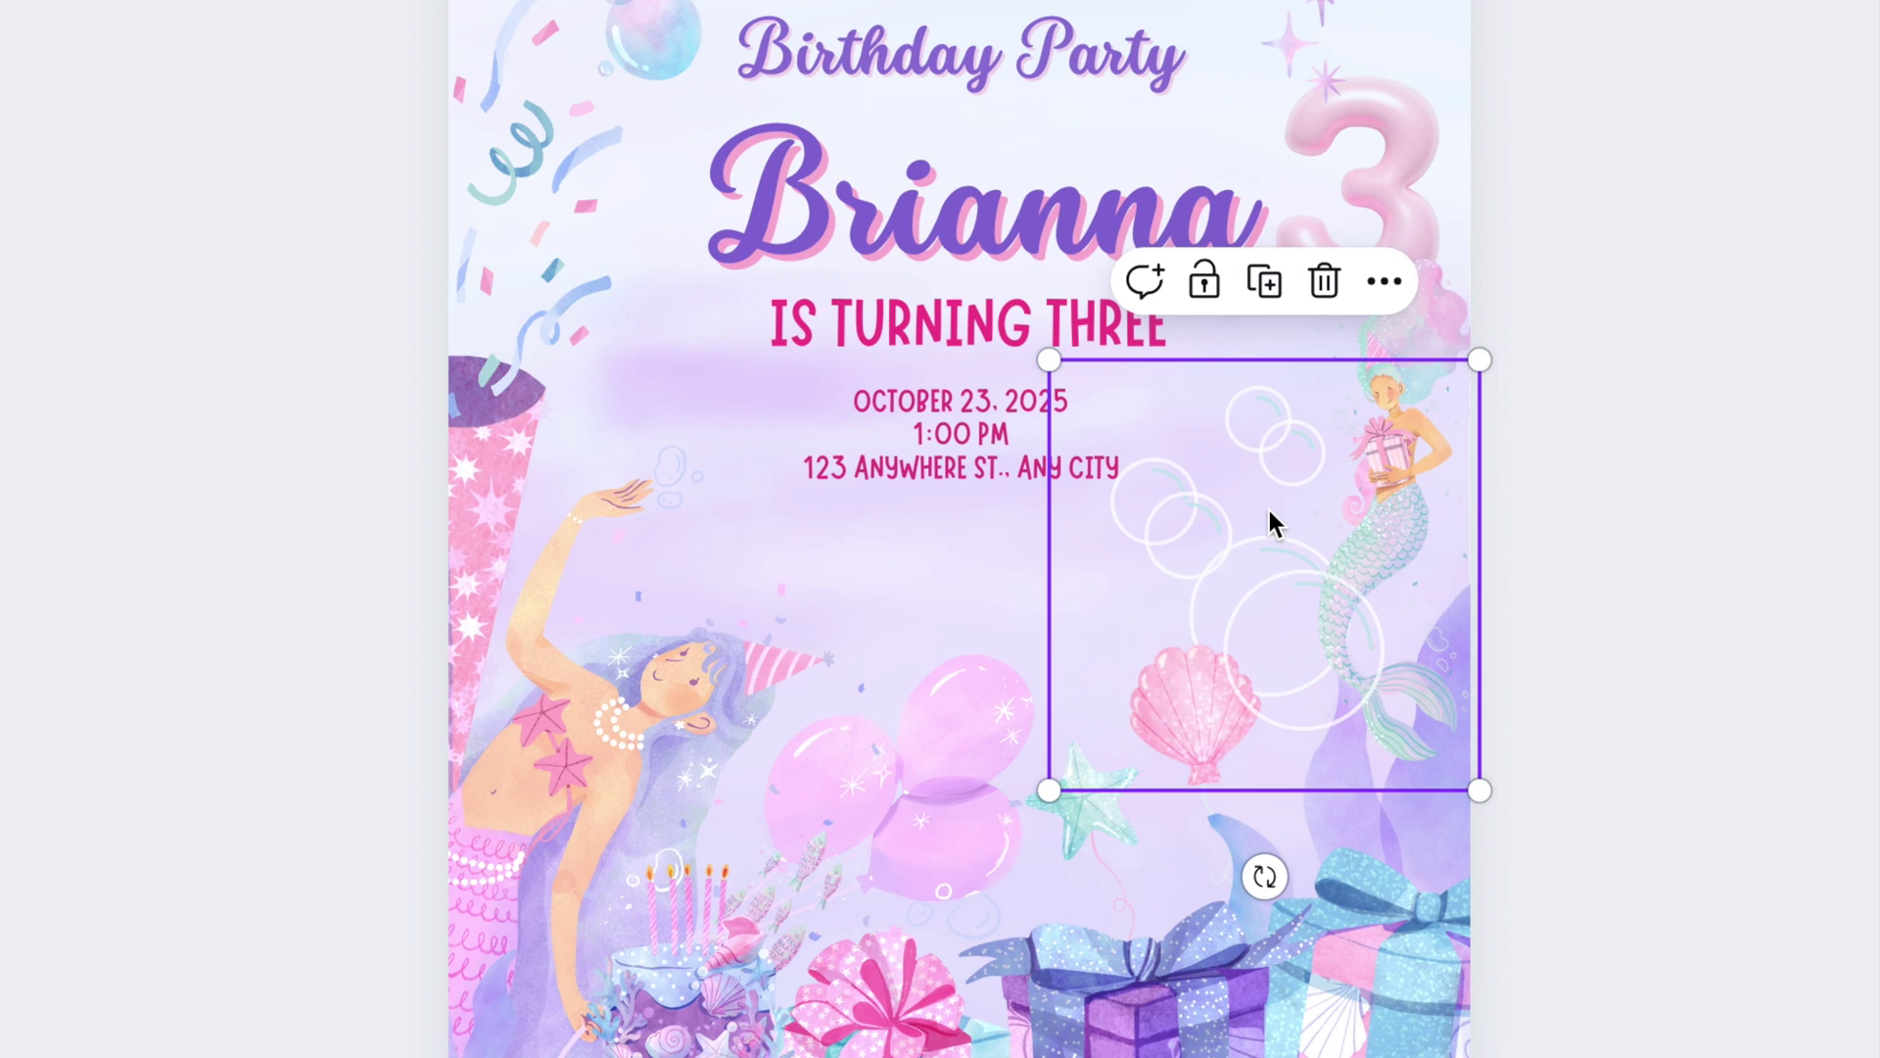
left_click_drag(1269, 509, 702, 430)
left_click(1614, 186)
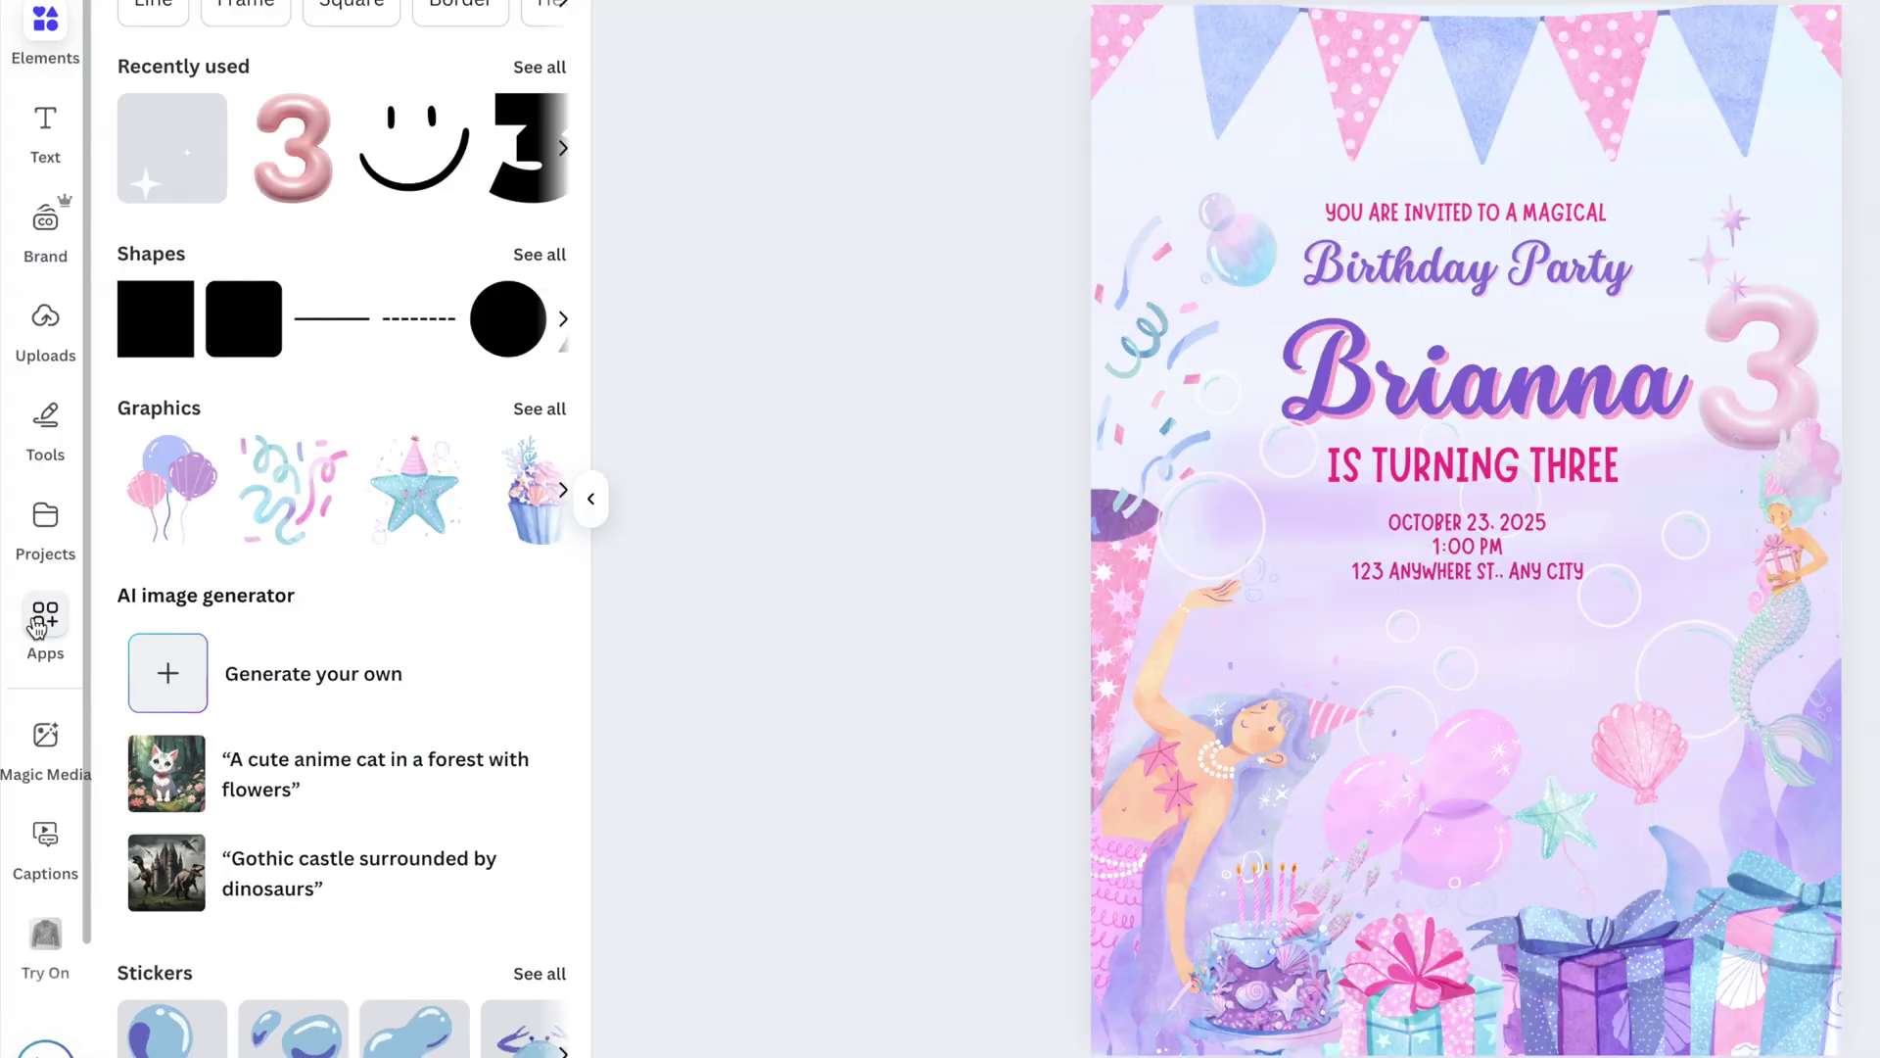
left_click(33, 680)
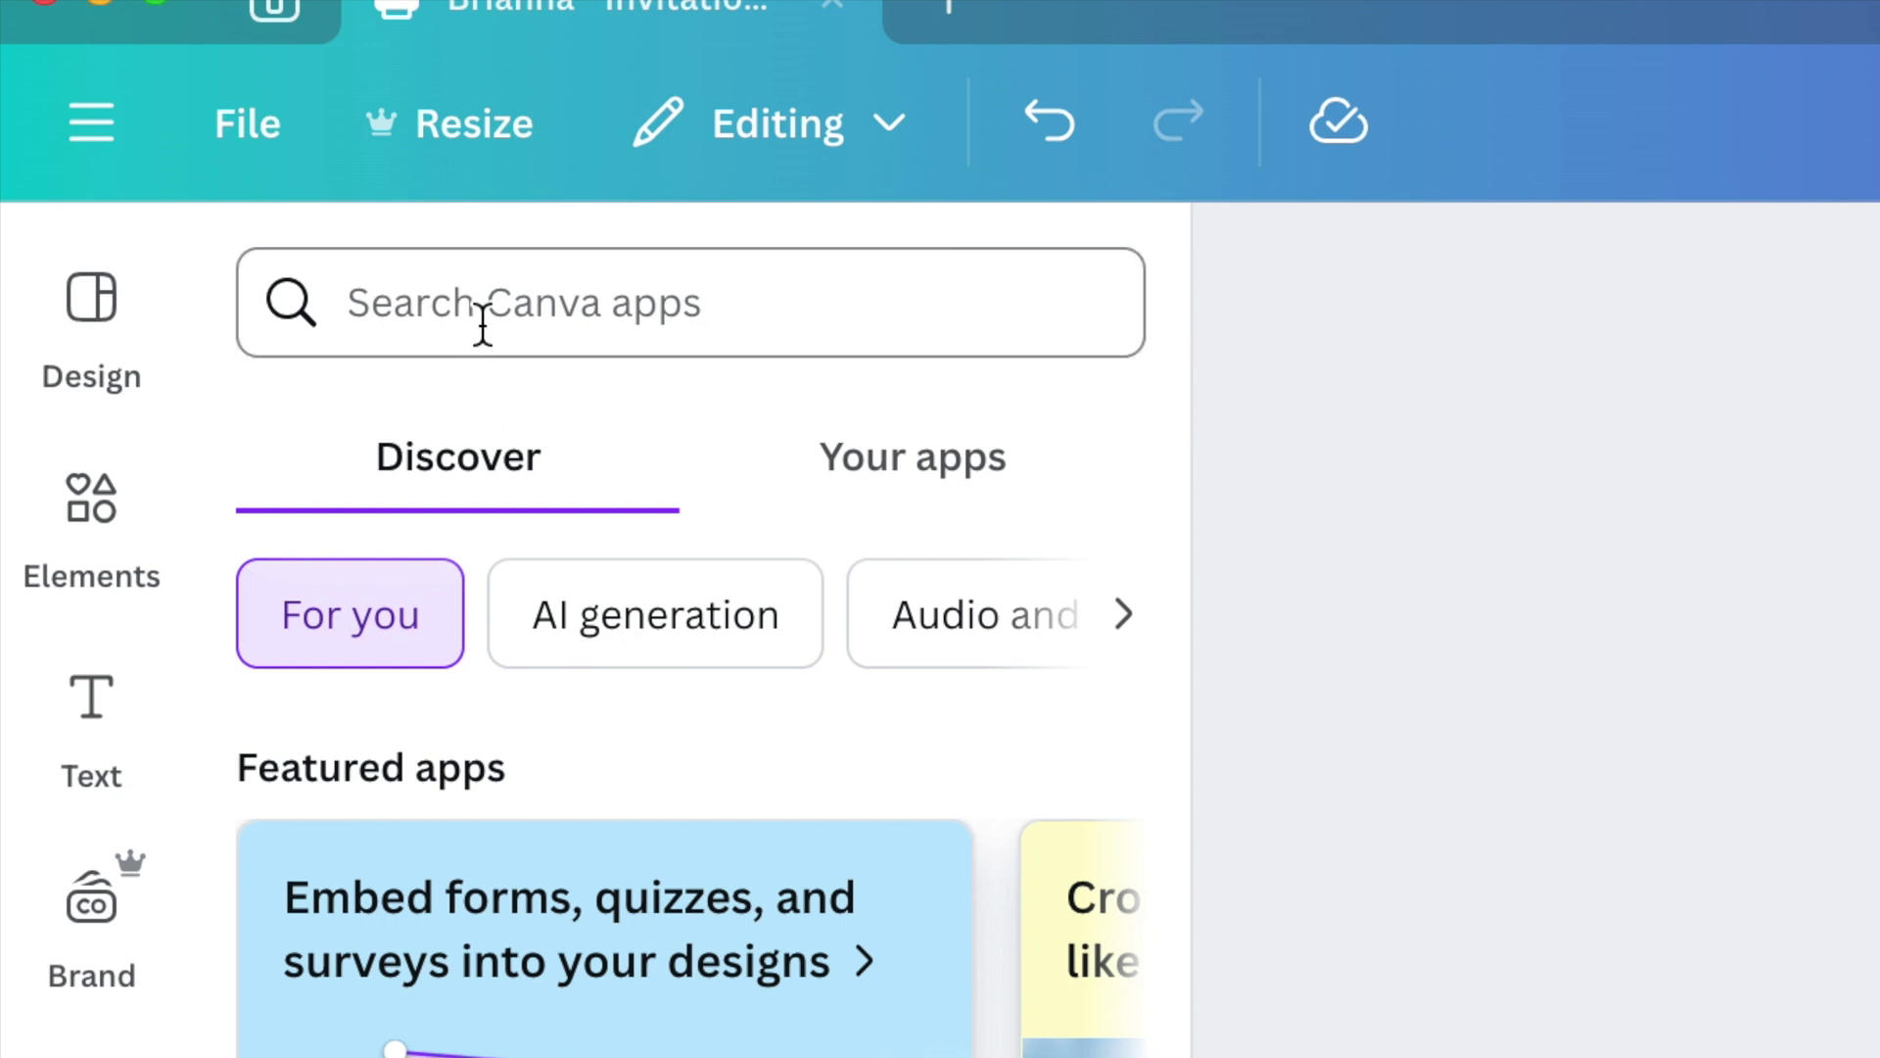
- Find and open the CreatEcards app via an apps search for 'CREATECARDS', then set its media view to Slideshow
left_click(607, 338)
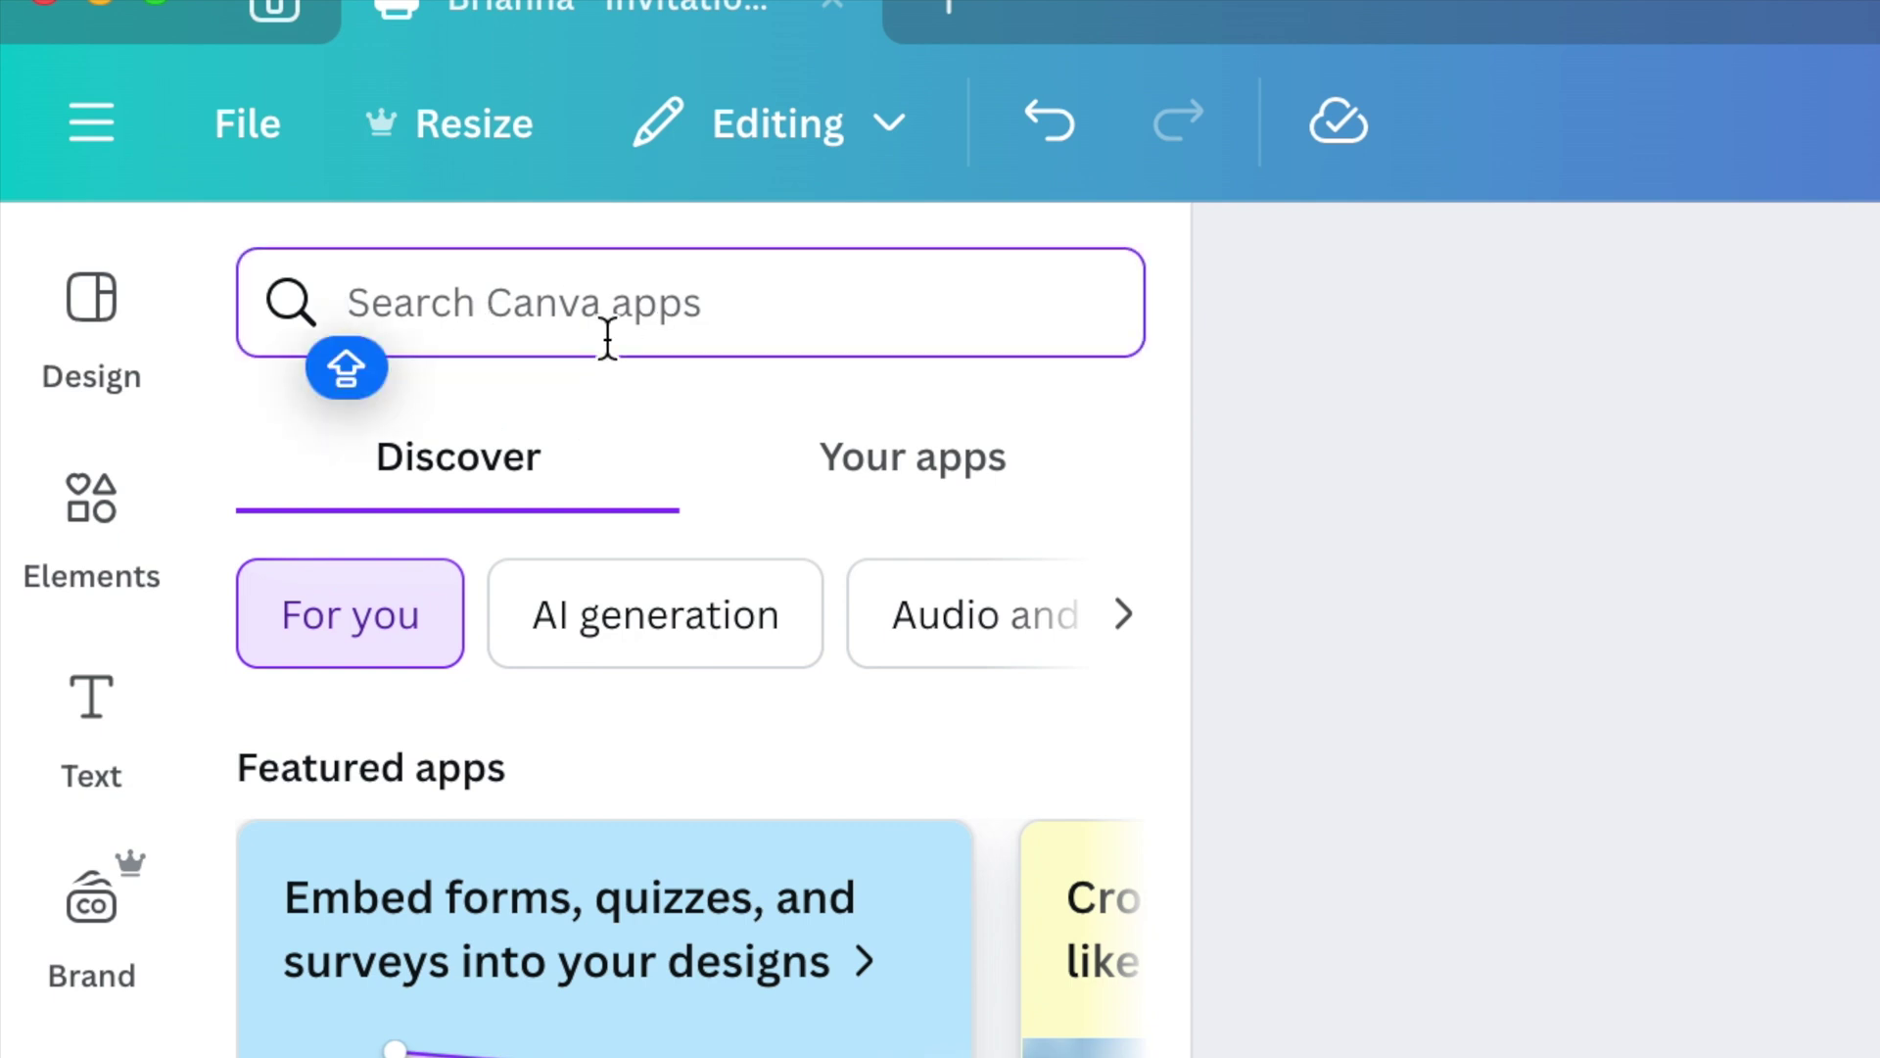
type("CREA")
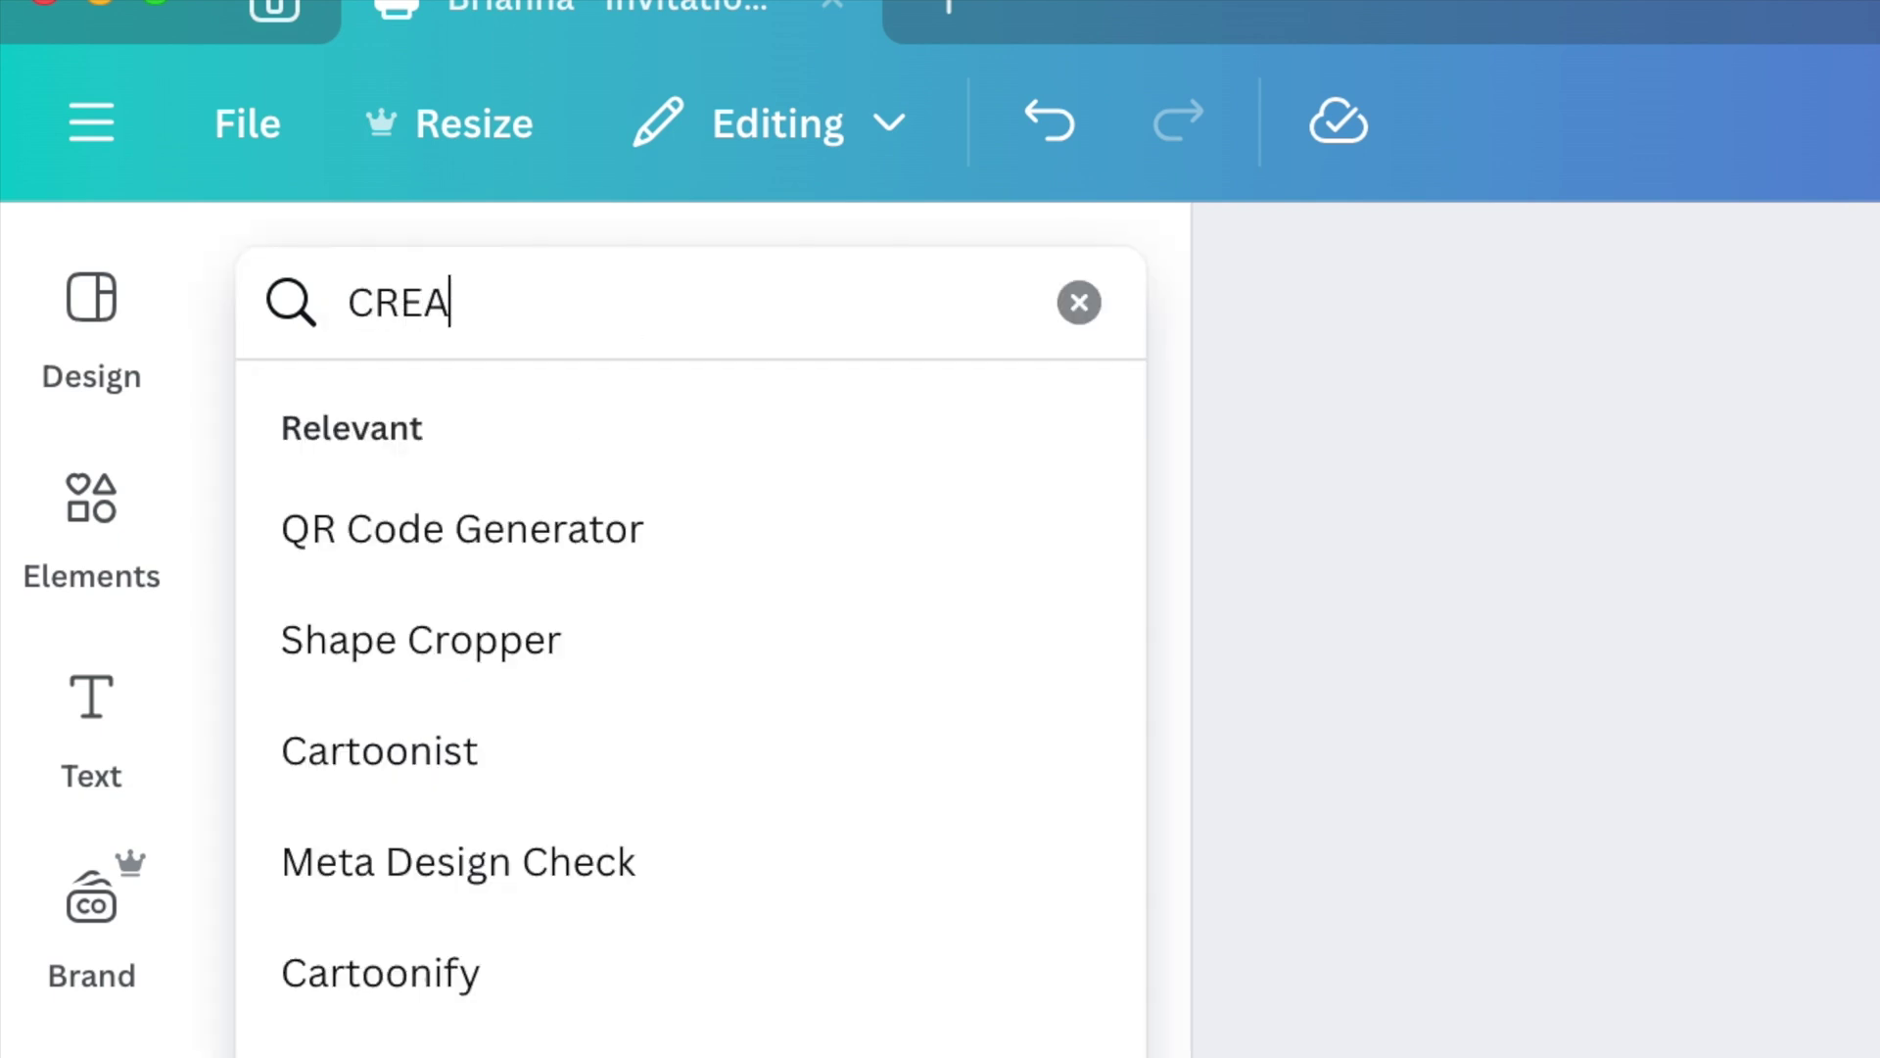
type("TECARDS")
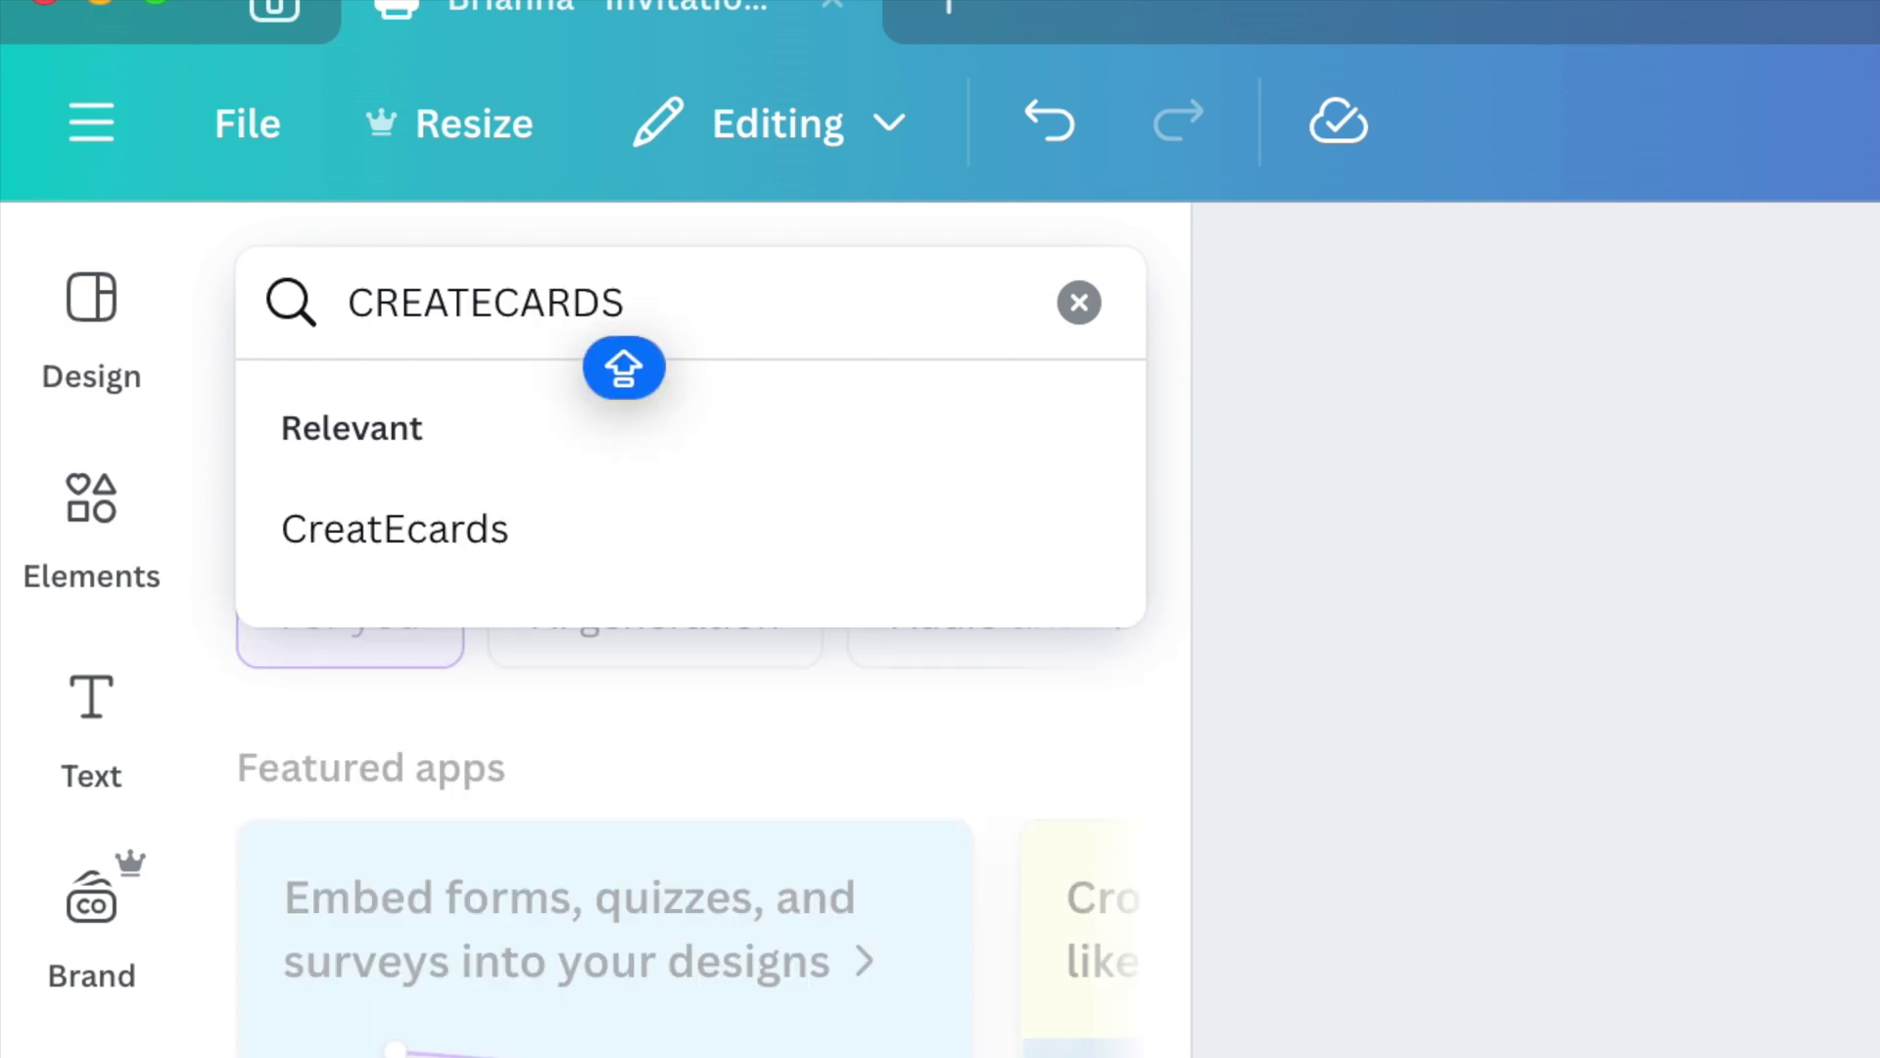
left_click(685, 511)
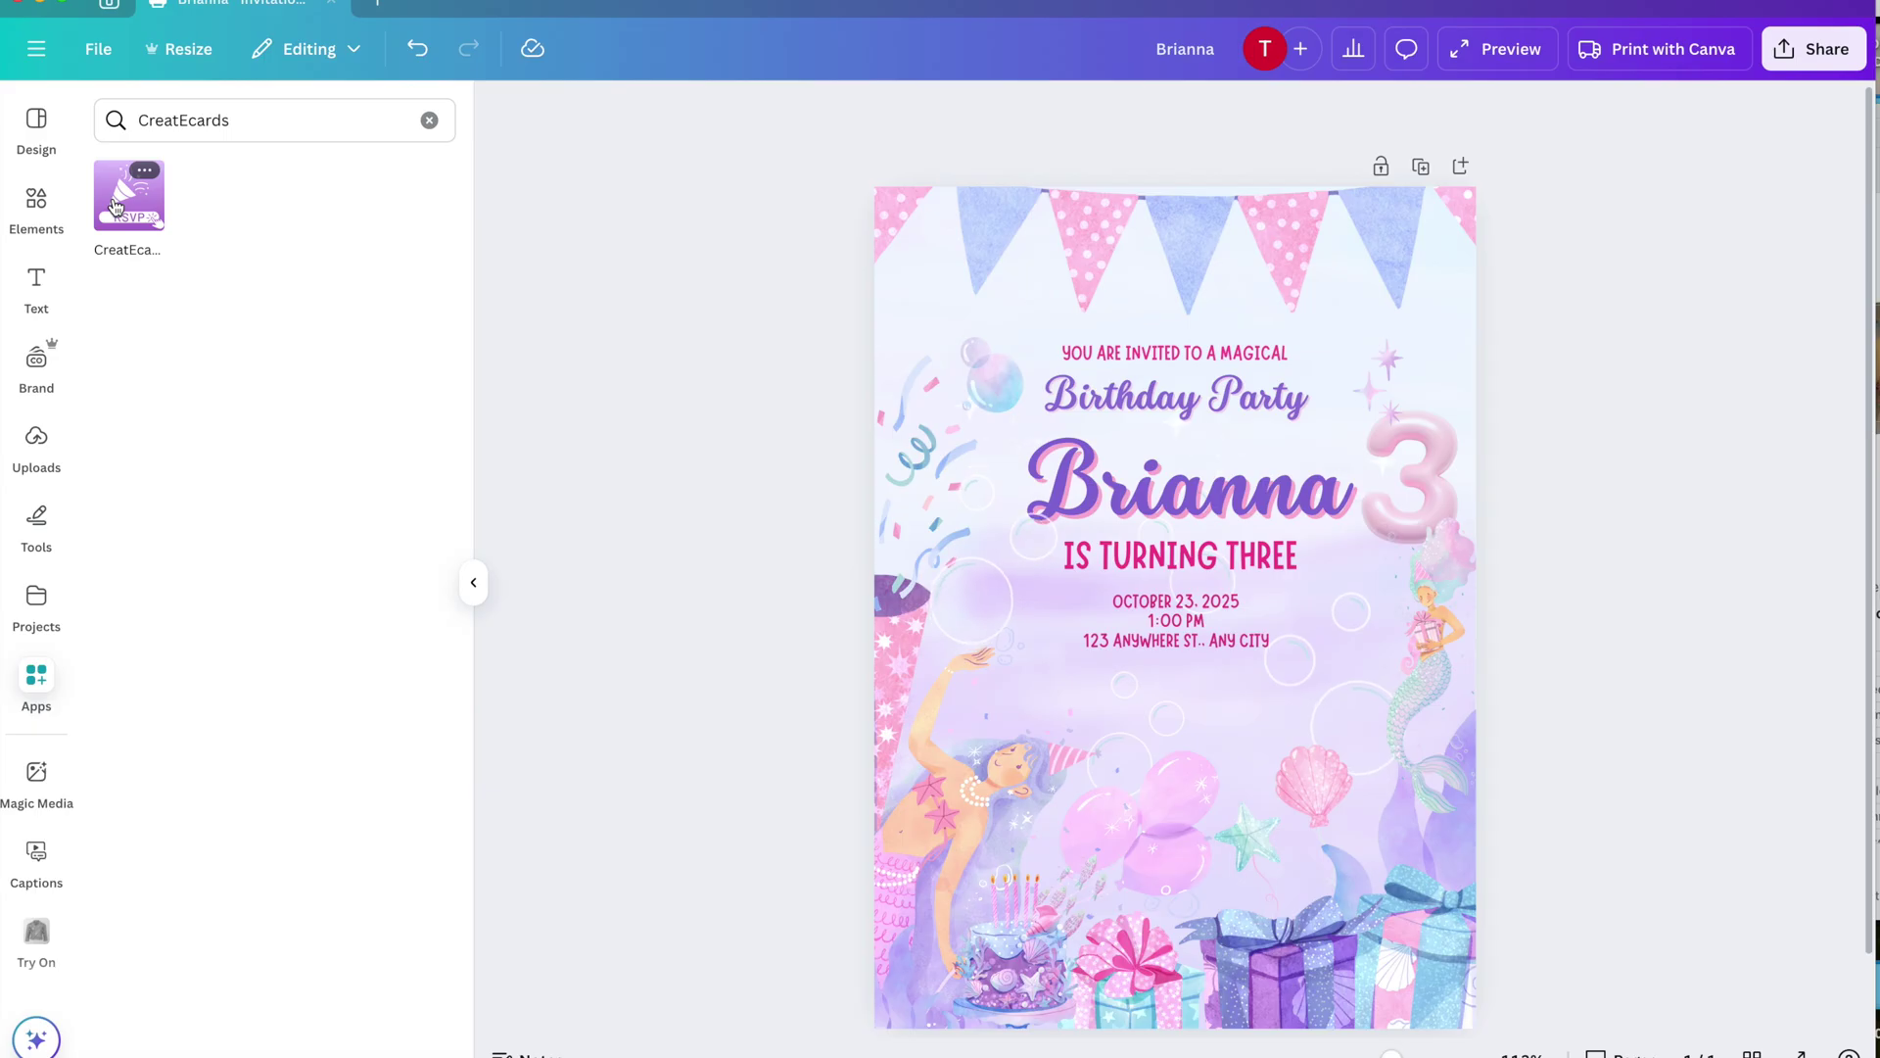
left_click(114, 205)
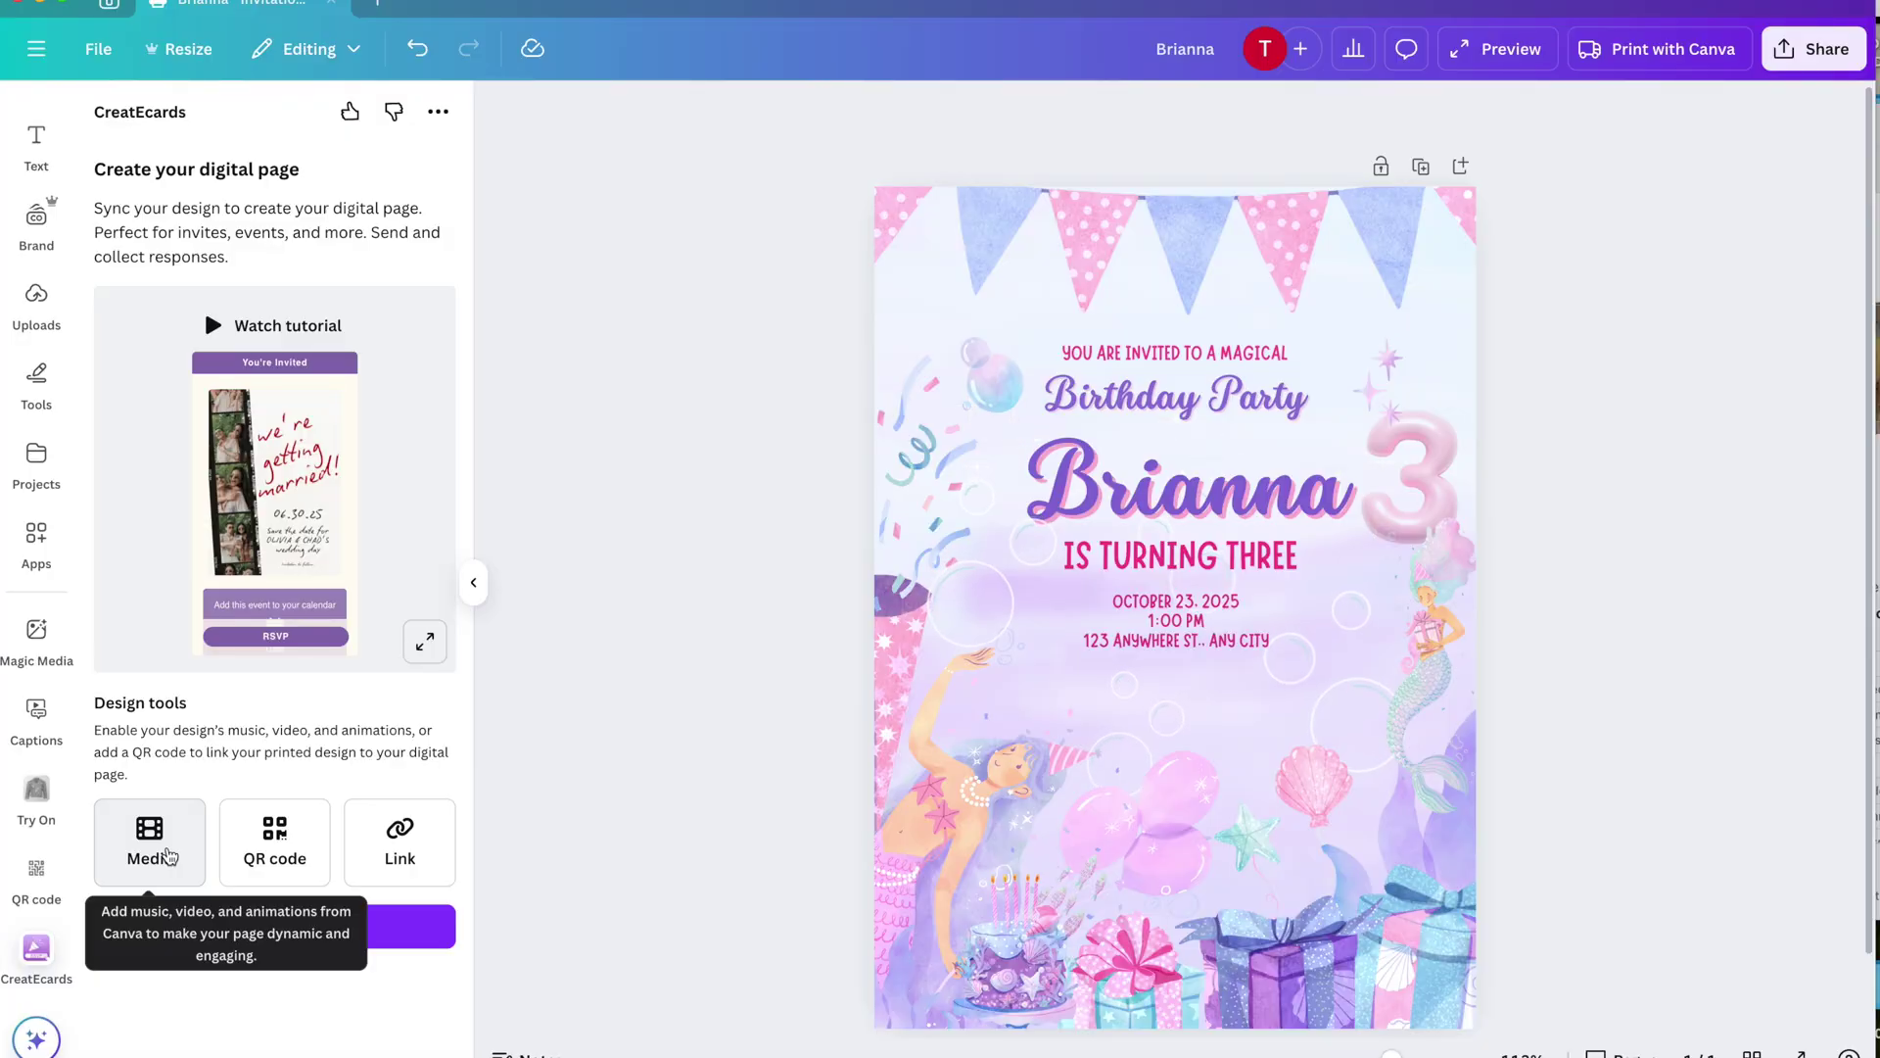
left_click(169, 855)
left_click(365, 456)
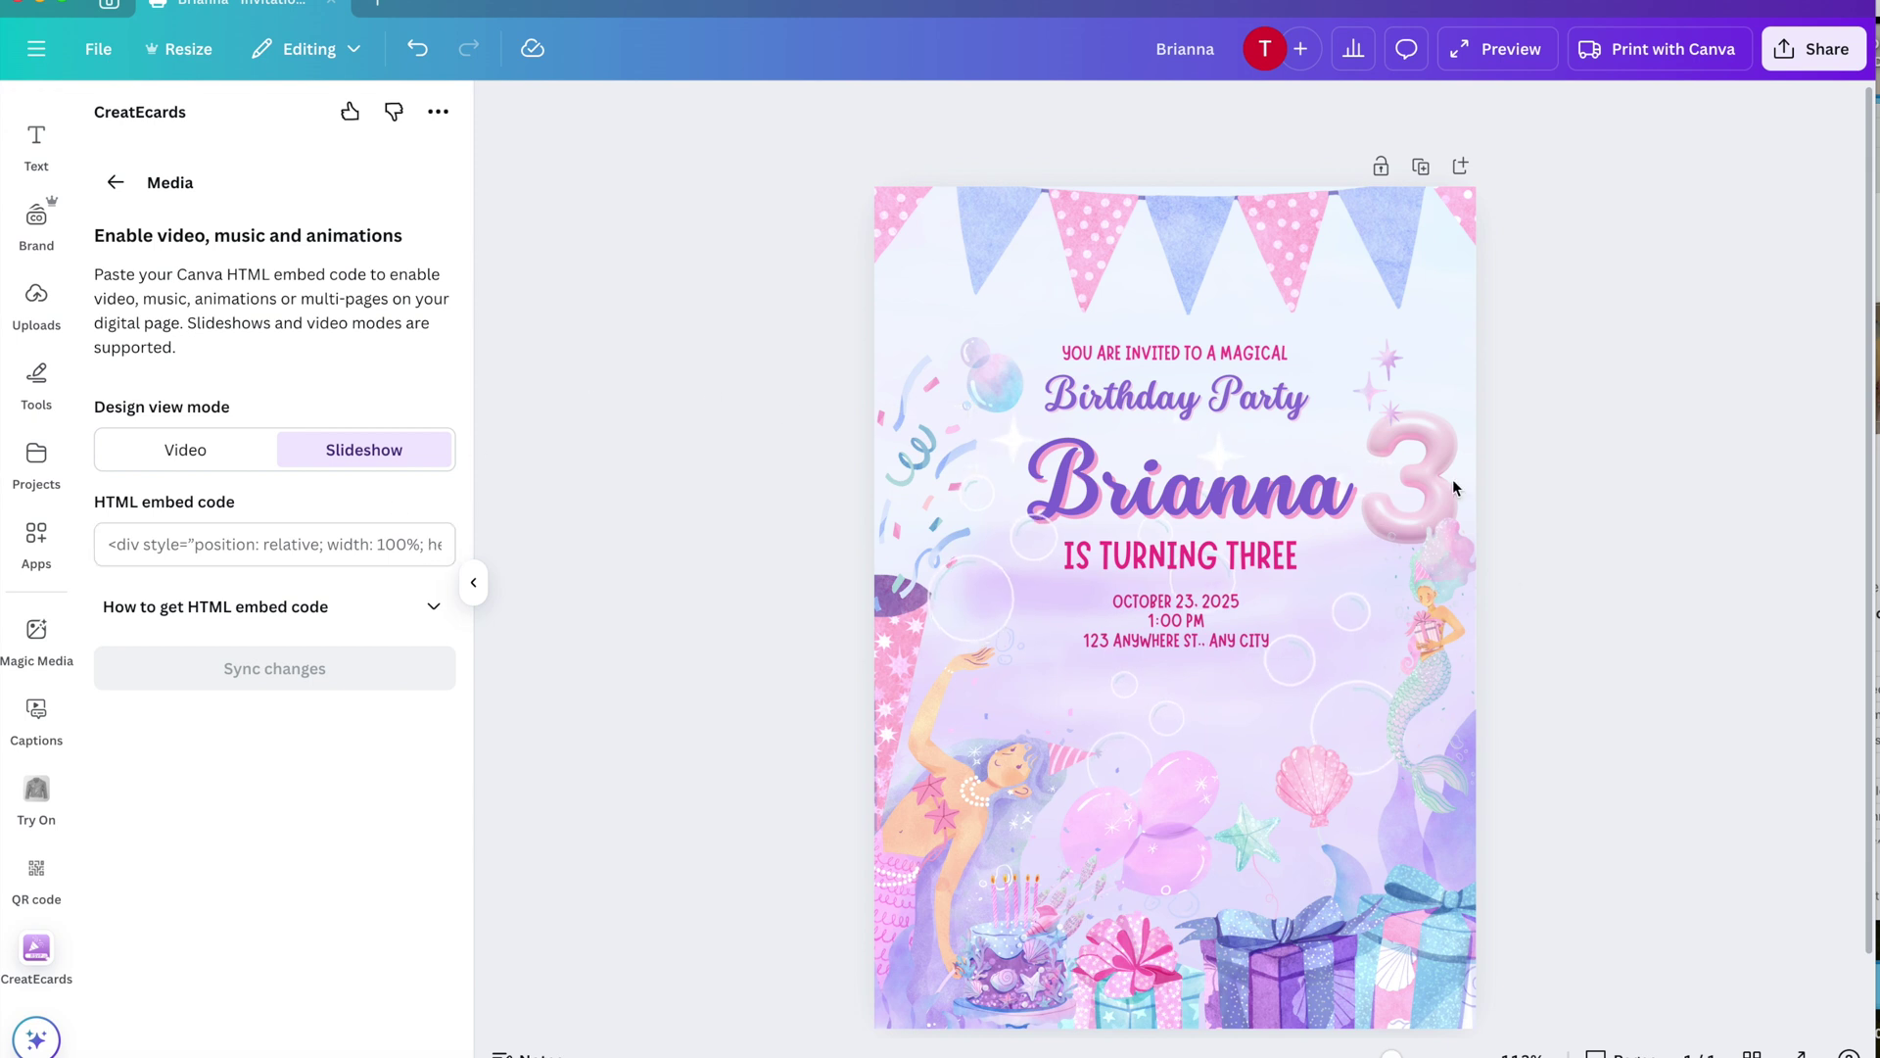
- Create a live embed link for the invitation and copy its HTML embed code into CreatEcards
left_click(1818, 65)
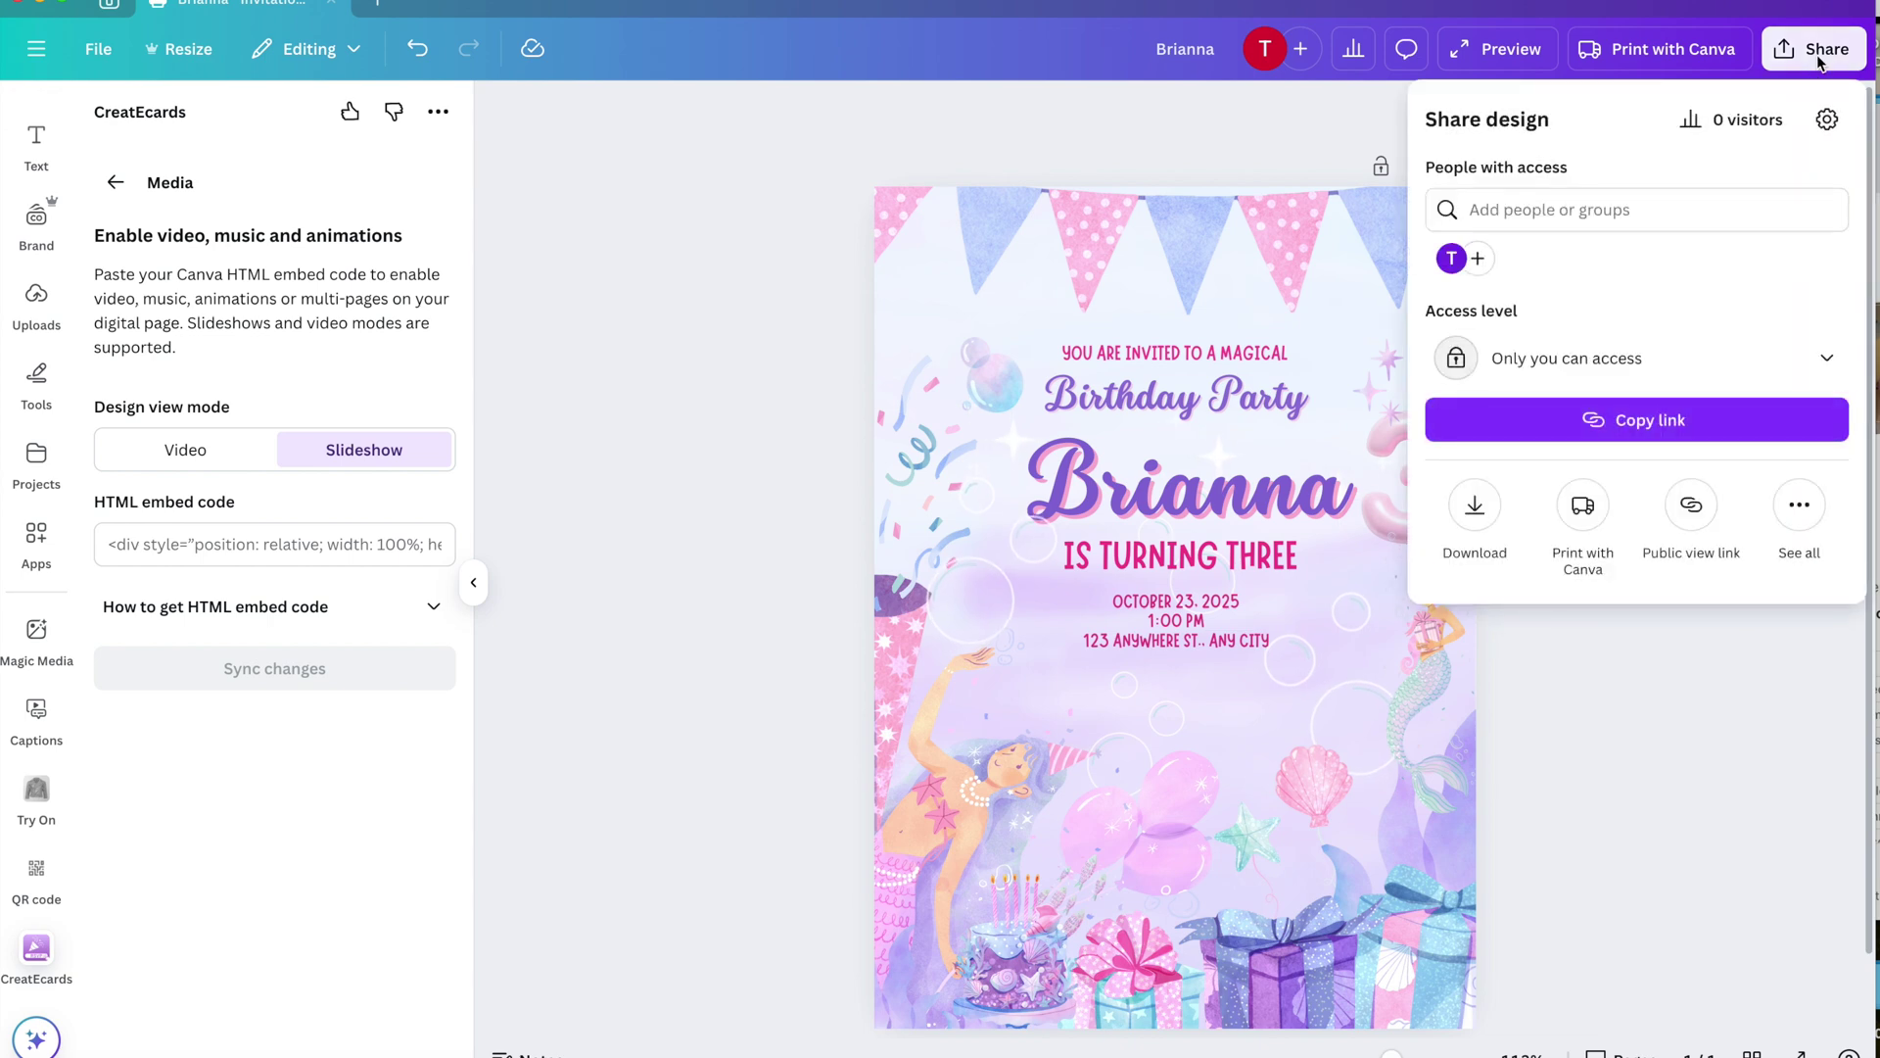
left_click(1800, 504)
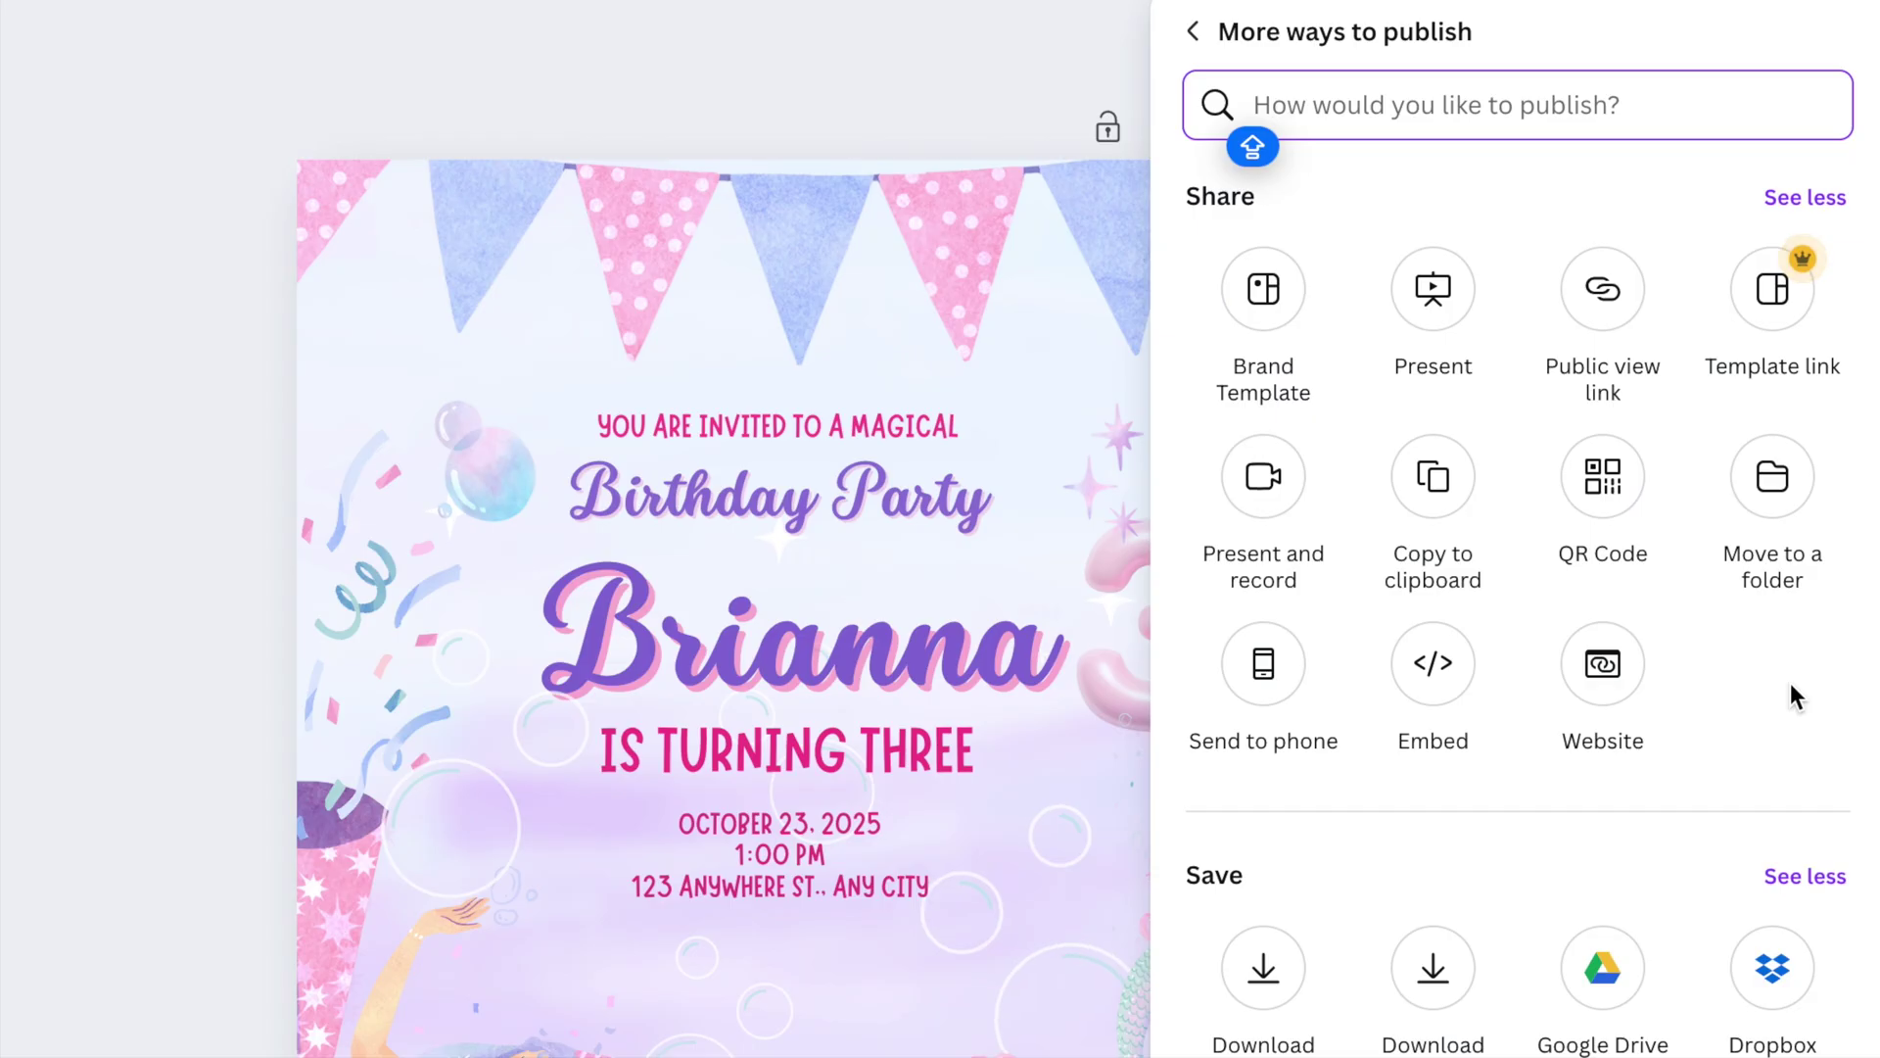
left_click(1414, 721)
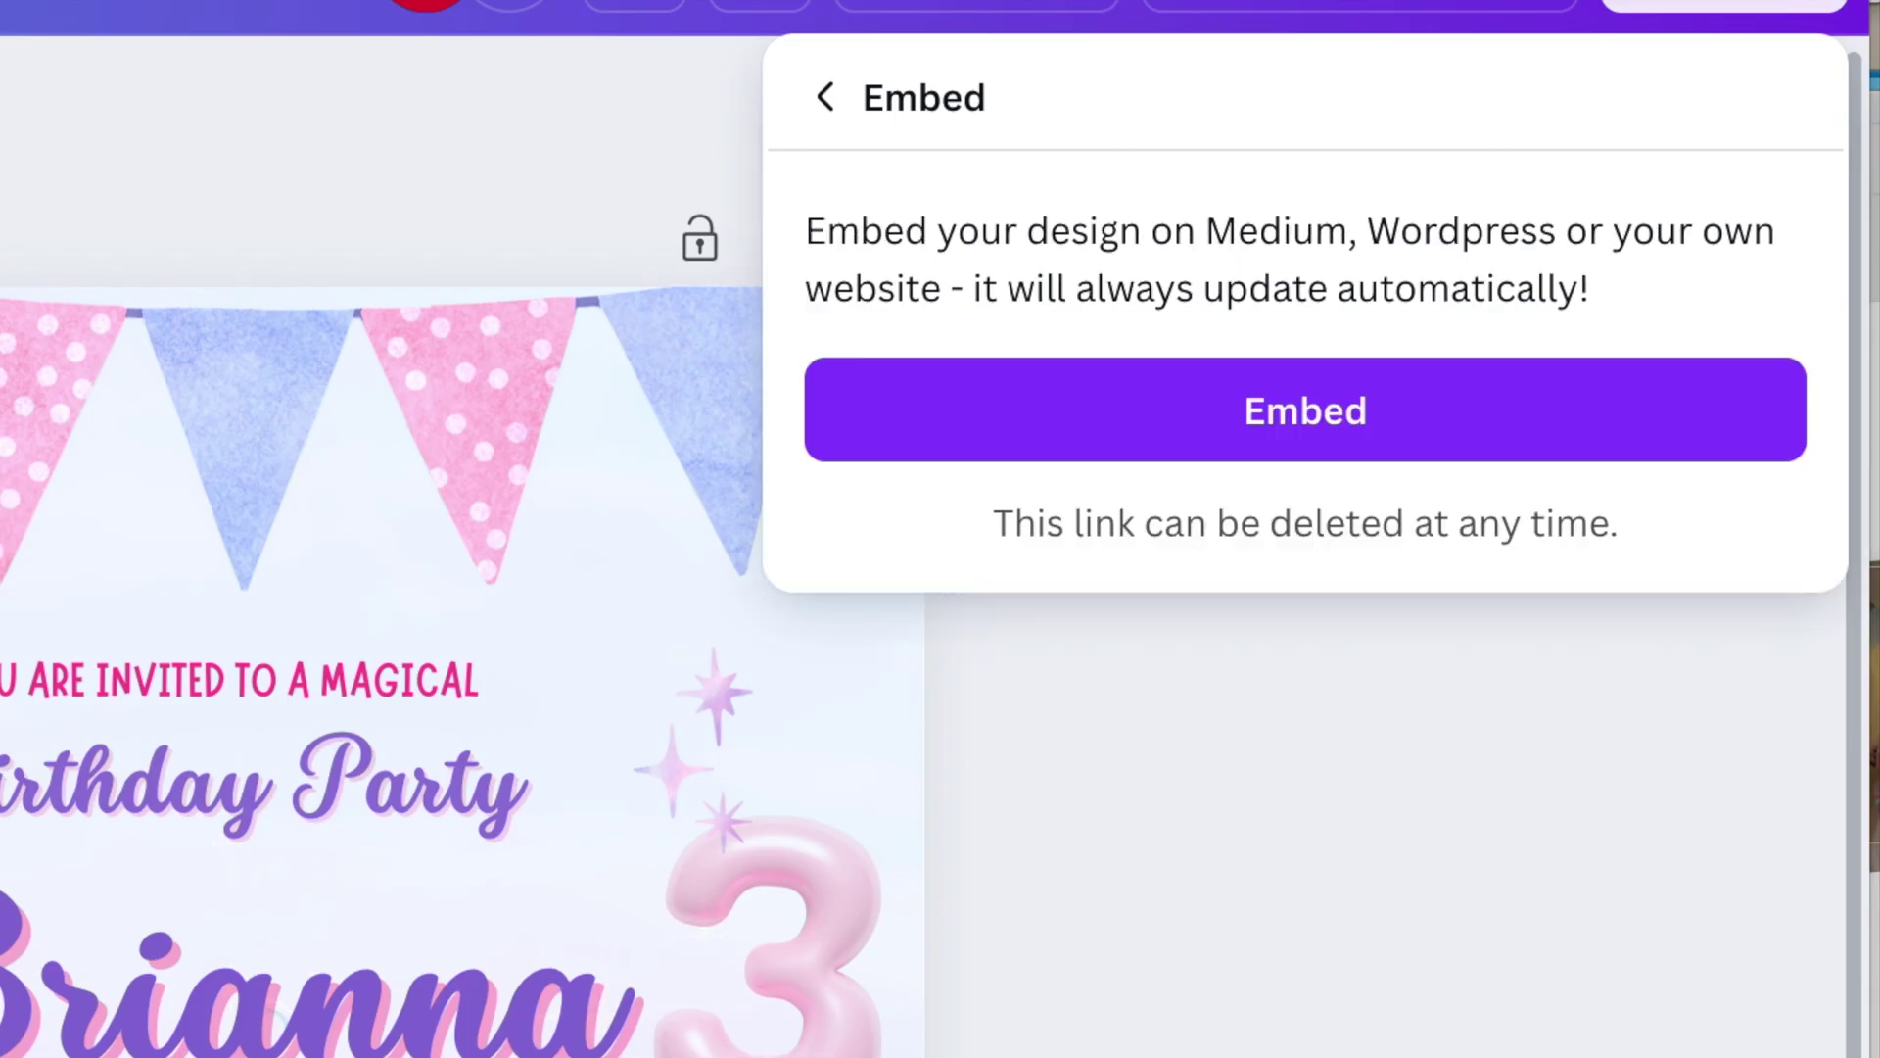
left_click(1368, 409)
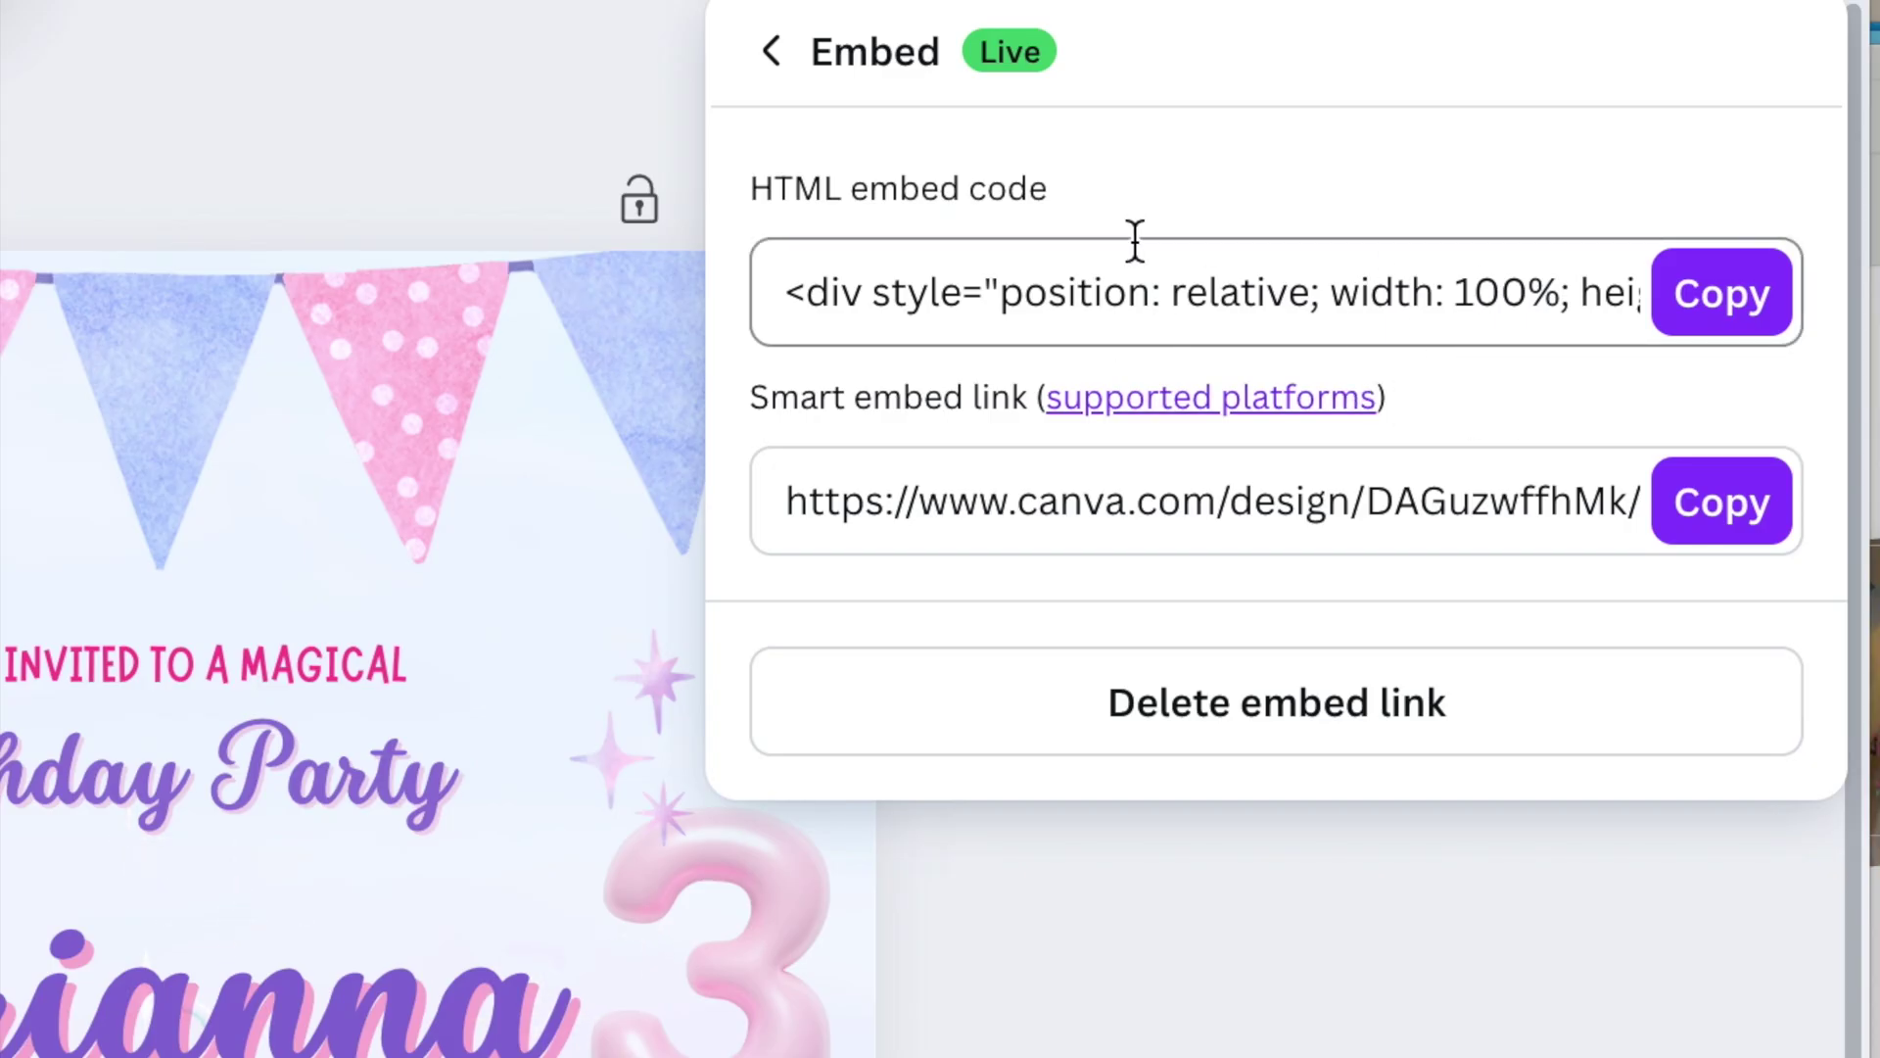
left_click(1732, 319)
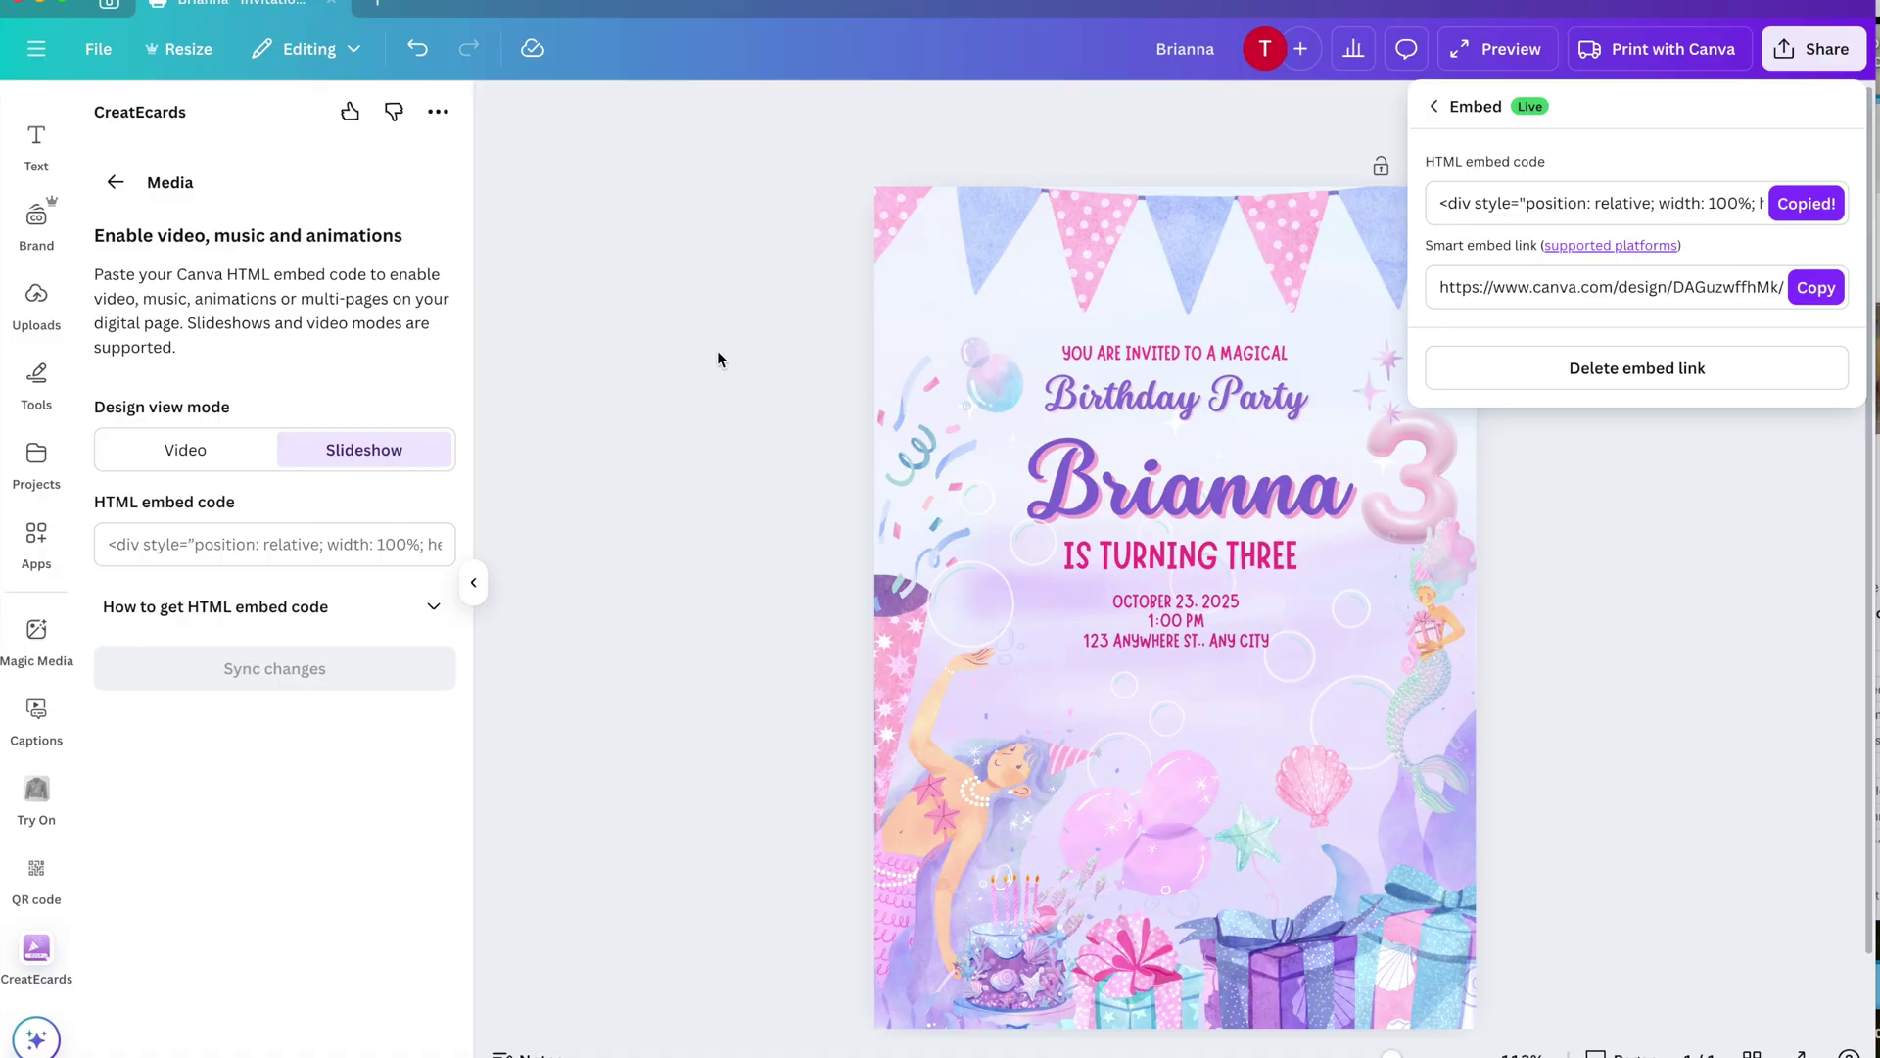
left_click(233, 547)
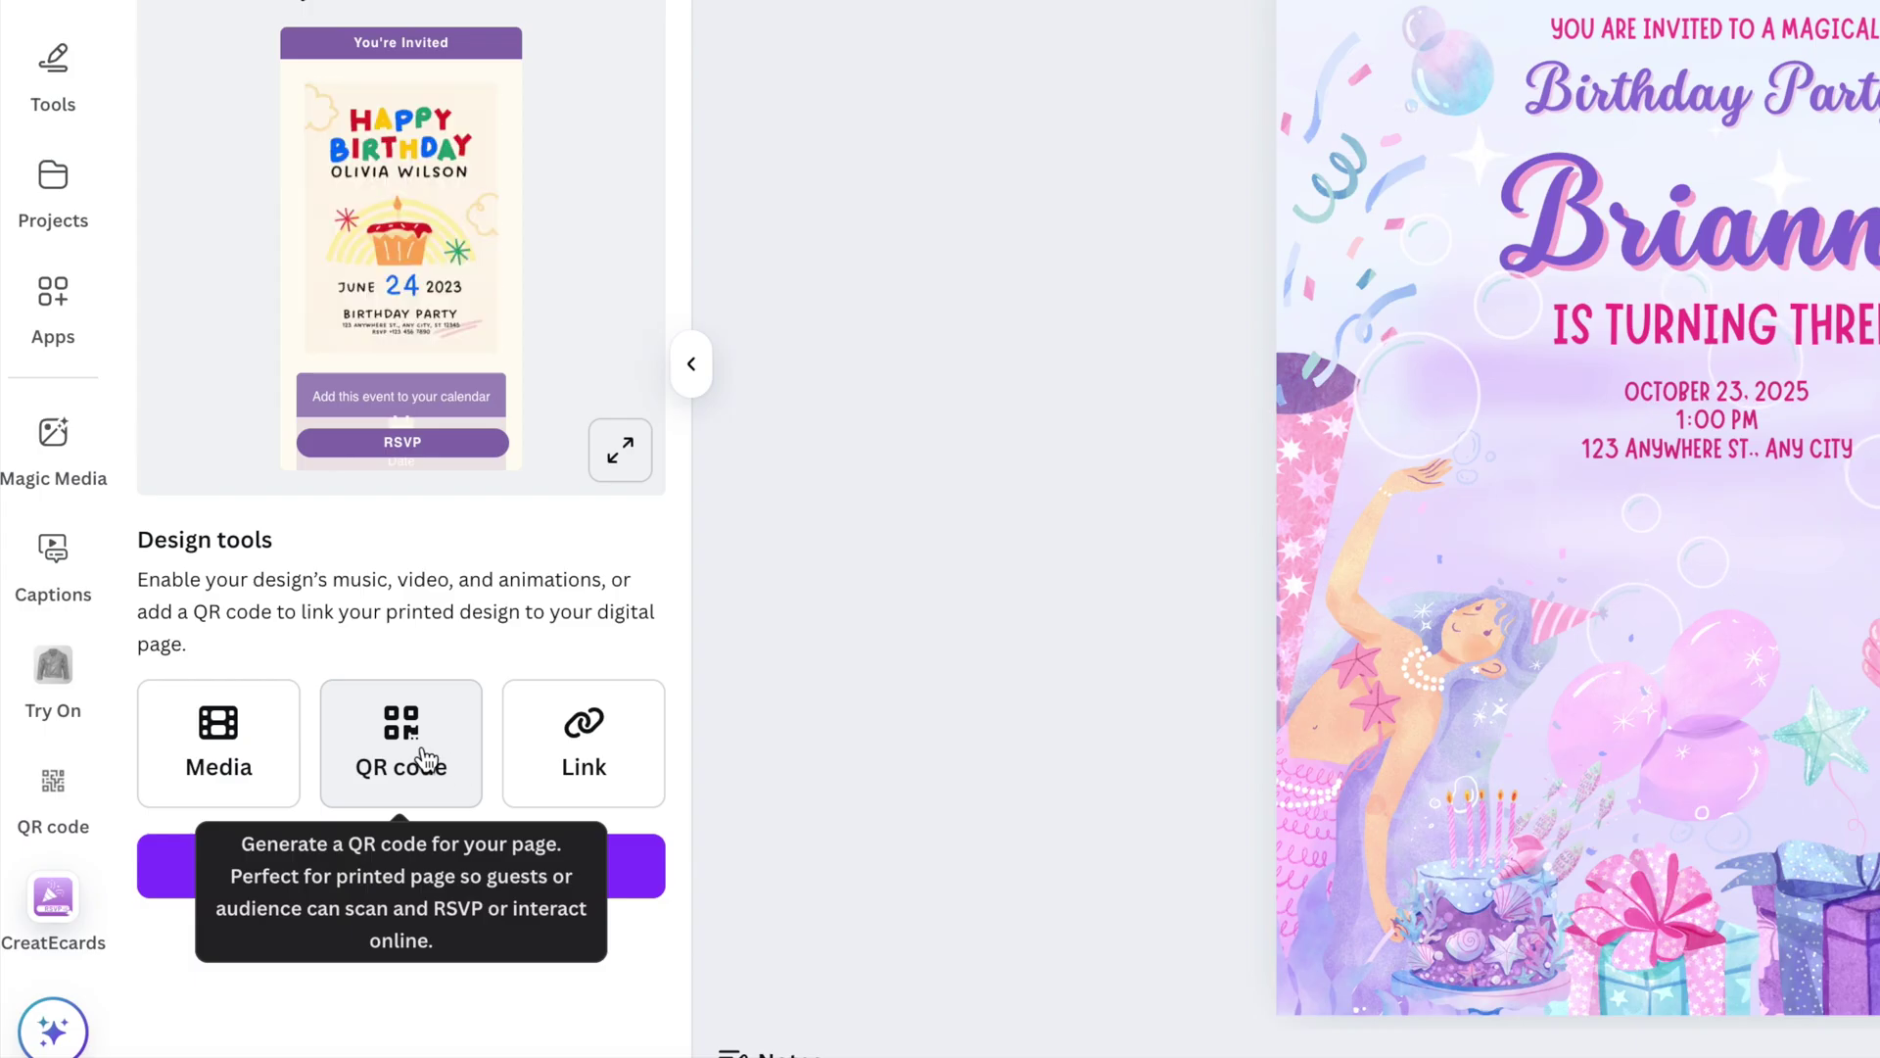
- Place a purple QR code under the address, captioned 'SCAN OR TAP AND HOLD TO RSVP'
left_click(424, 759)
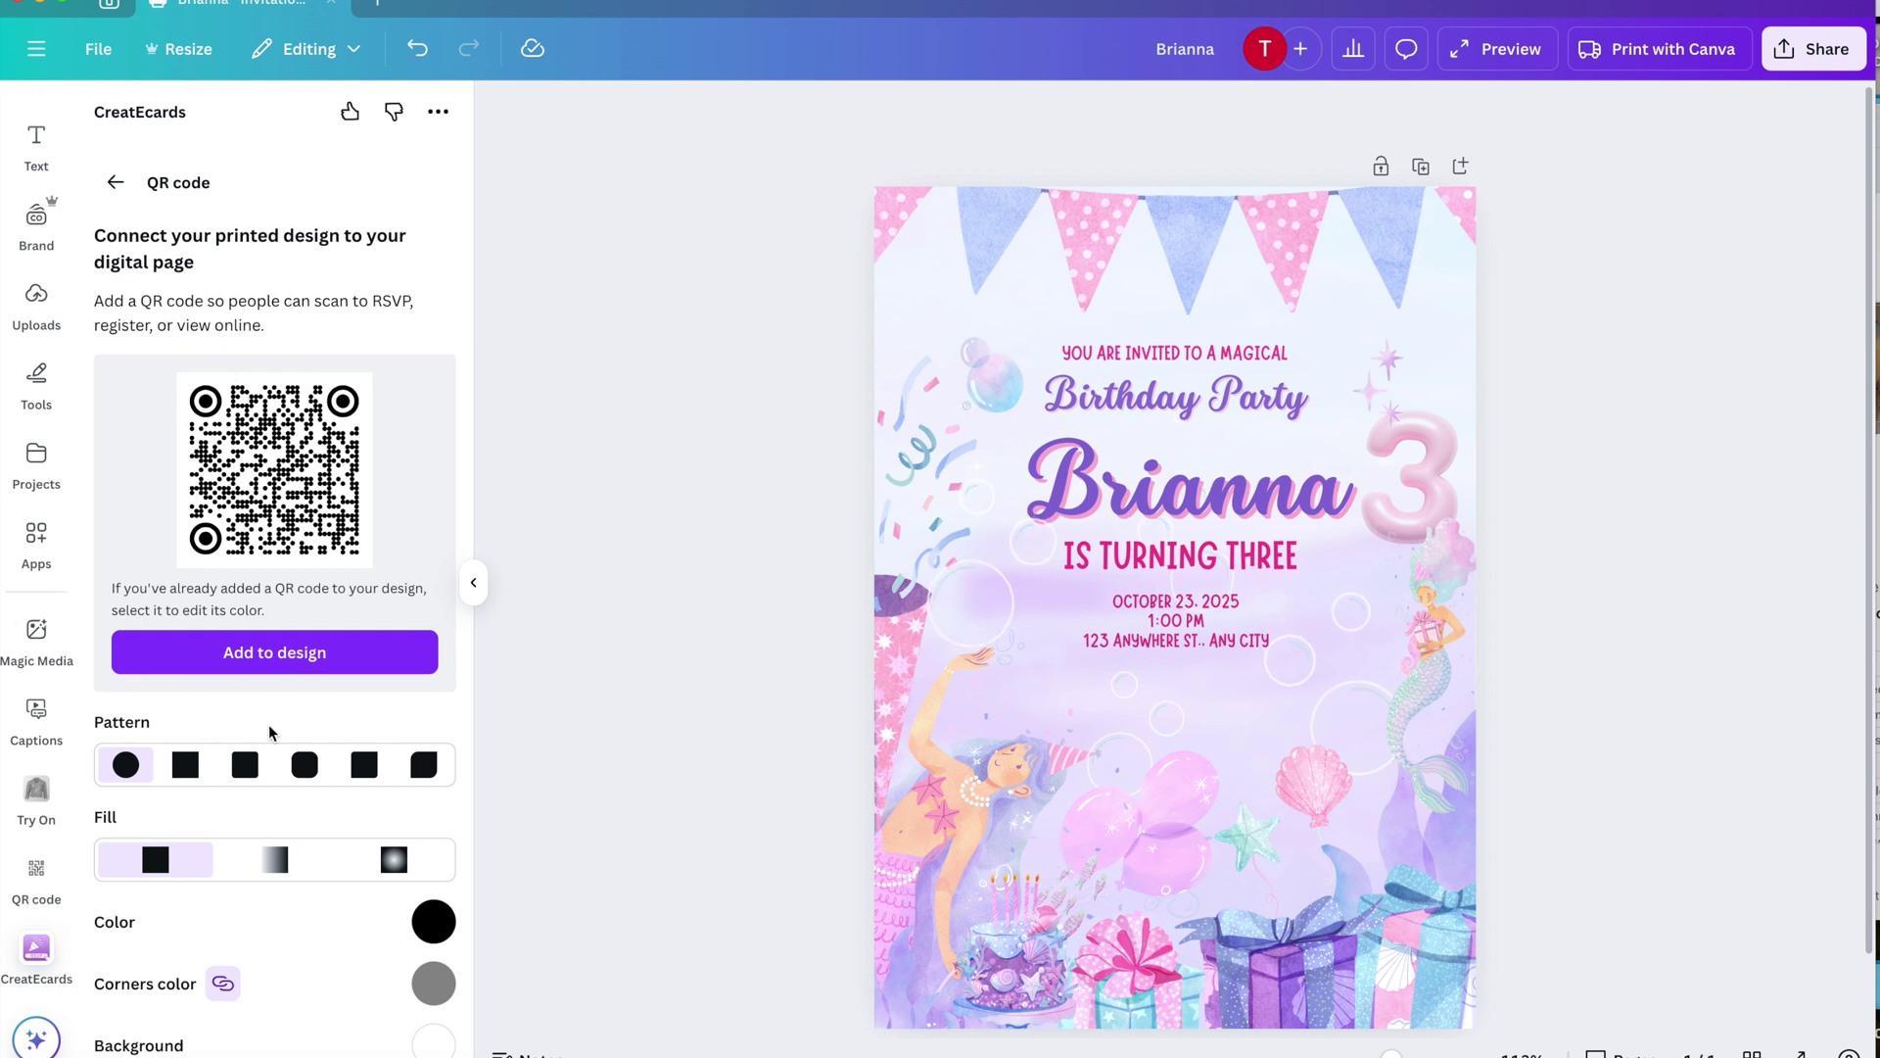
scroll(255, 801, "down", 1)
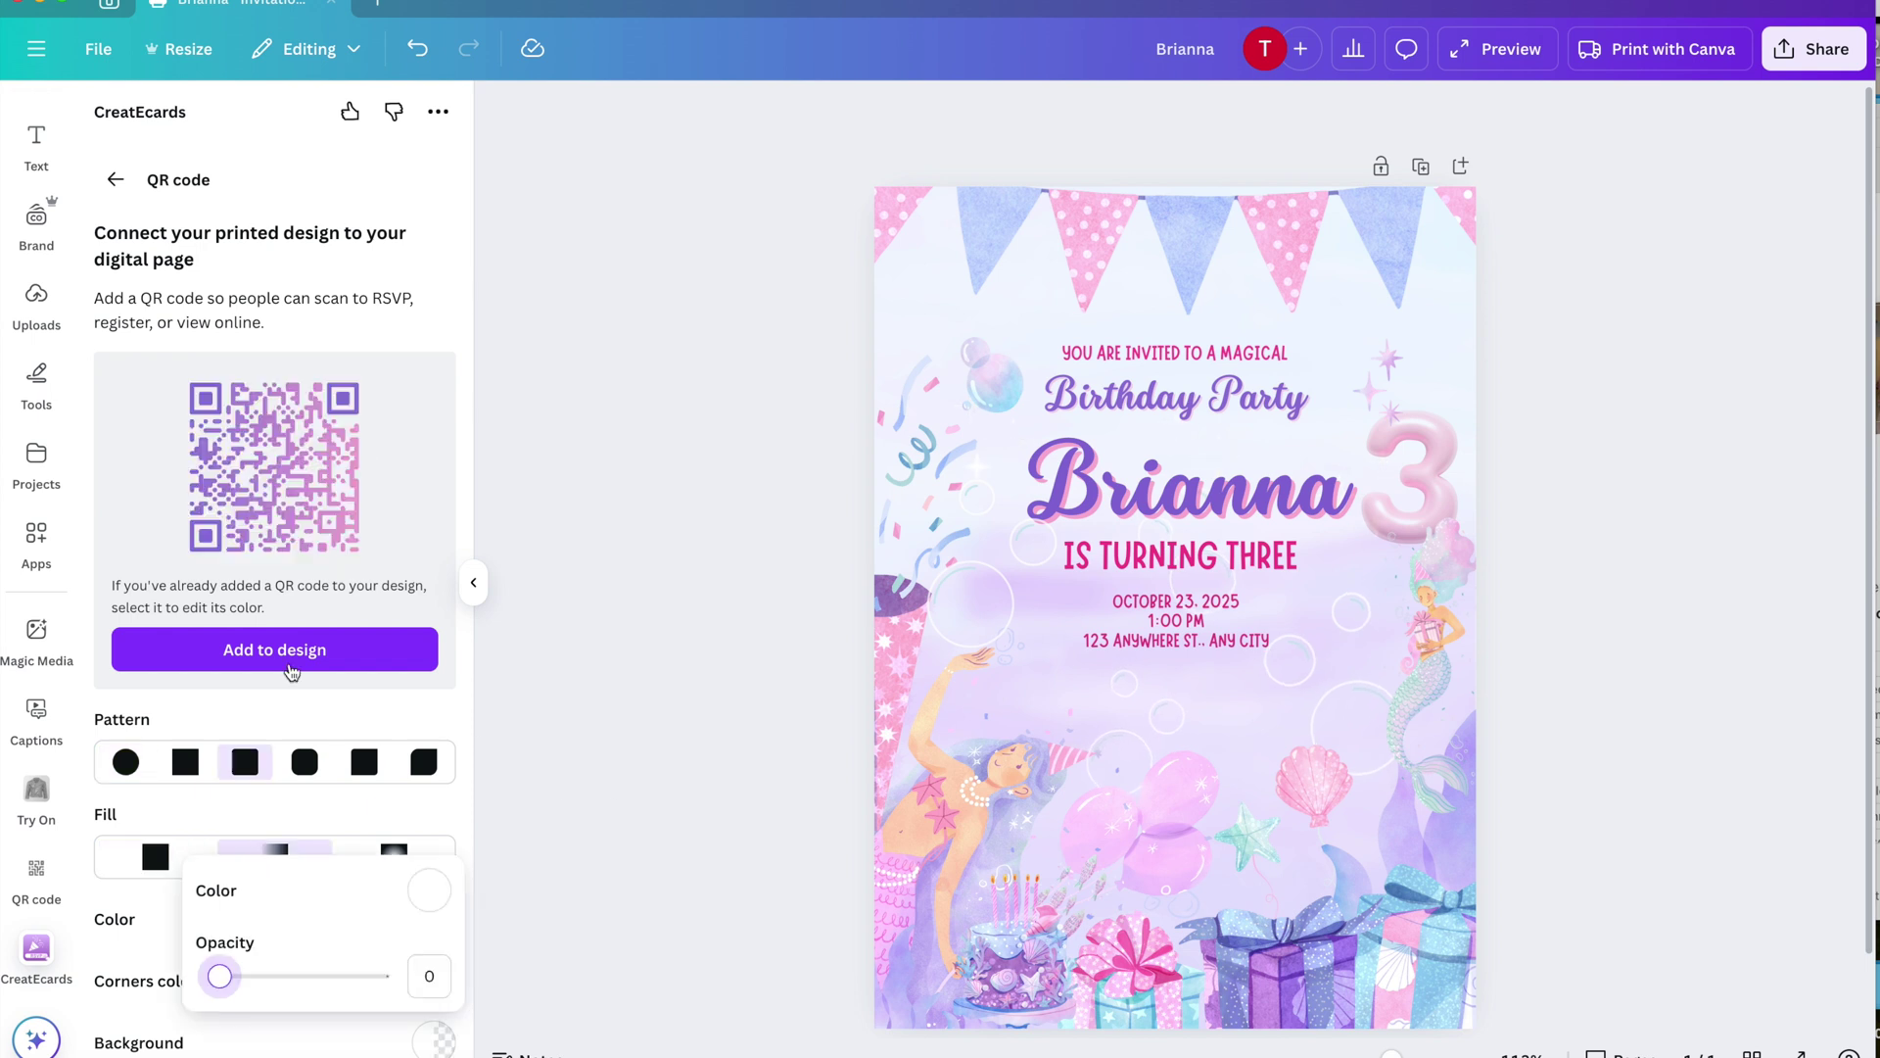
left_click(265, 651)
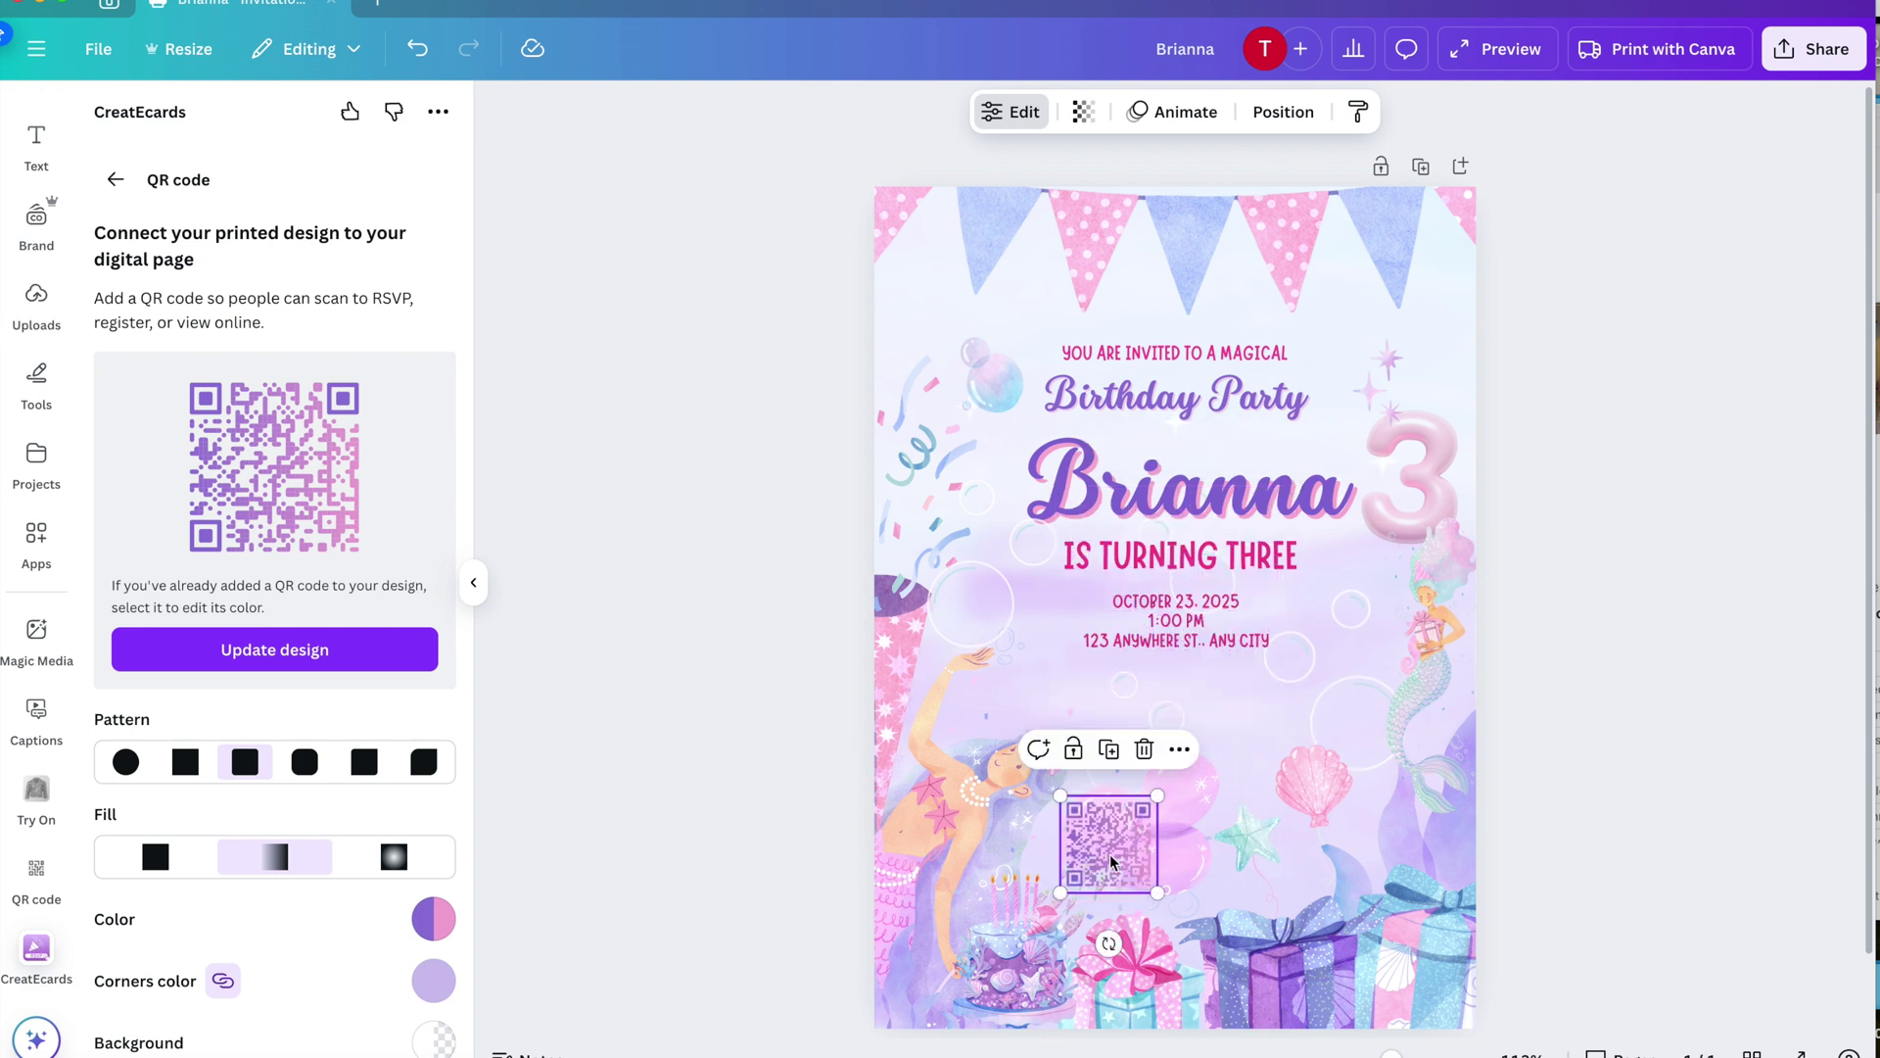
left_click_drag(1114, 857, 1181, 737)
double_click(1202, 786)
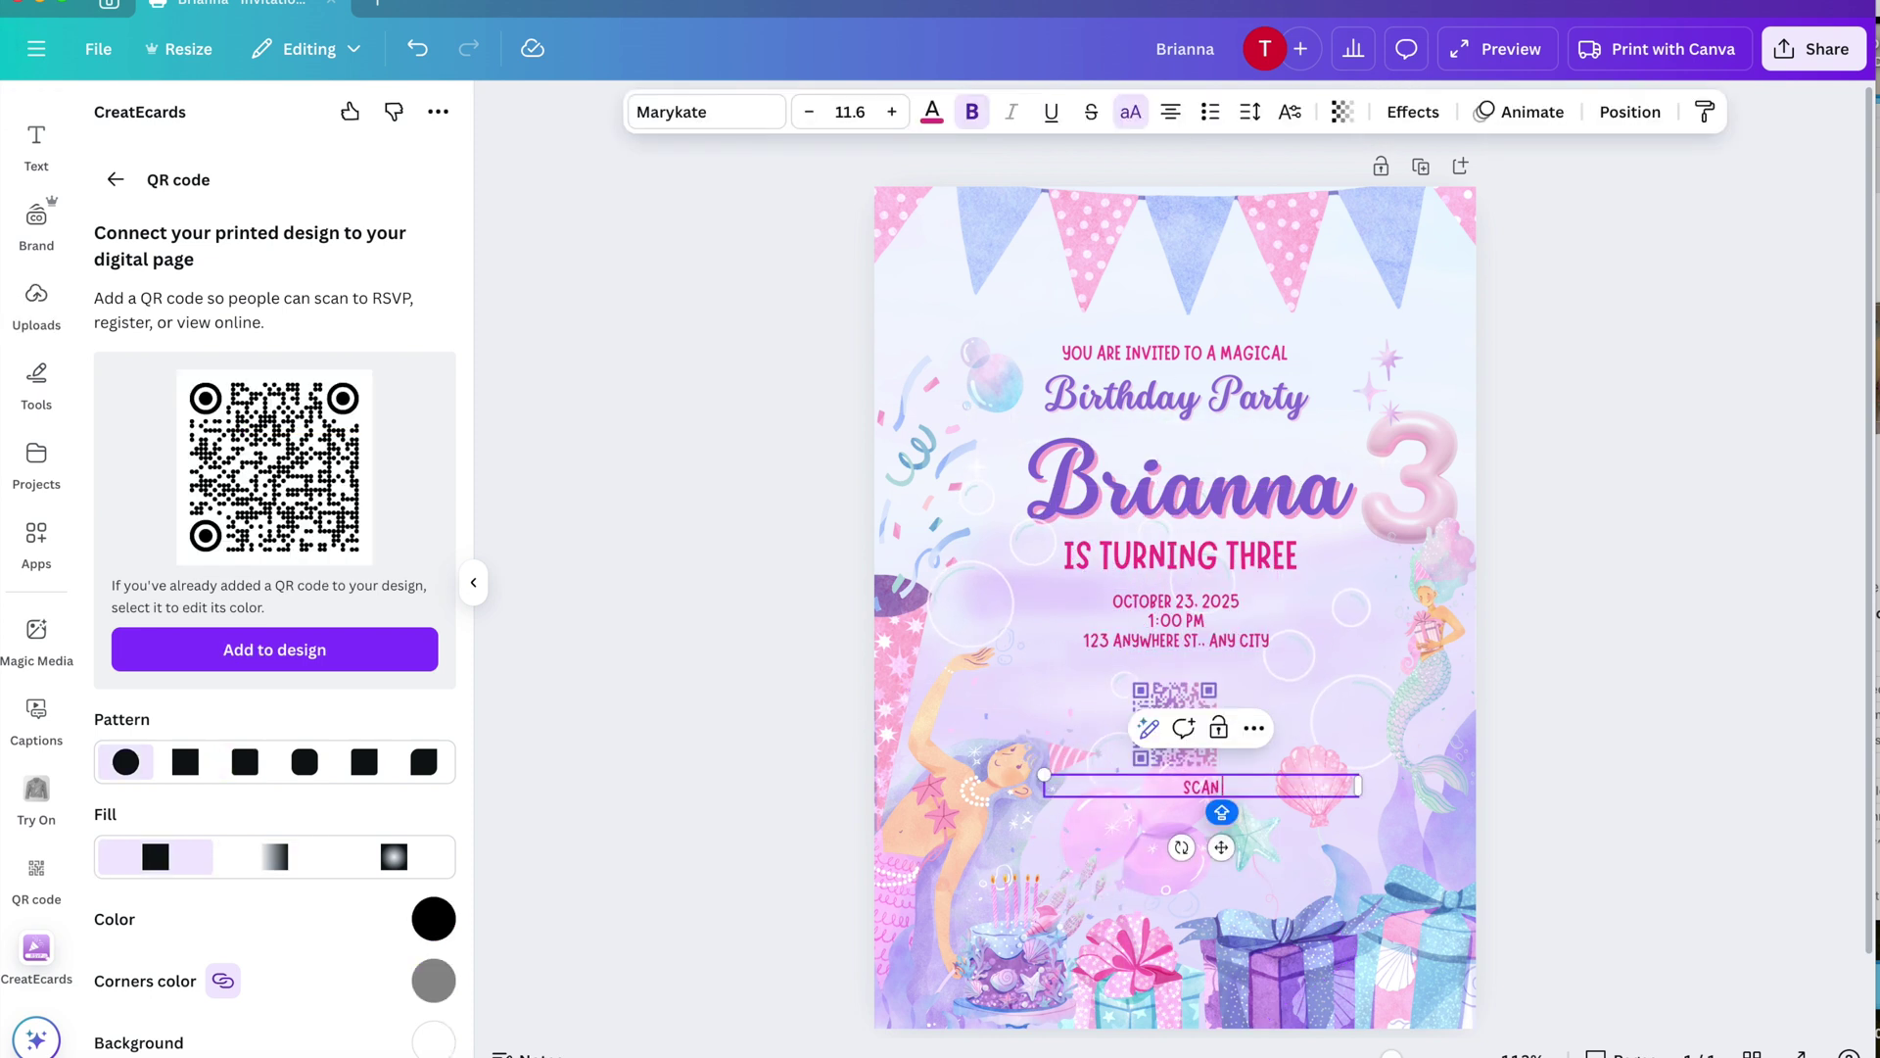
type("ME OR TAP")
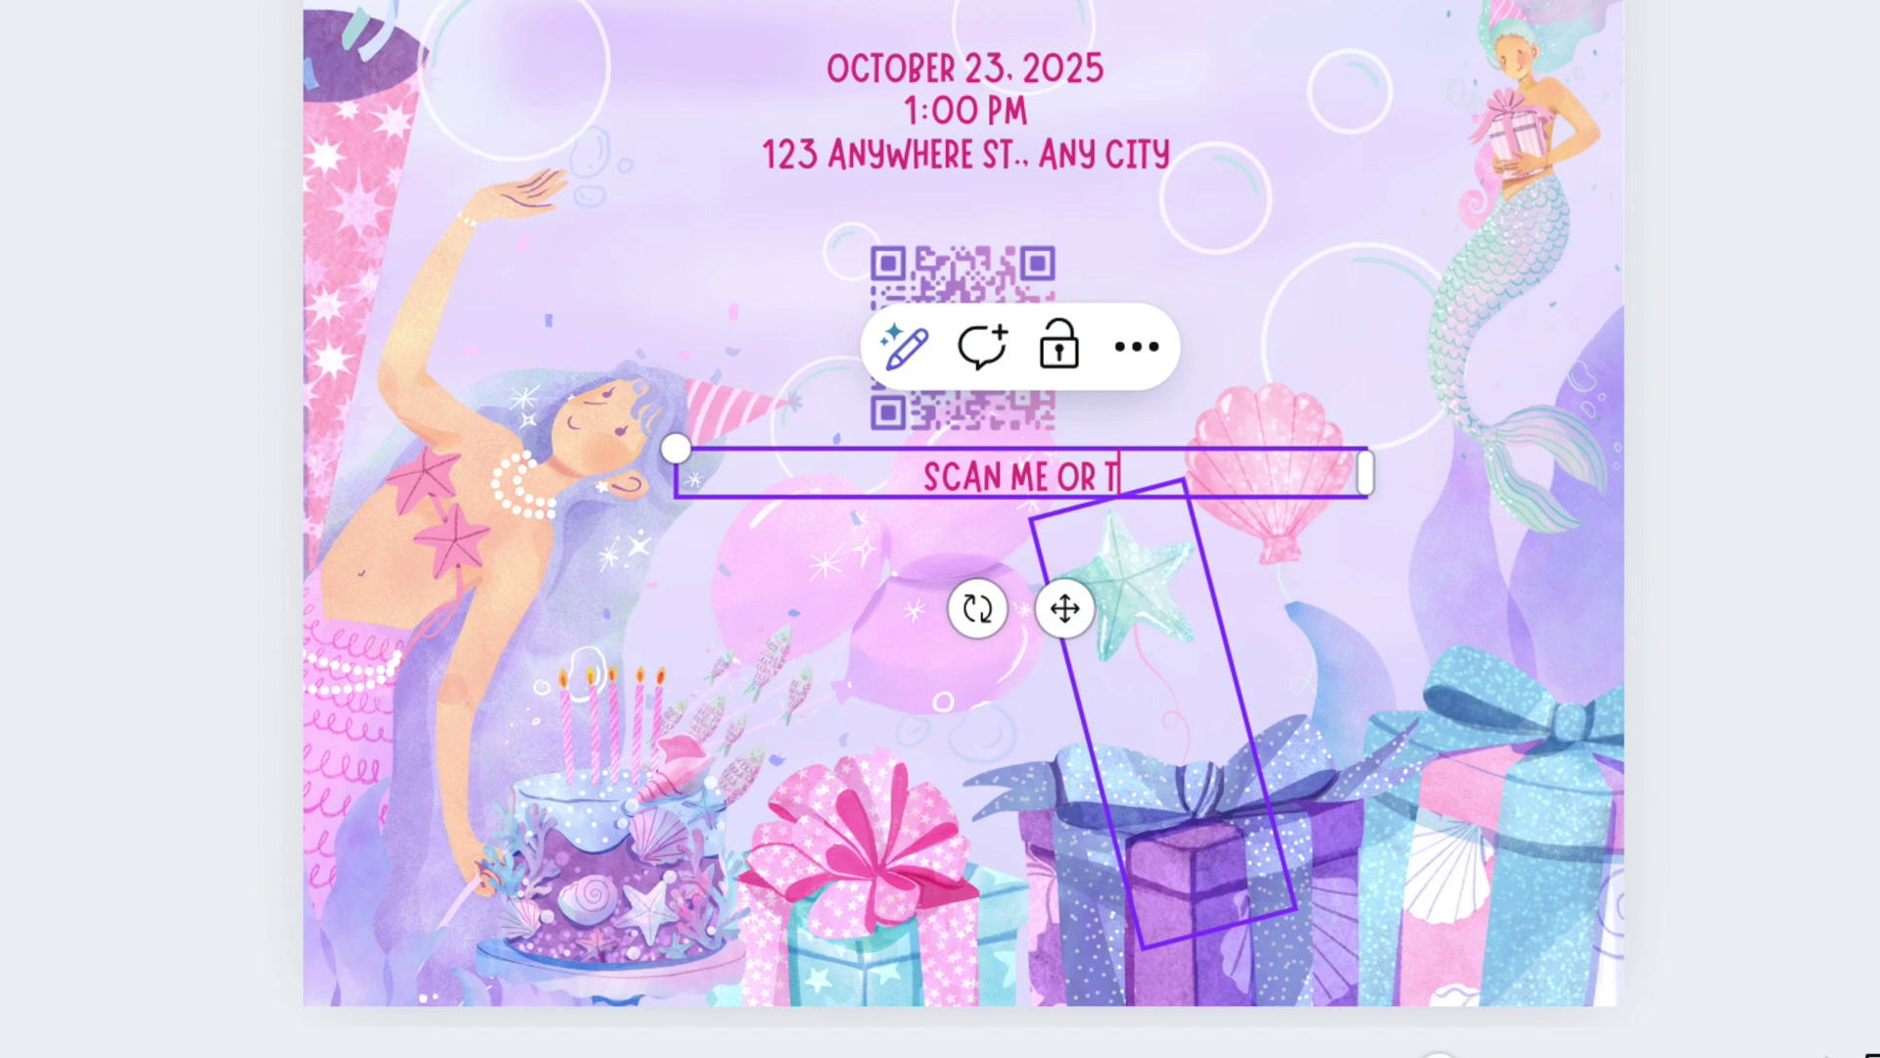
type(" AND HOLD TO RSVP")
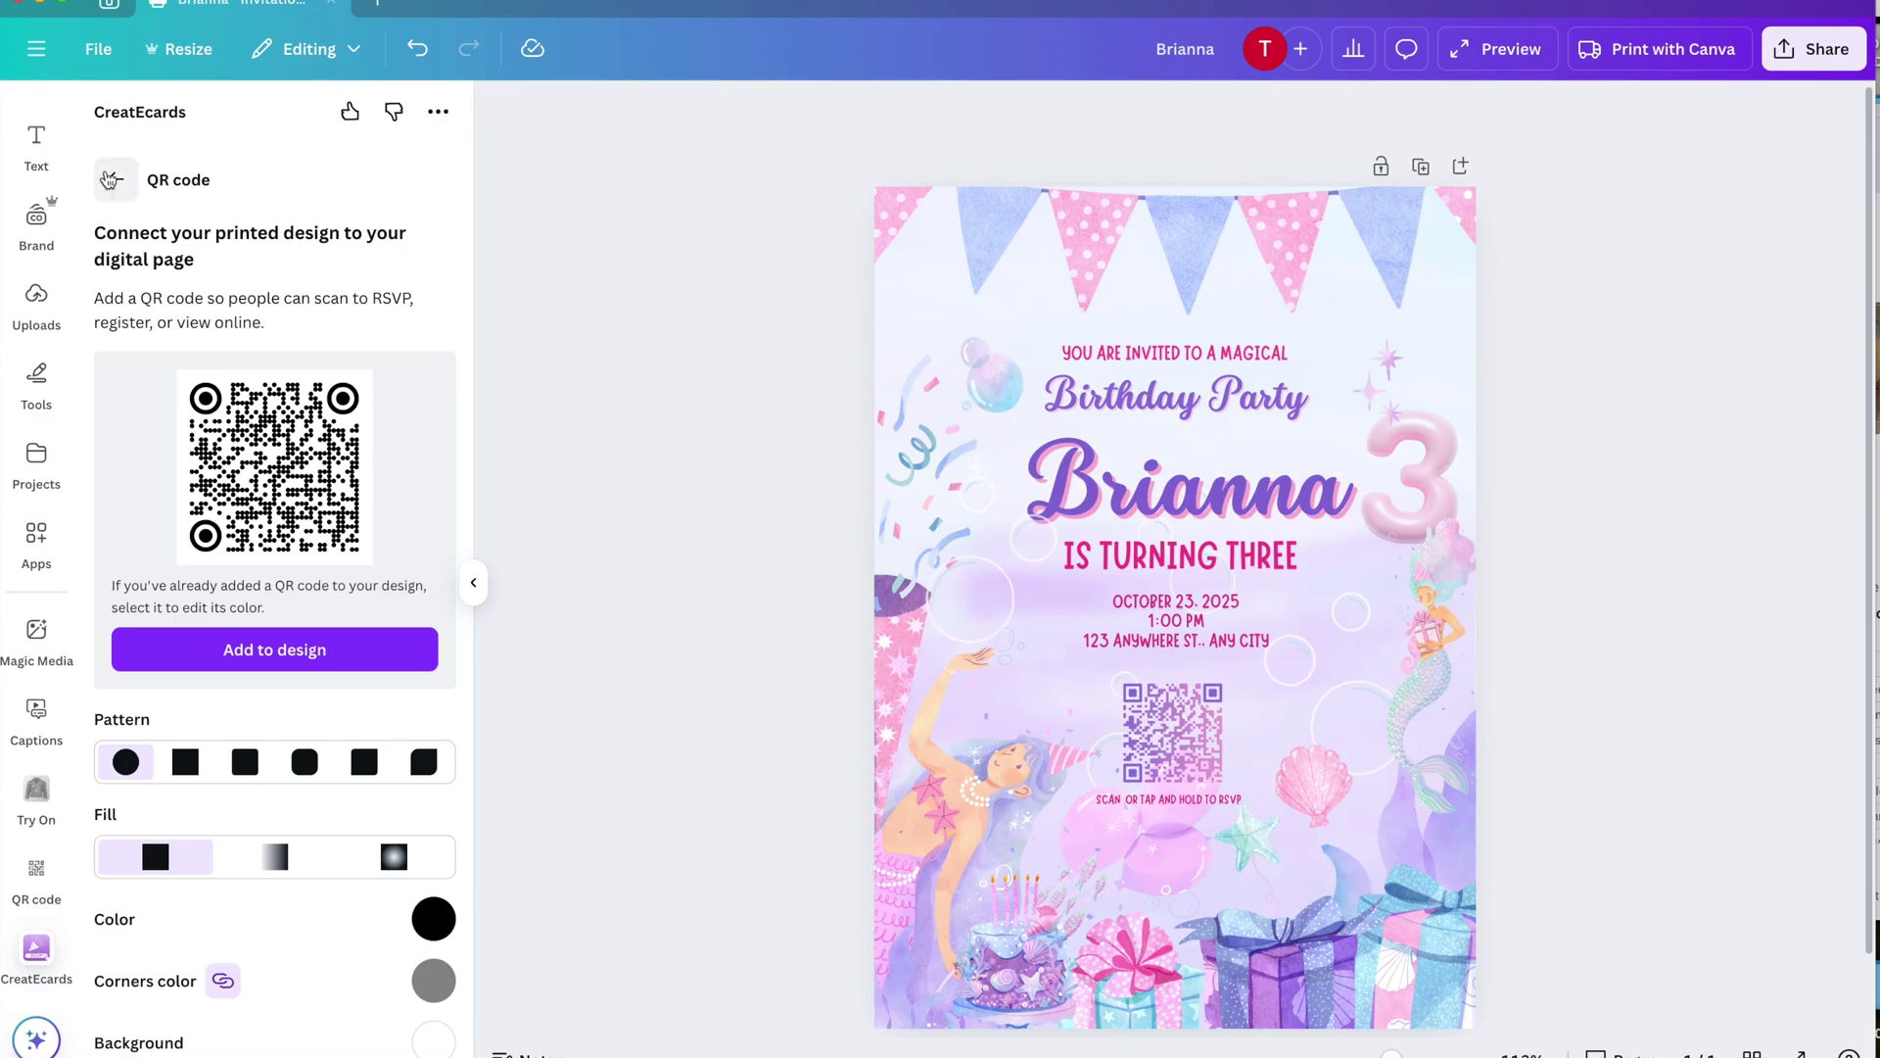
left_click(109, 180)
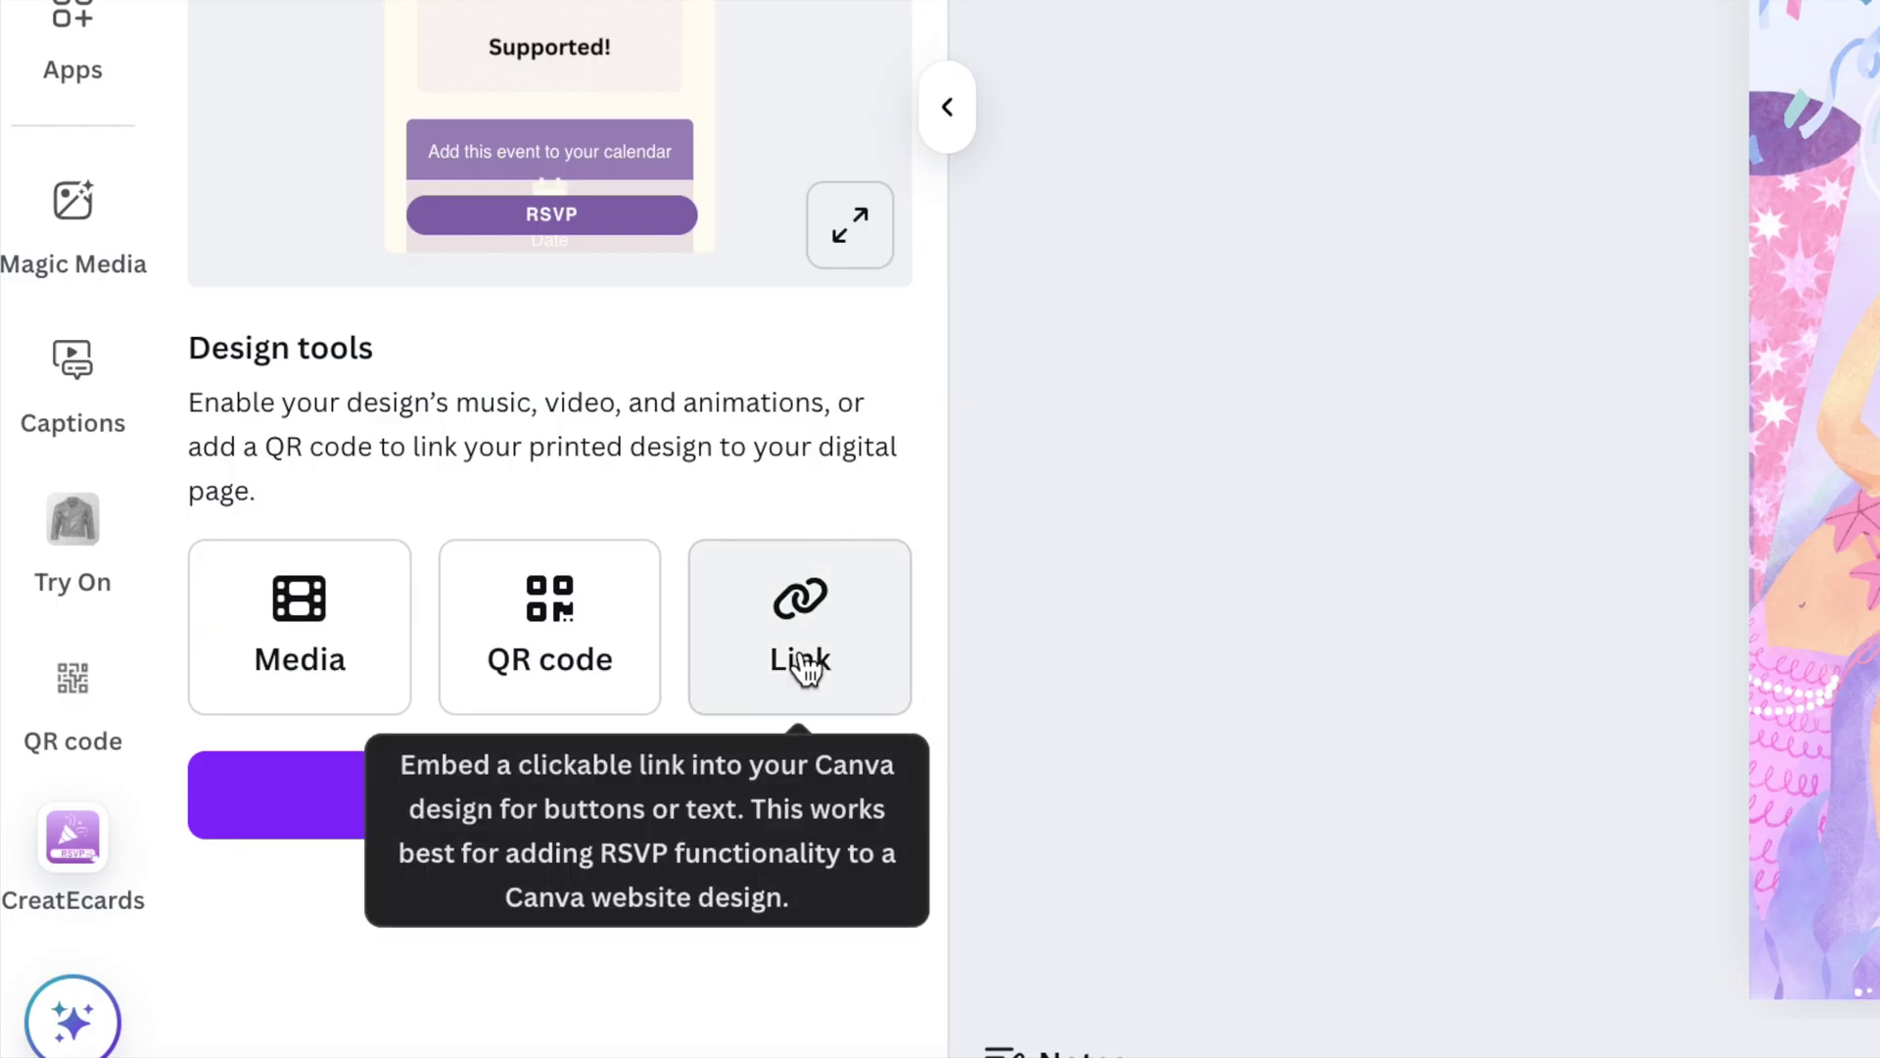
- Copy the event page link from CreatEcards' Link tool
left_click(803, 668)
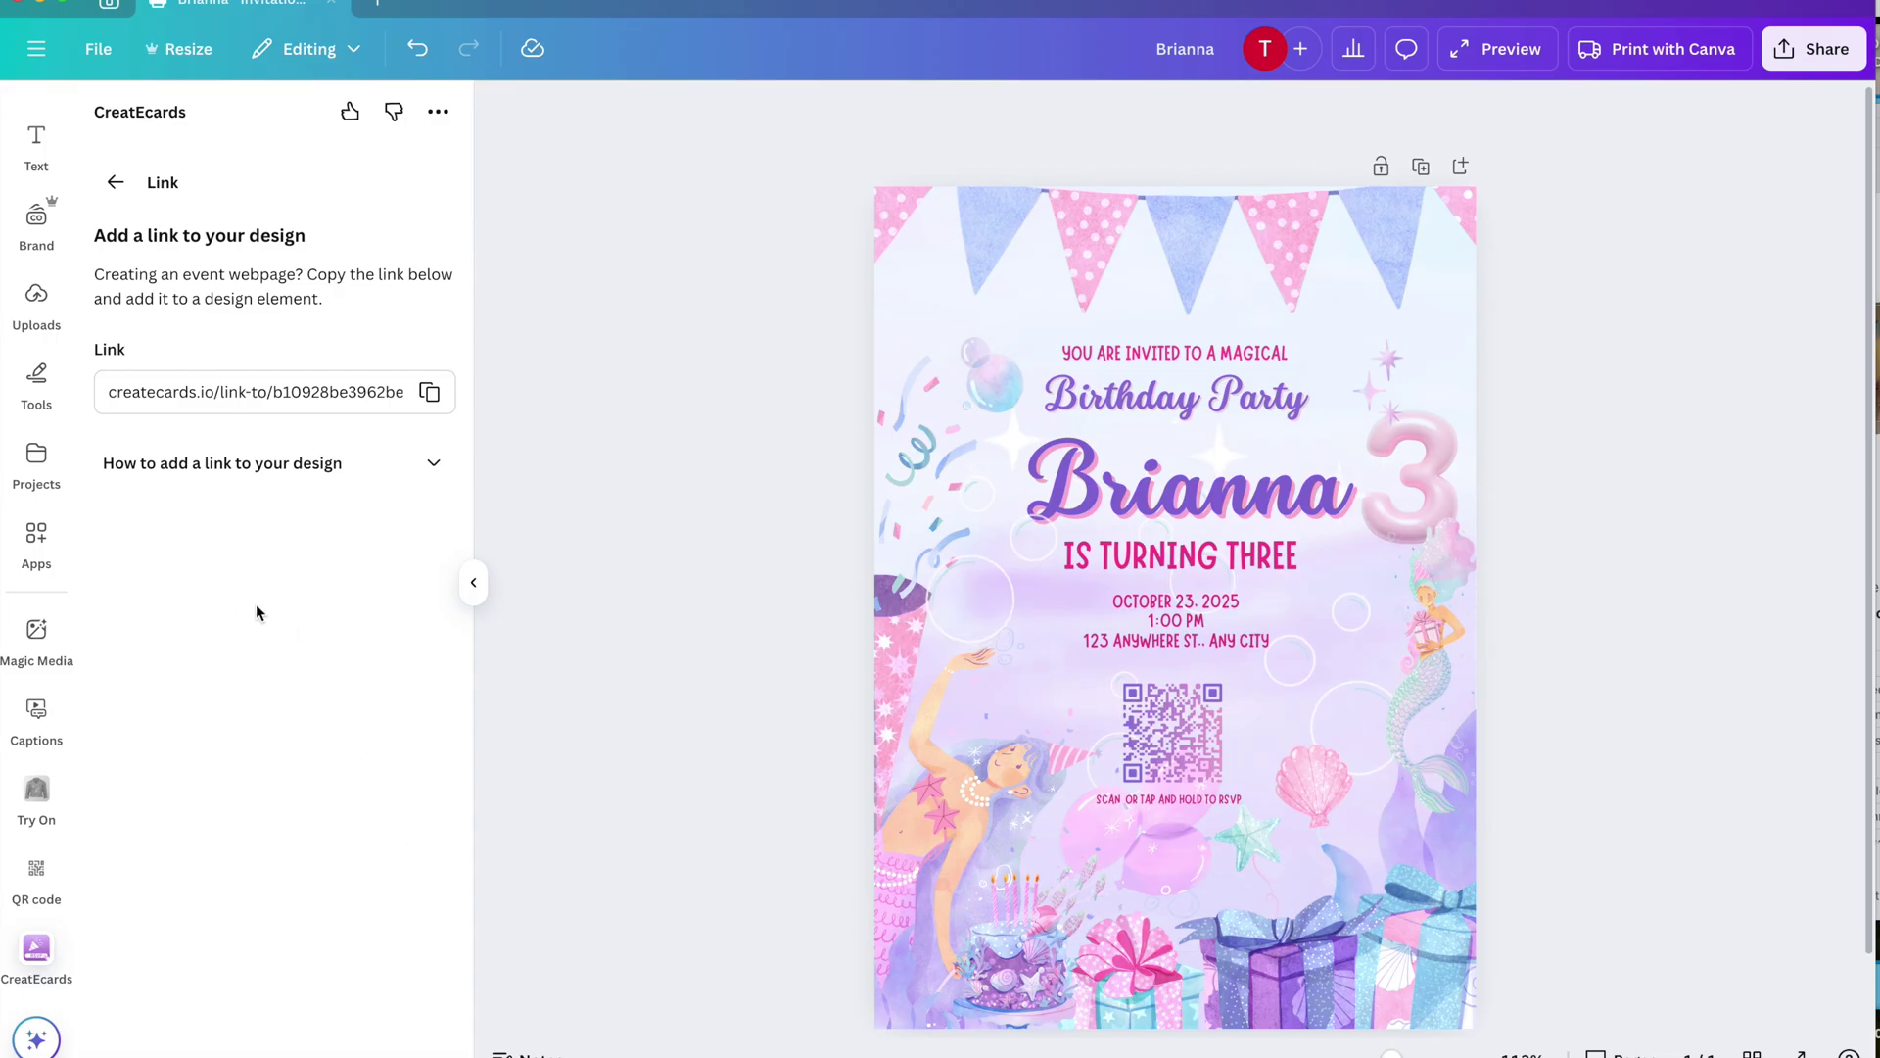
left_click(429, 392)
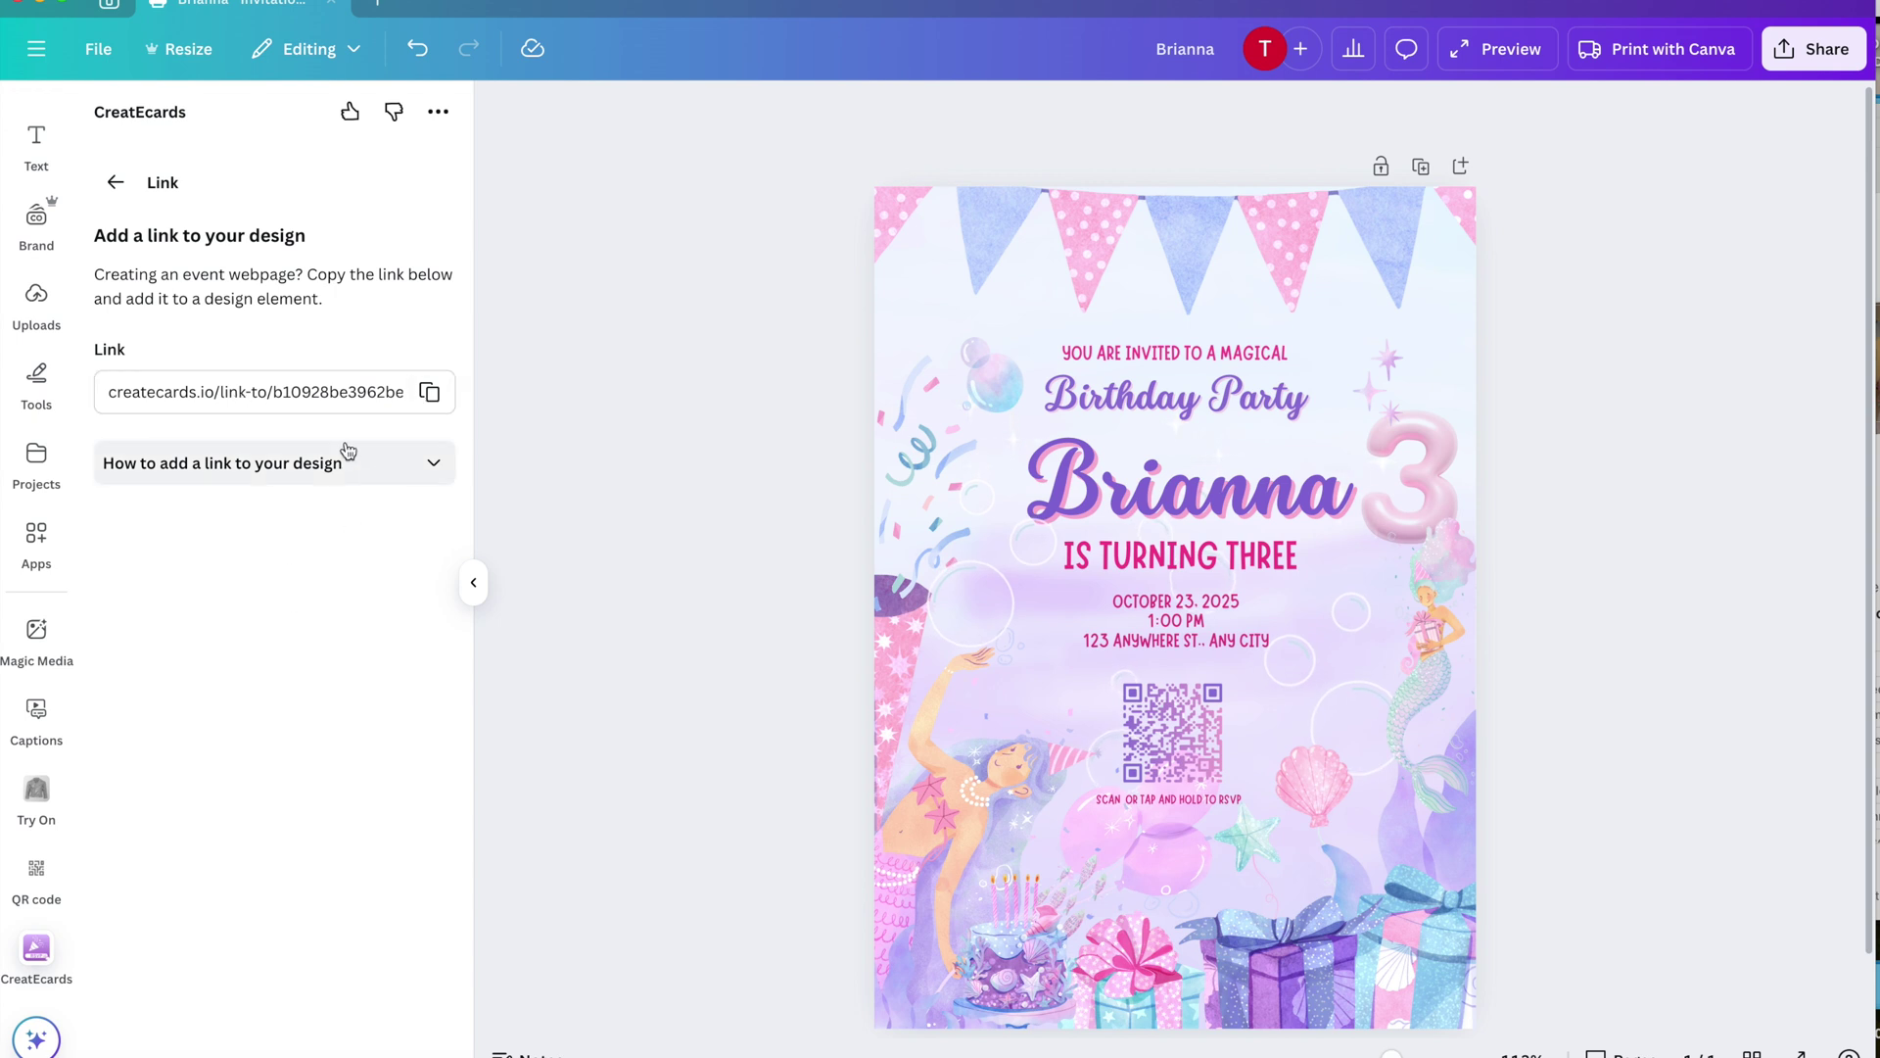
left_click(115, 182)
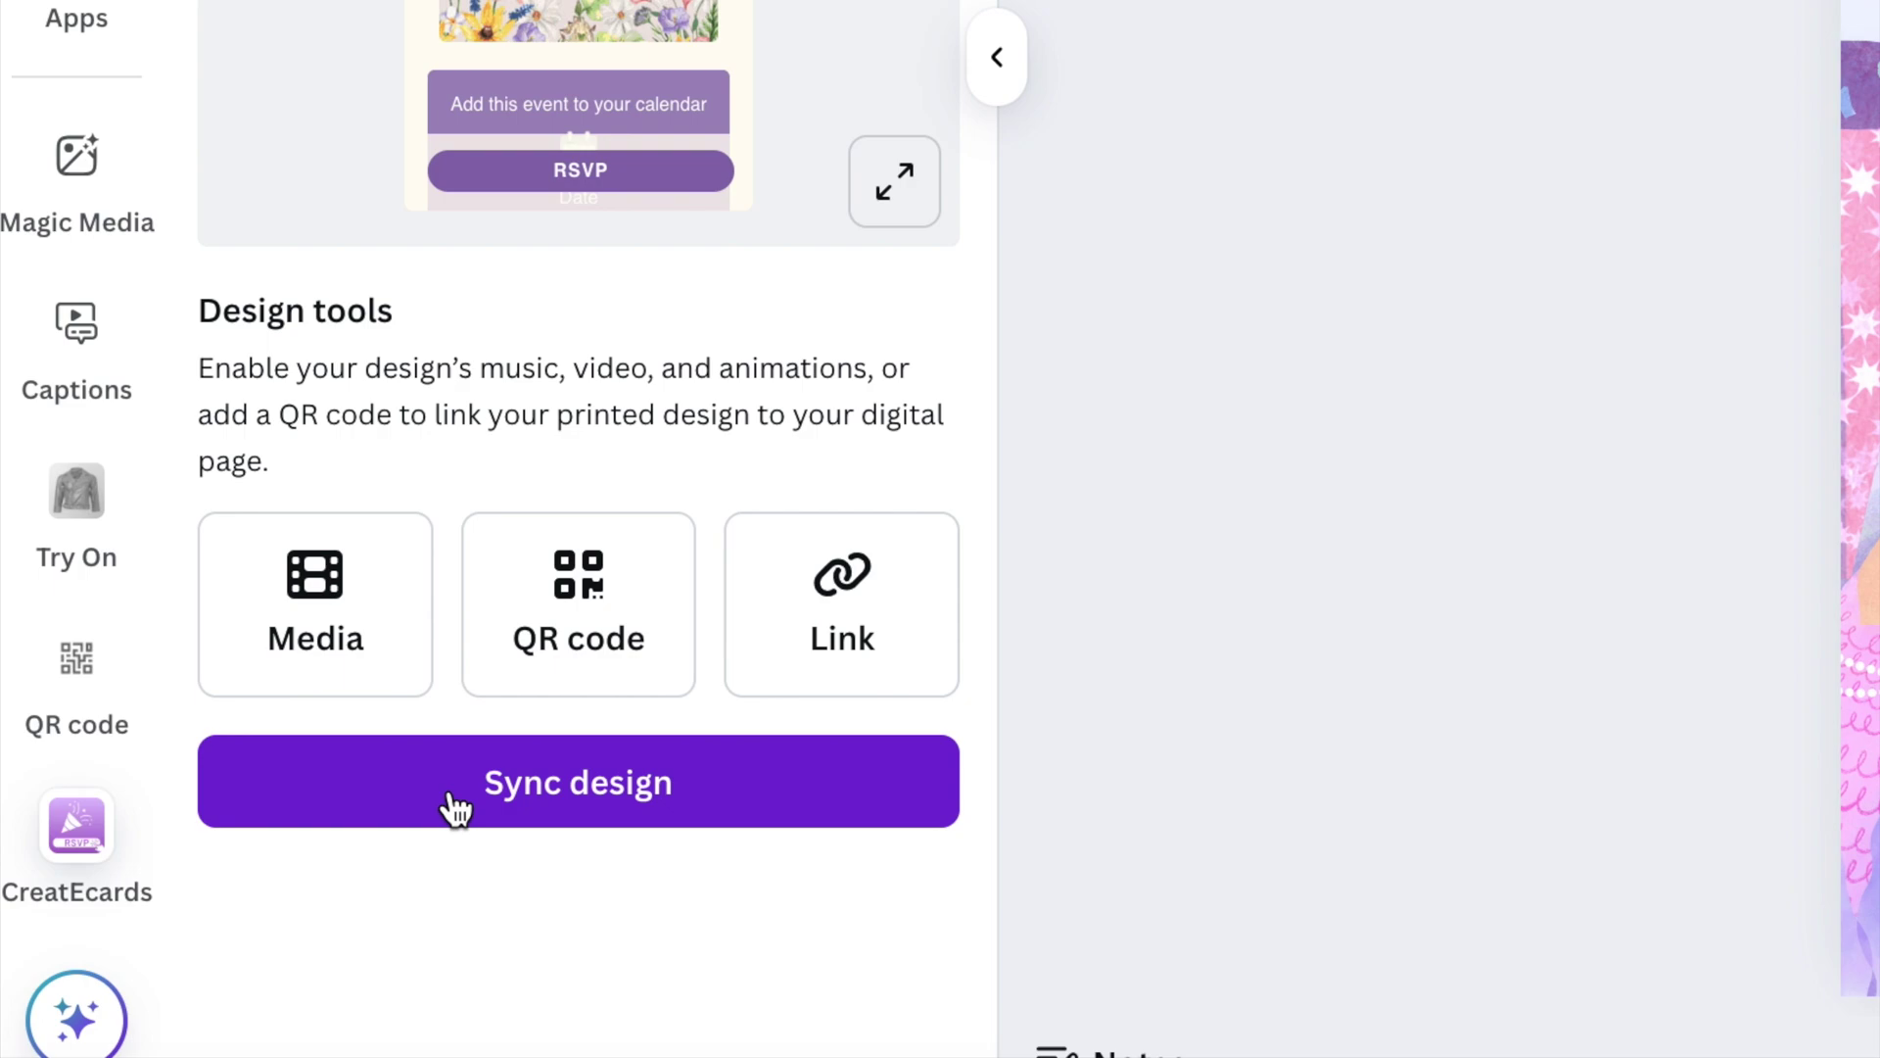
- Sync the design to CreatEcards as an online invitation and continue to createcards.io
left_click(456, 808)
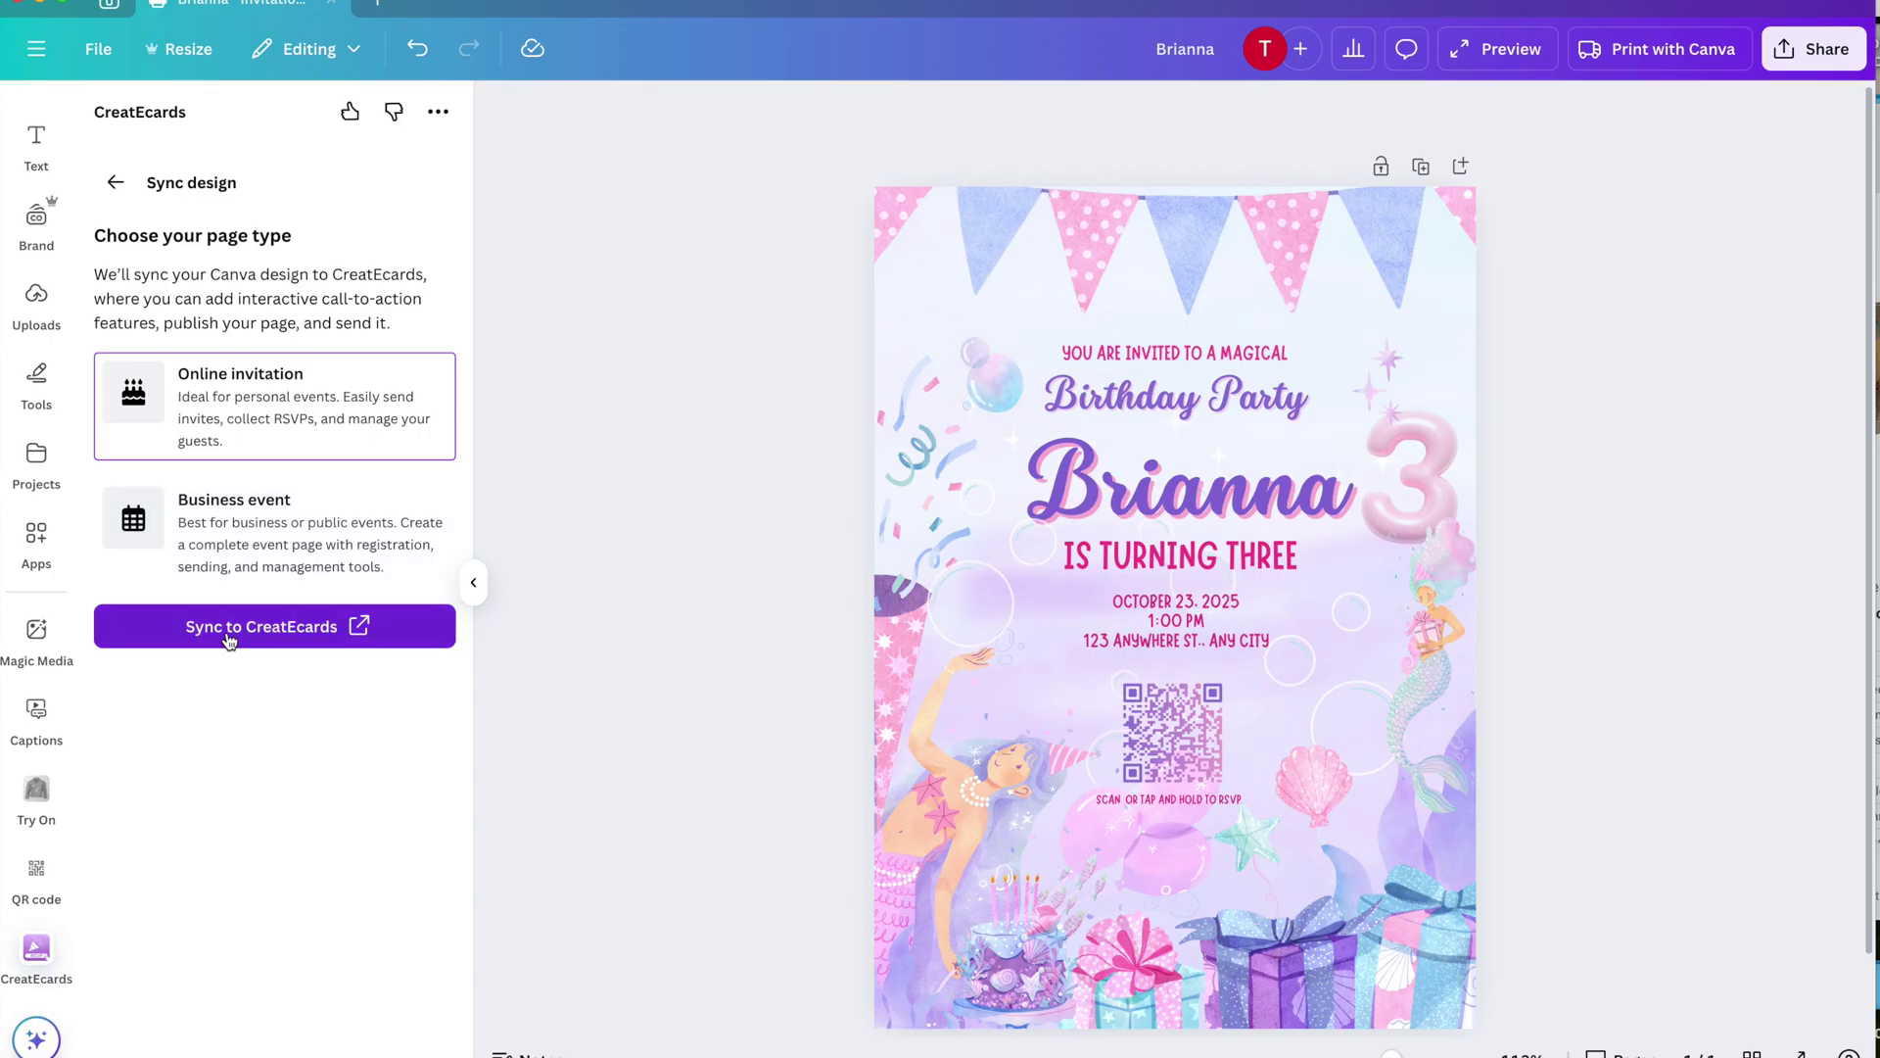
left_click(228, 640)
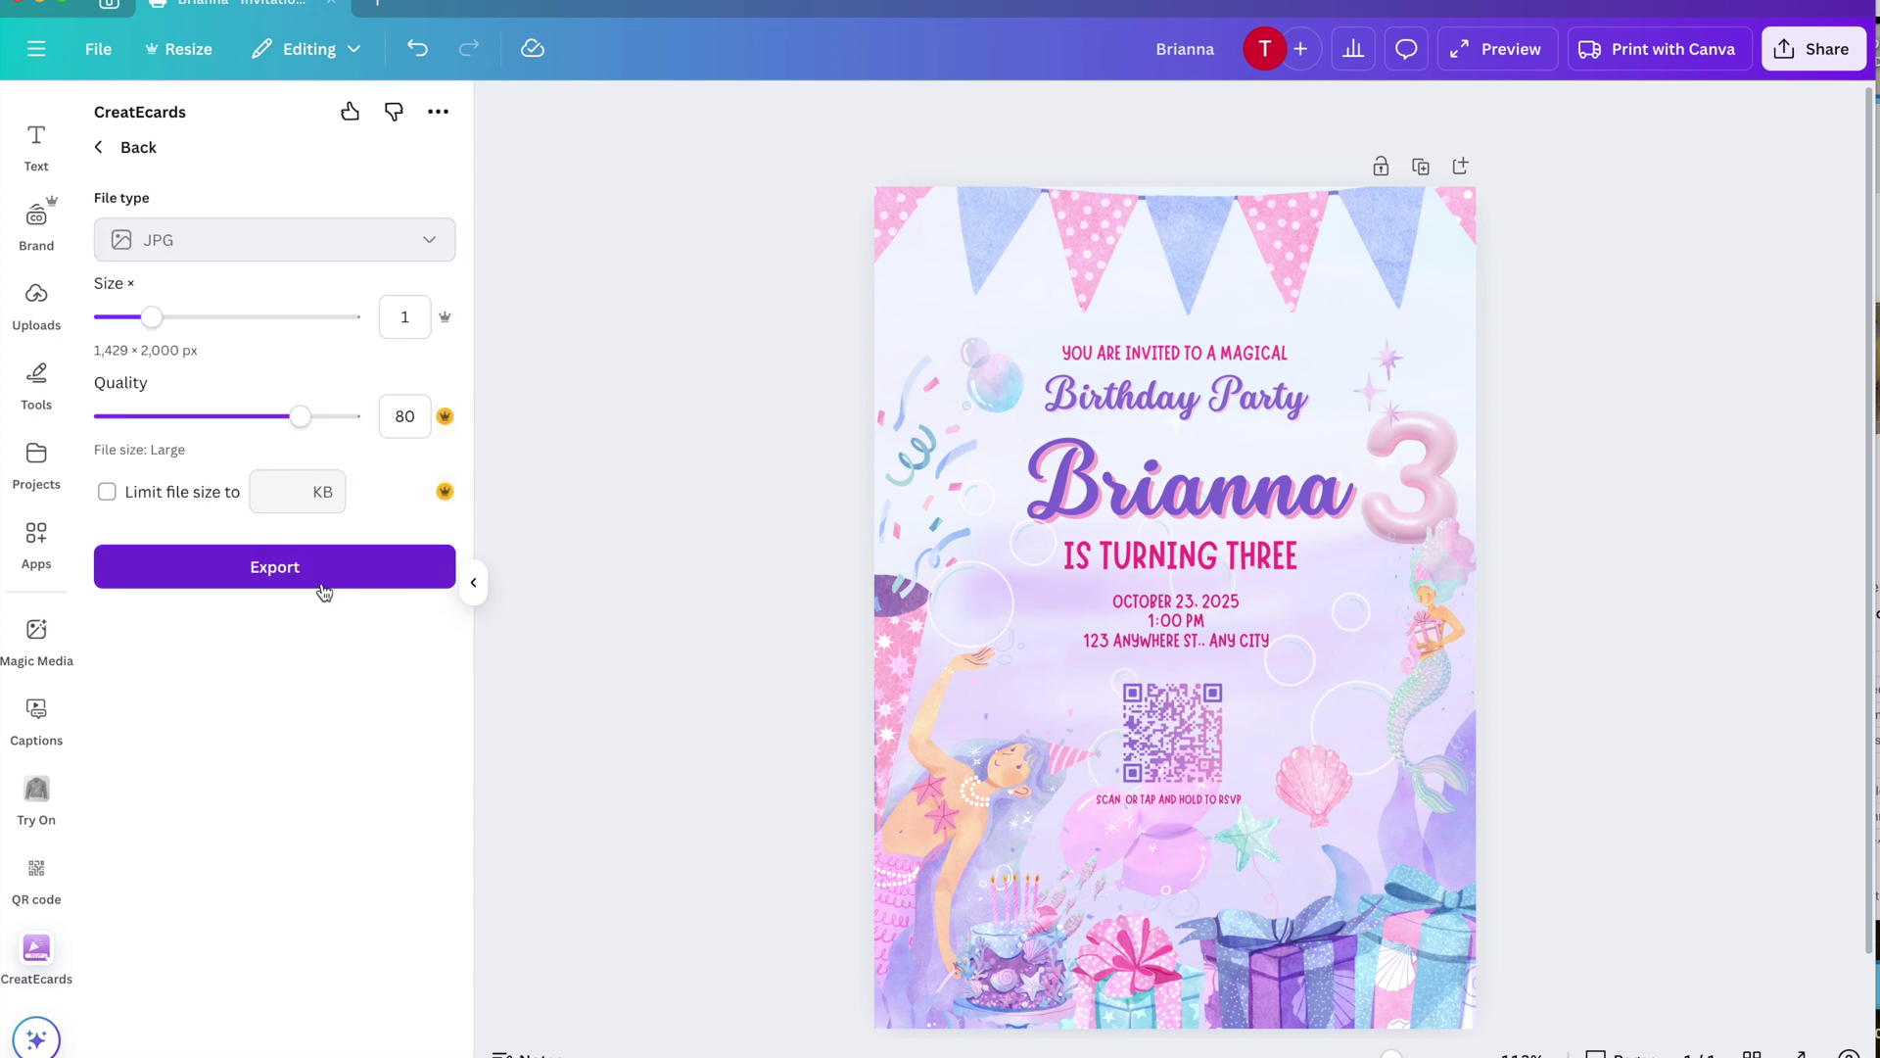
left_click(334, 576)
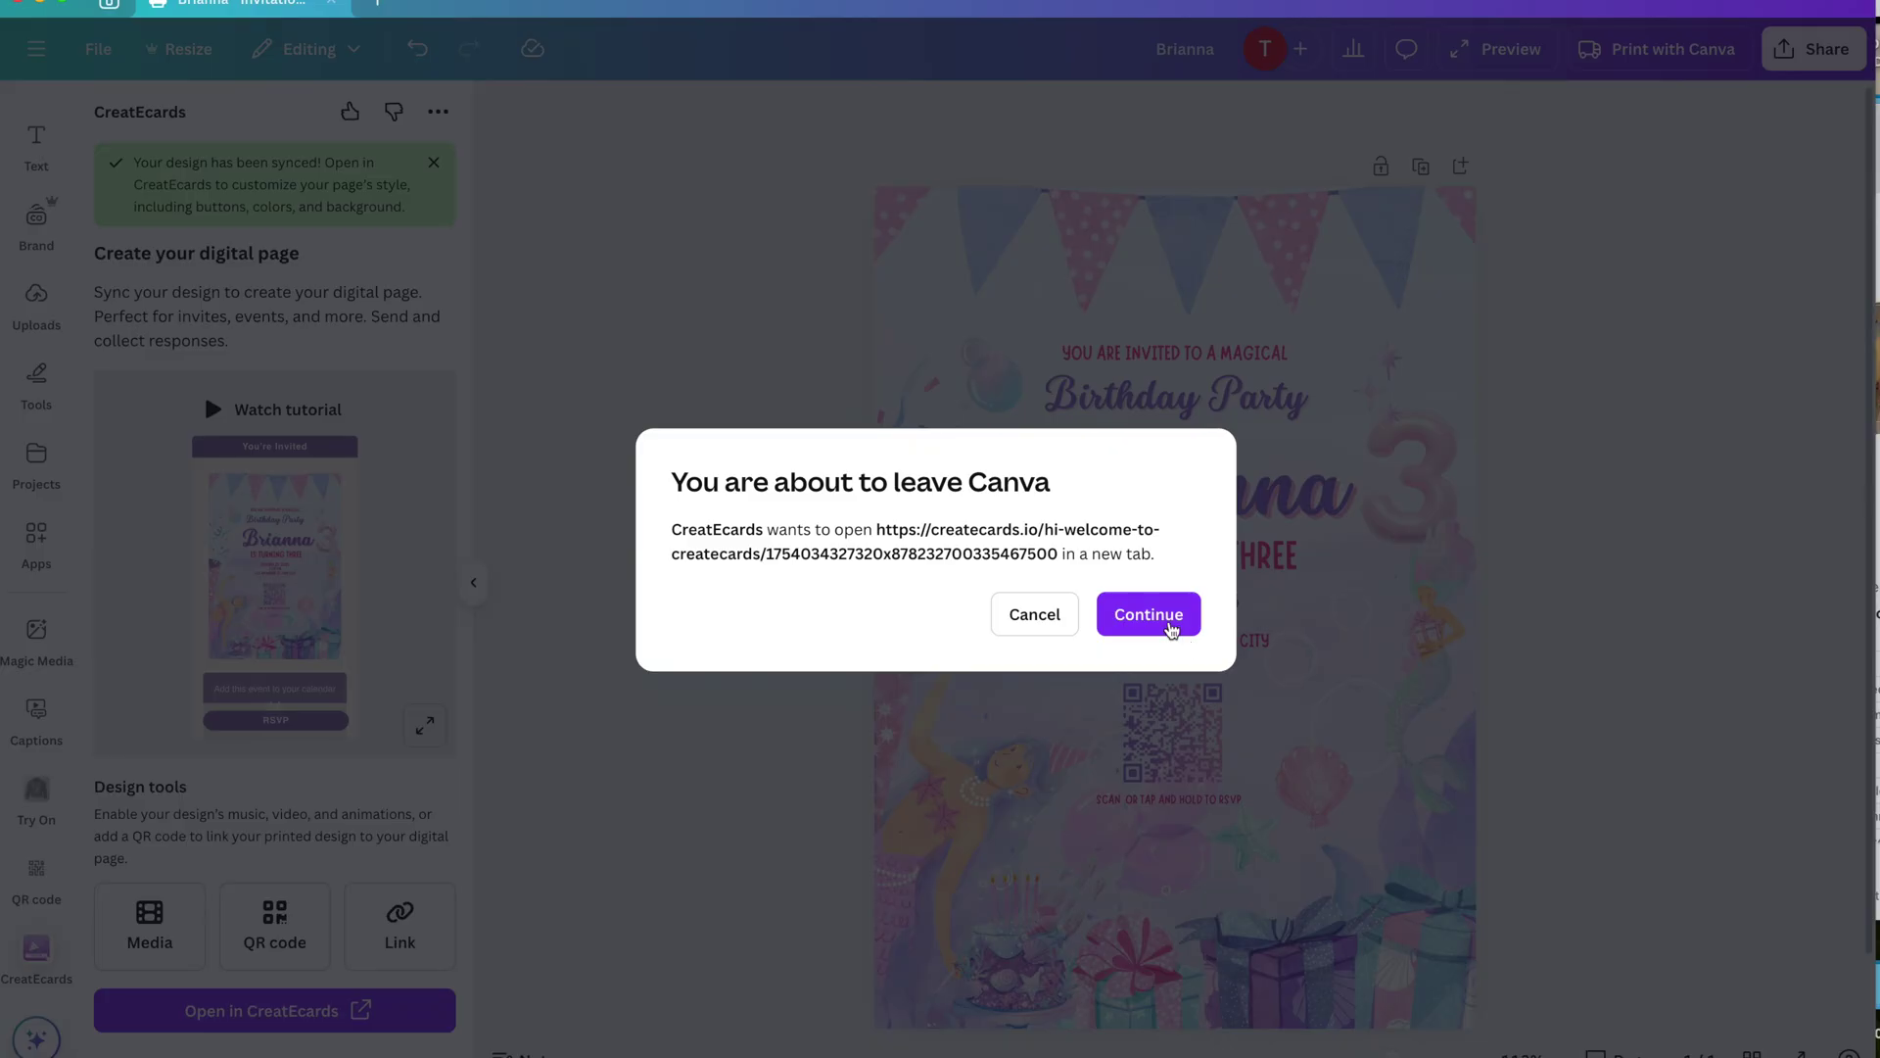
left_click(1161, 615)
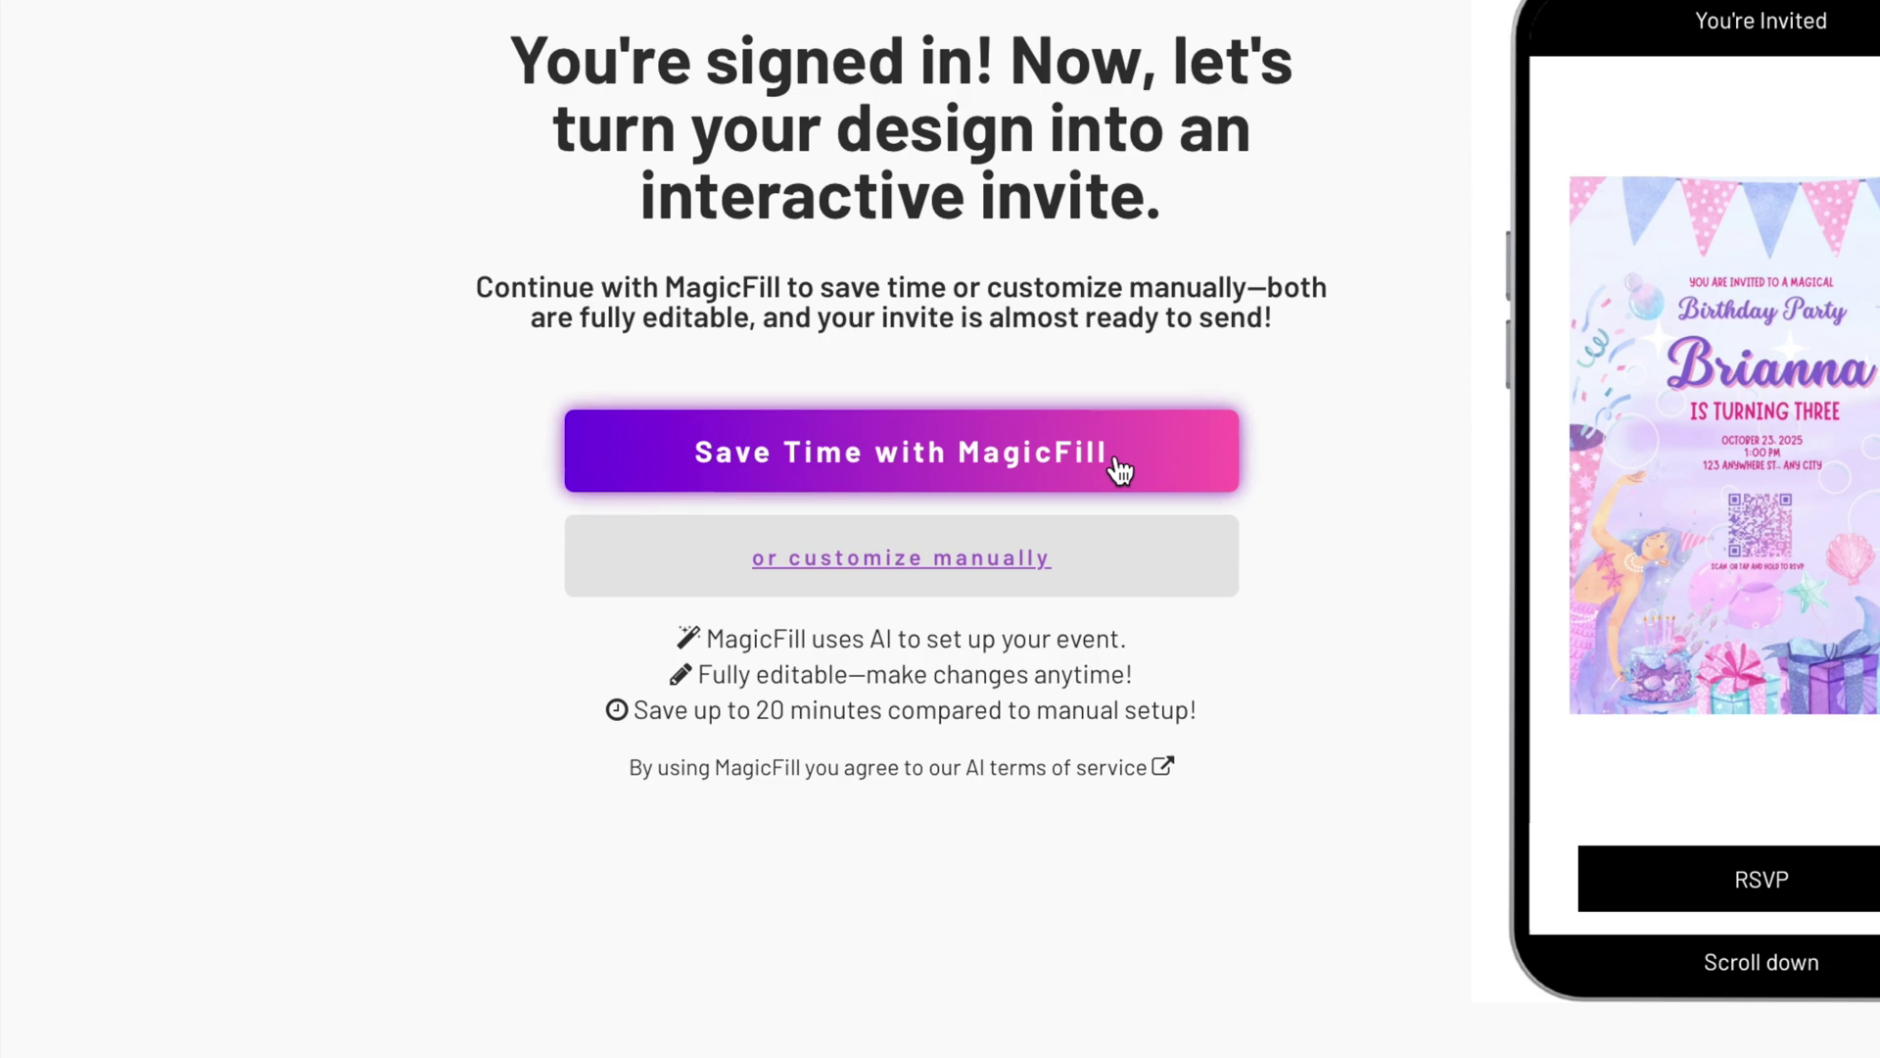
- Let MagicFill pre-populate the event from the design, then continue to the Event Details review
left_click(1070, 449)
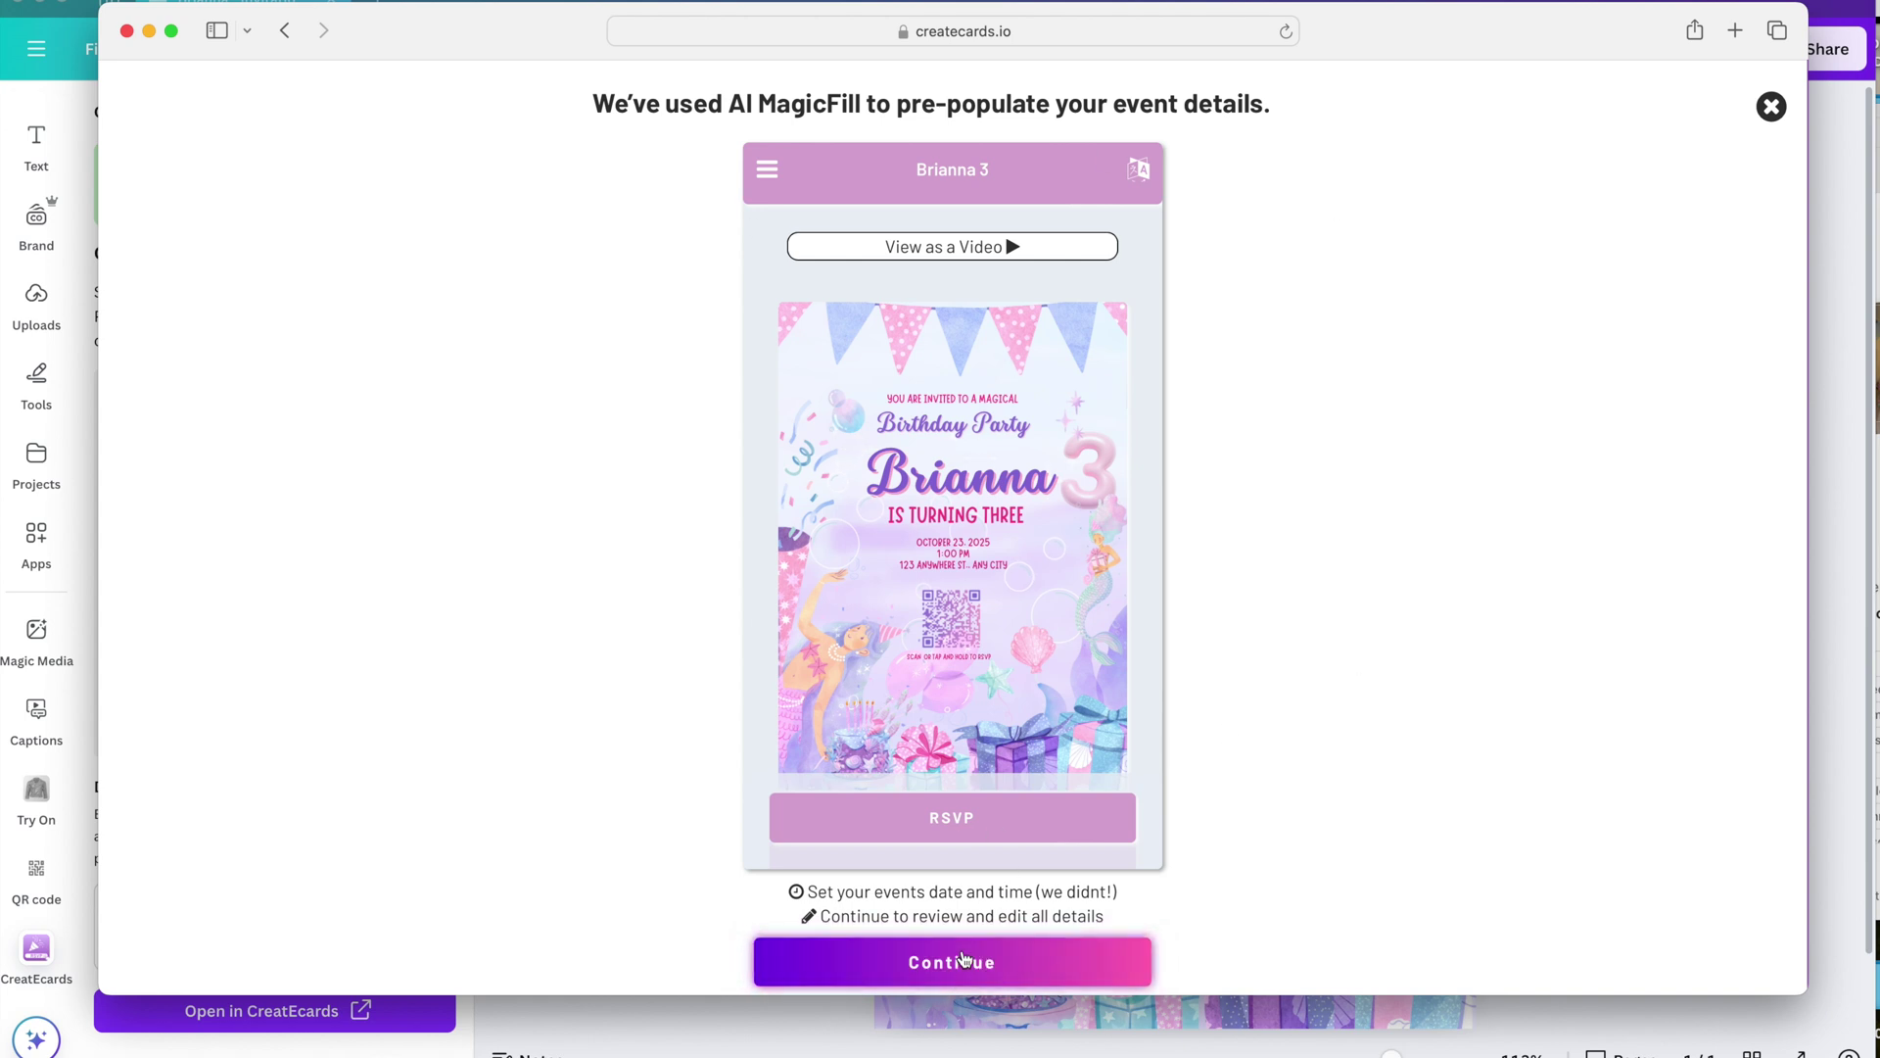
left_click(949, 969)
- Check the pre-filled event title and move on to the Country field
scroll(1448, 519, "down", 1)
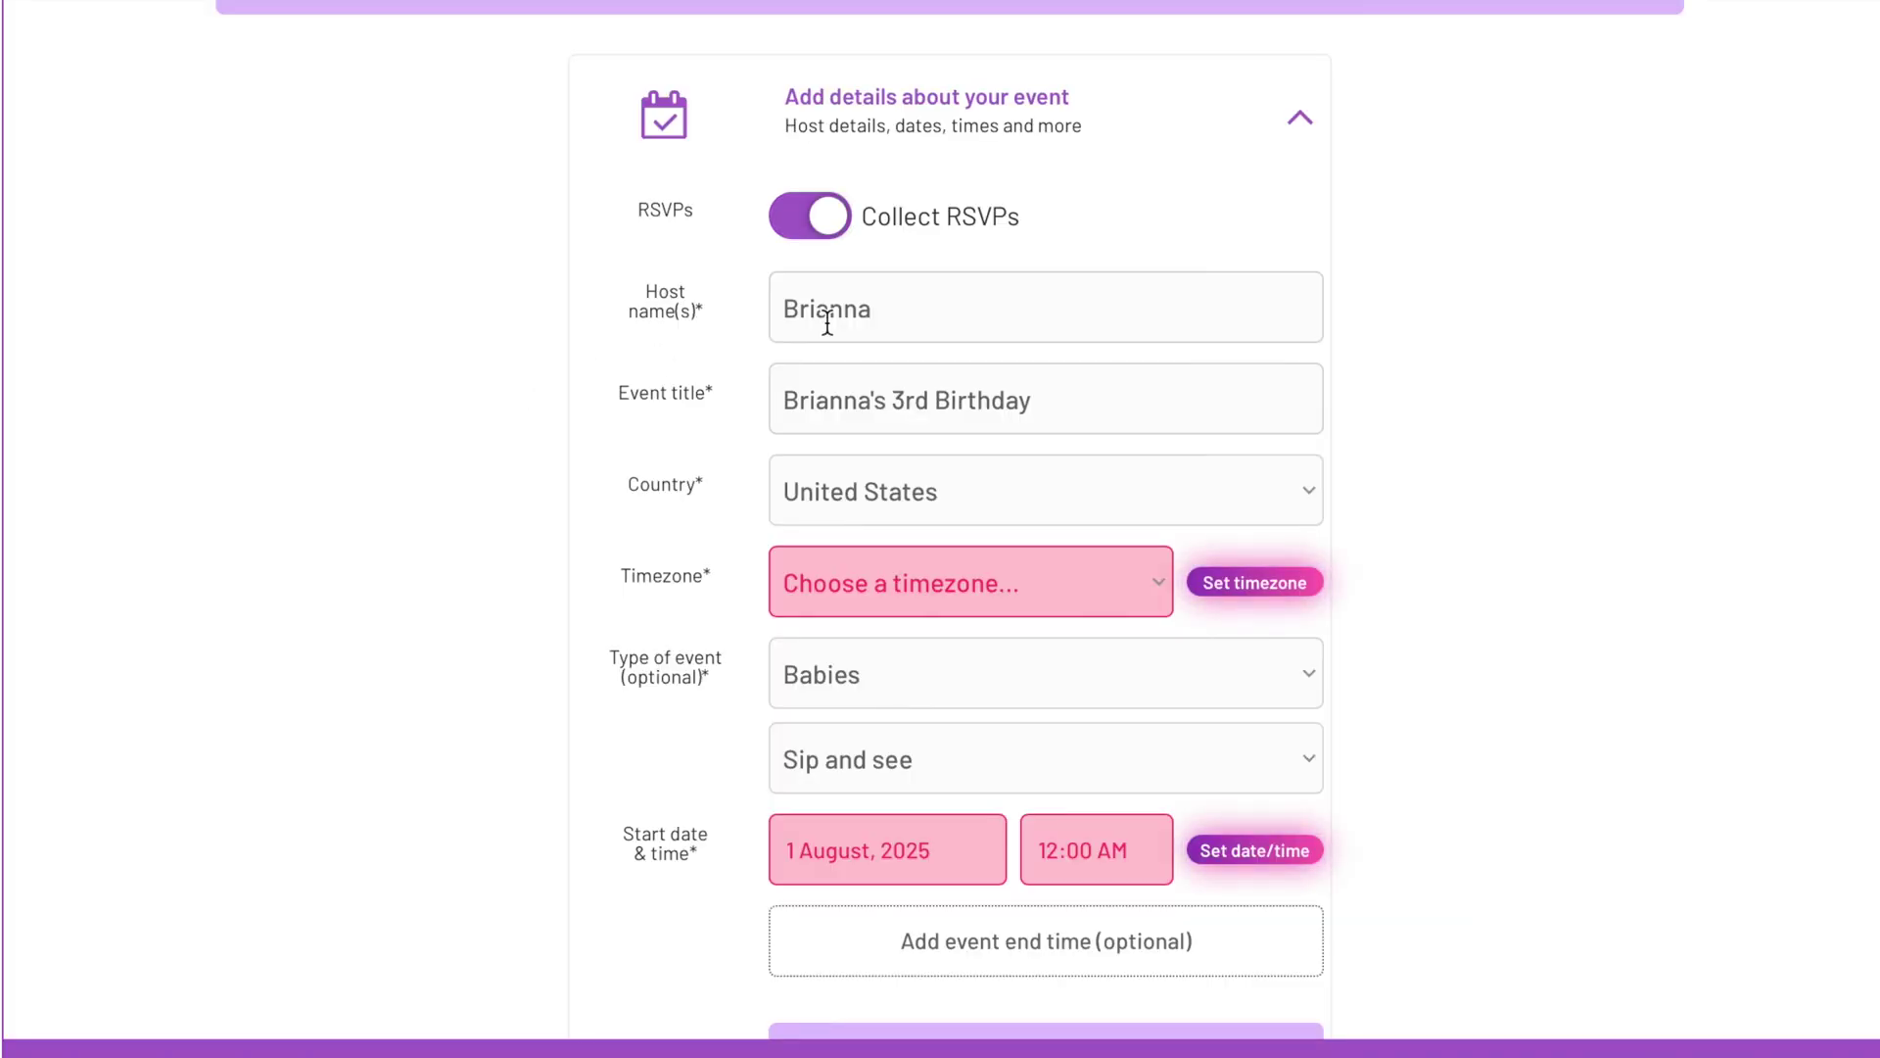
left_click(1214, 646)
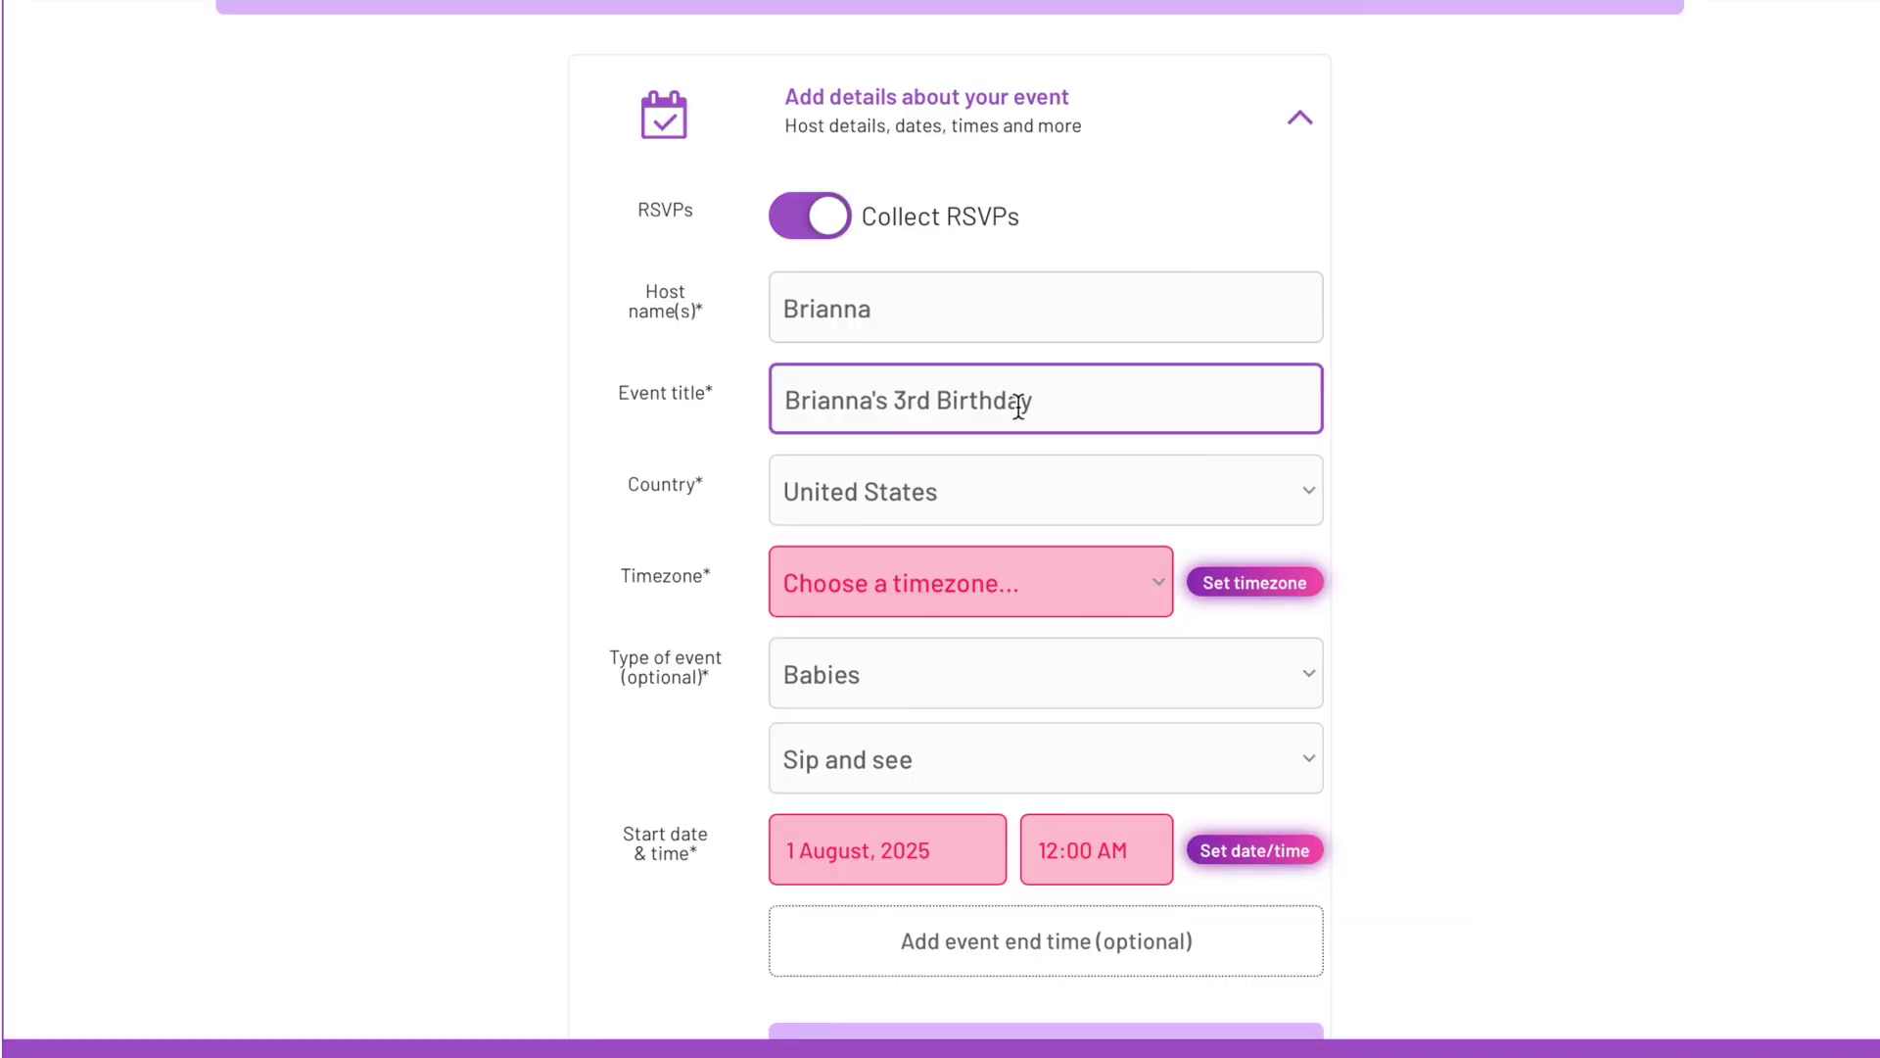
left_click(1024, 437)
left_click(990, 407)
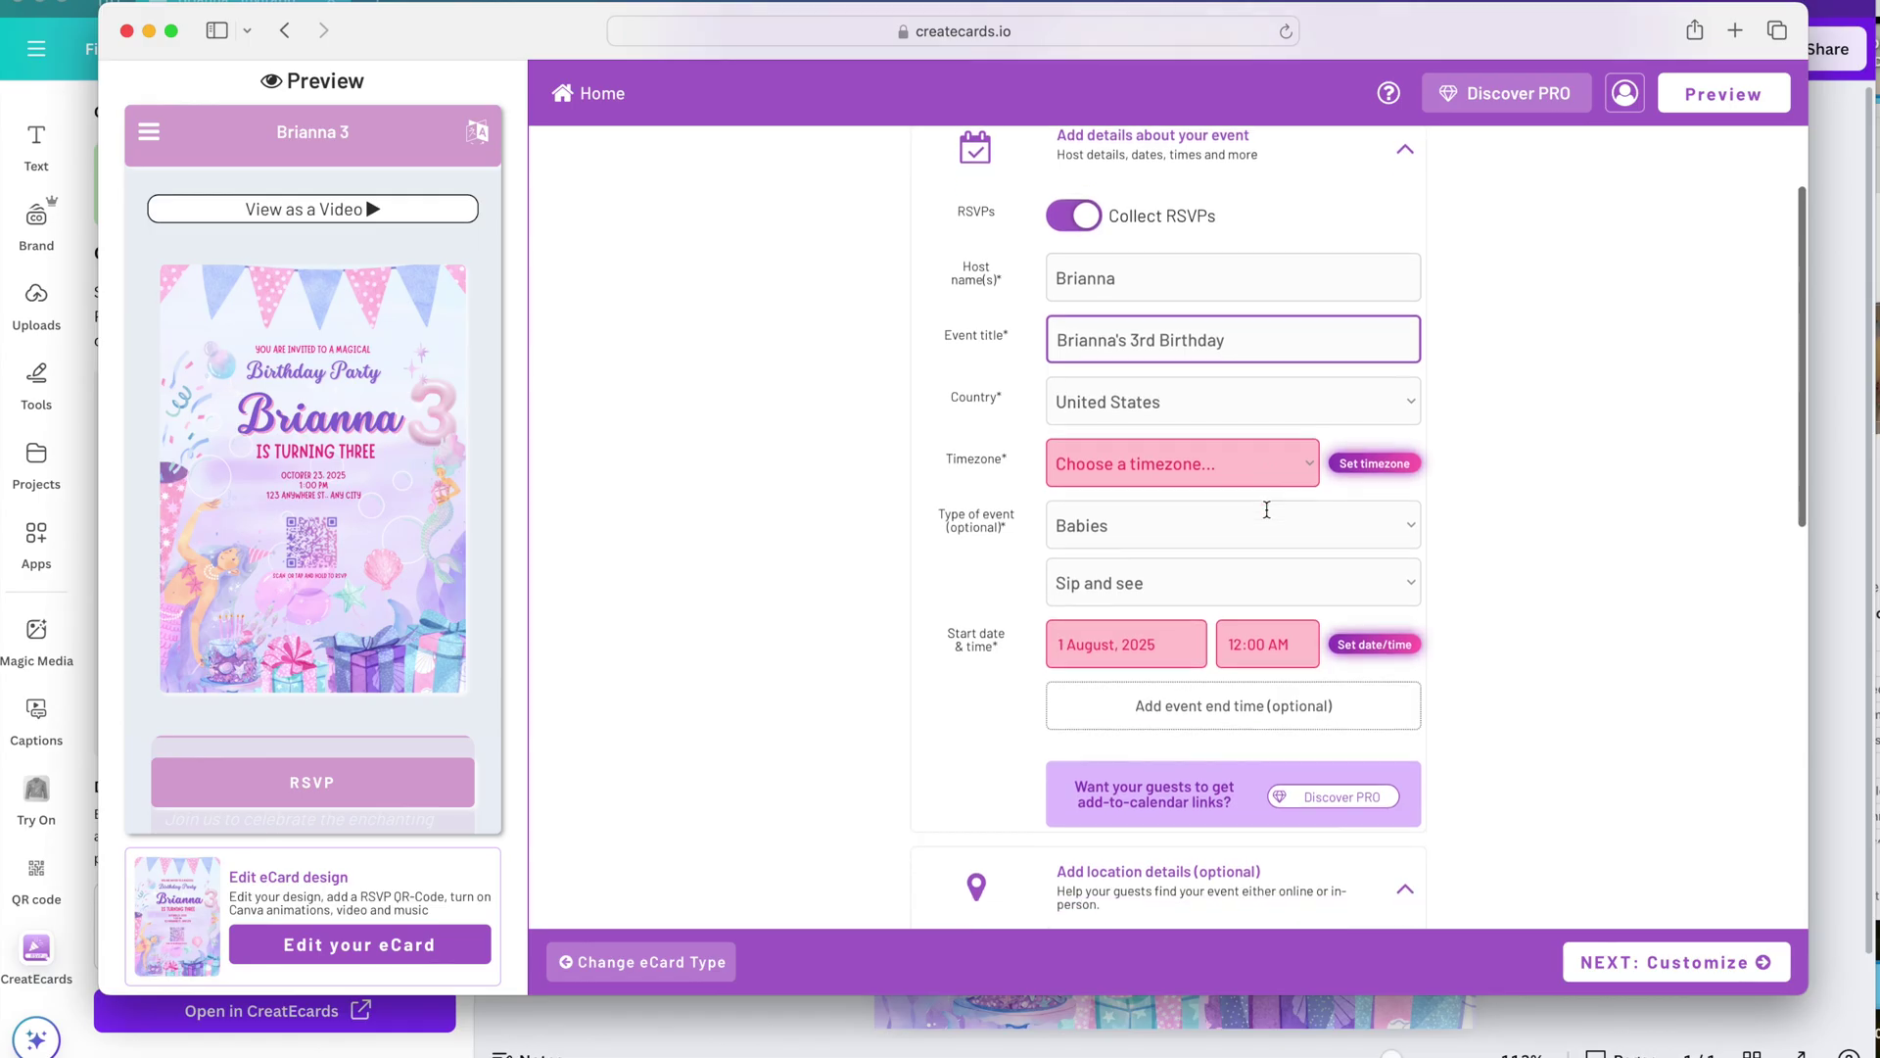
key("Tab")
scroll(1152, 428, "down", 1)
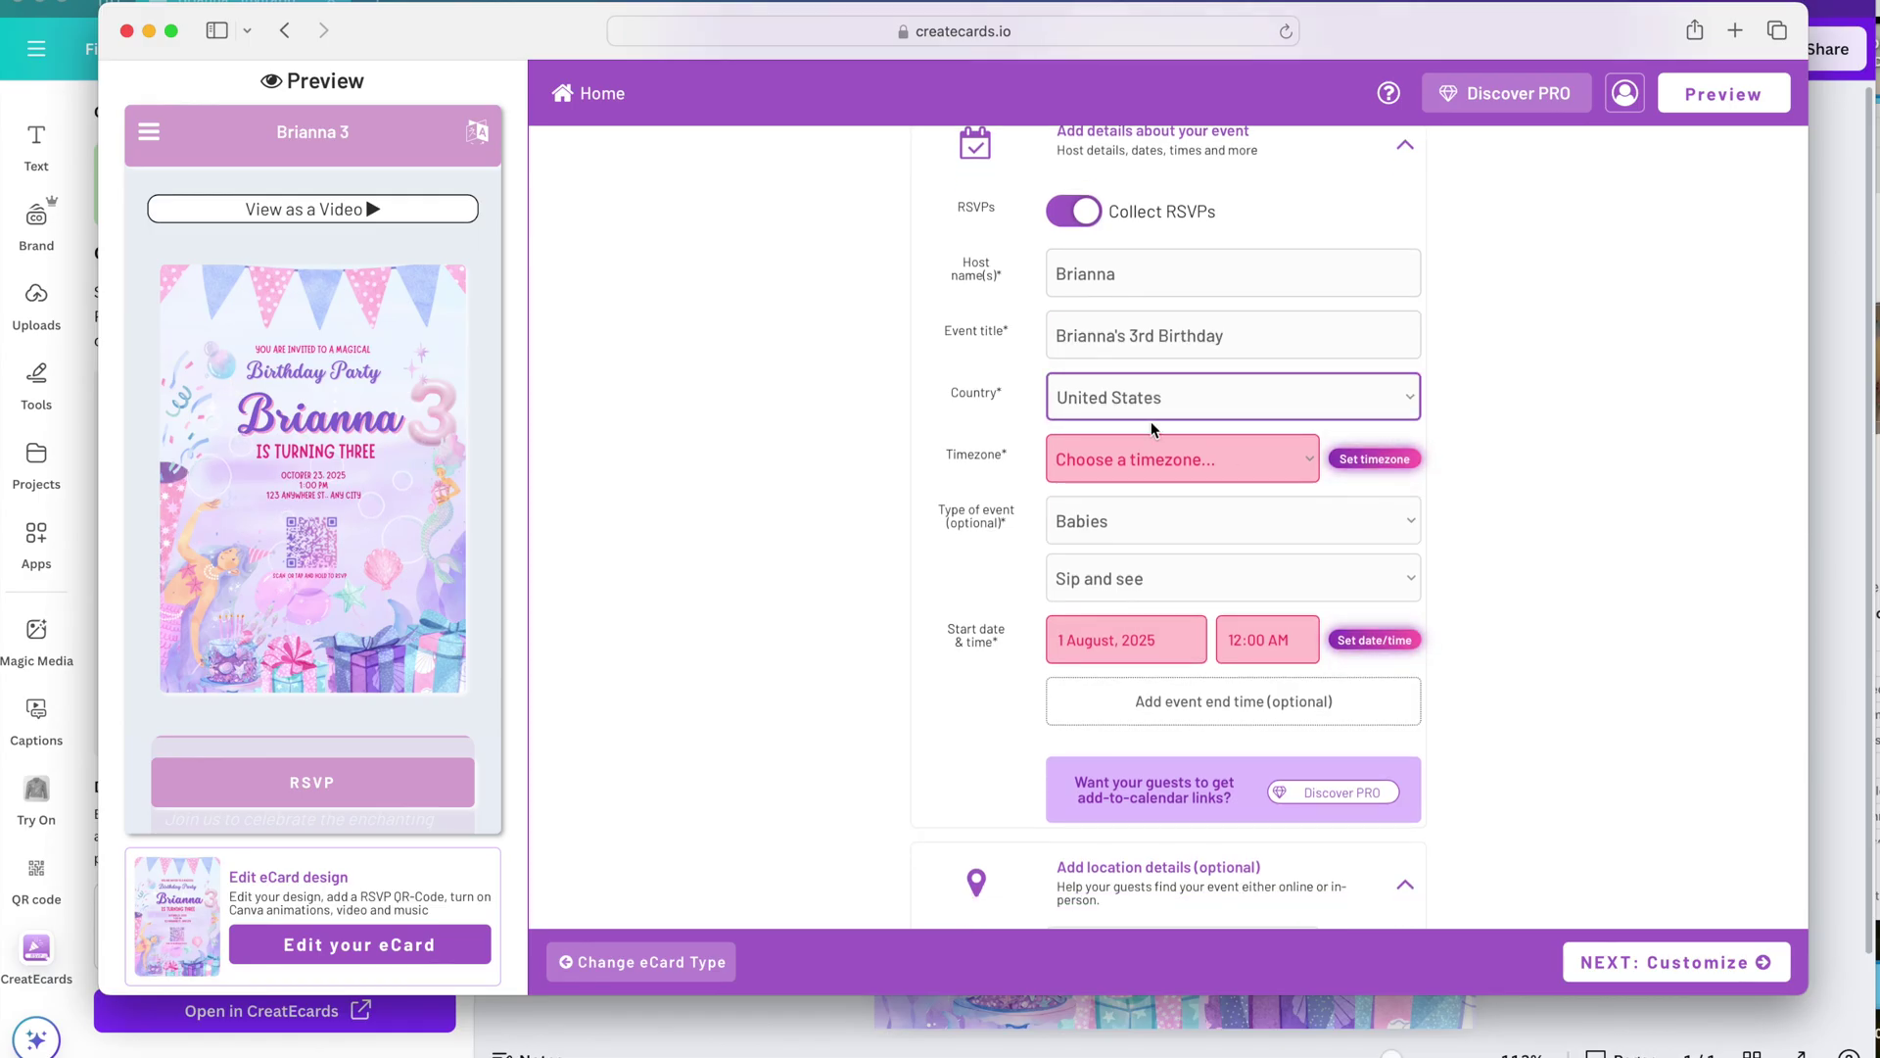
- Set timezone America/Los_Angeles, event type Birthdays, and start 23 October 2025 at 1:00 PM
left_click(1153, 458)
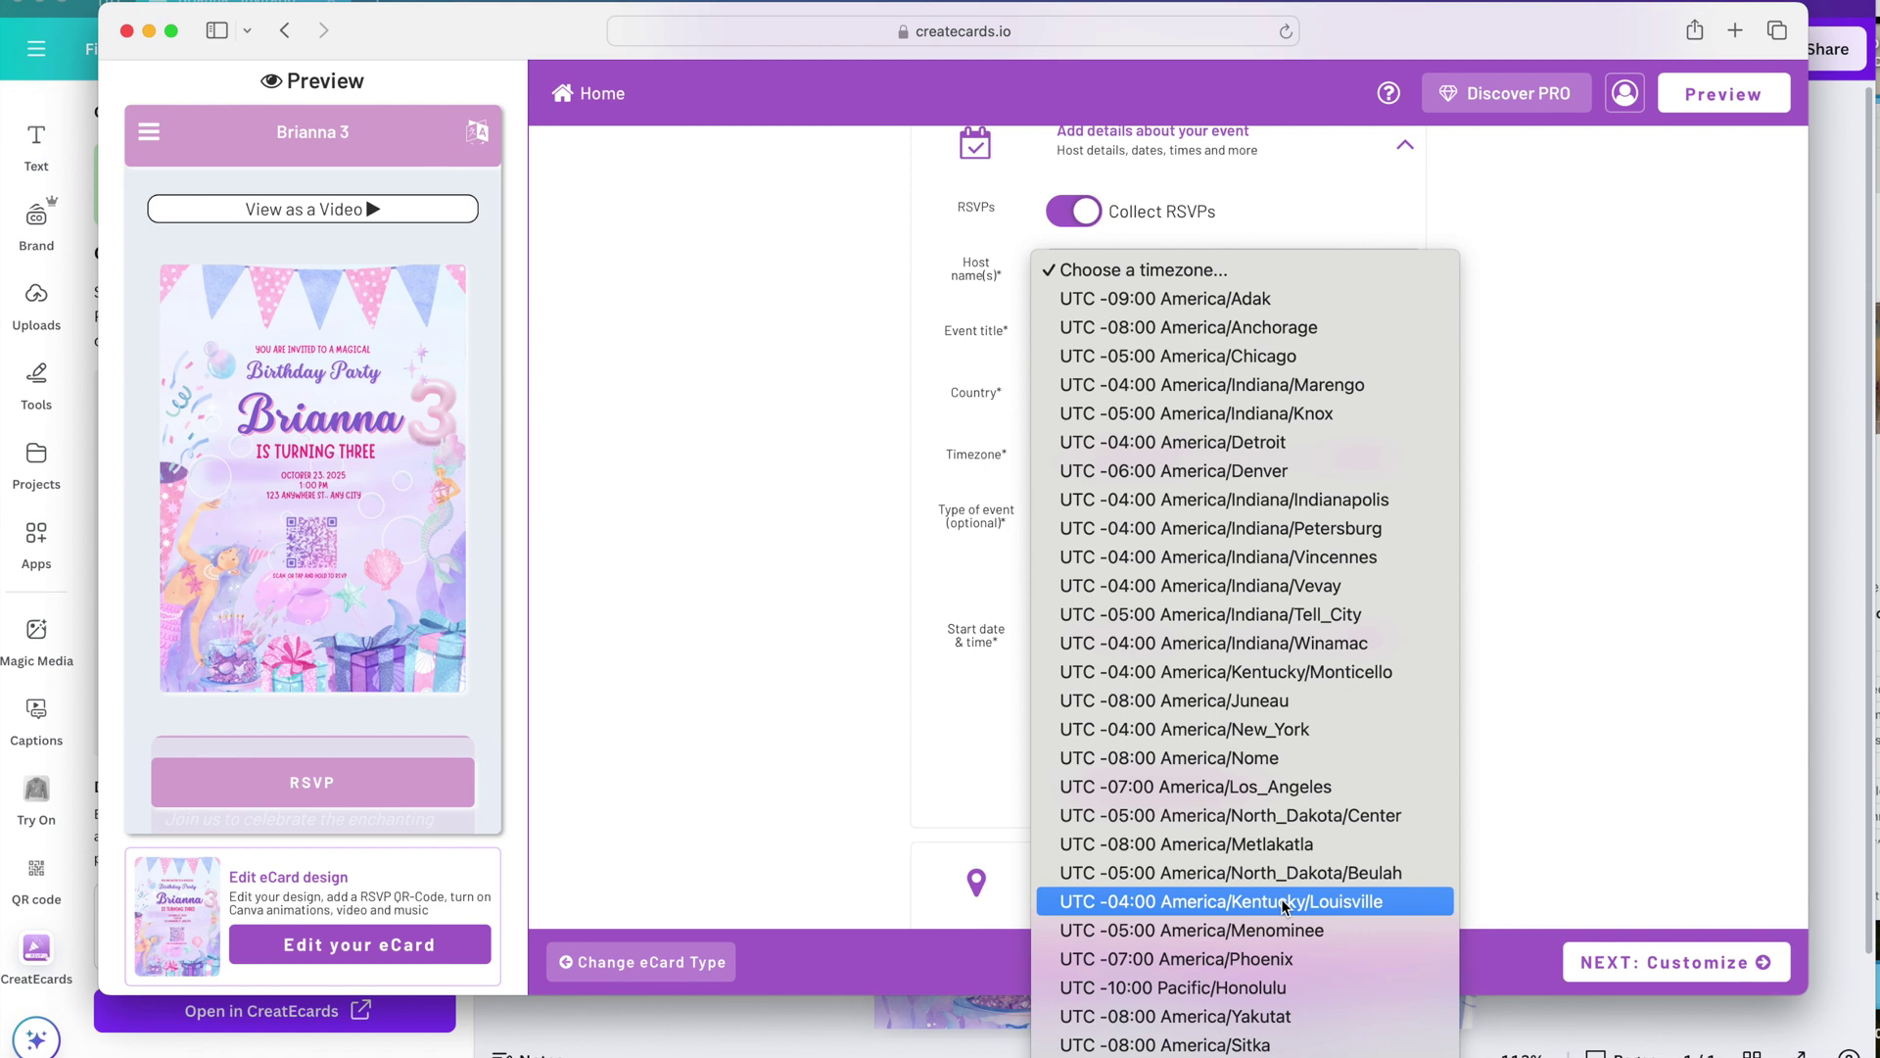
left_click(1265, 789)
left_click(1101, 536)
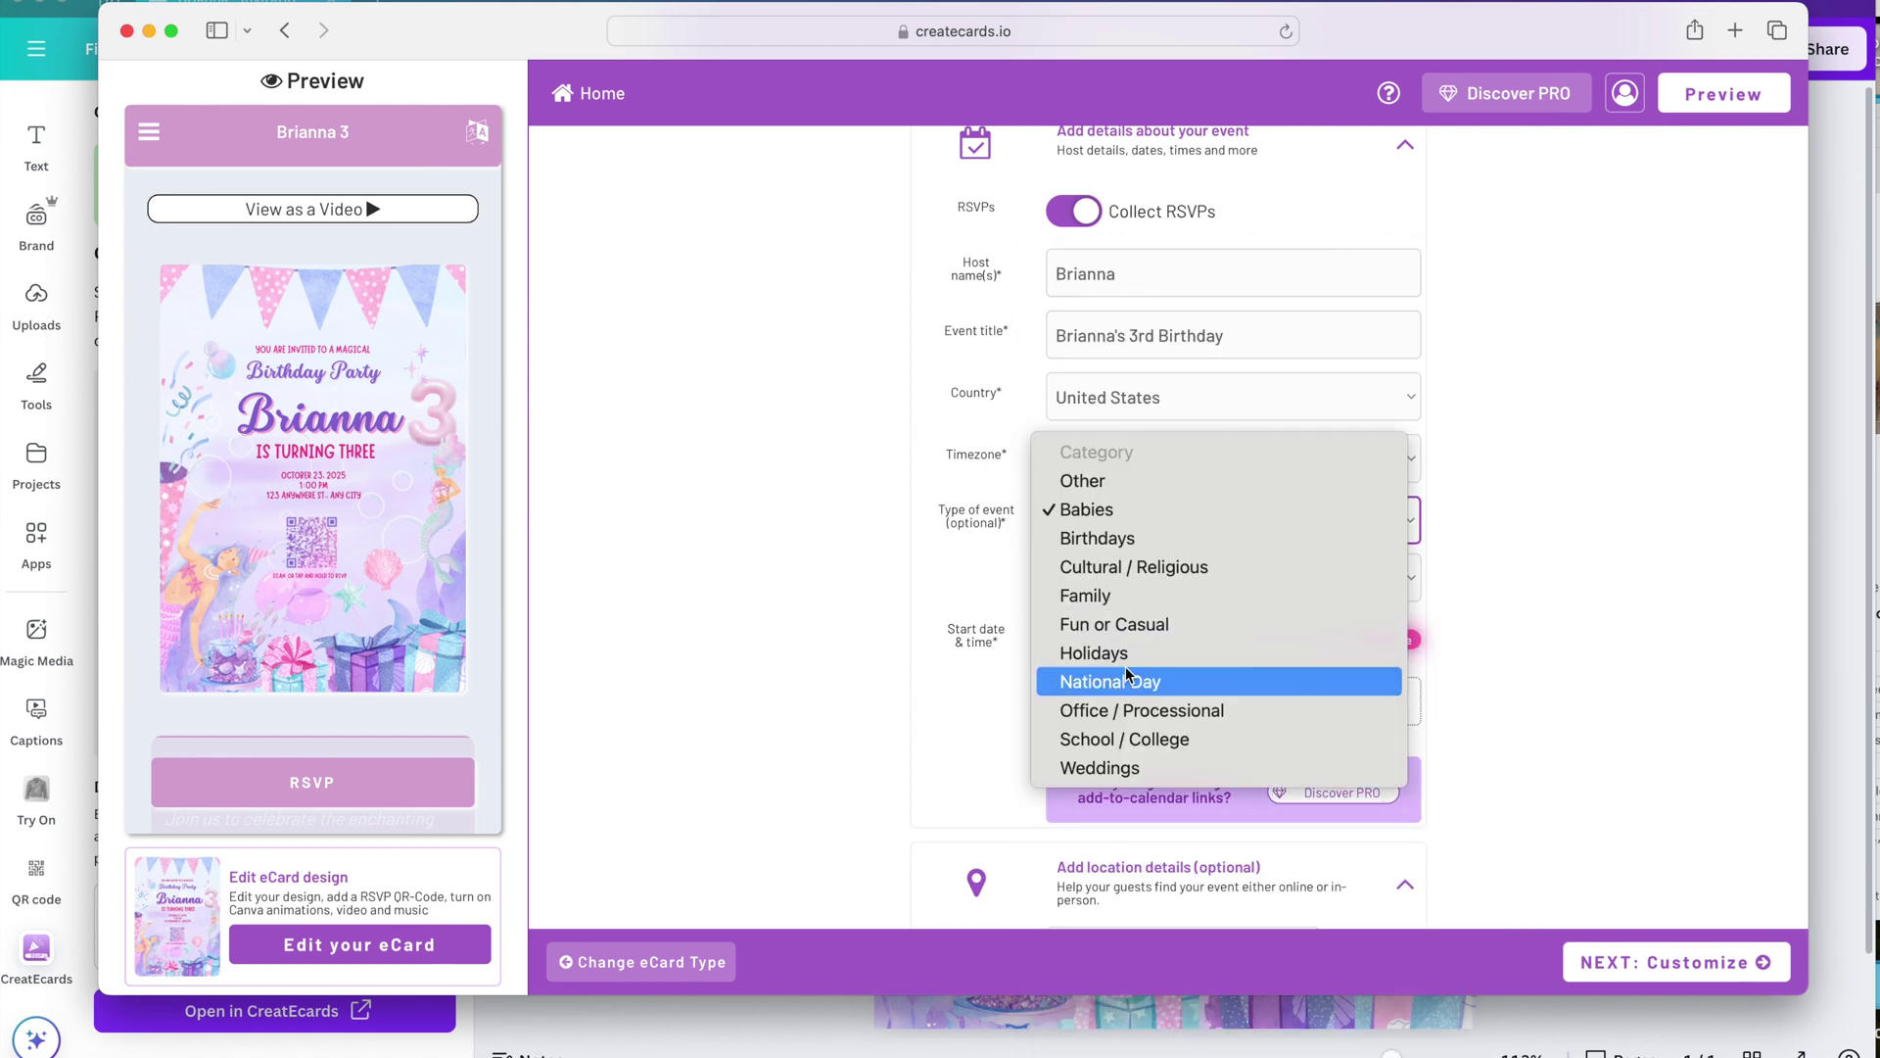
left_click(1106, 538)
scroll(946, 458, "down", 4)
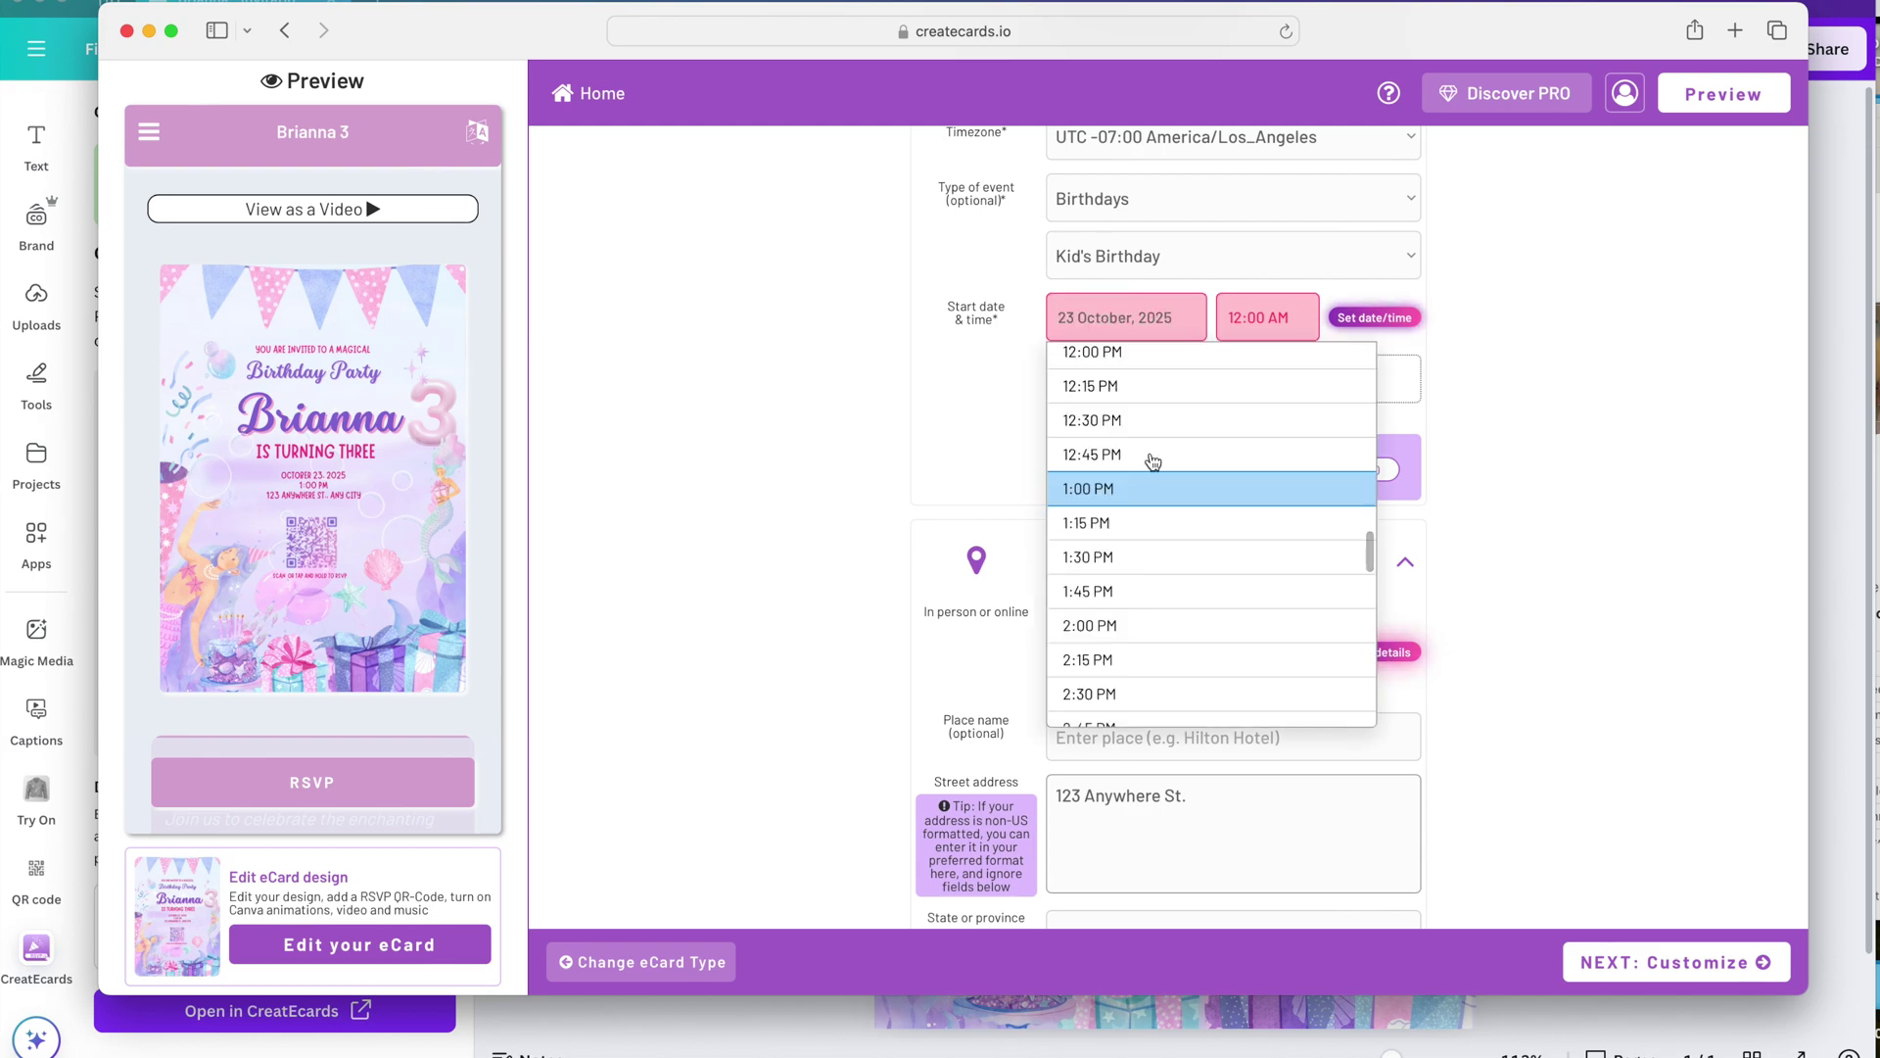
left_click(1150, 480)
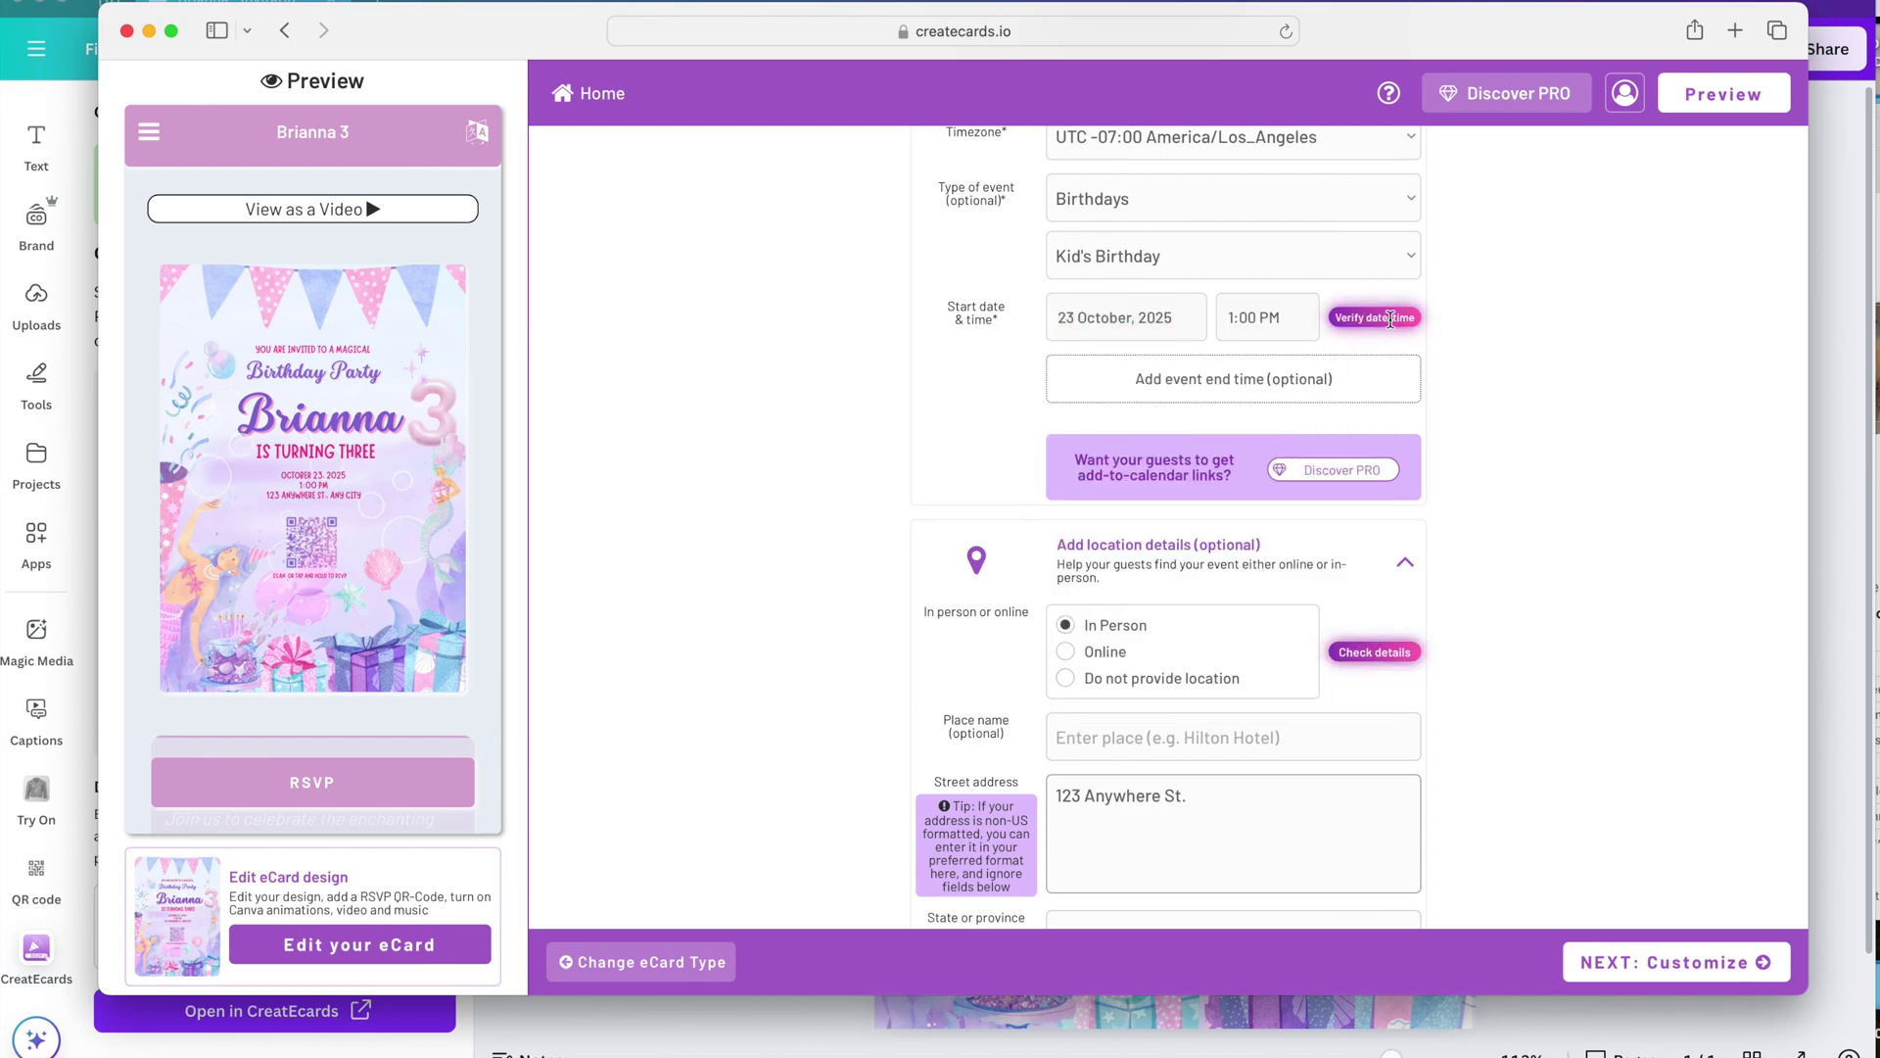
scroll(1197, 612, "down", 2)
scroll(1198, 613, "up", 5)
scroll(963, 800, "up", 2)
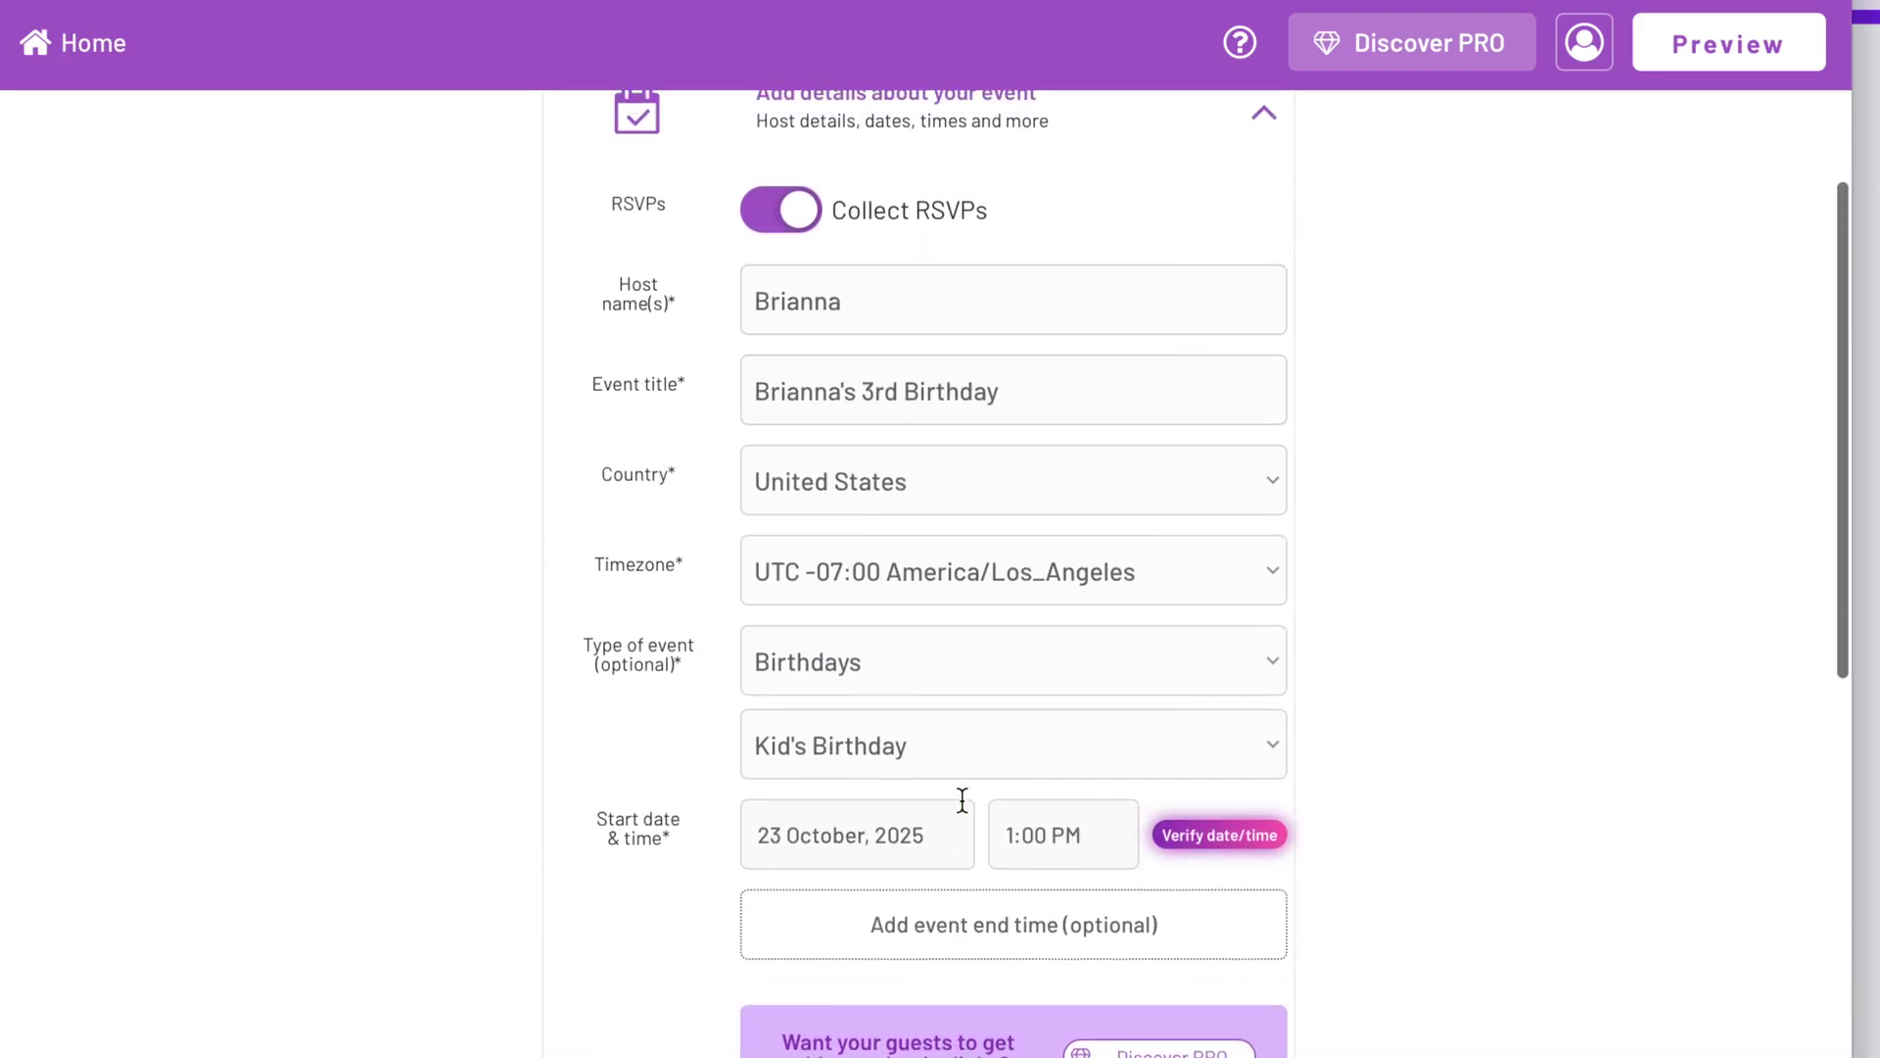
scroll(961, 810, "down", 1)
scroll(965, 809, "down", 8)
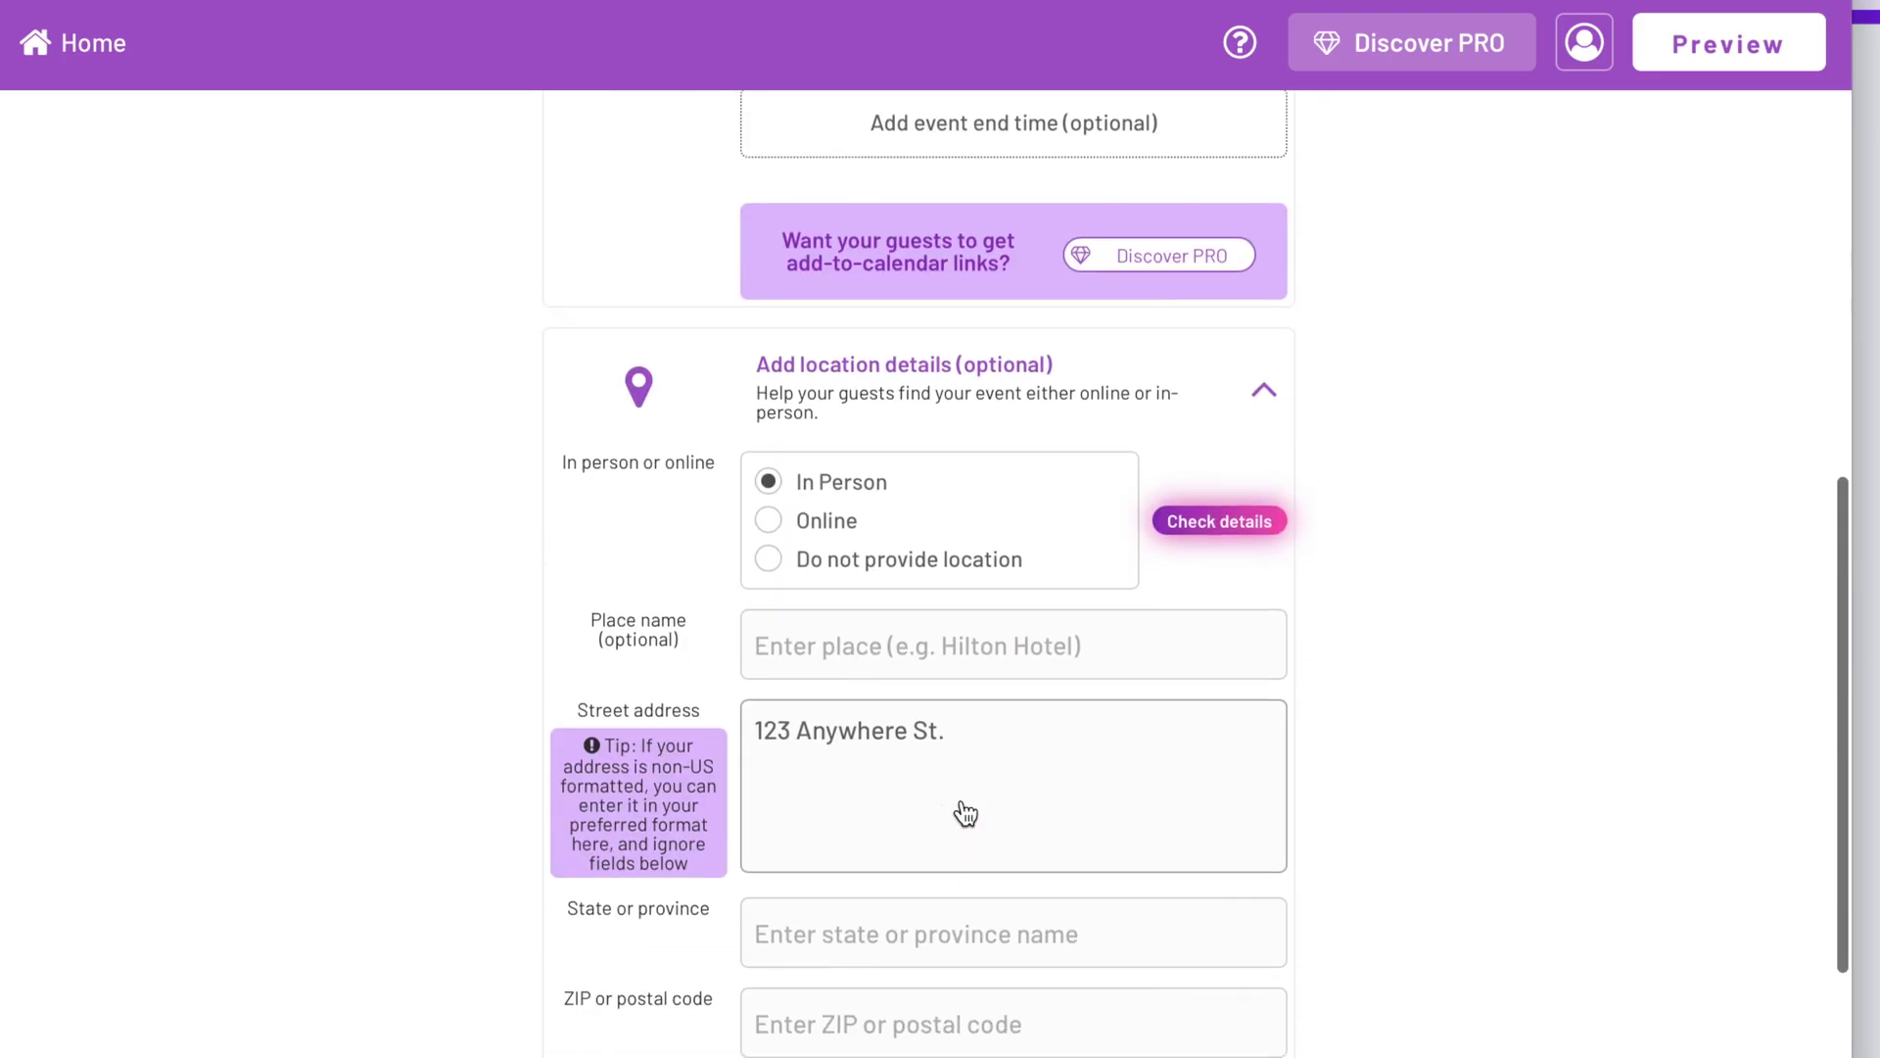
- Move to the location fields and place the caret in the Maps link field
left_click(961, 799)
scroll(962, 800, "down", 6)
left_click(832, 446)
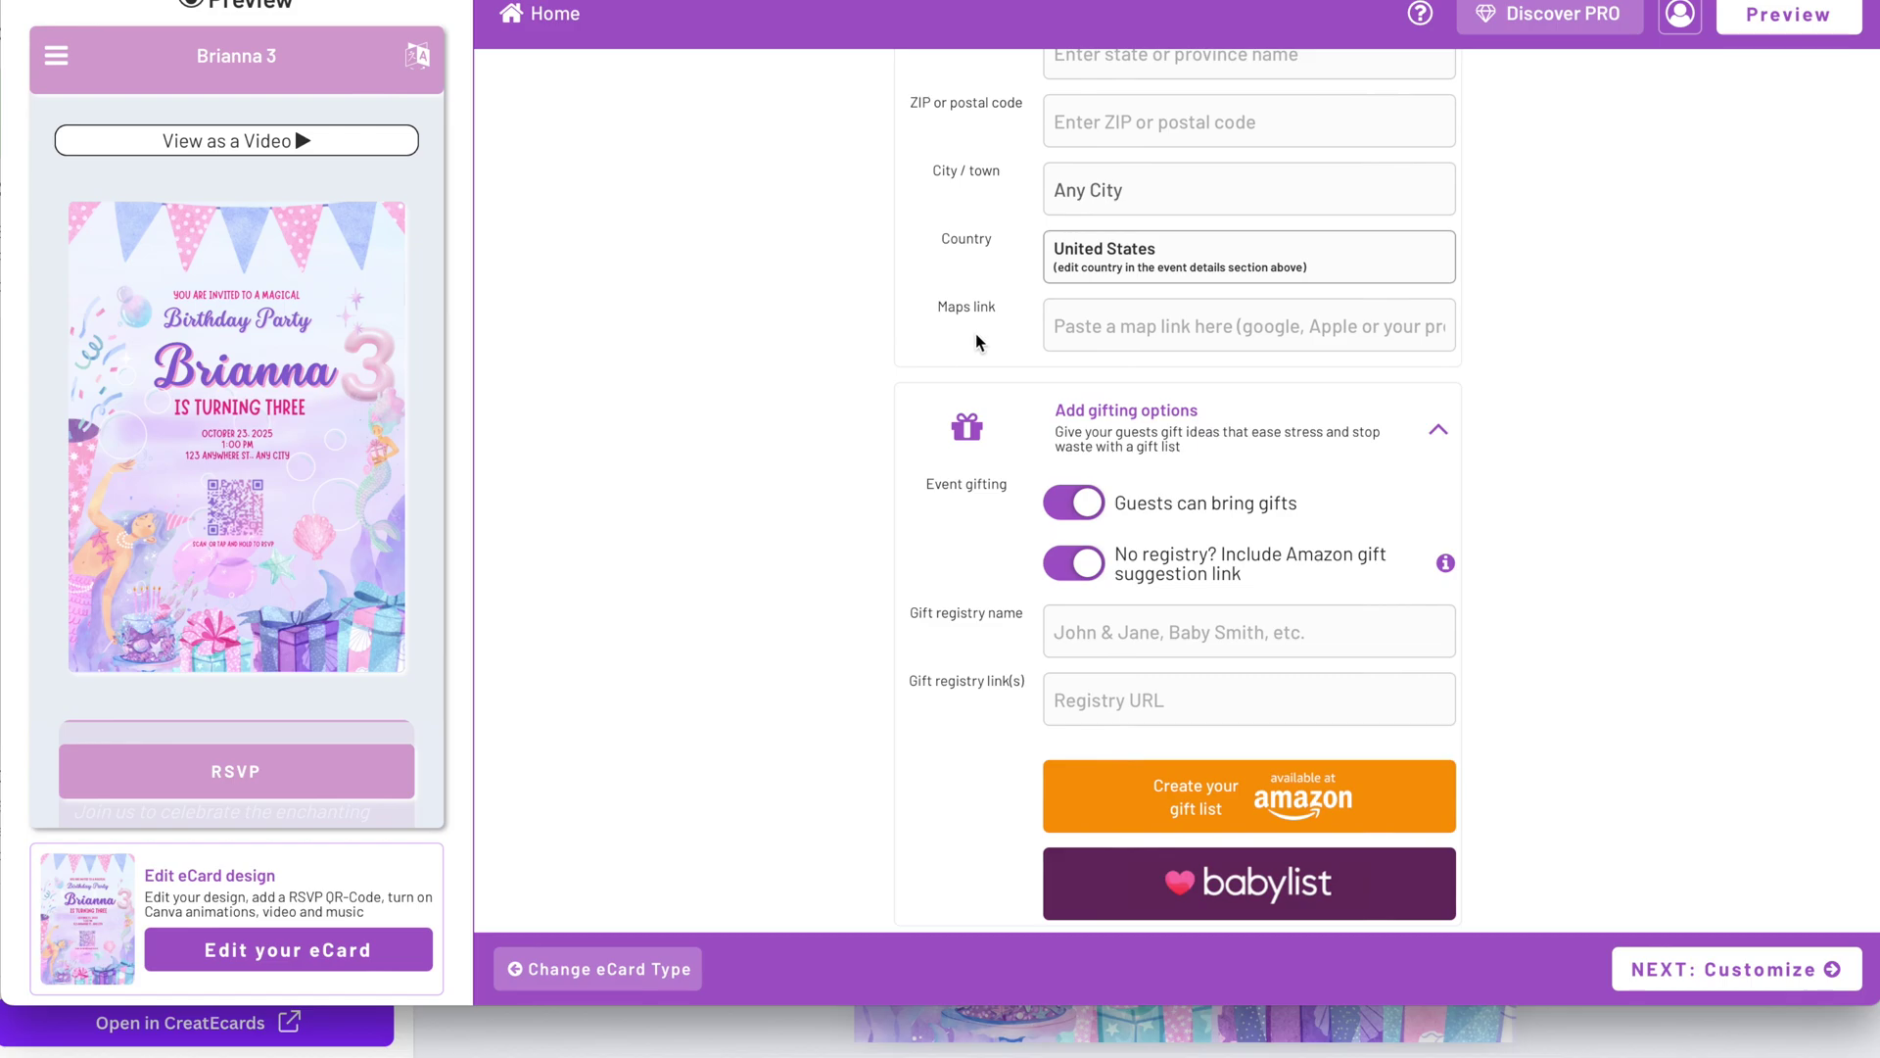
left_click(1126, 378)
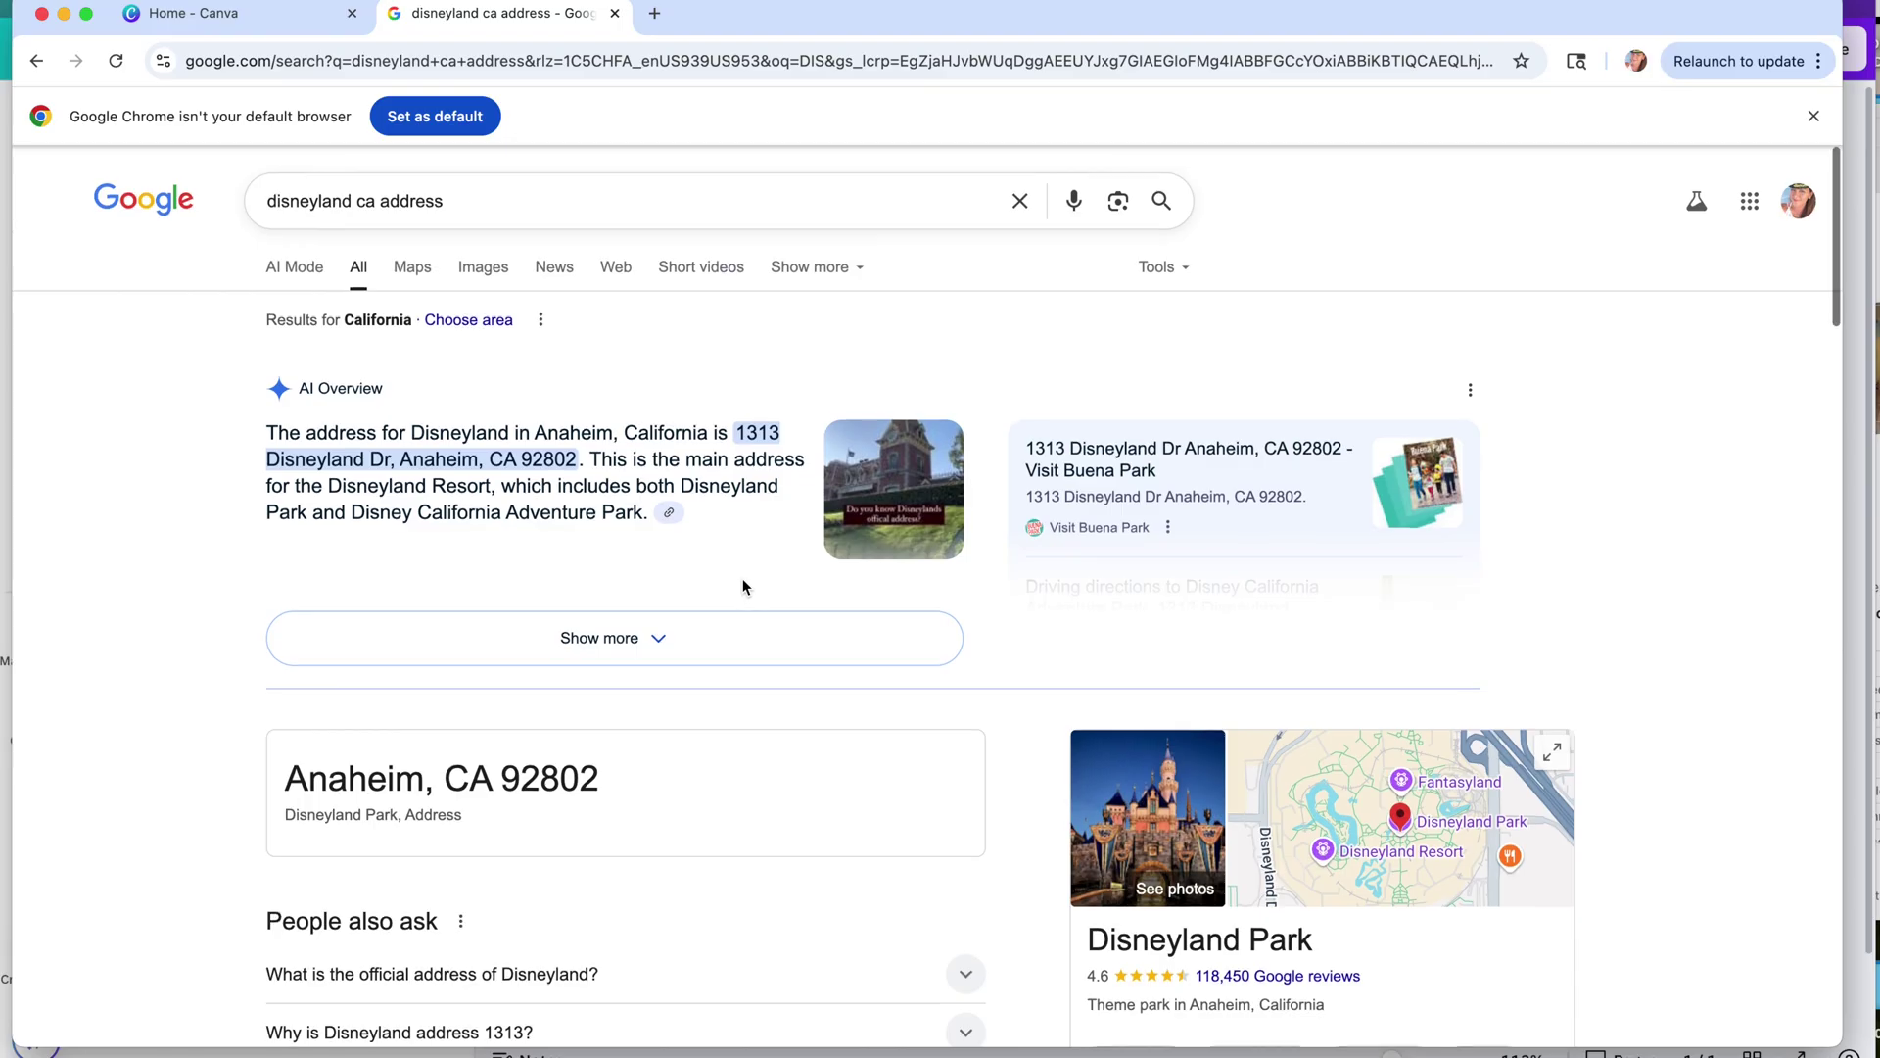
scroll(742, 586, "down", 3)
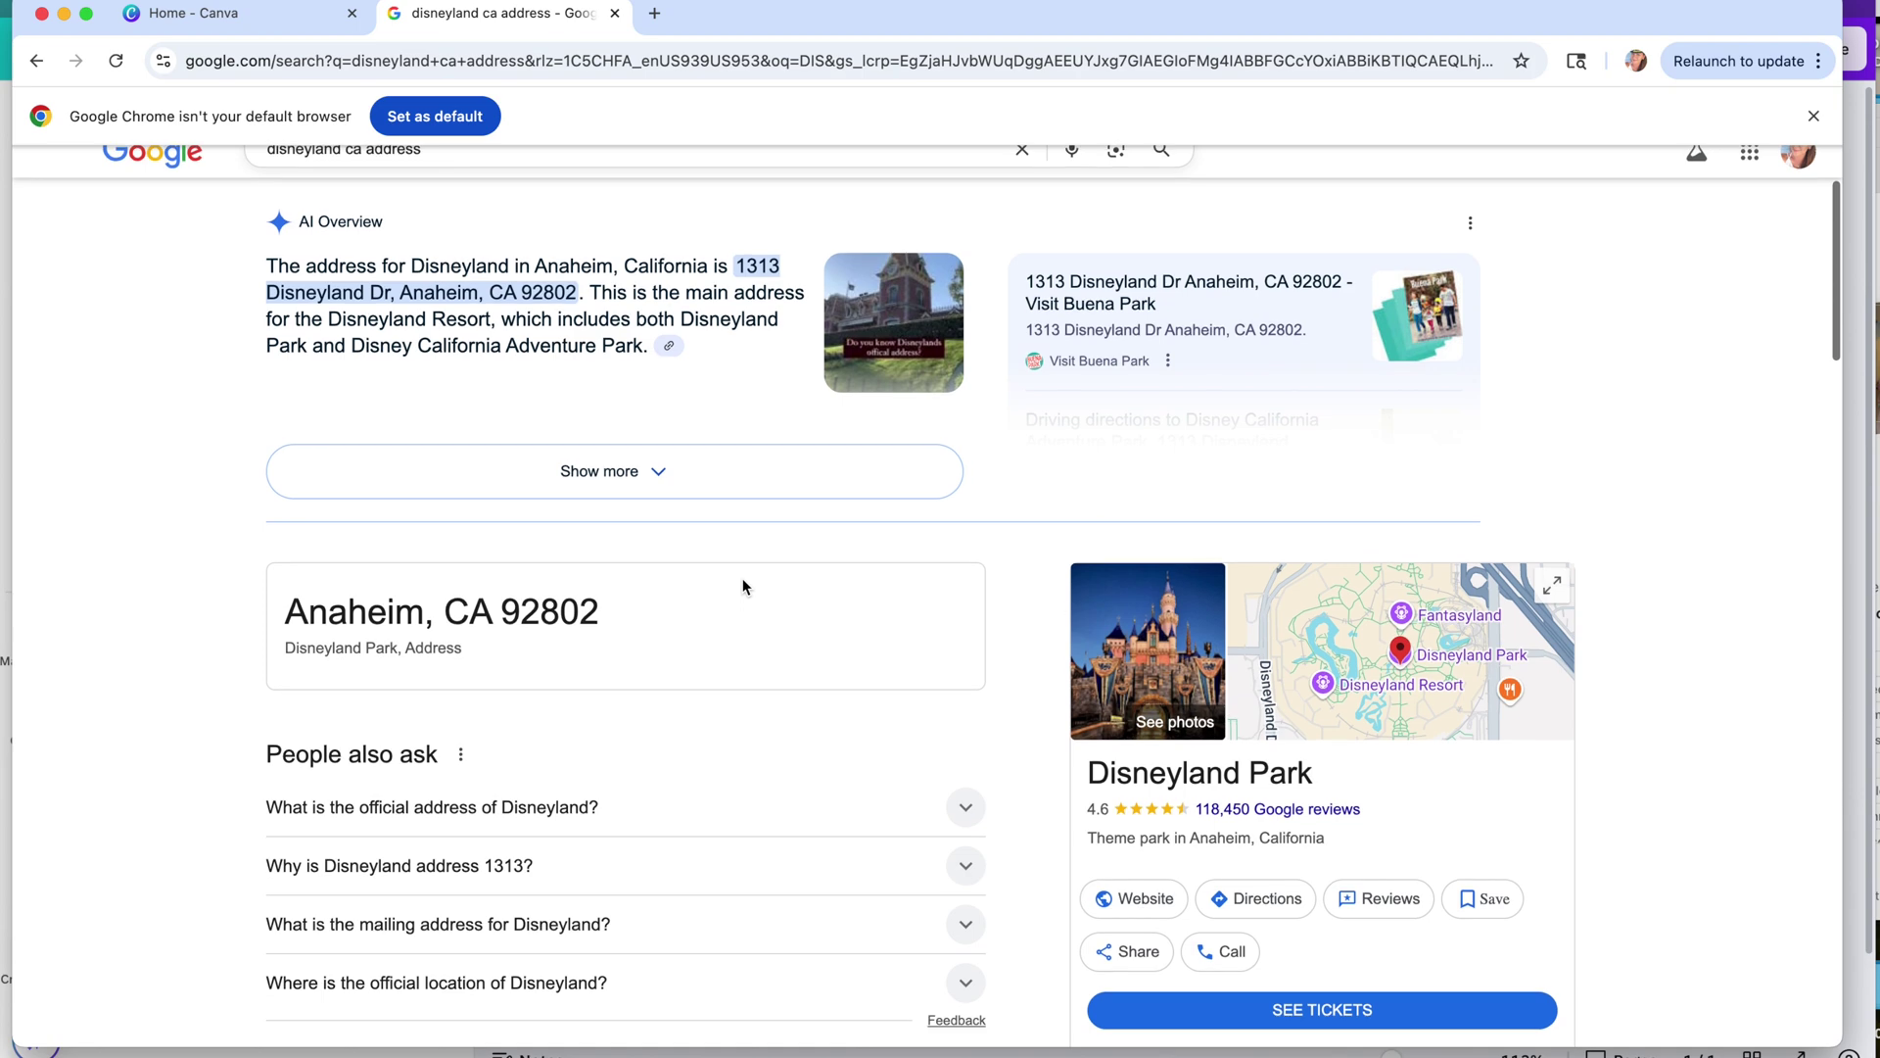
- Copy the Google Maps share link for Disneyland Park, Anaheim
scroll(742, 586, "up", 1)
scroll(742, 578, "down", 5)
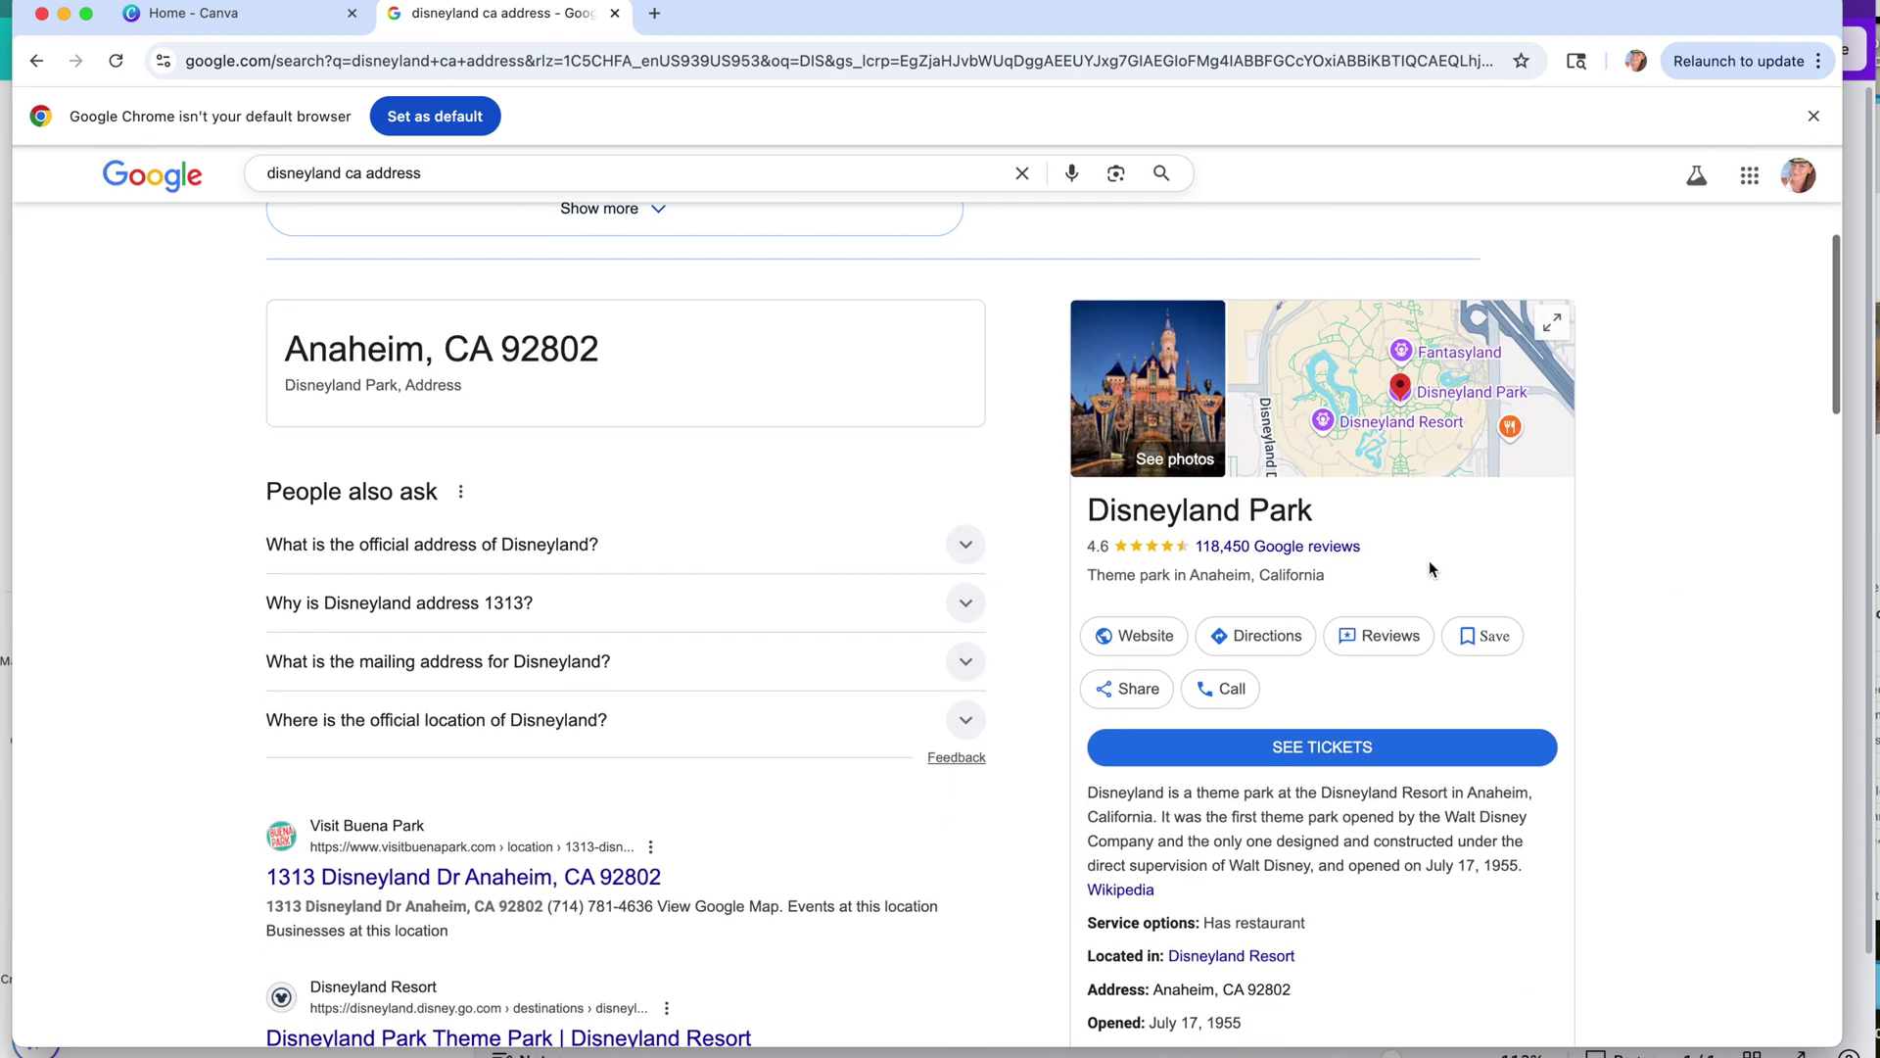
scroll(1429, 561, "down", 2)
scroll(1271, 331, "up", 8)
scroll(1456, 392, "down", 7)
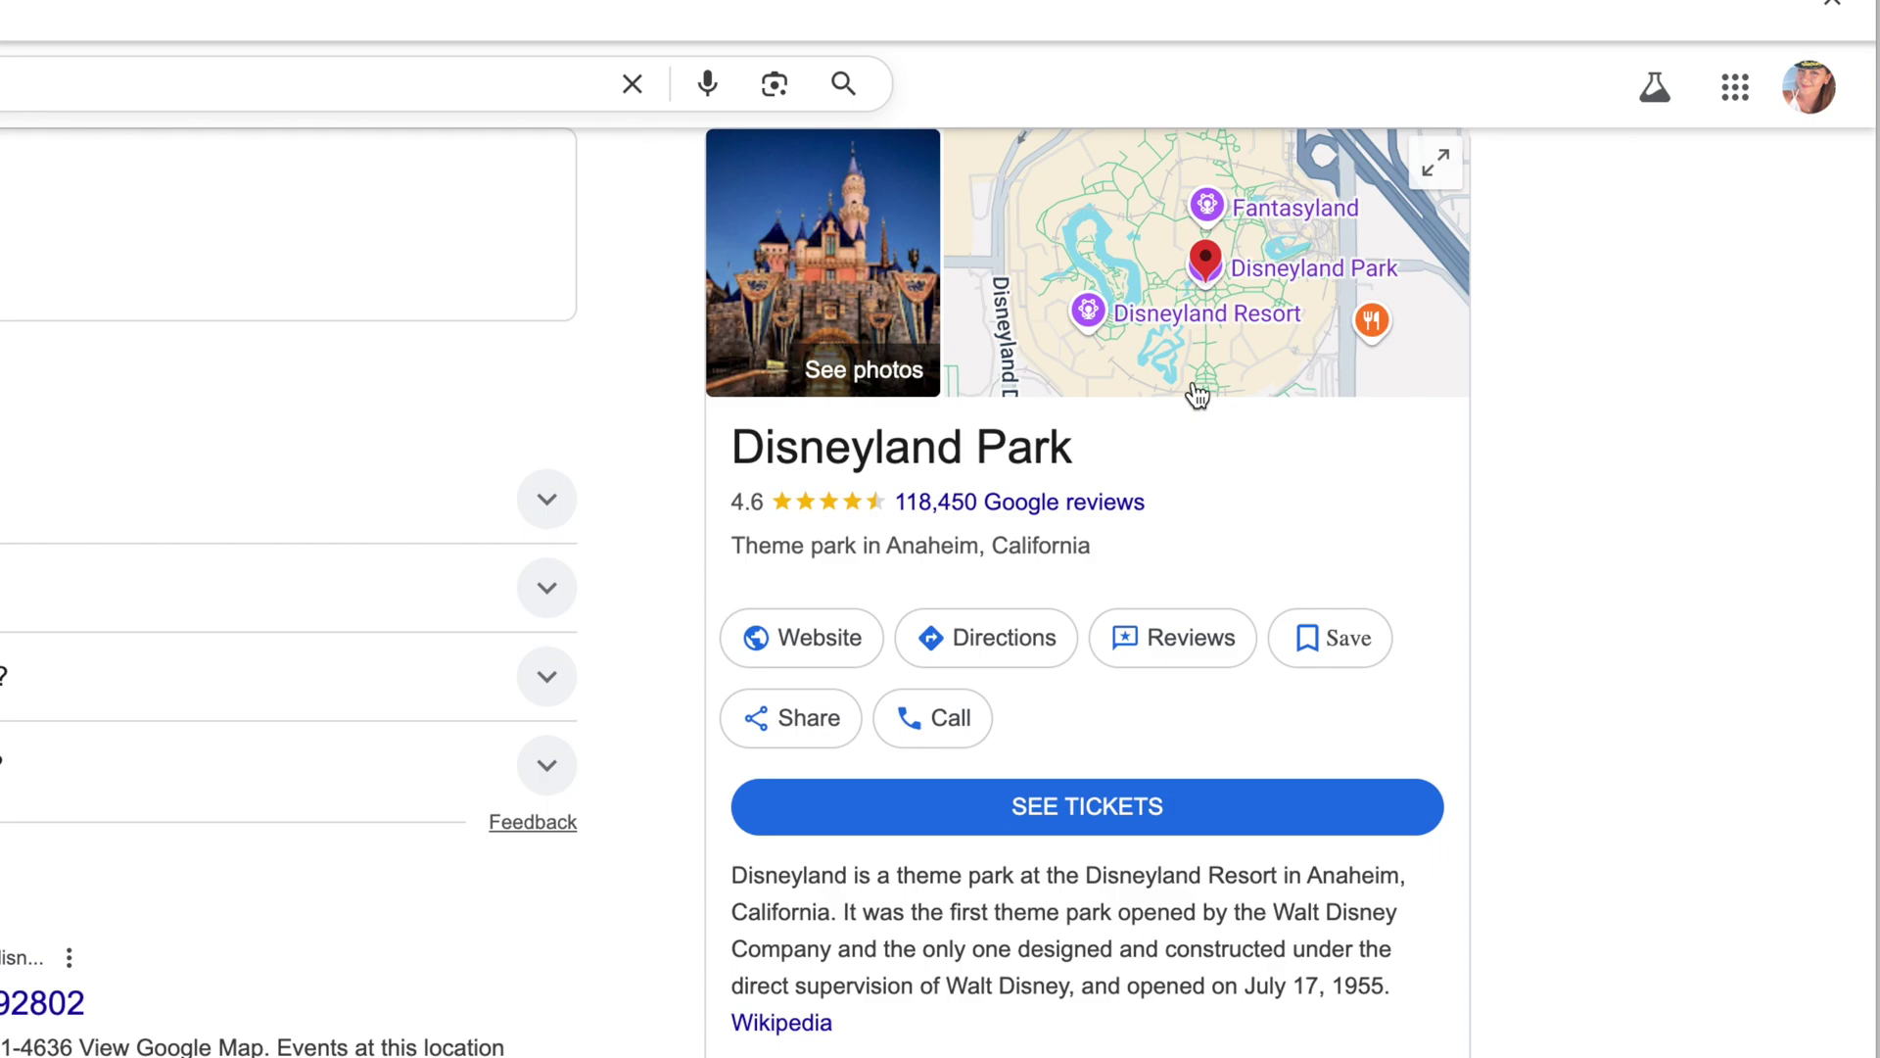
left_click(477, 609)
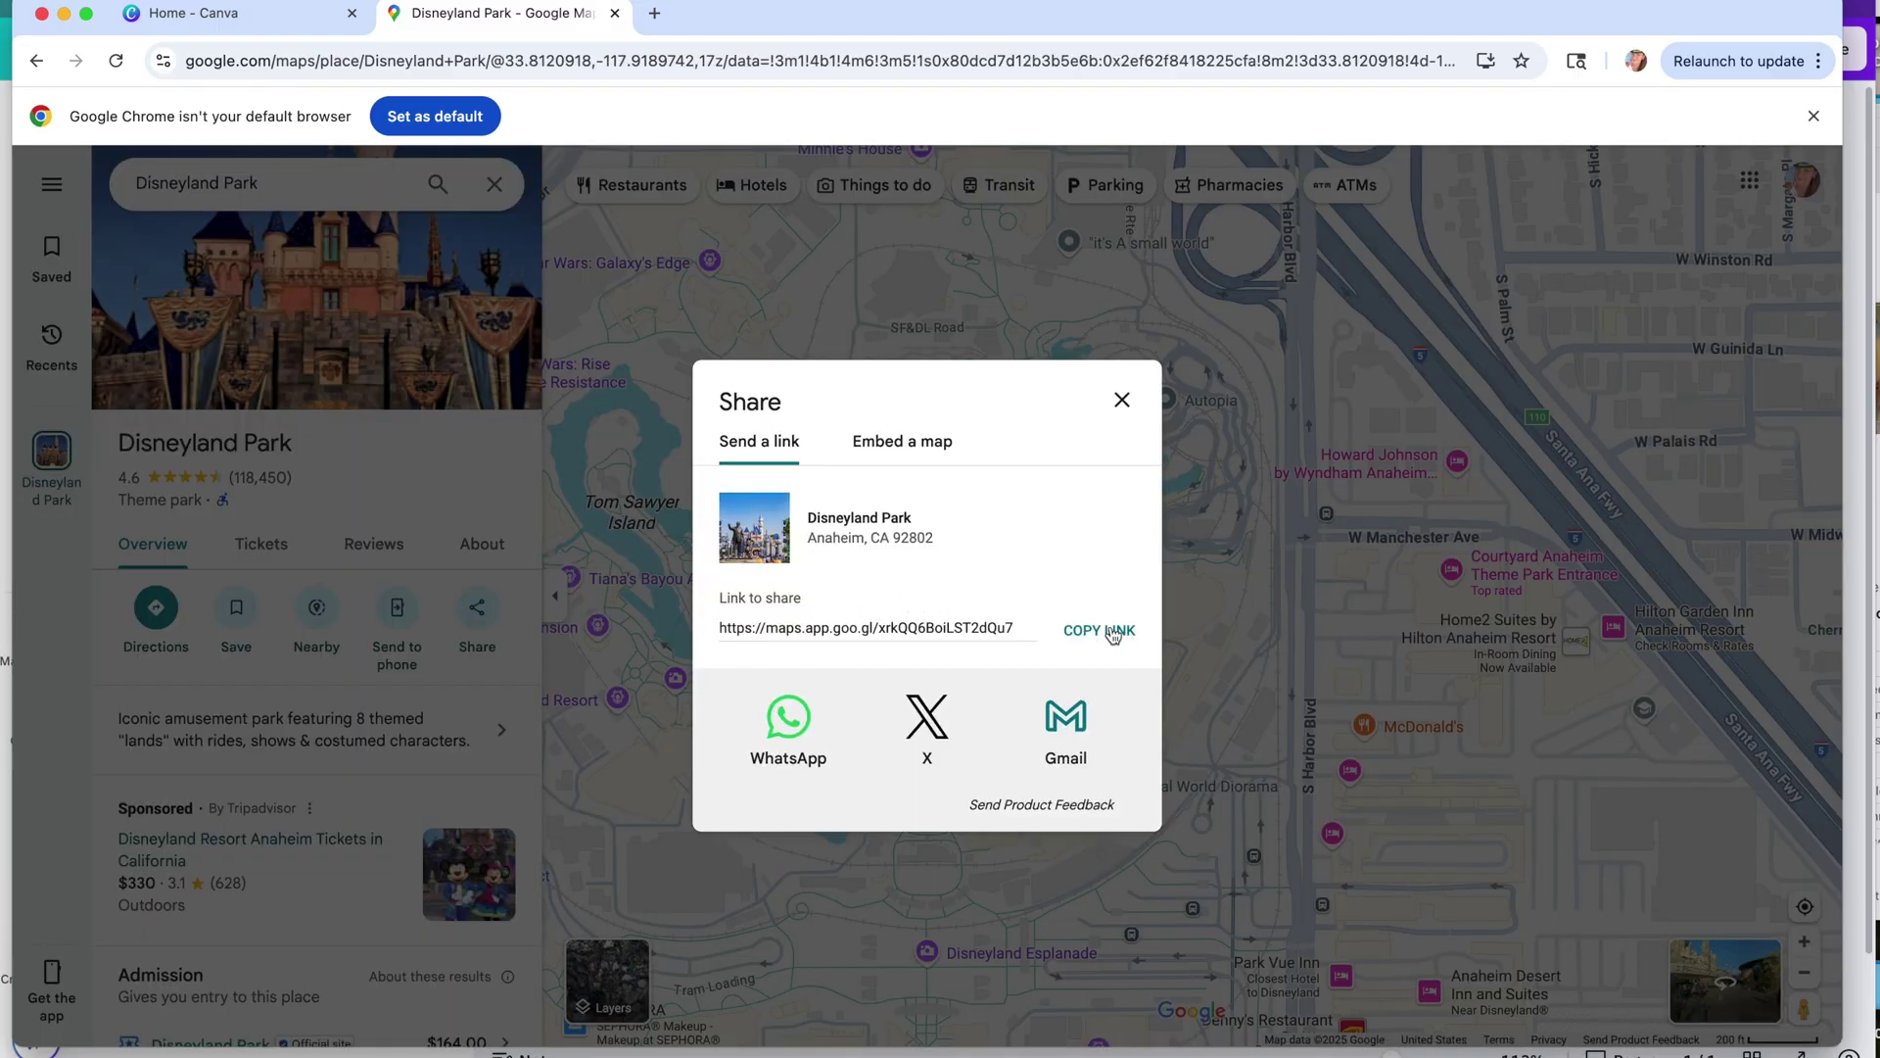
left_click(1112, 631)
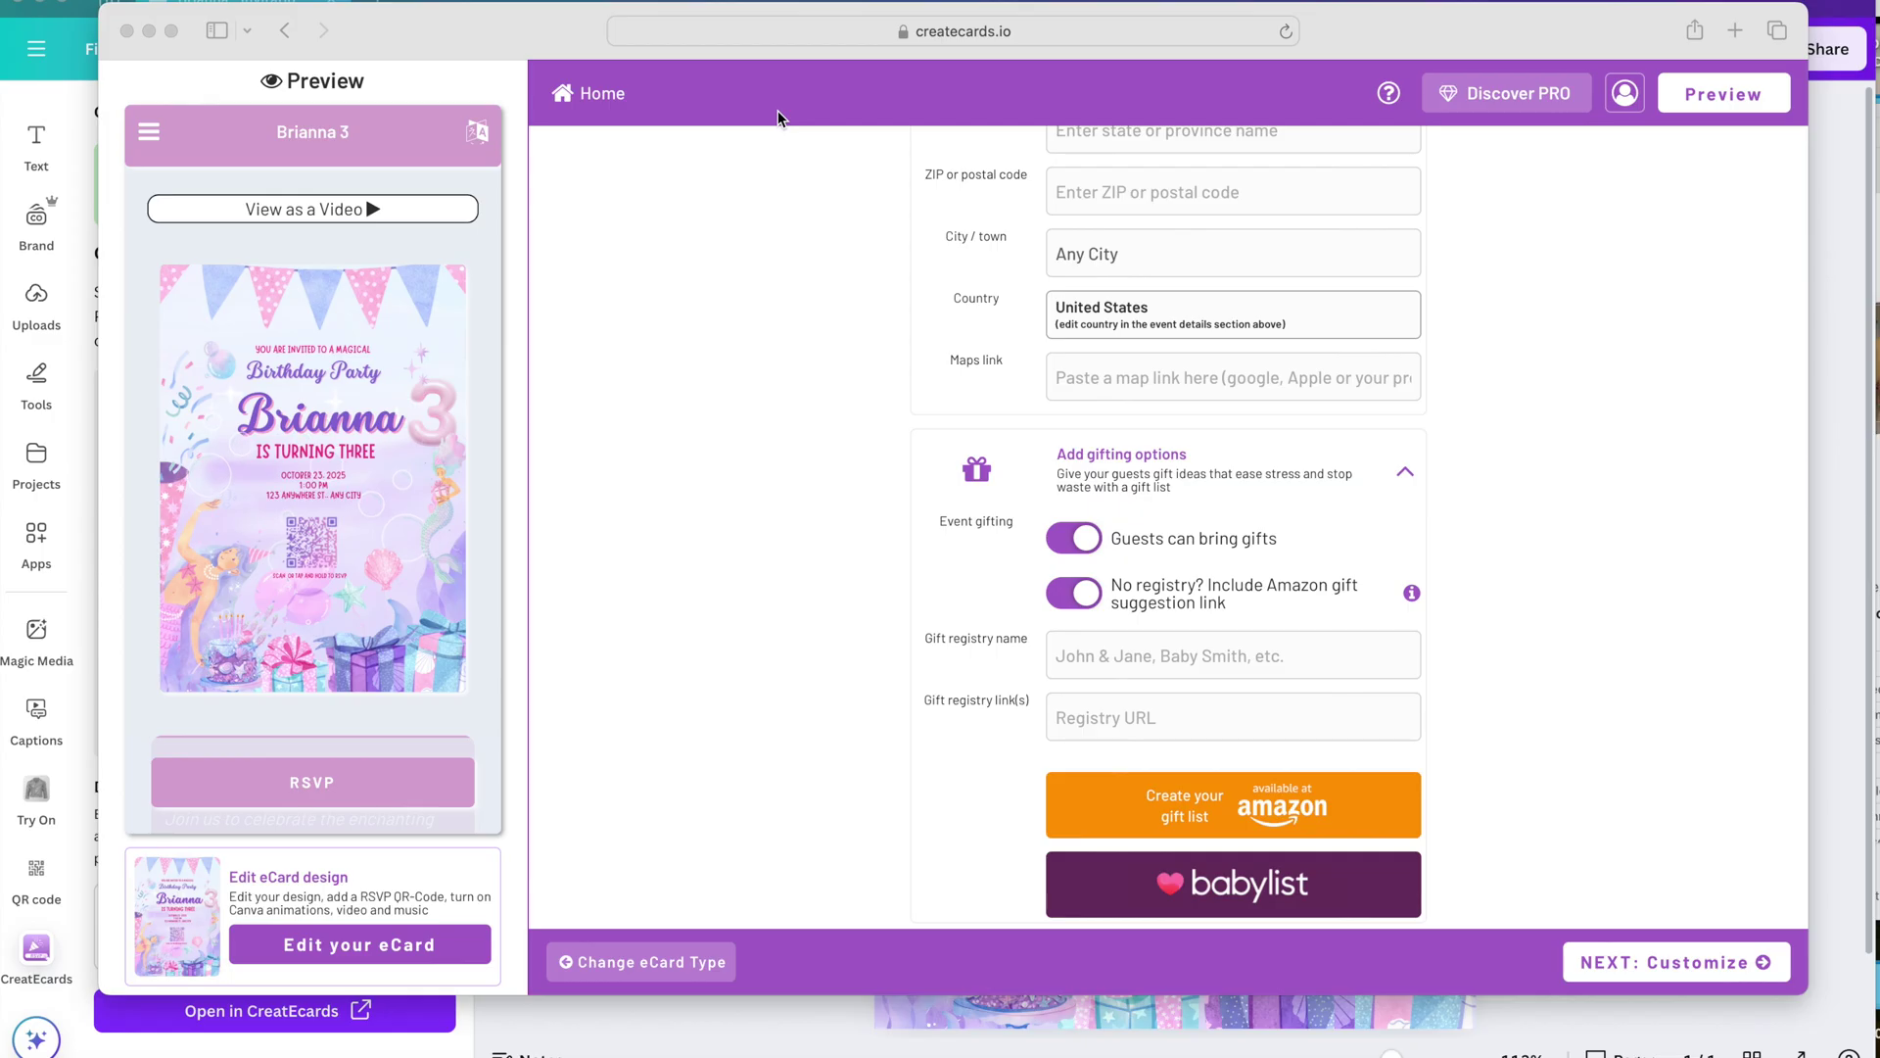
- Paste the Disneyland map link, add a 3rd-birthday Amazon gift registry, and open its URL to verify
left_click(1111, 375)
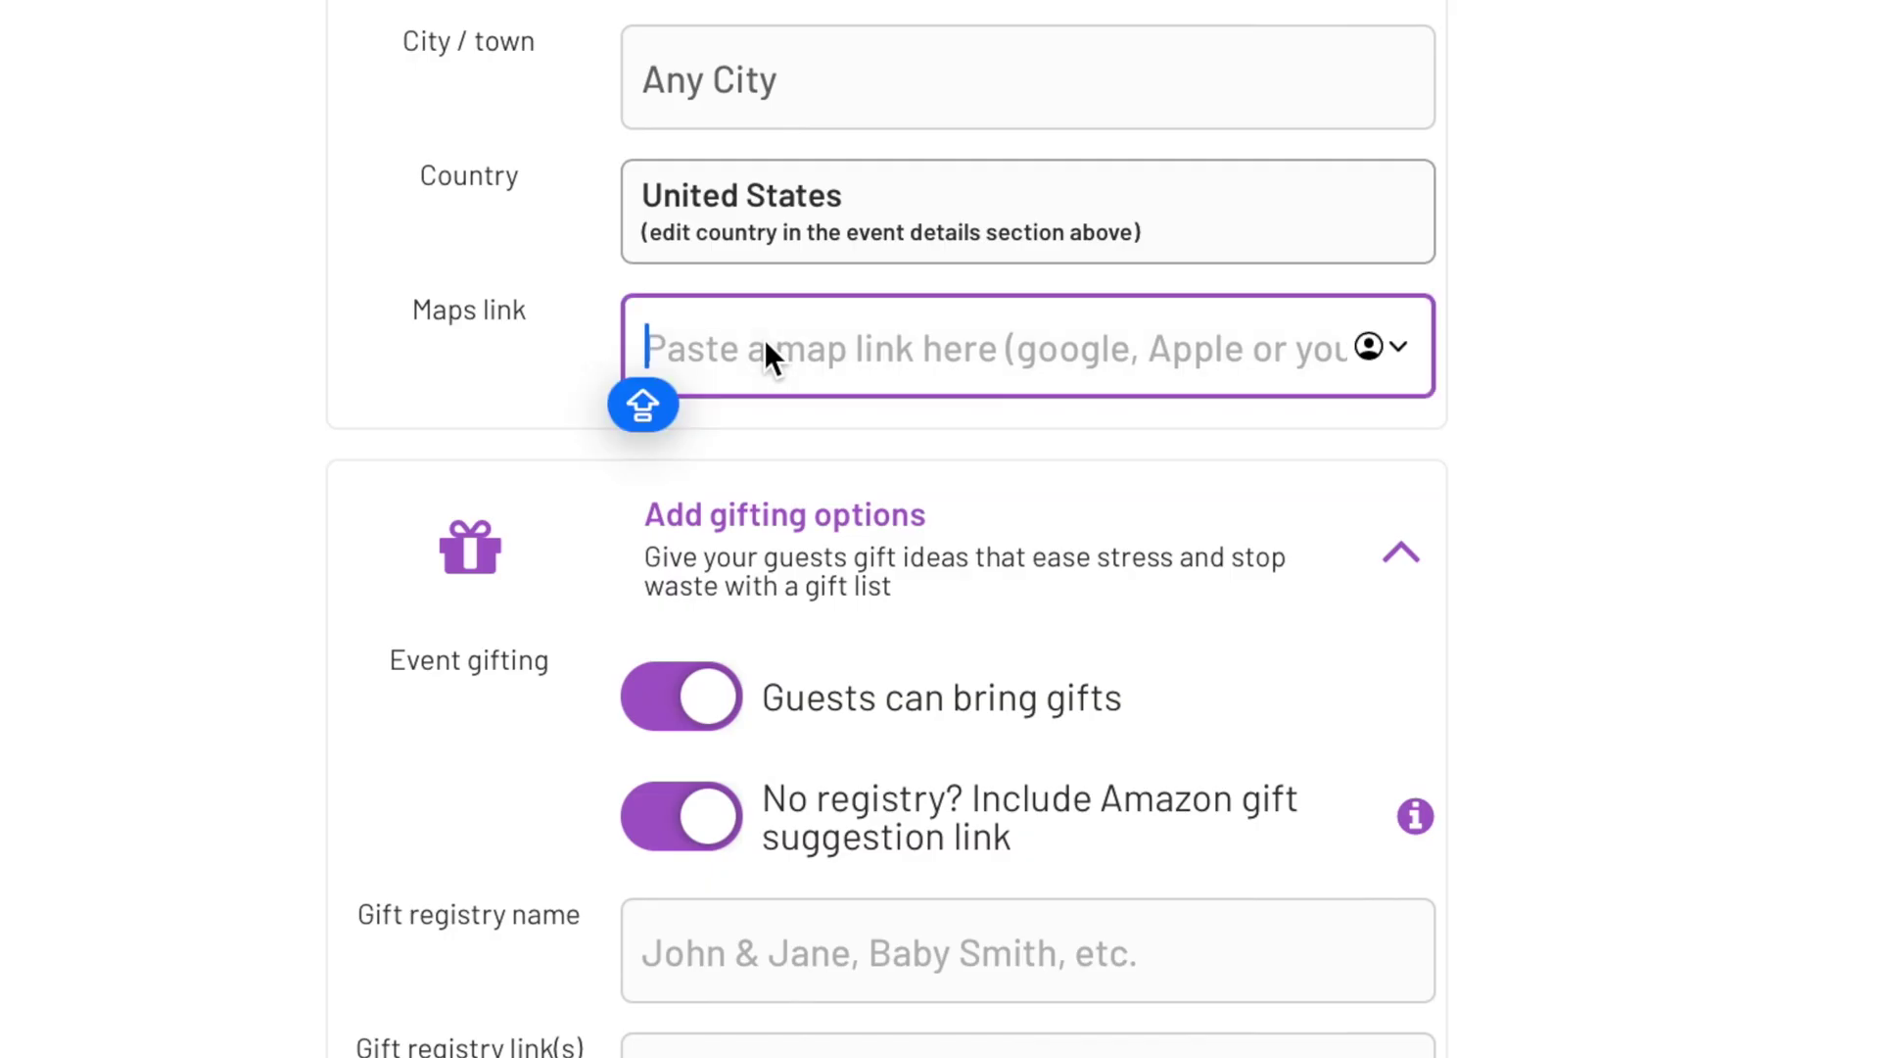
key("super+v")
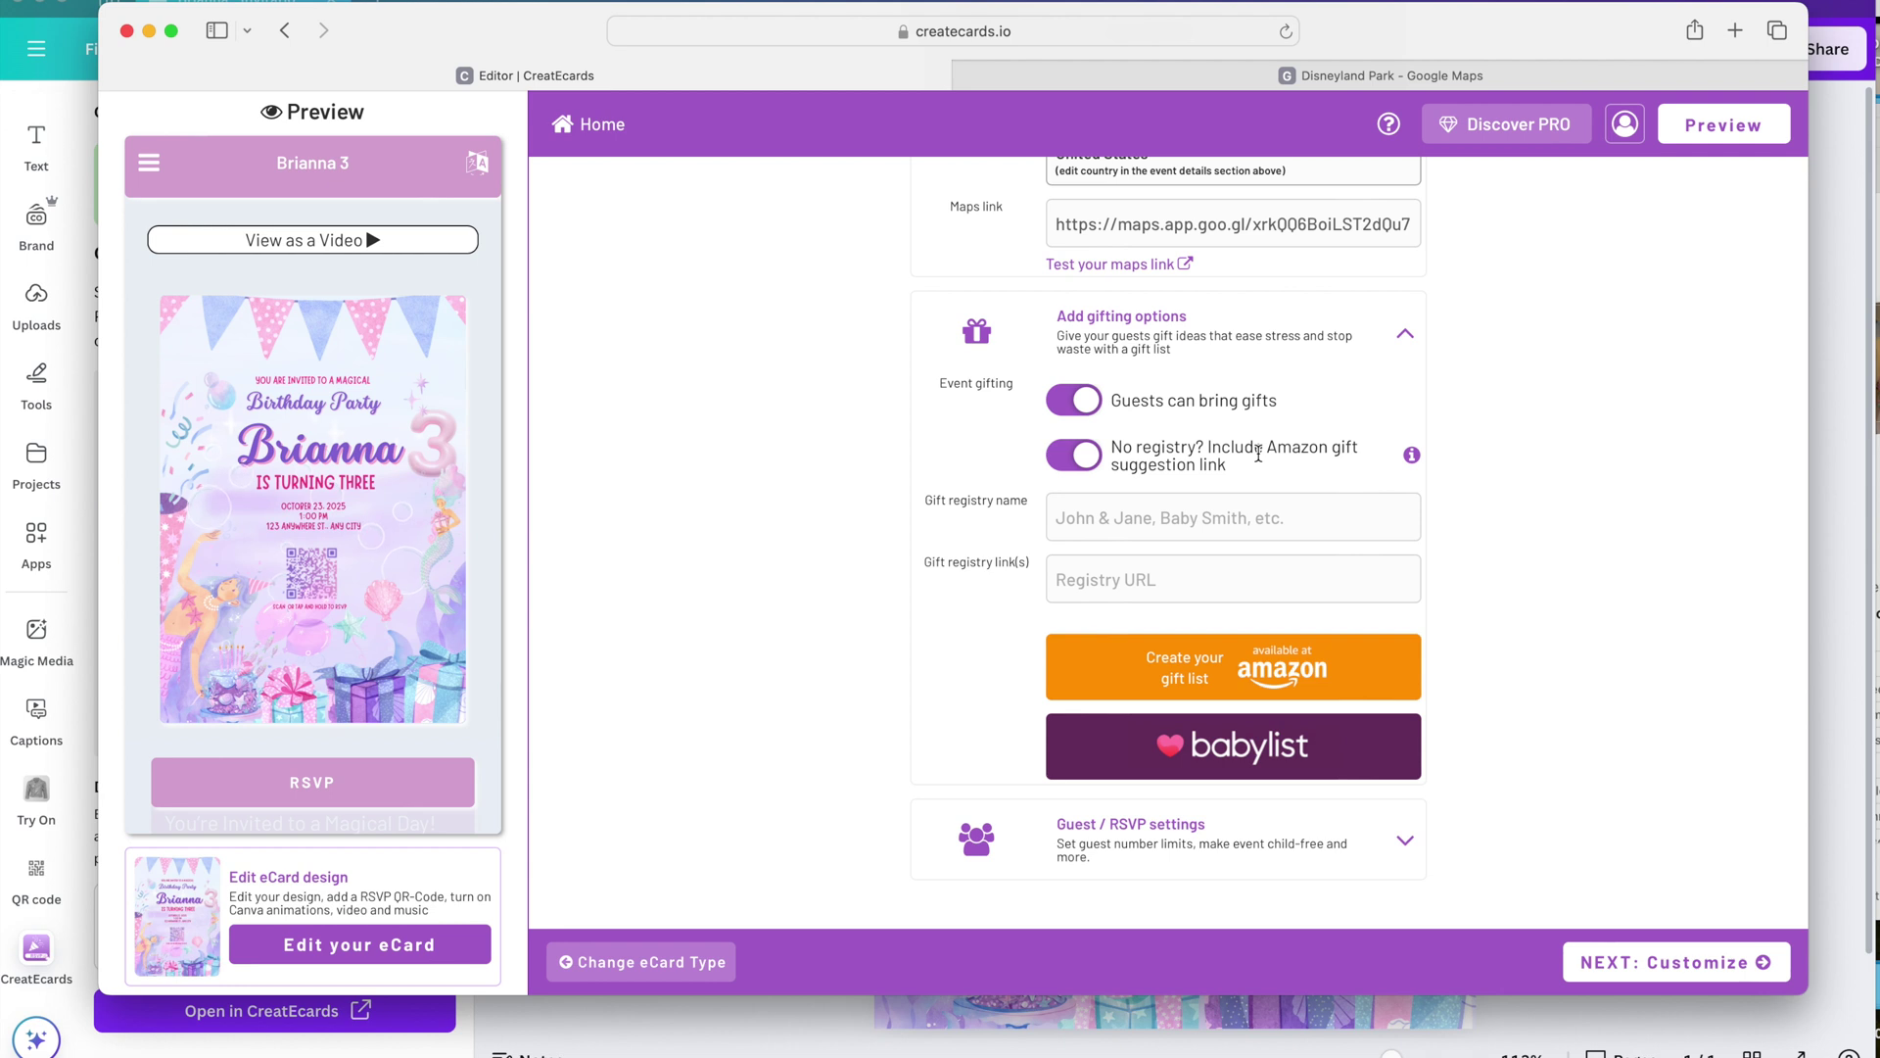
left_click(1075, 520)
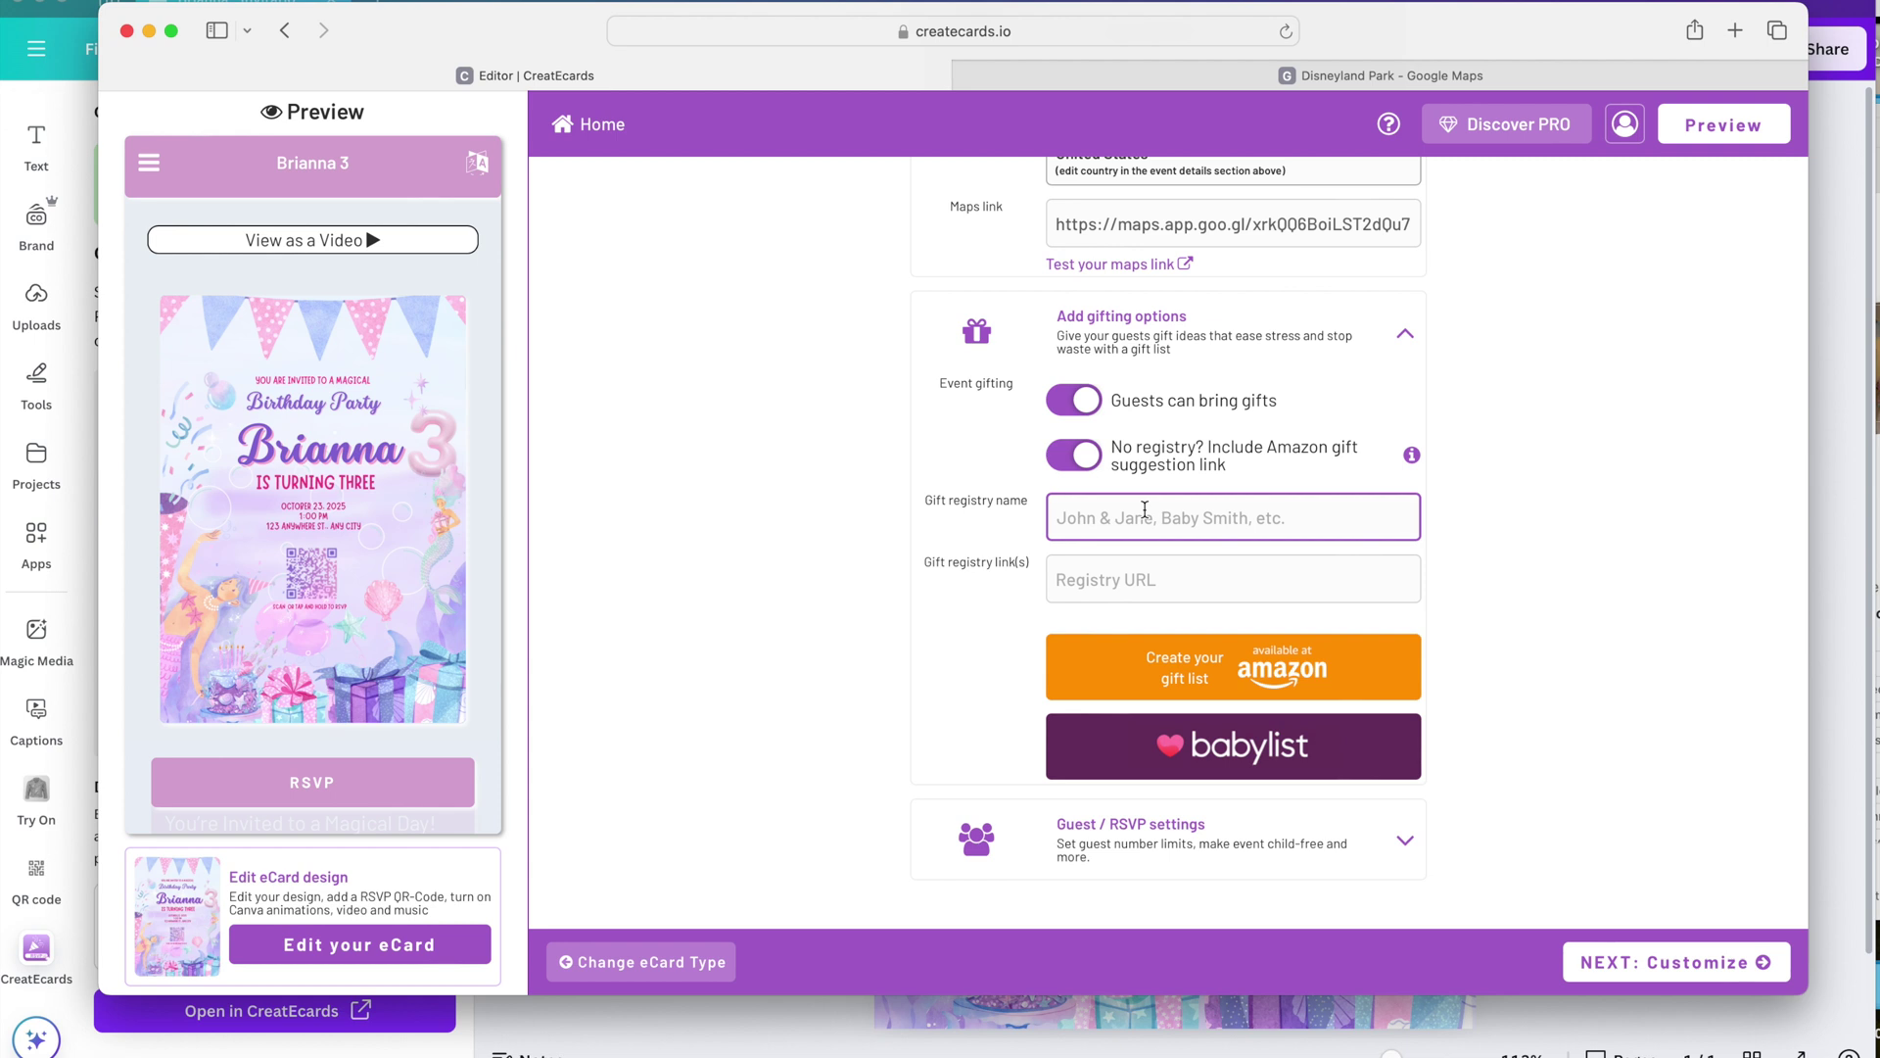
type("Brianna's 3r")
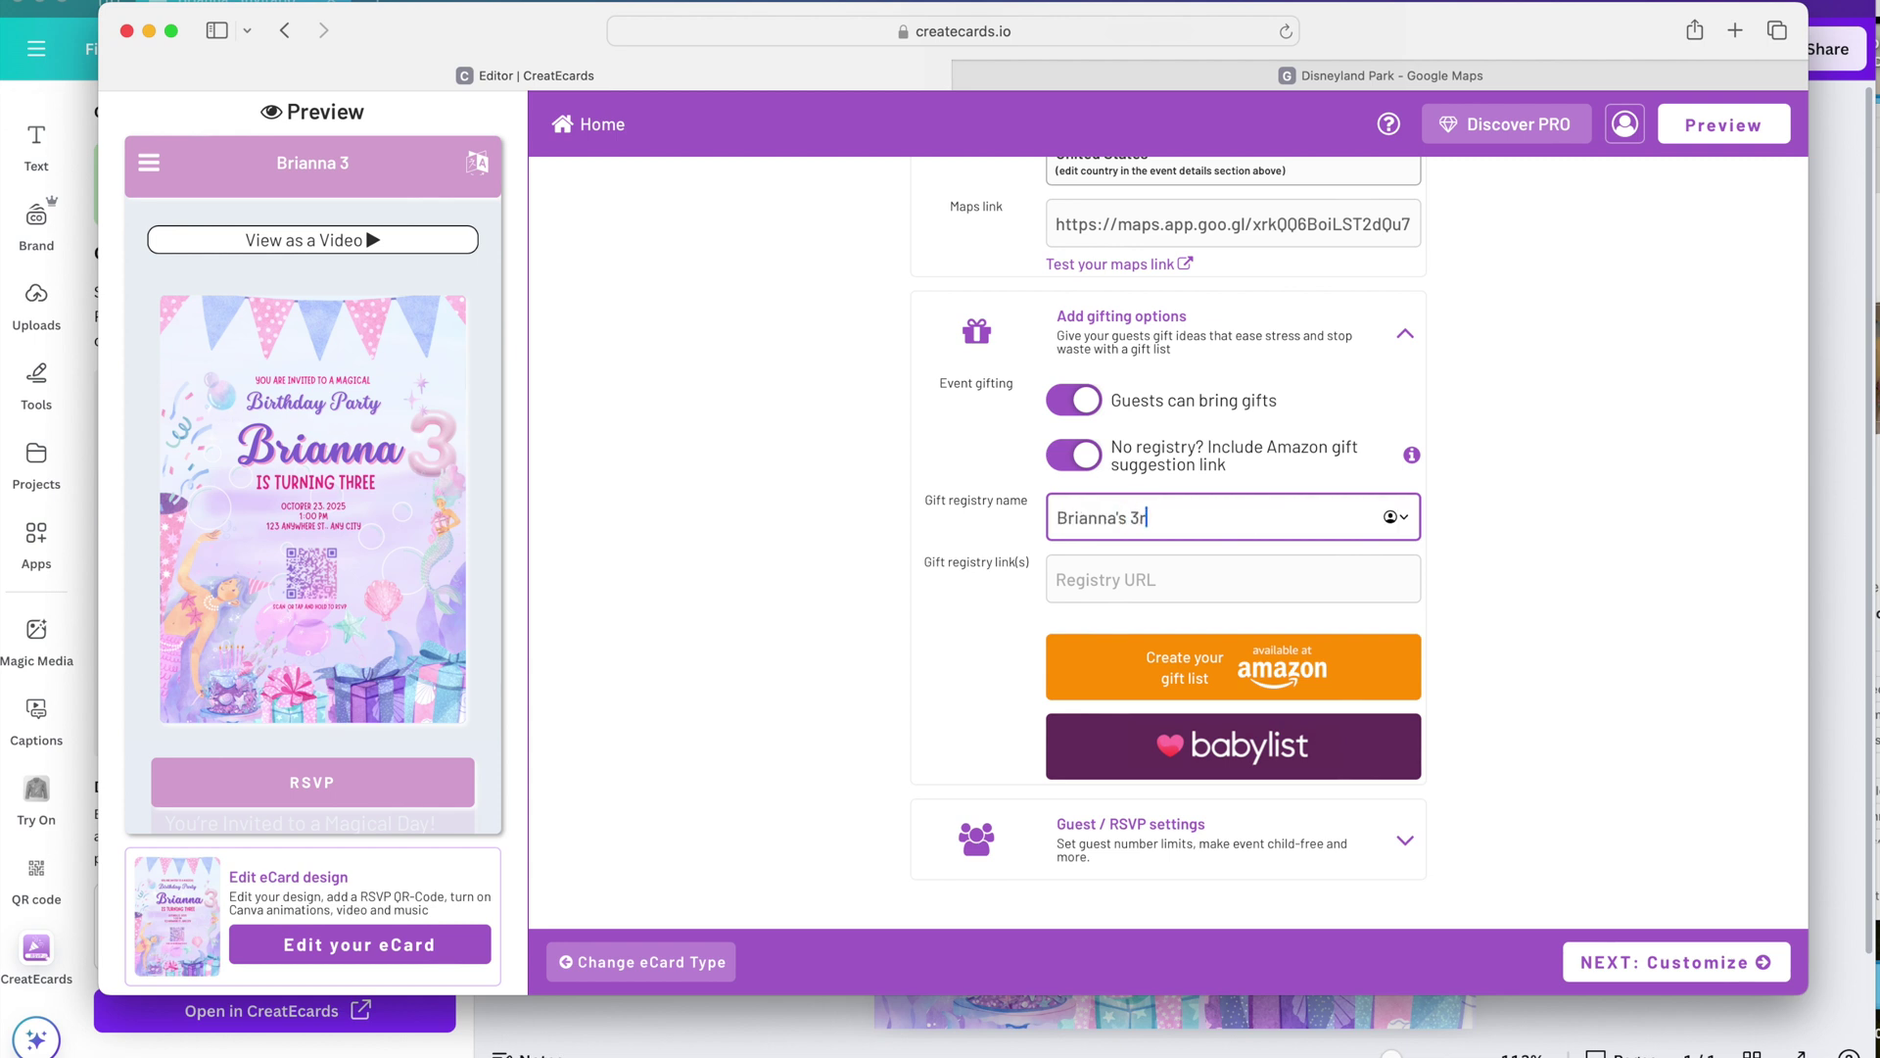
type("d Birthday")
left_click(1133, 571)
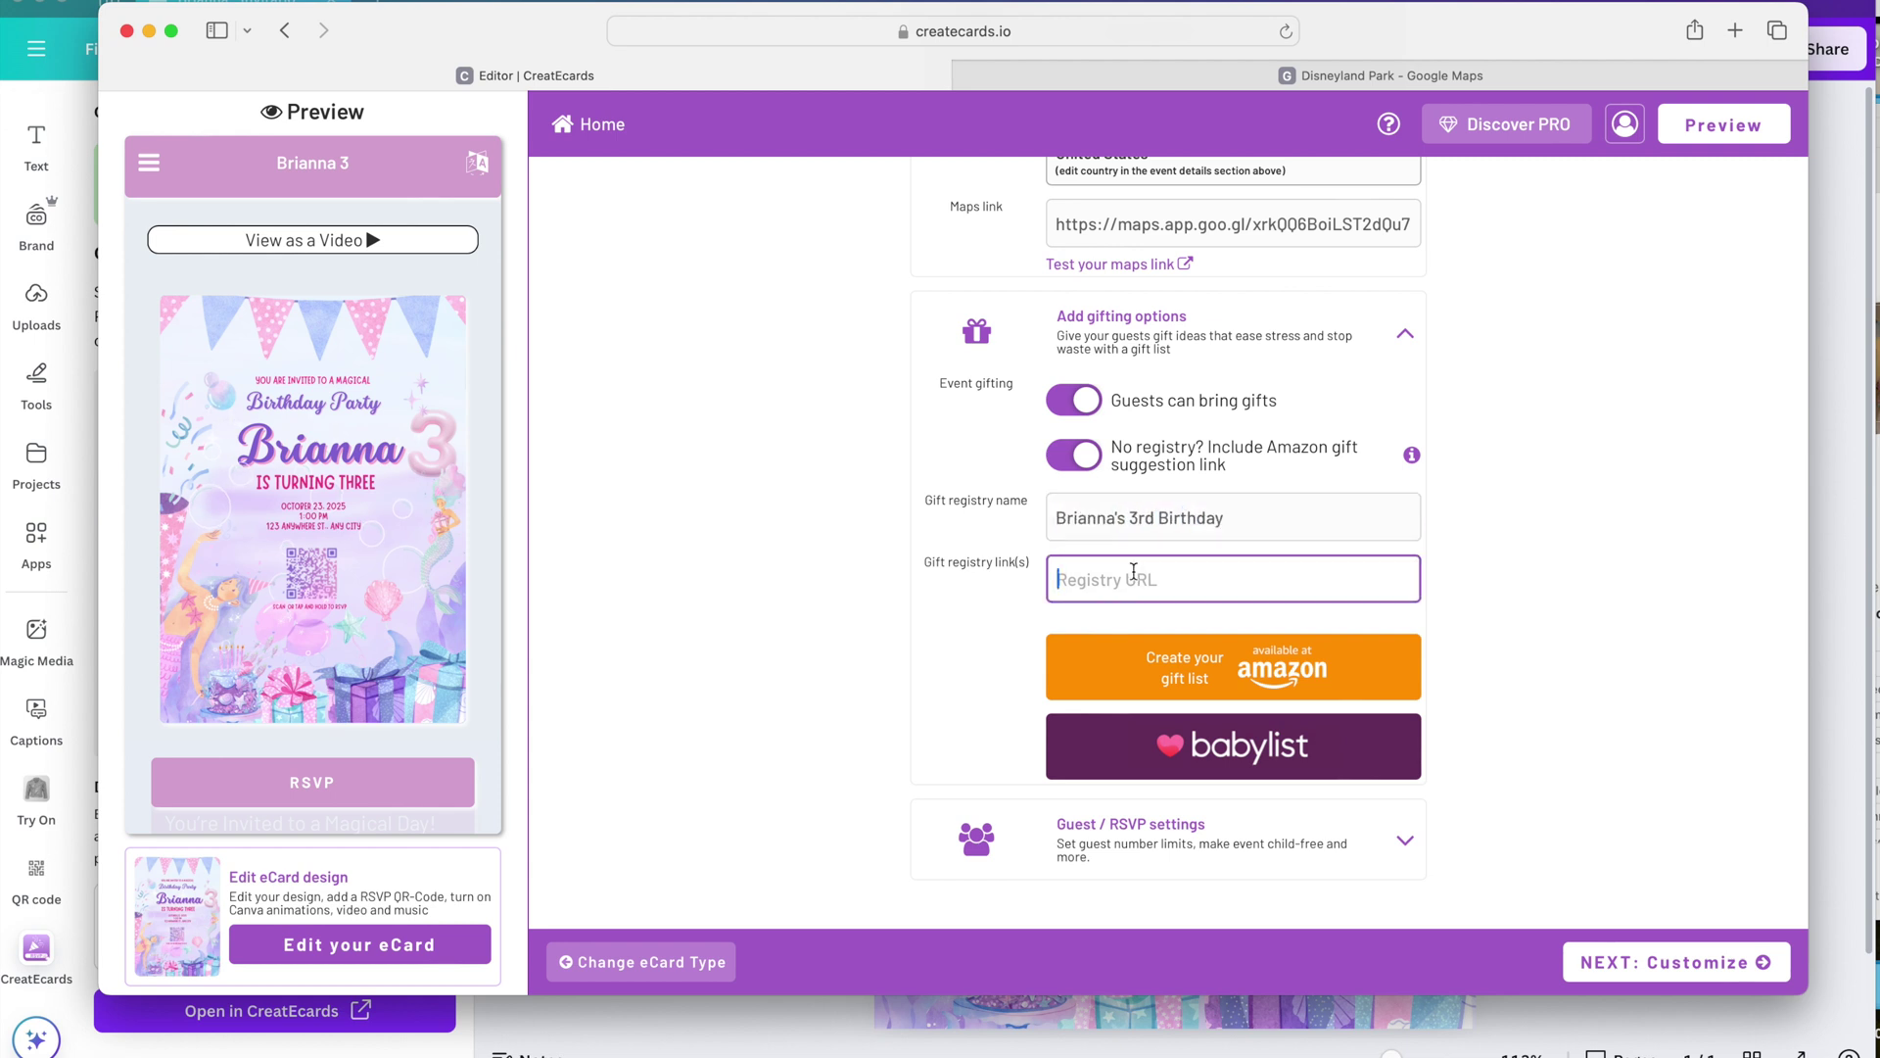
type("www.amazon.com/shop/")
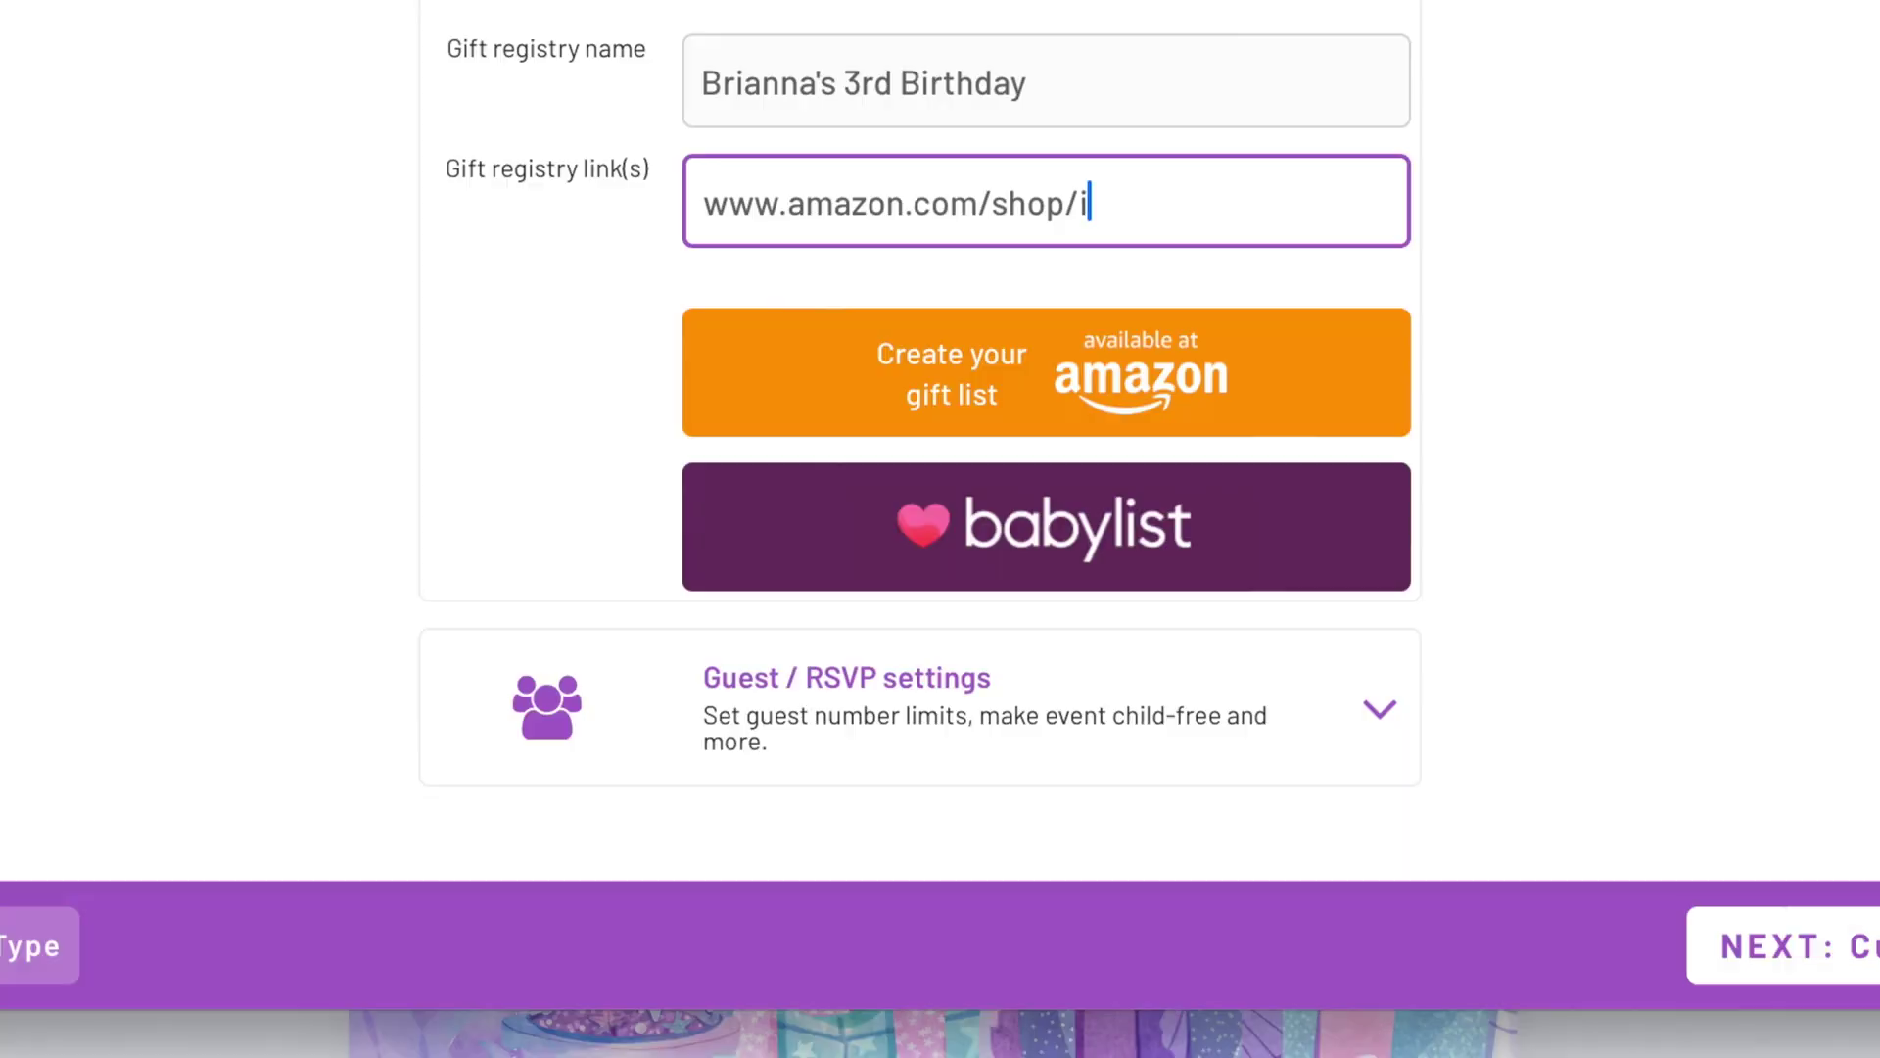
type("itstrixtv")
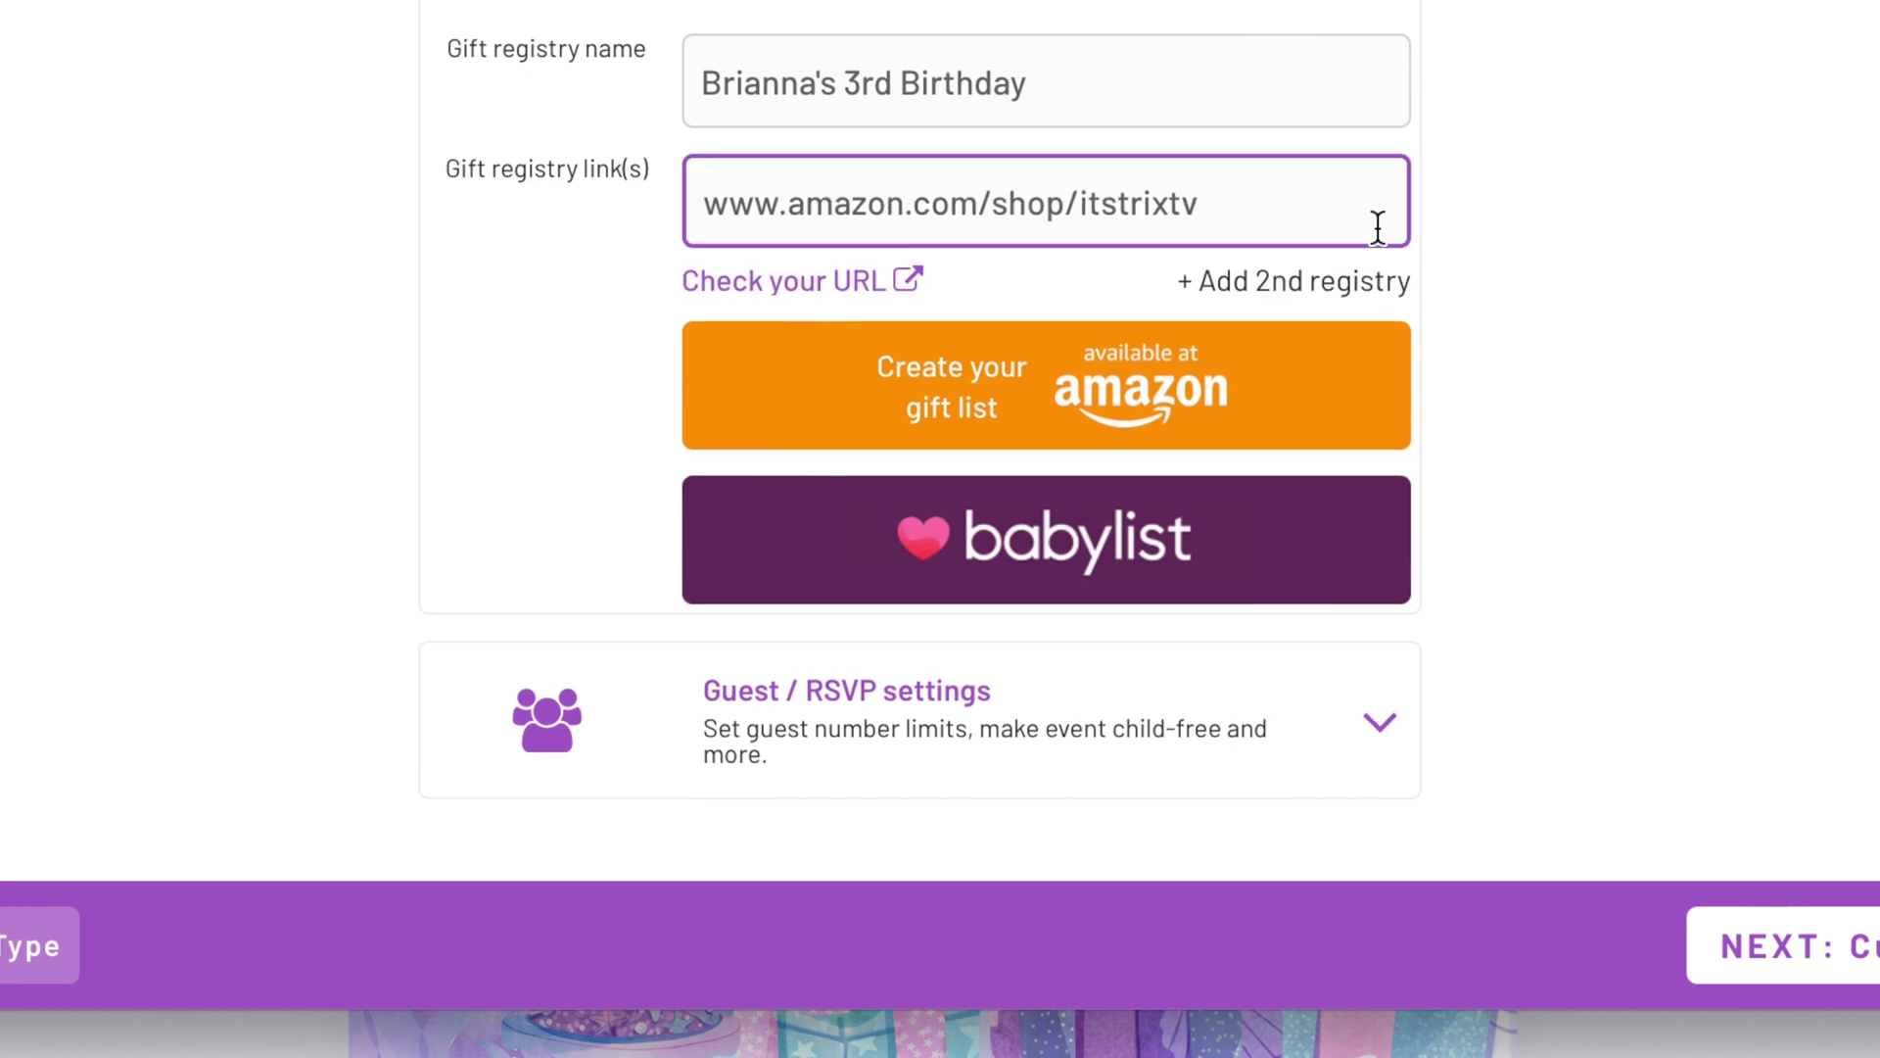
left_click(789, 292)
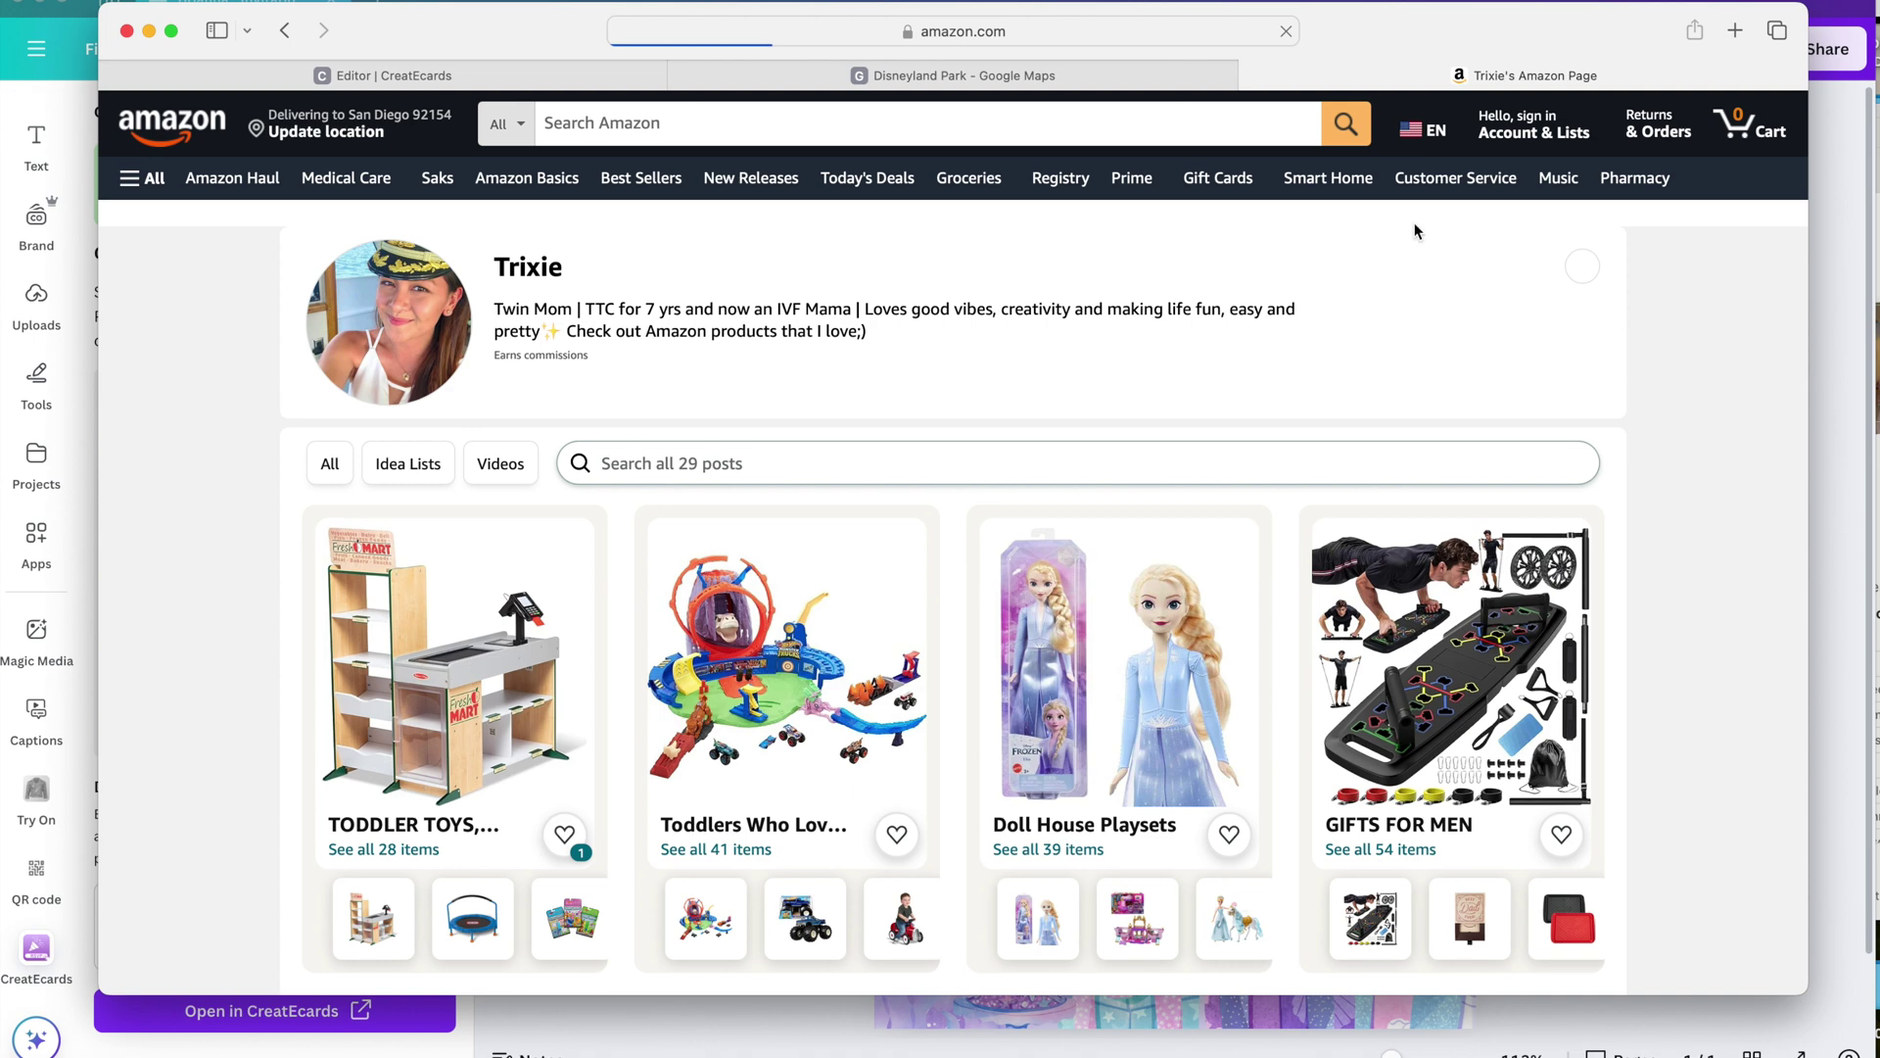
- Turn on dietary/allergy info collection and lower max guests per invite from 10 to 5
scroll(1314, 757, "down", 5)
scroll(1314, 757, "down", 1)
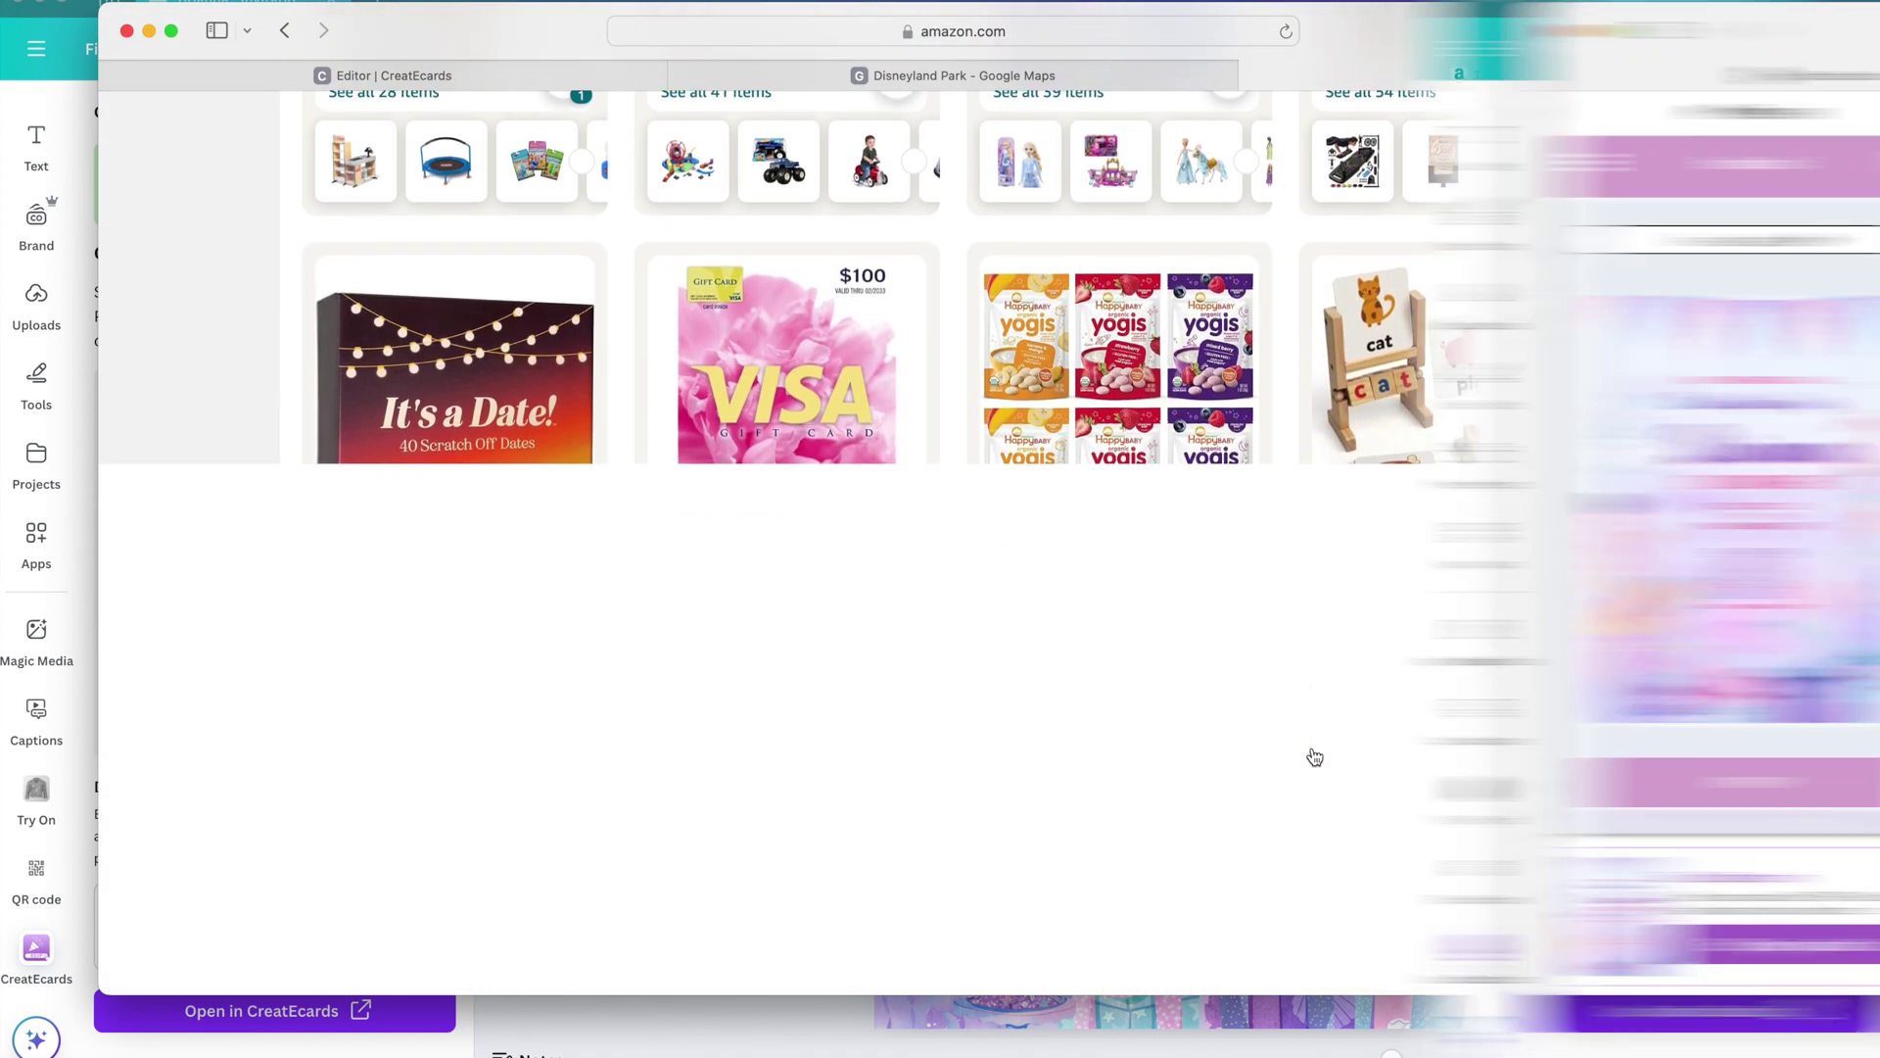
key("ctrl+Tab")
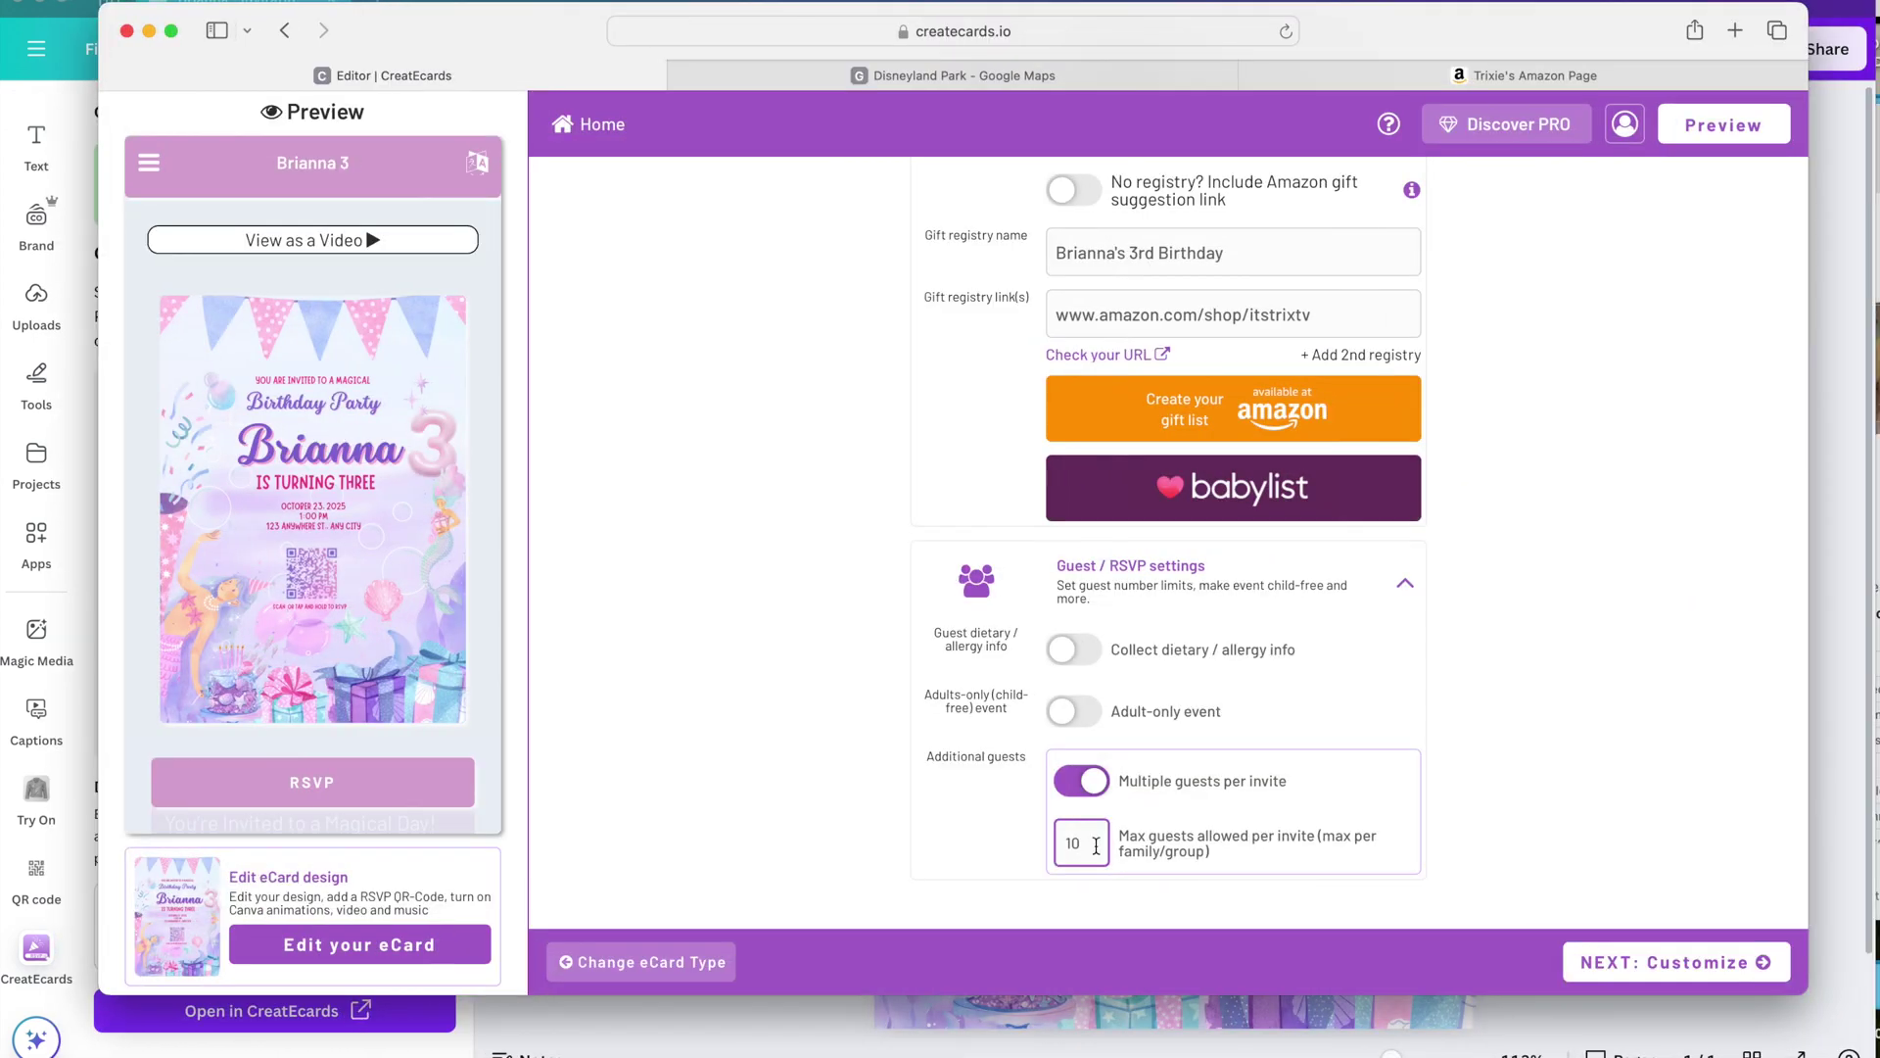
left_click(1070, 651)
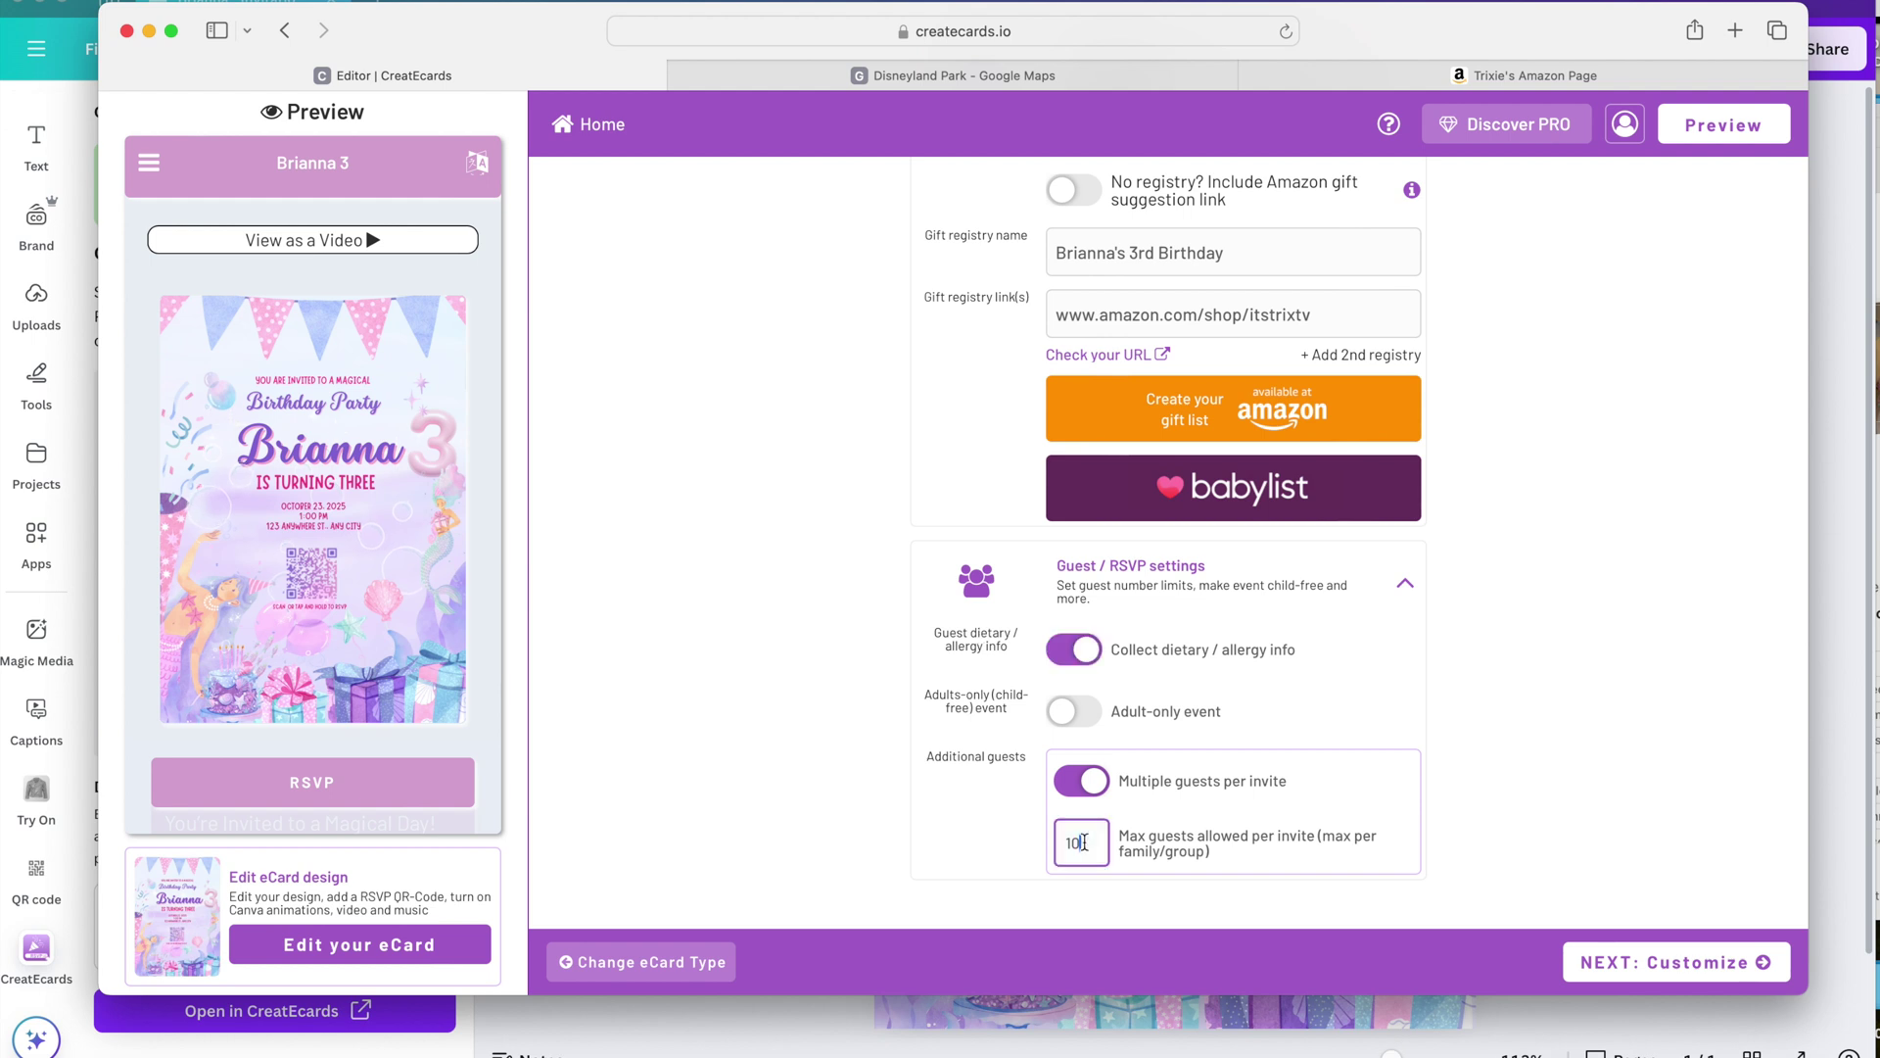
left_click(1084, 842)
key("BackSpace")
key("BackSpace")
type("5")
left_click(1717, 959)
left_click(1682, 965)
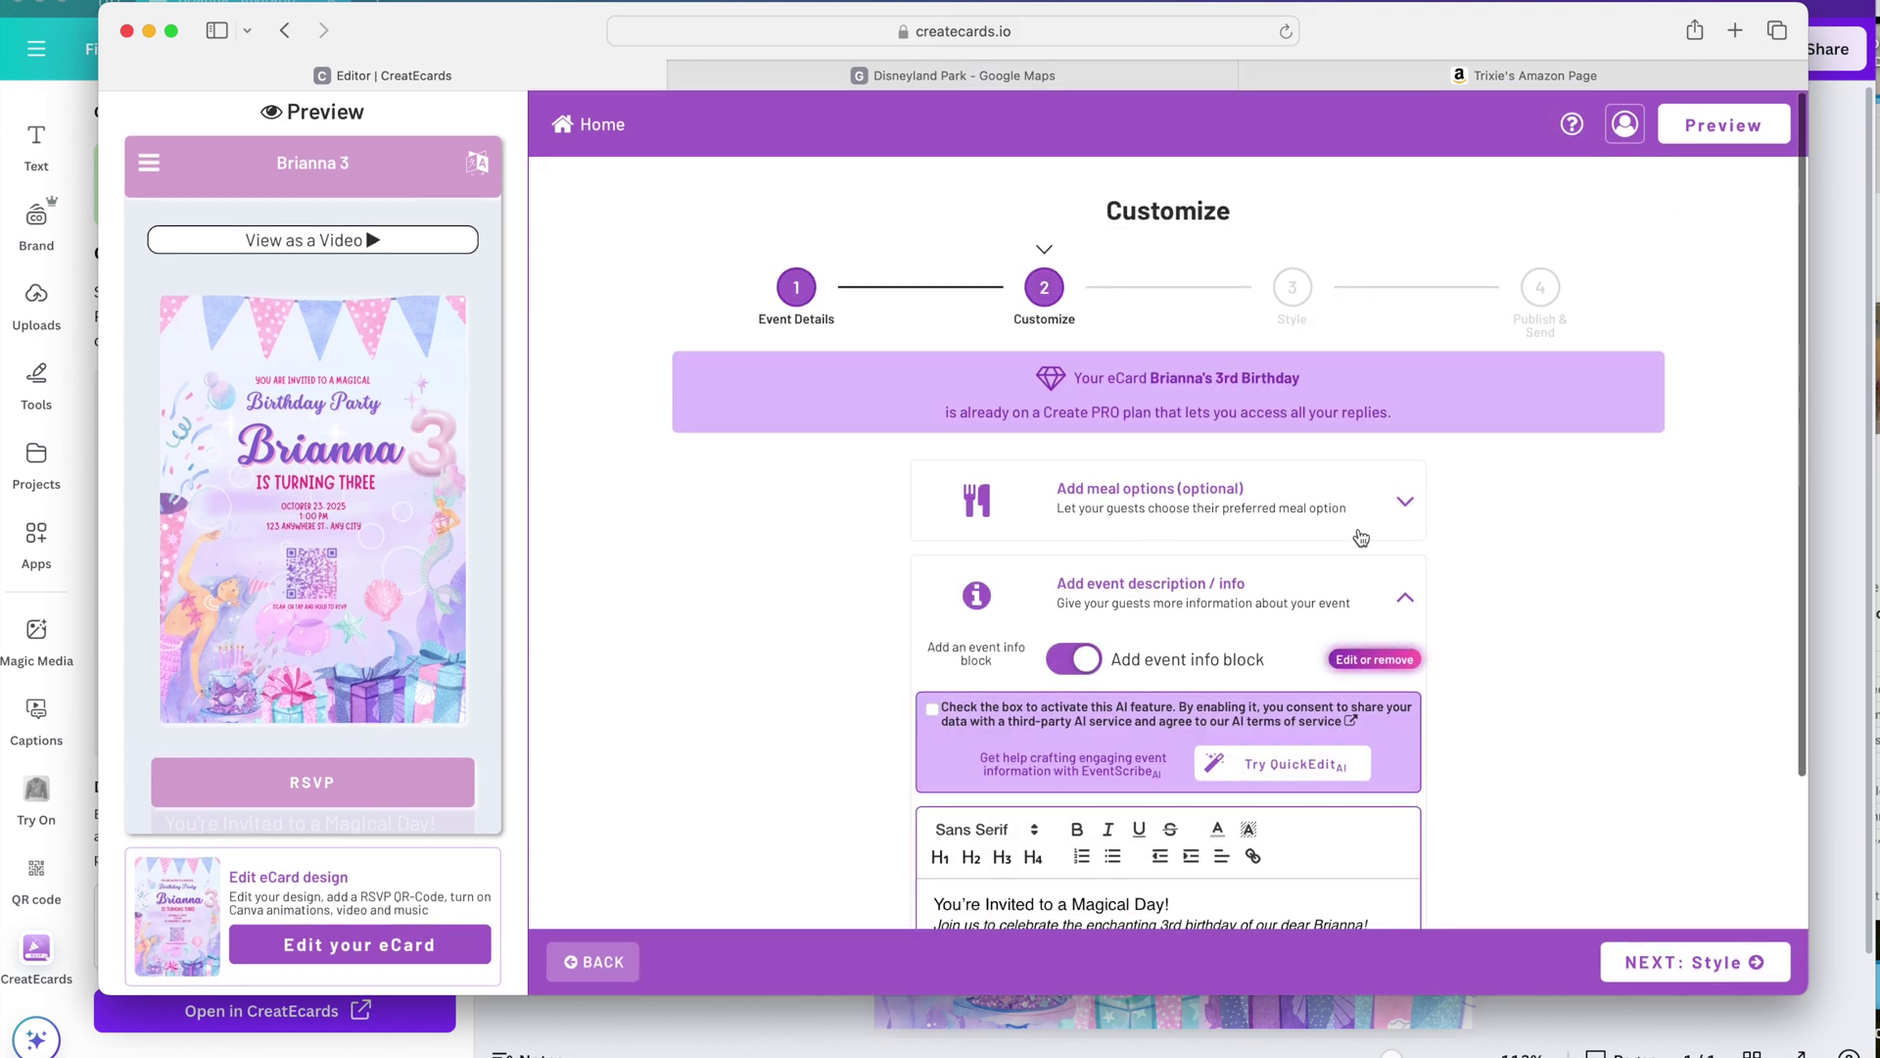
- Add meal options 'Chicken Tenders and Fries' and 'Cheese Pizza and spaghetti', then go to Style
left_click(1404, 522)
scroll(1403, 522, "down", 5)
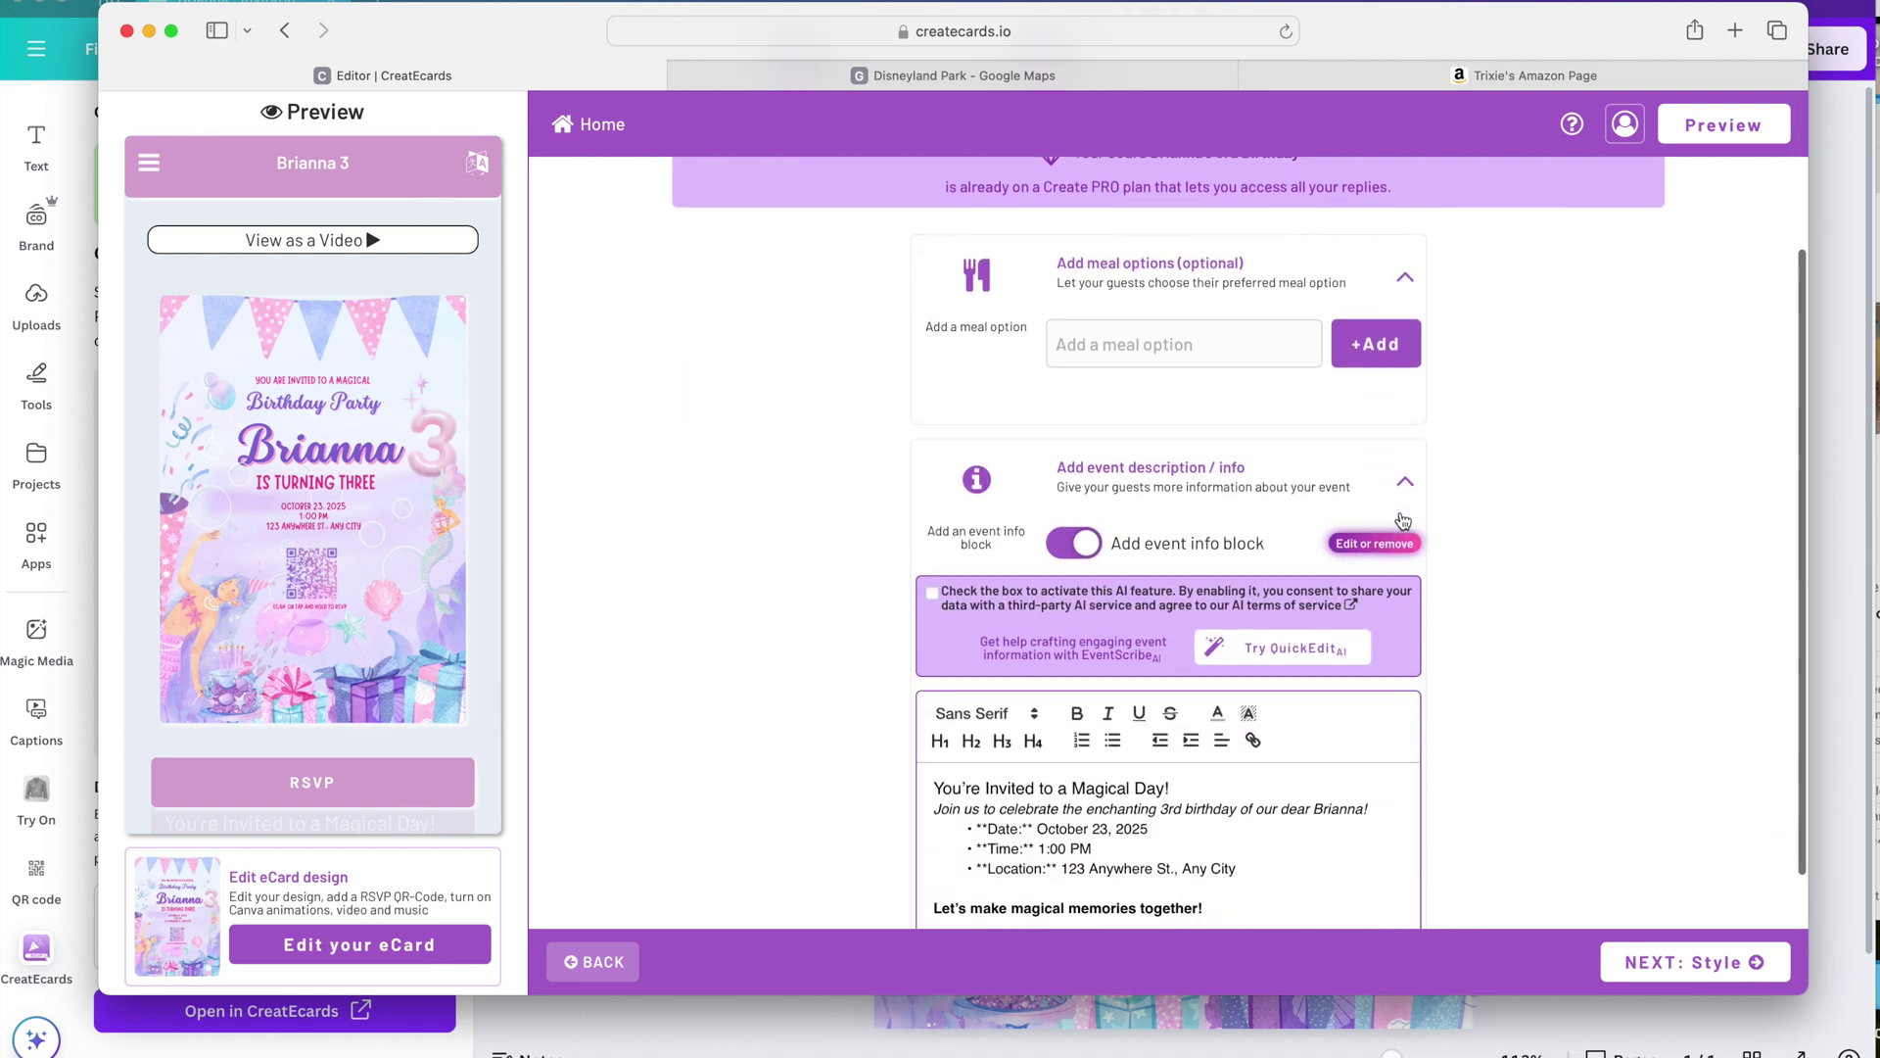
left_click(1180, 312)
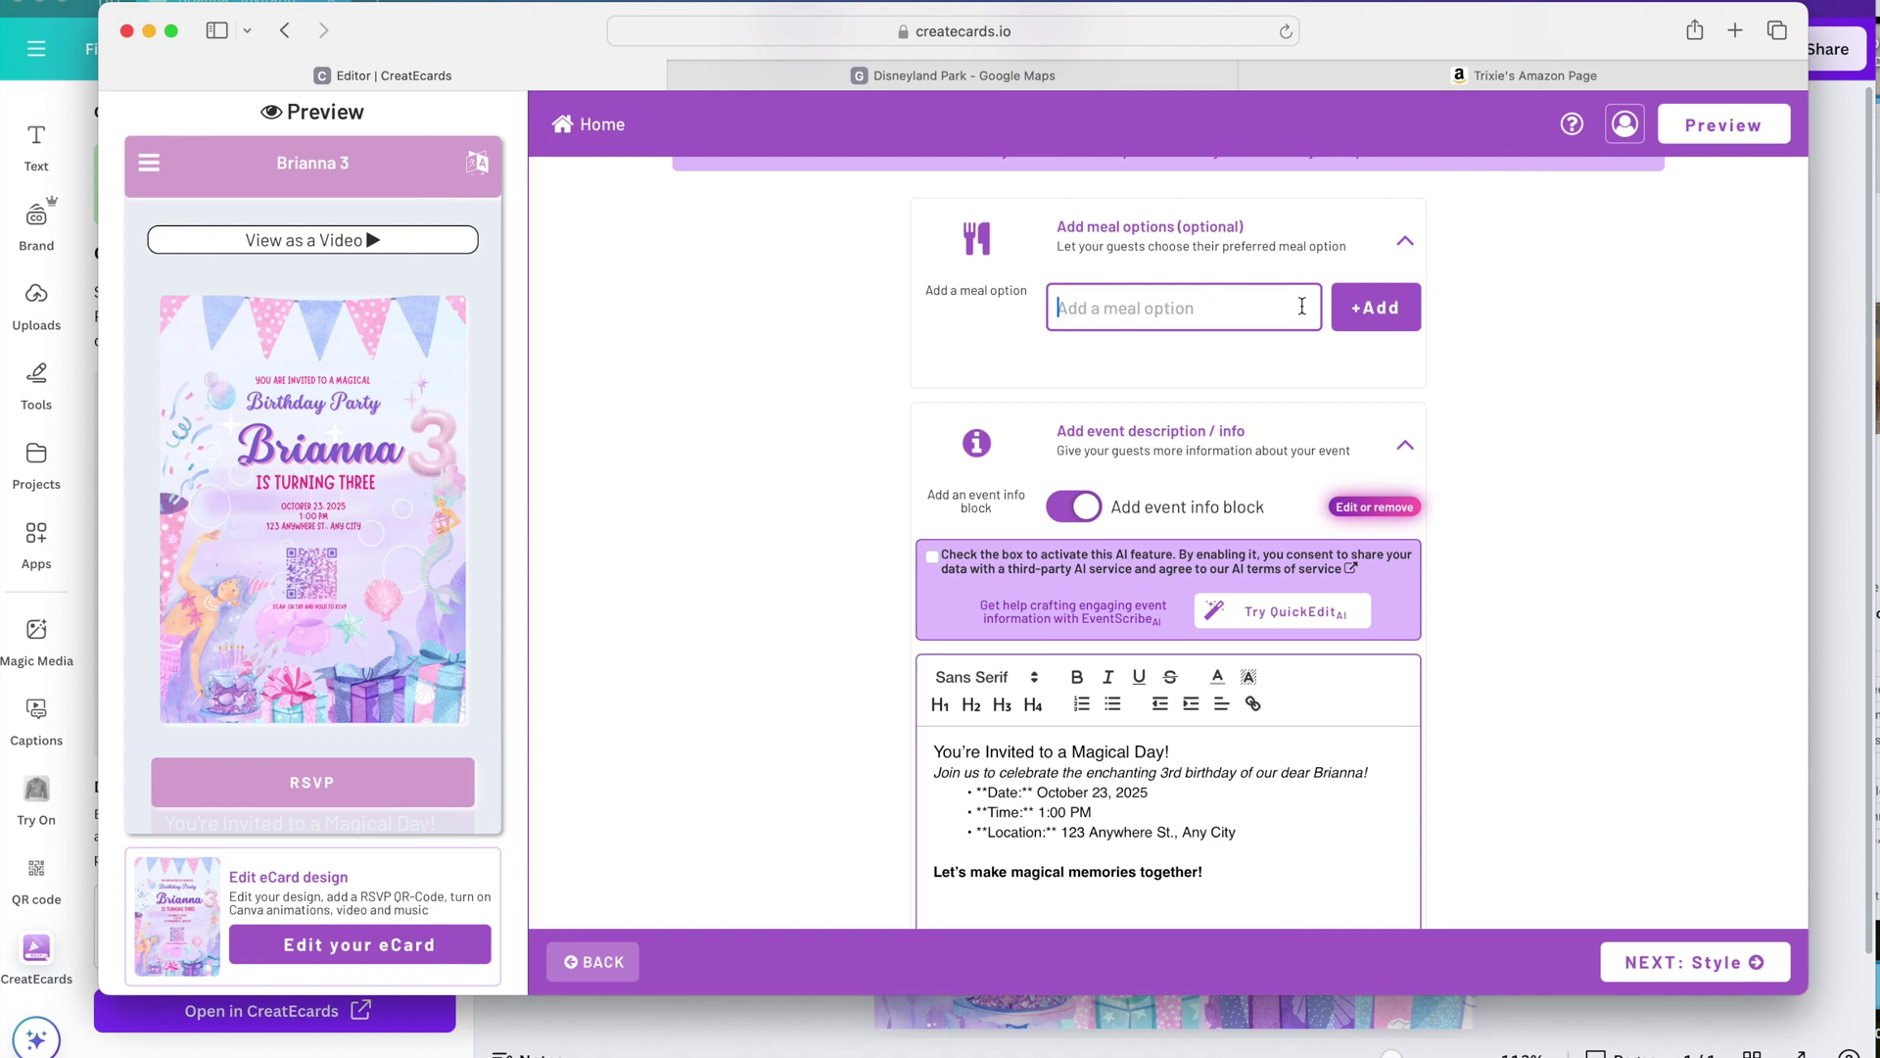
type("Chicken Tenders and Fries")
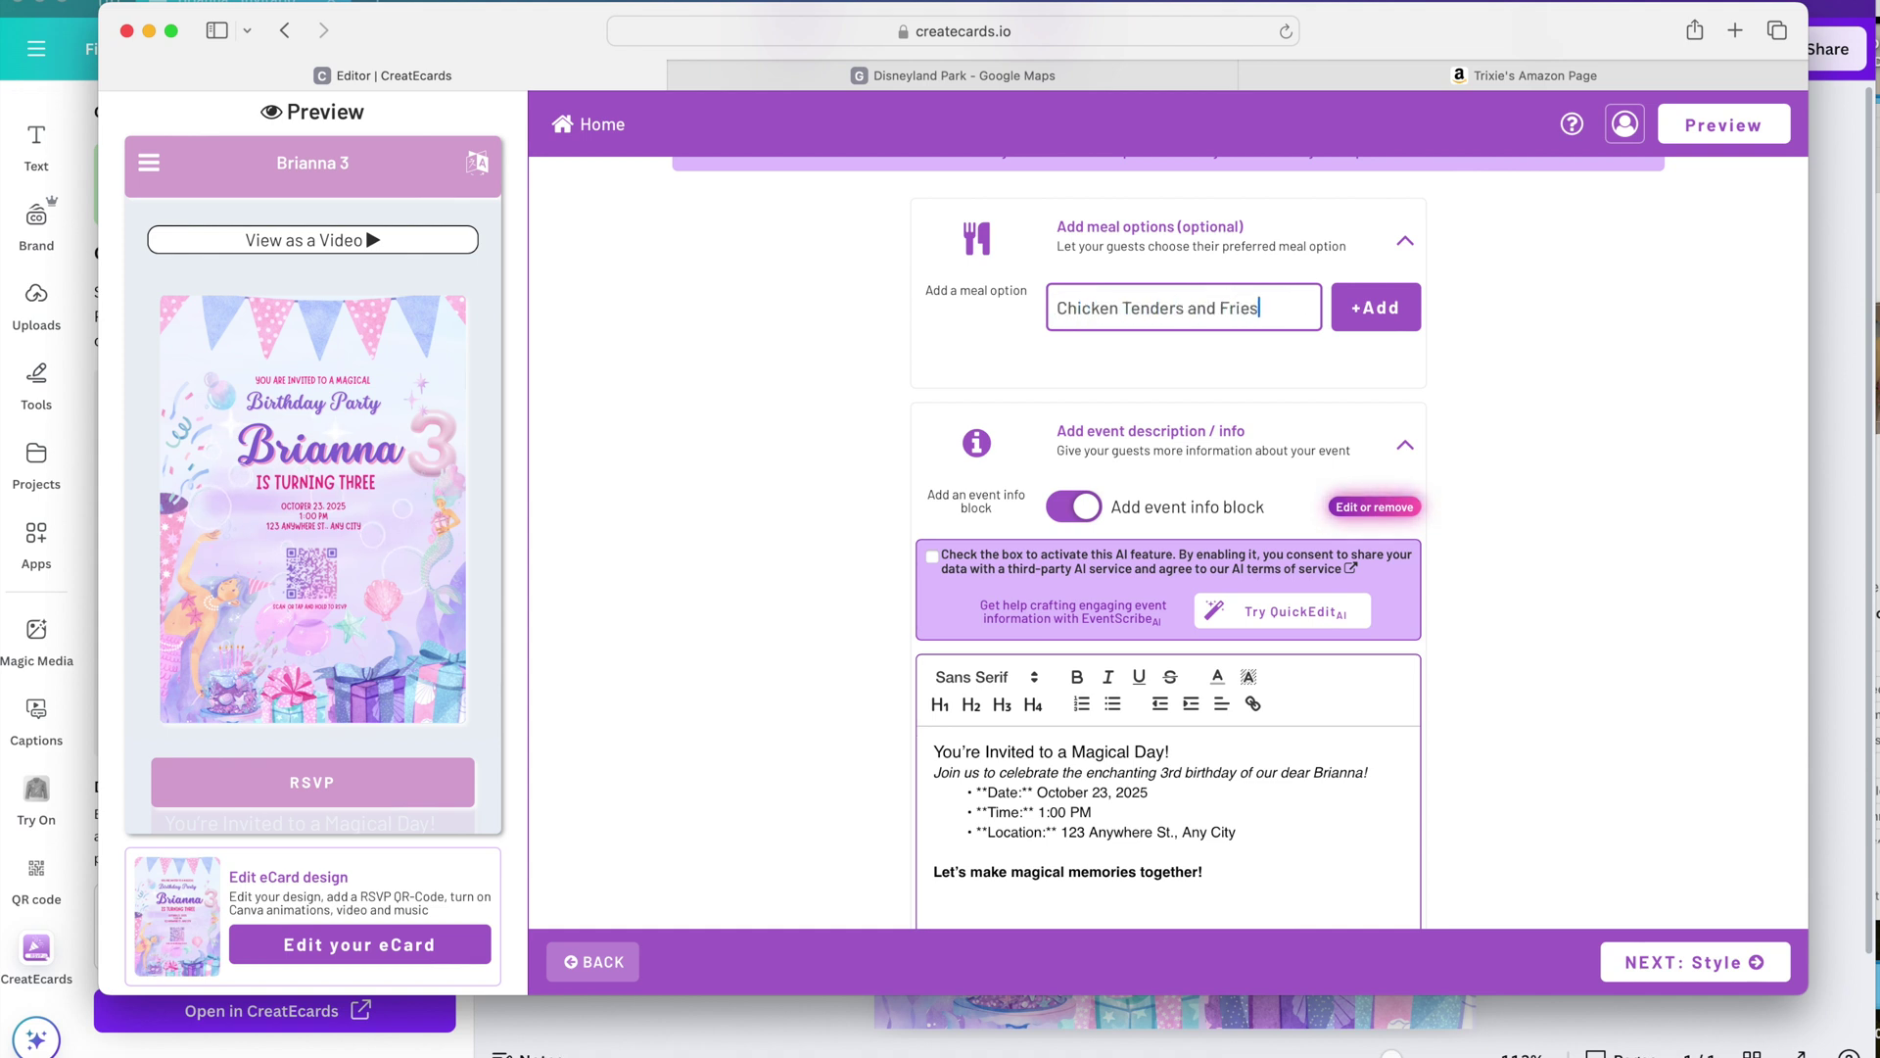
key("Return")
type("C")
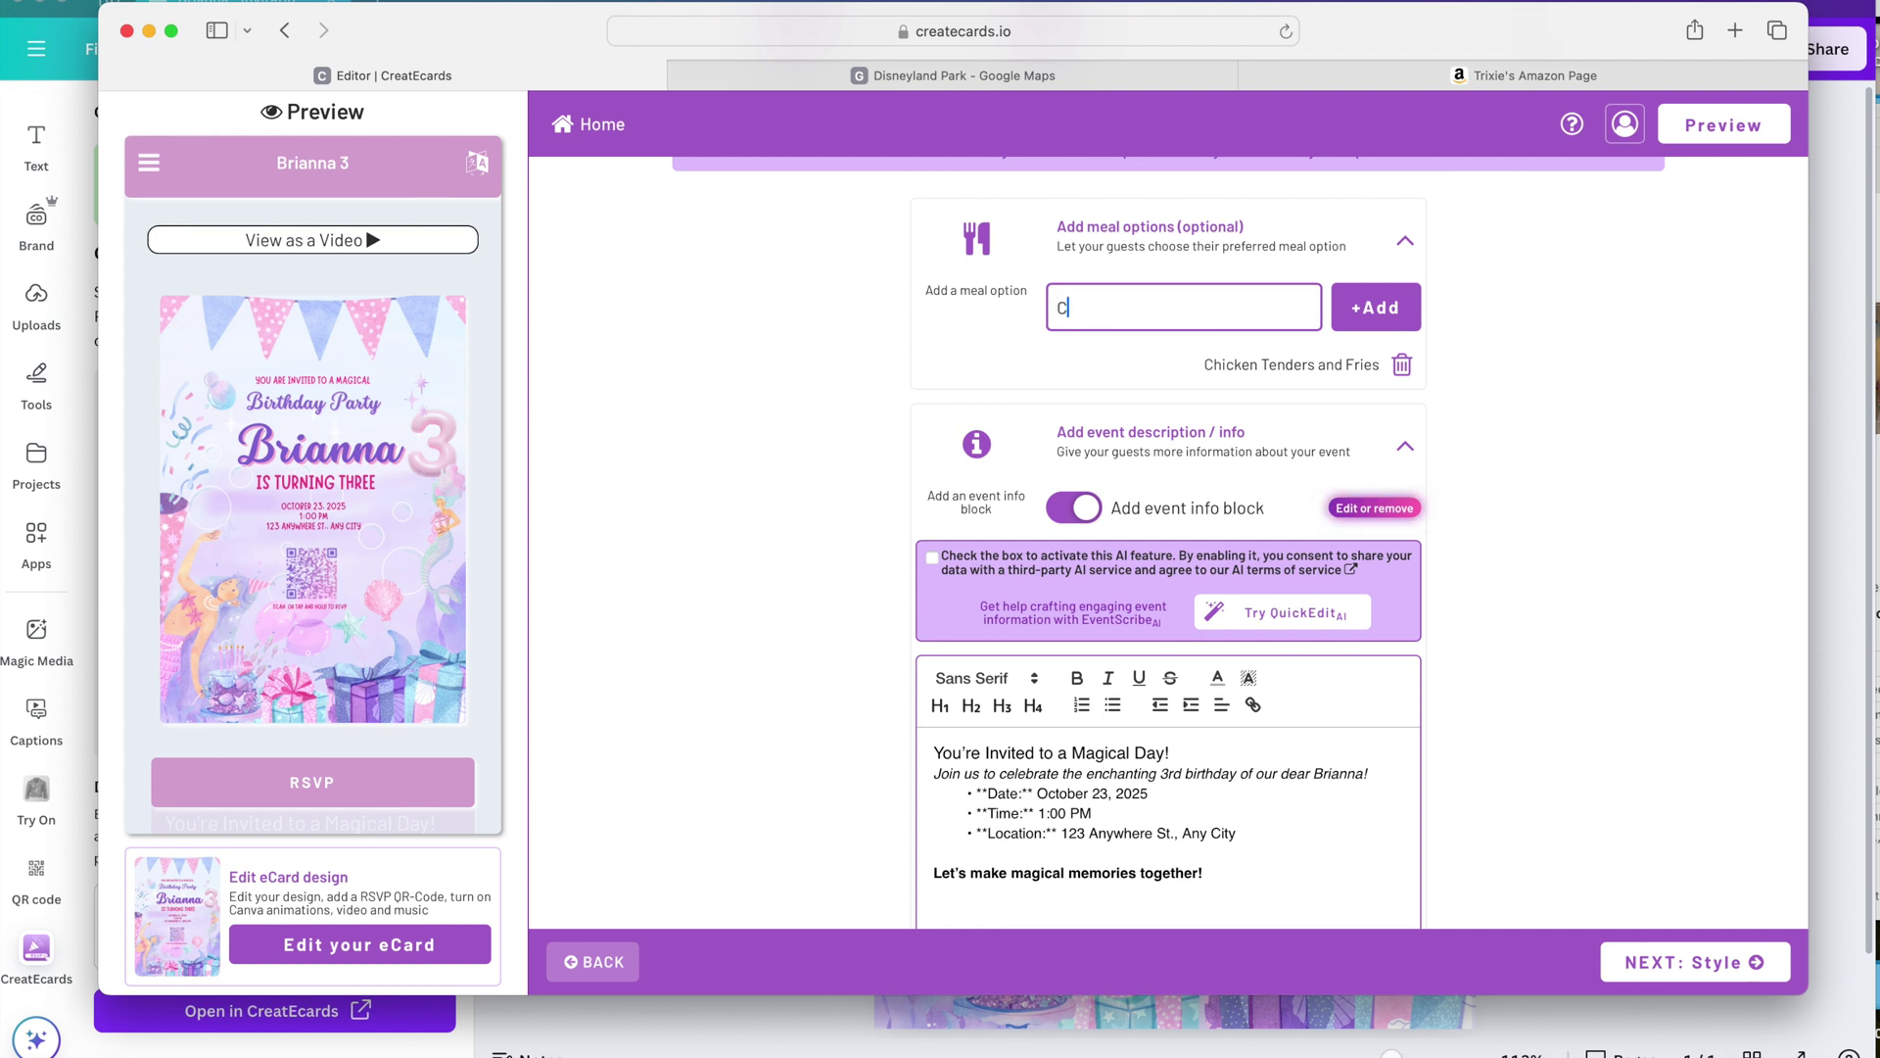
type("heese Pizza and sp")
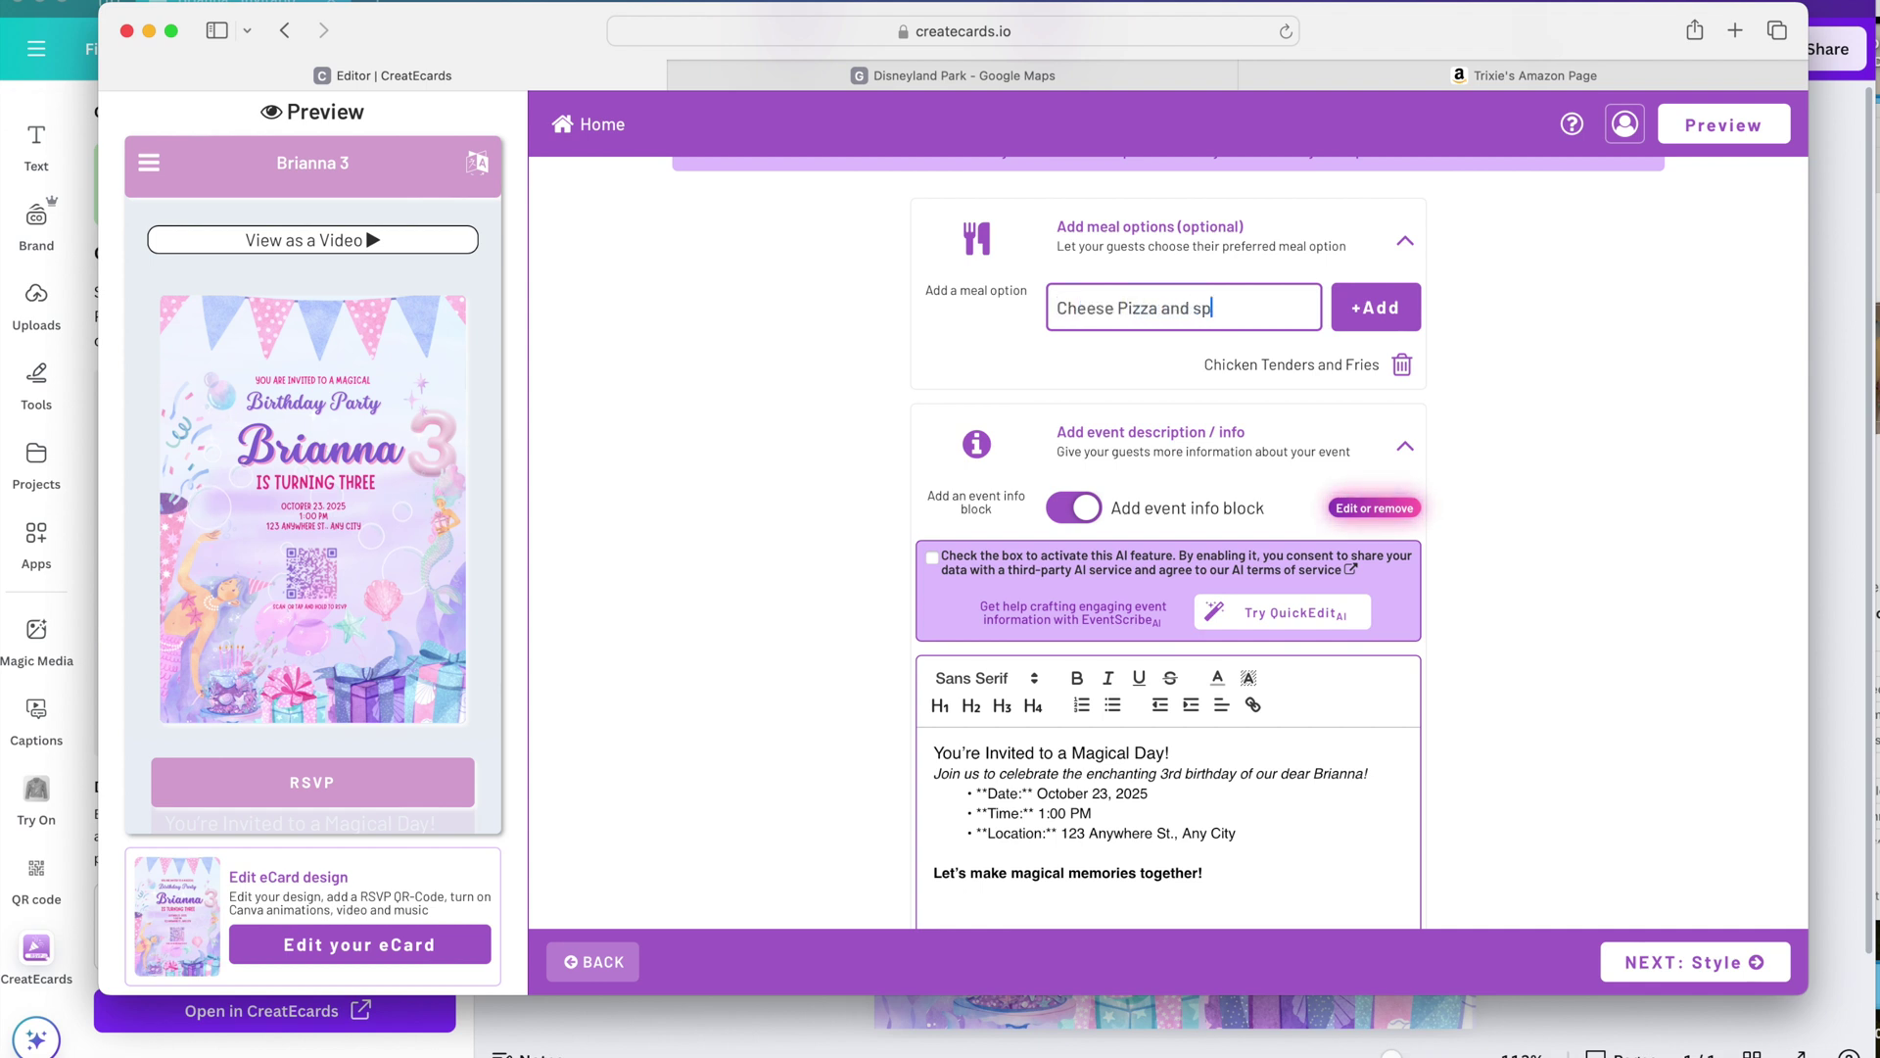
type("aghetti")
key("Return")
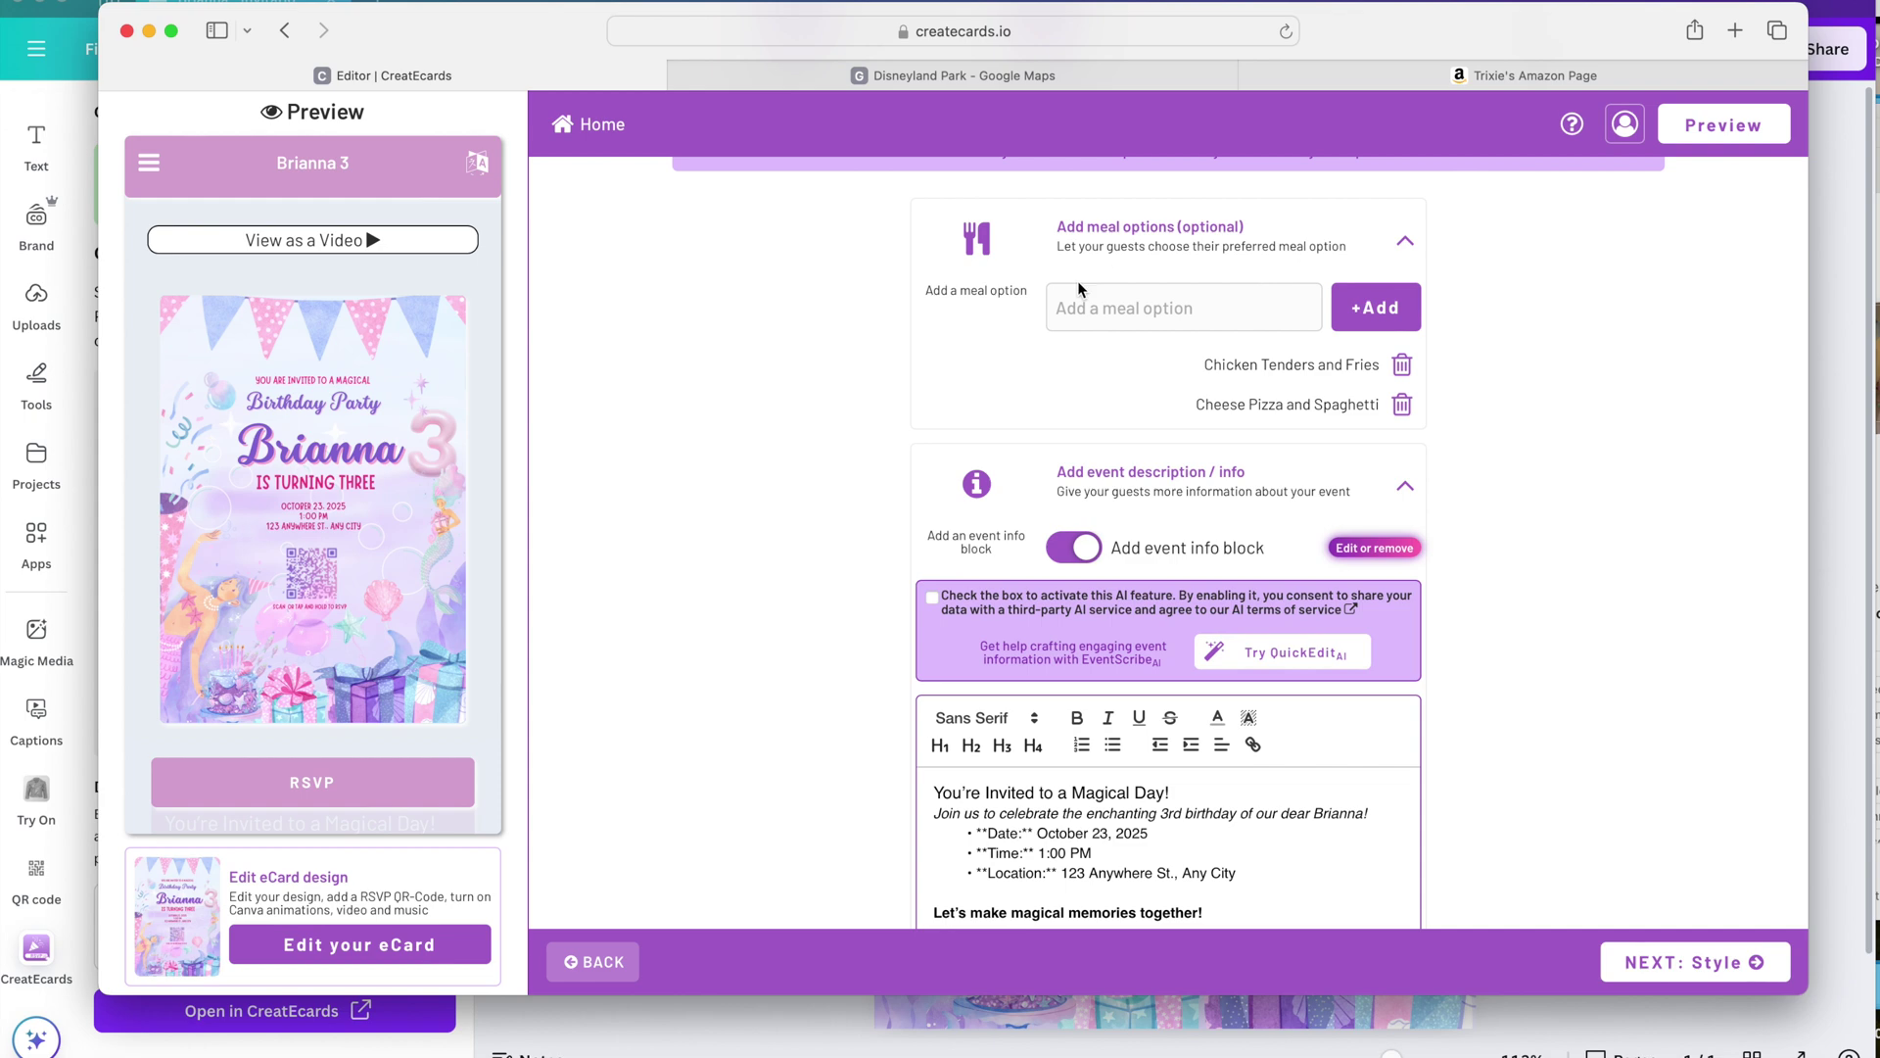
scroll(1078, 280, "down", 3)
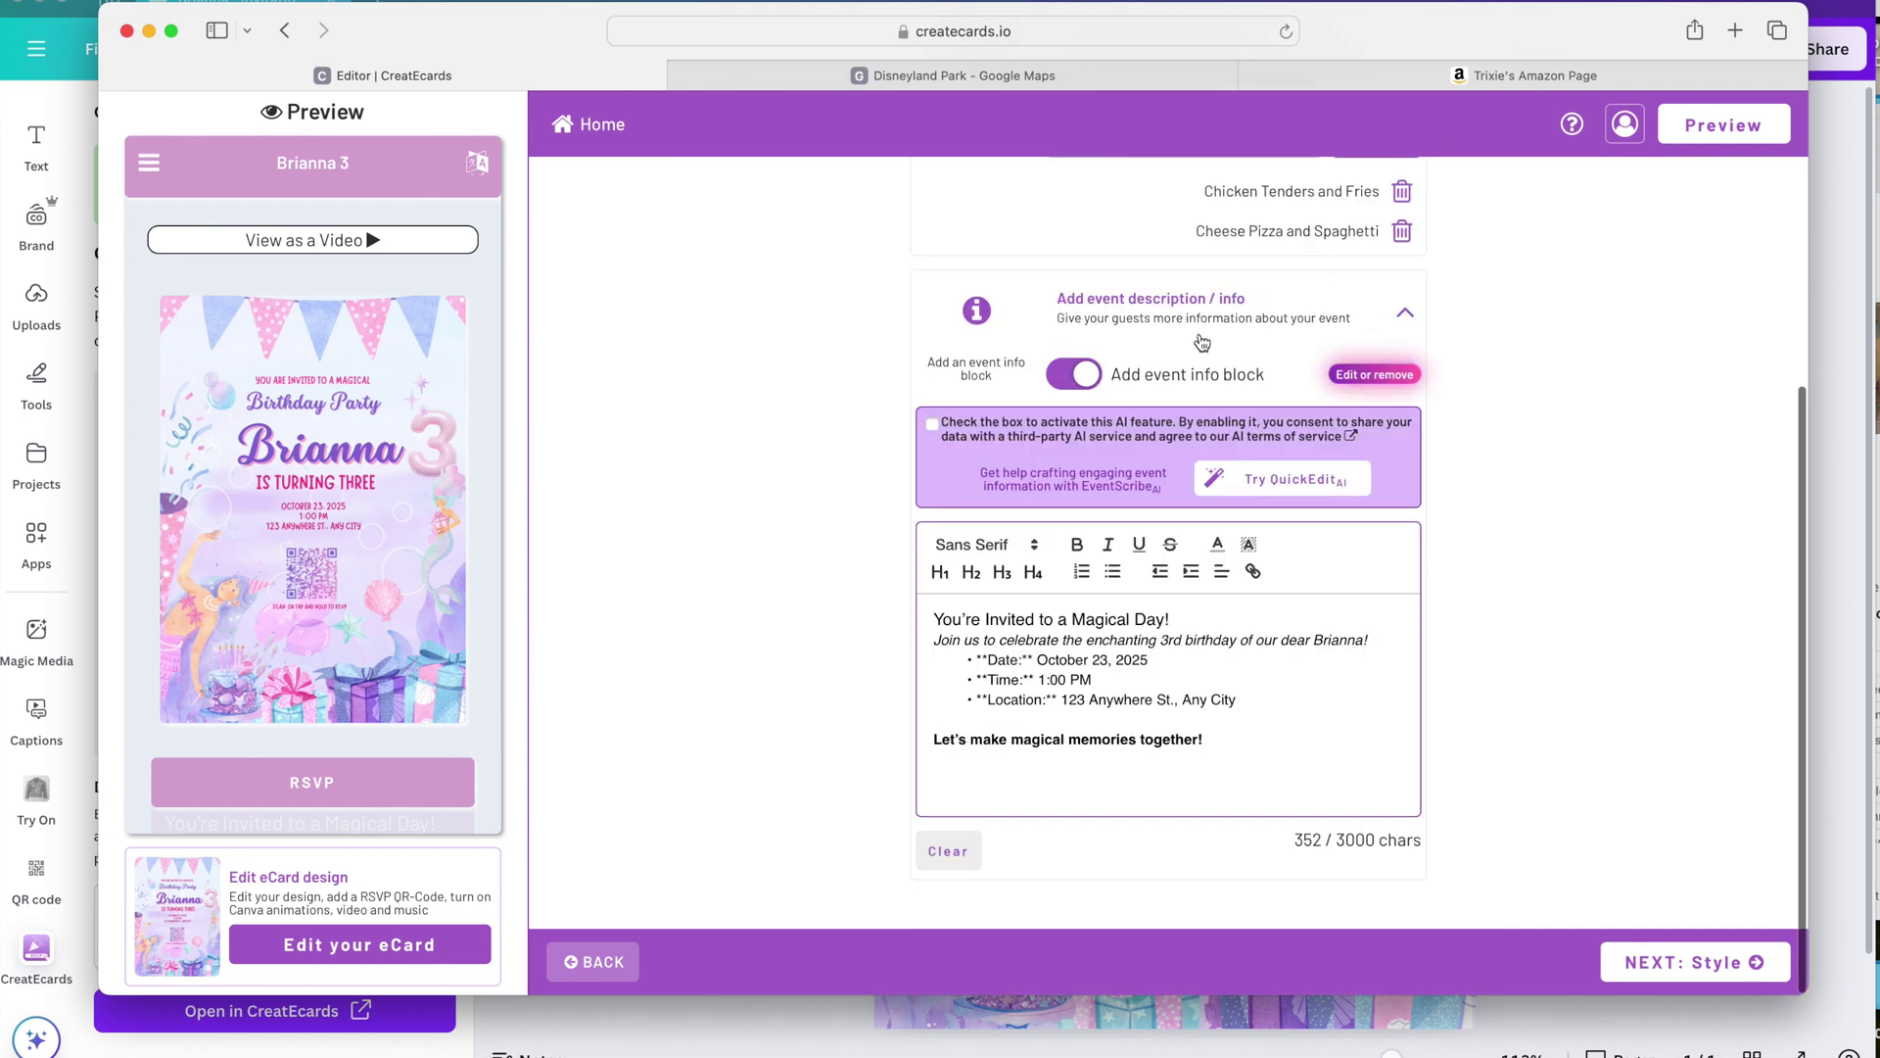
left_click(1102, 721)
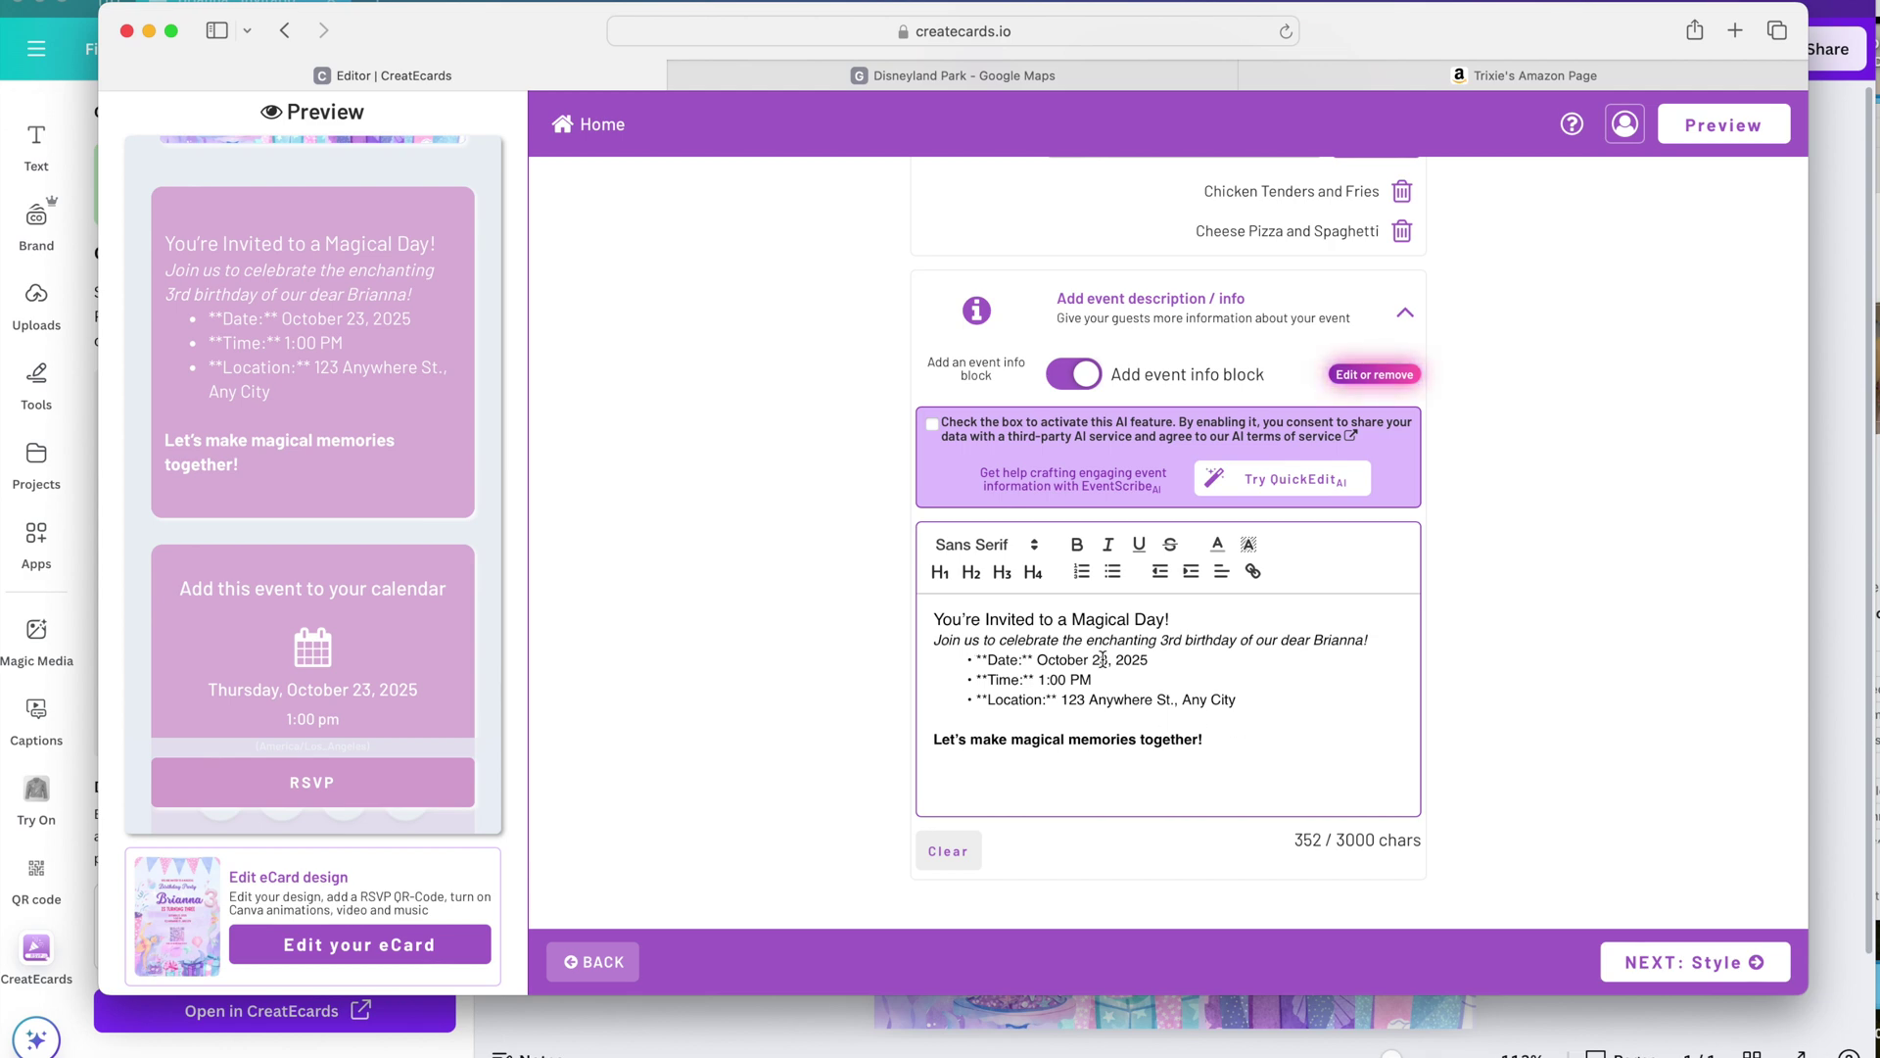
left_click(1695, 961)
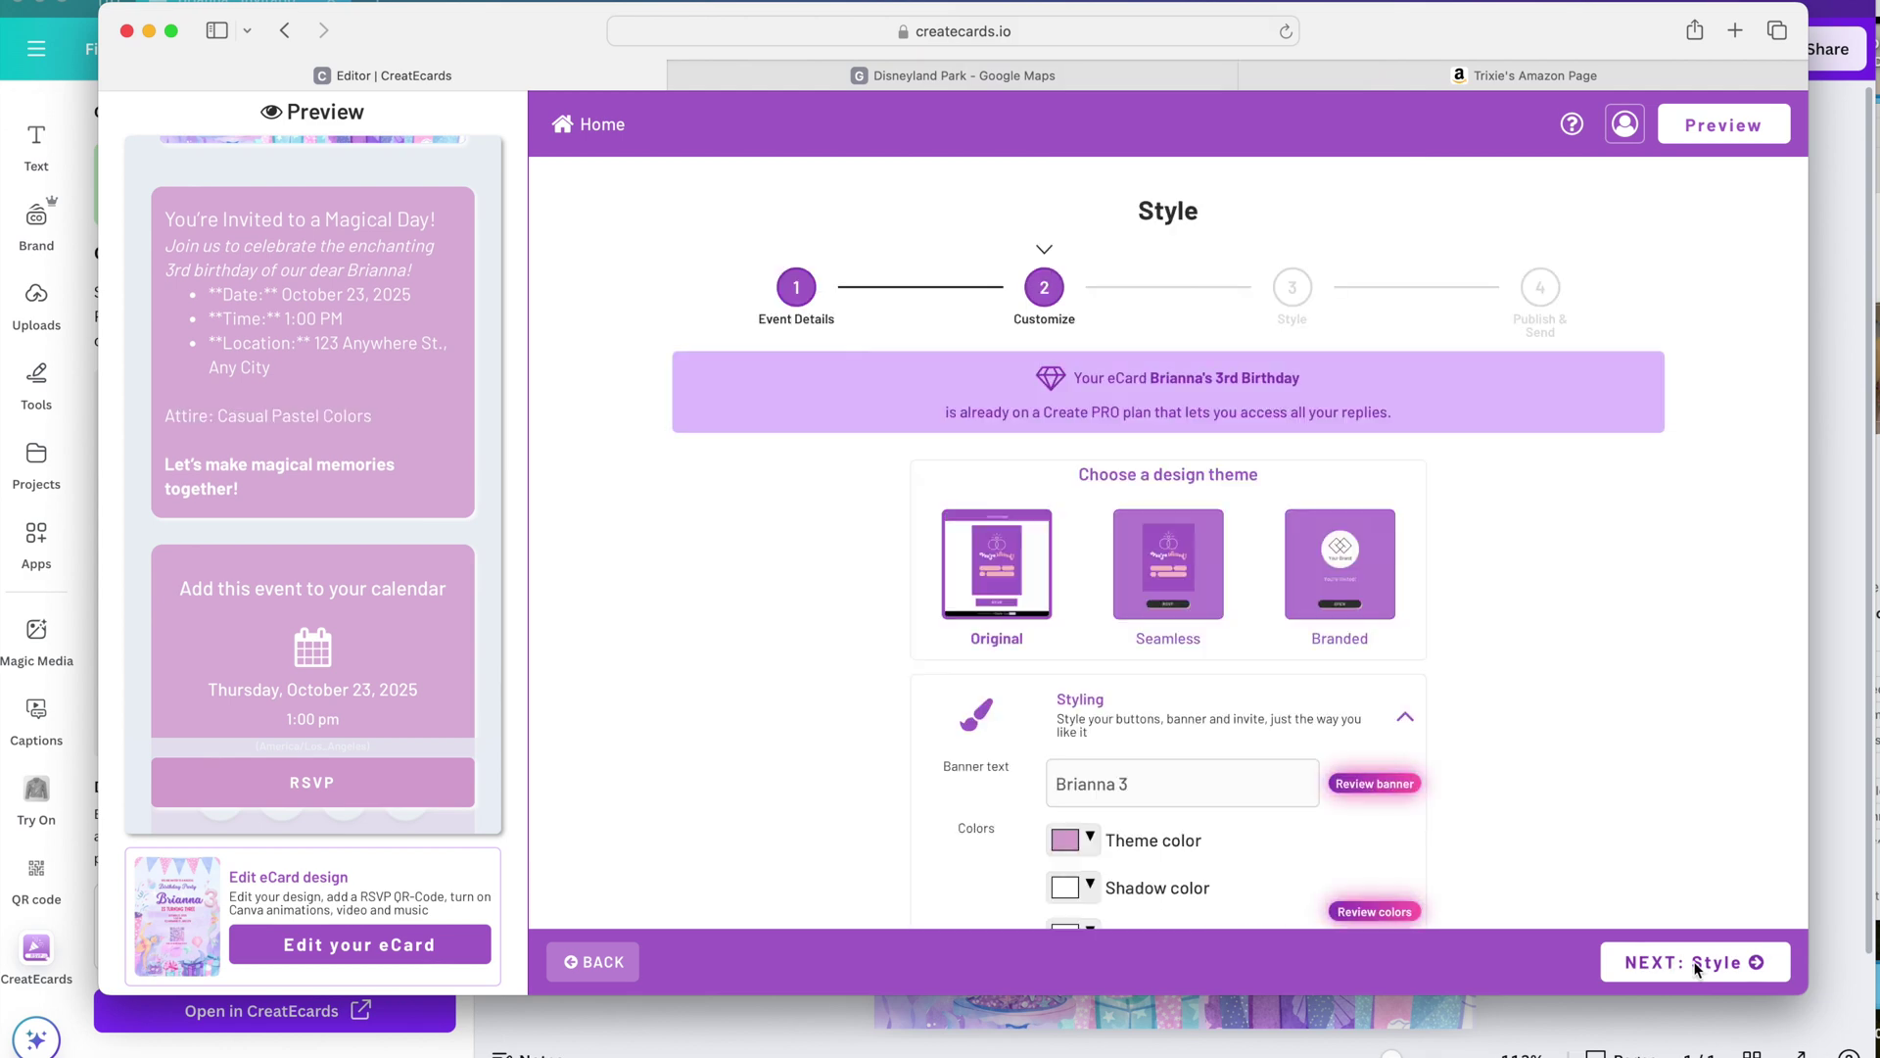
- Replace the banner text with 'Calling All Mermaids!'
scroll(1663, 575, "down", 5)
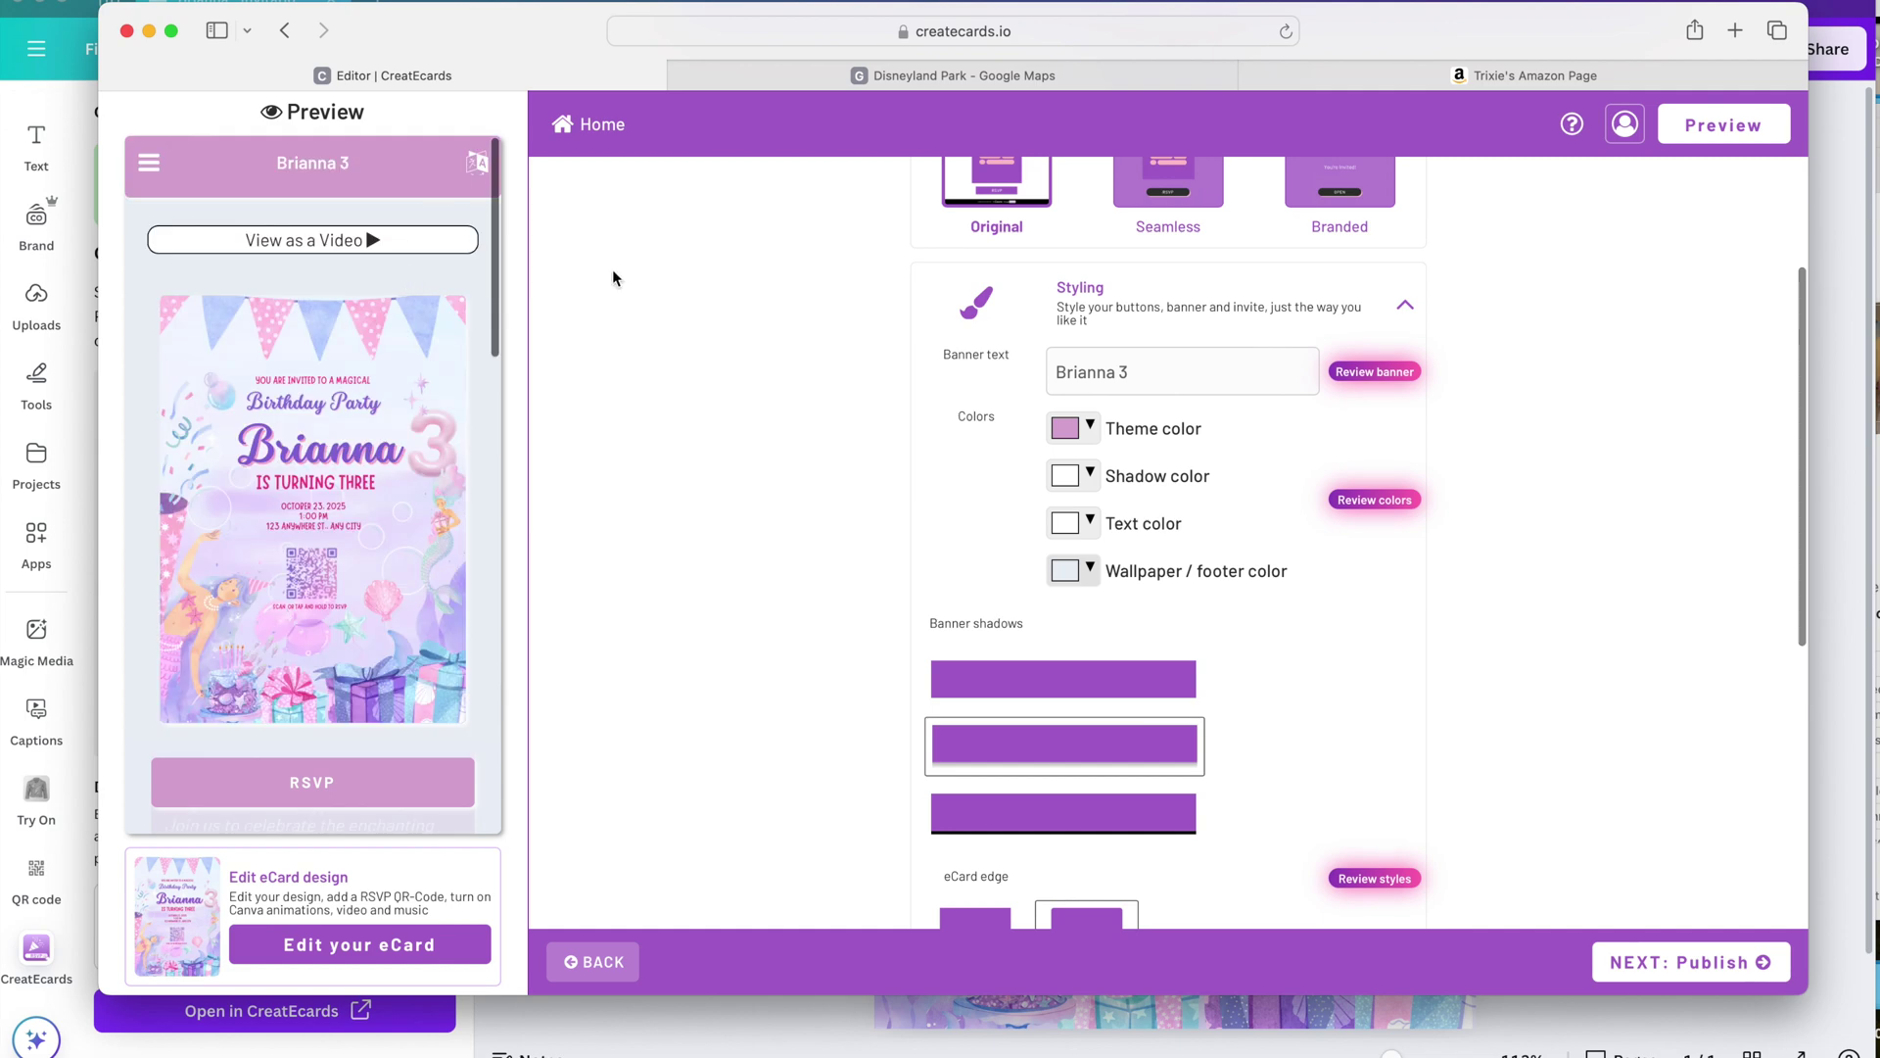
scroll(686, 284, "up", 5)
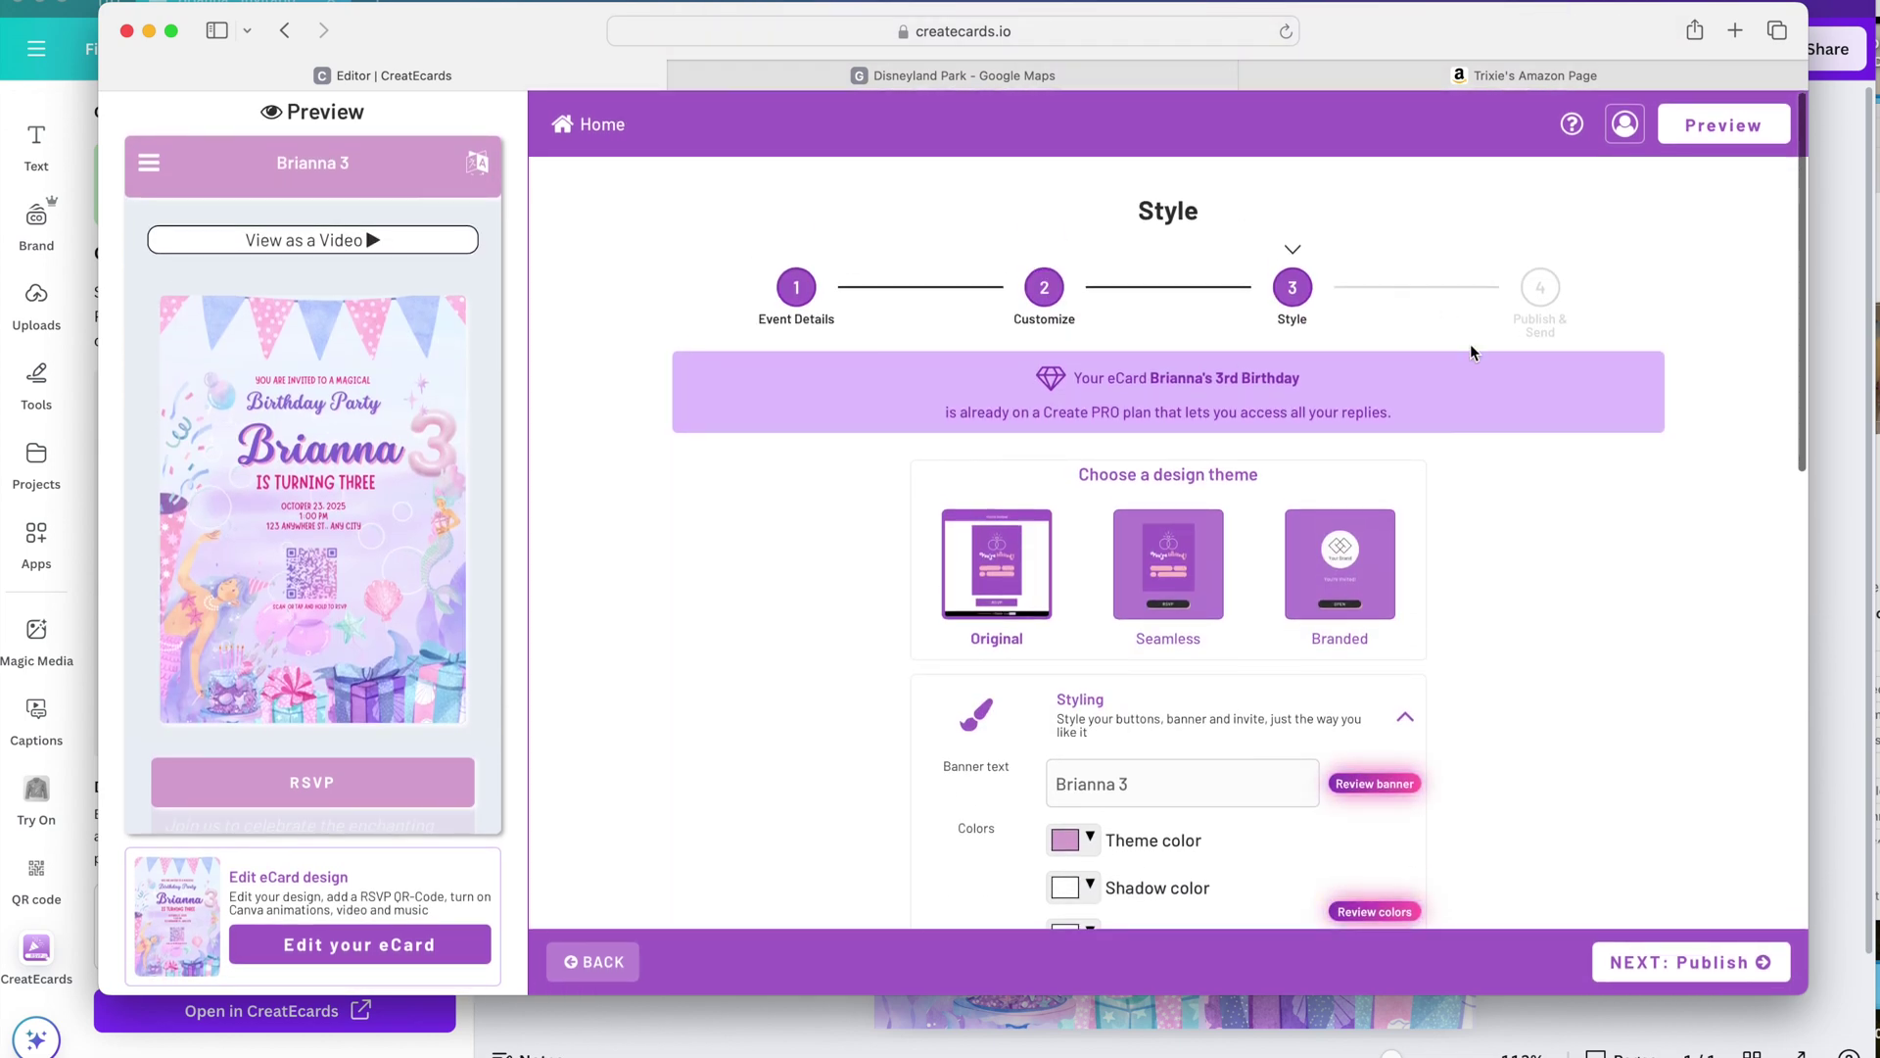
scroll(1607, 652, "down", 2)
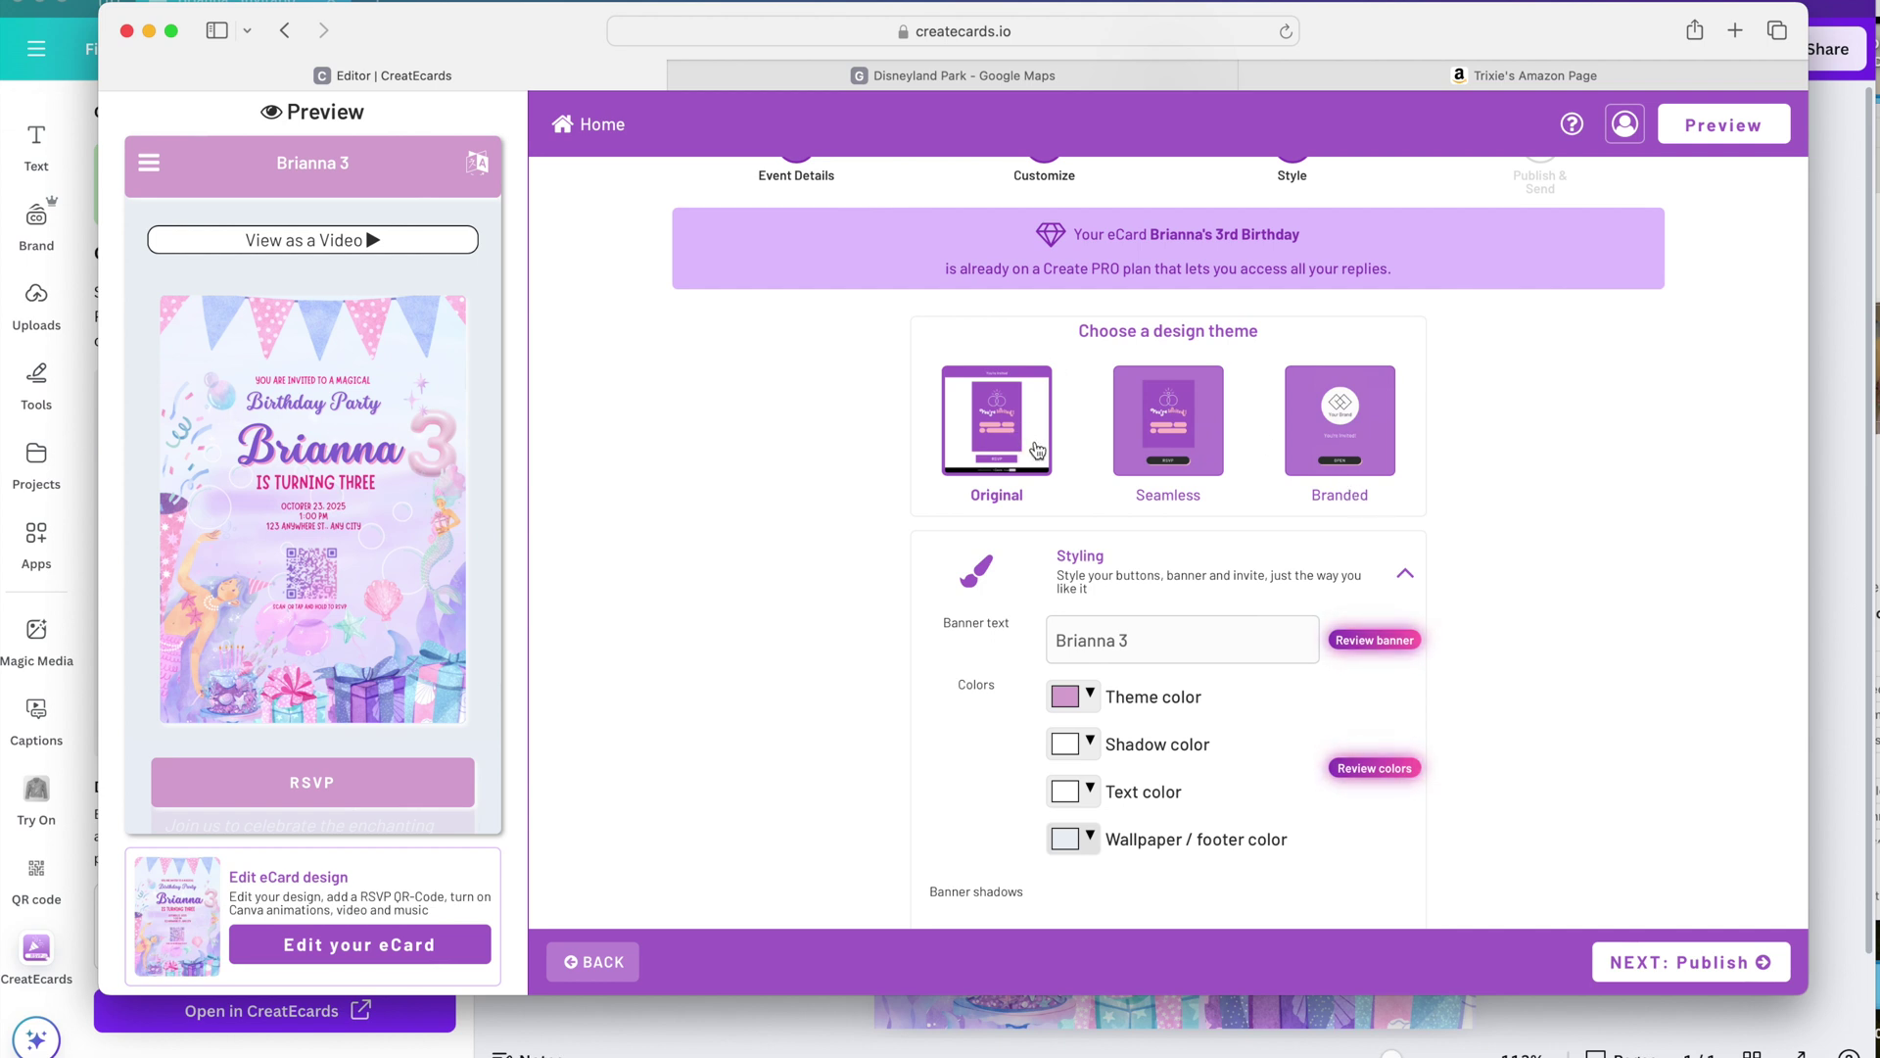
scroll(1037, 450, "down", 2)
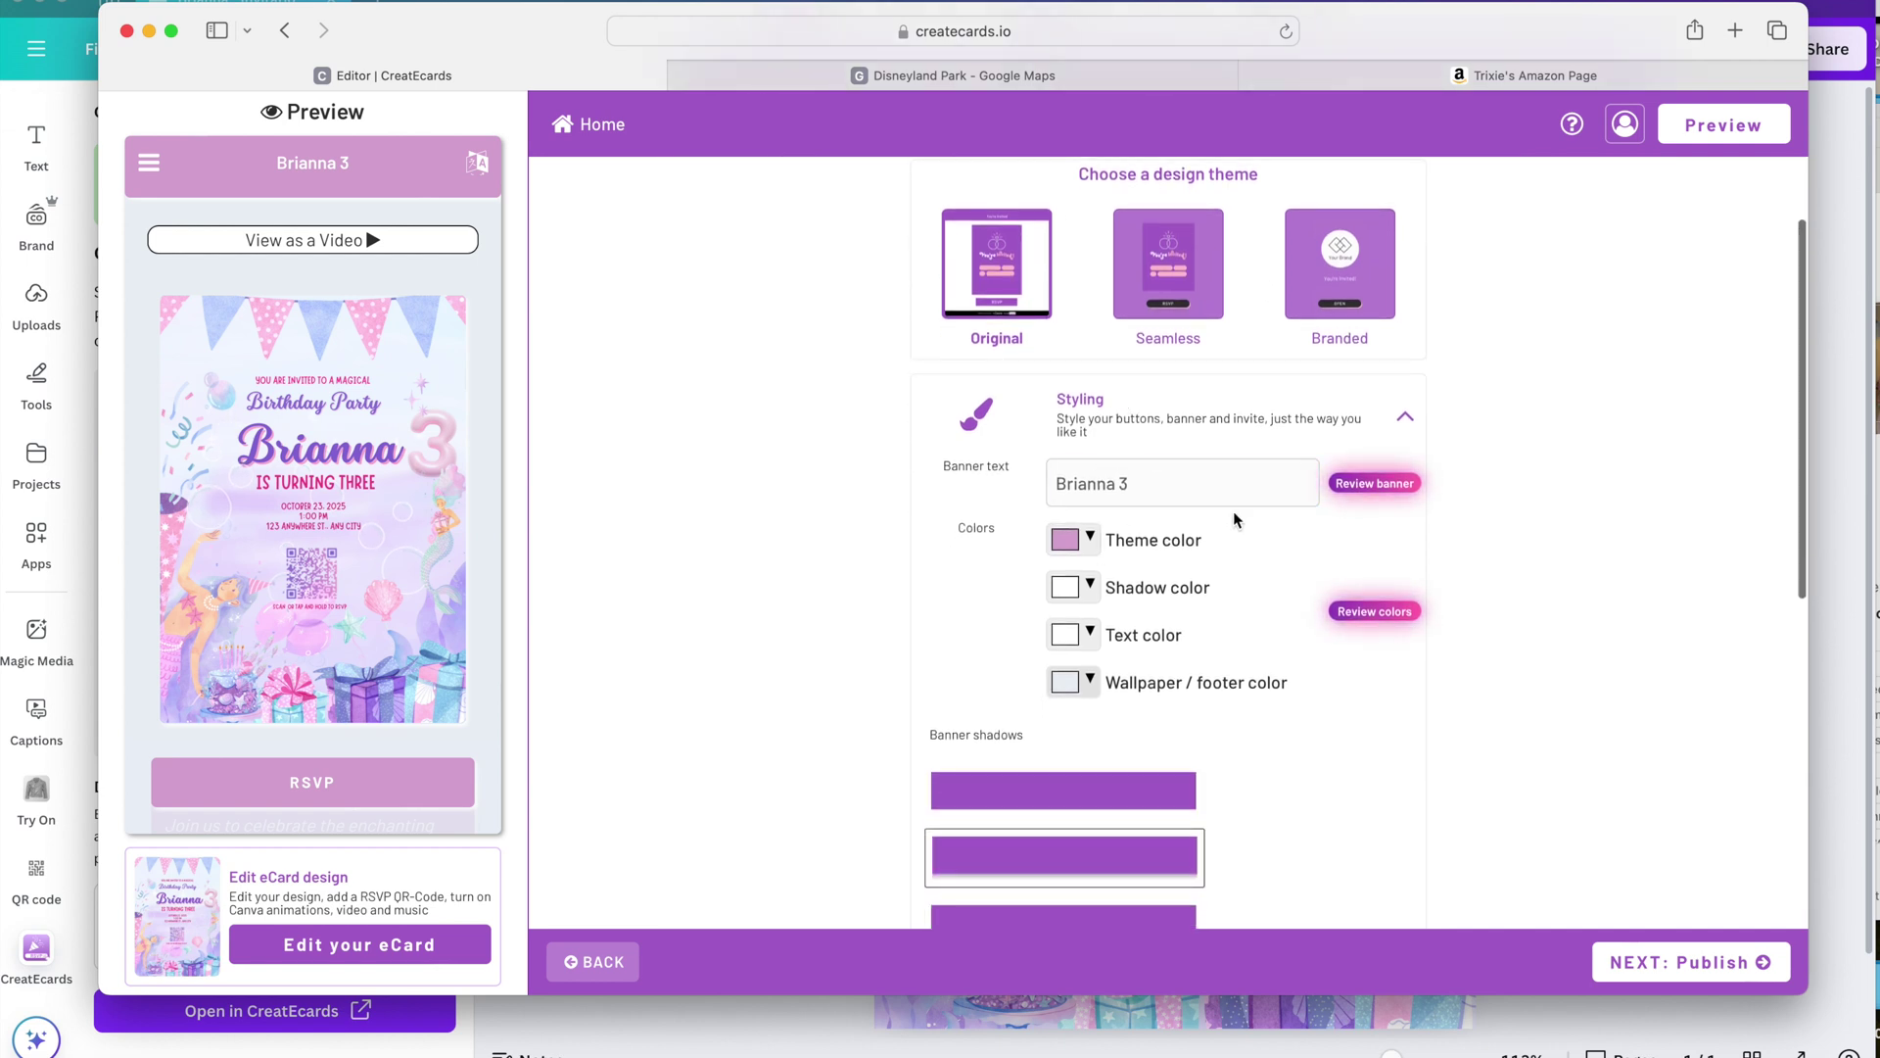
left_click(1133, 485)
triple_click(1133, 485)
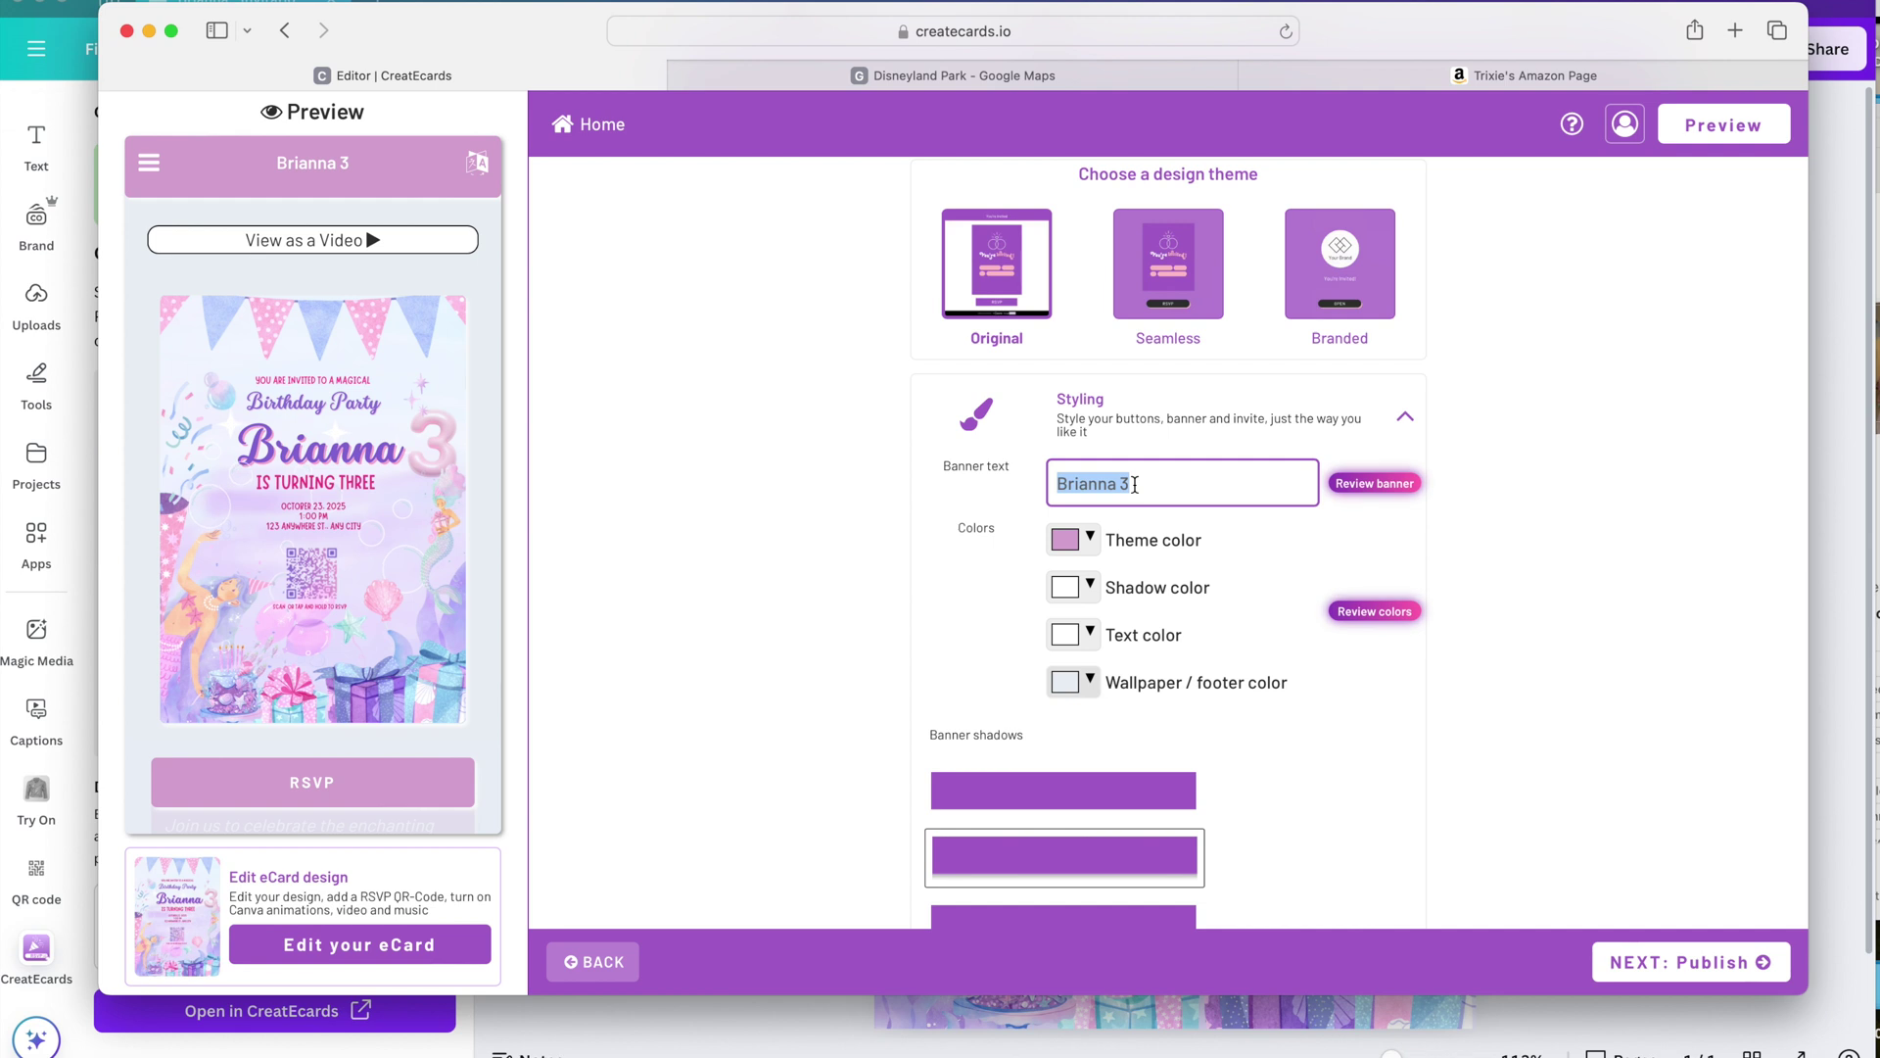
type("Calling All Merma")
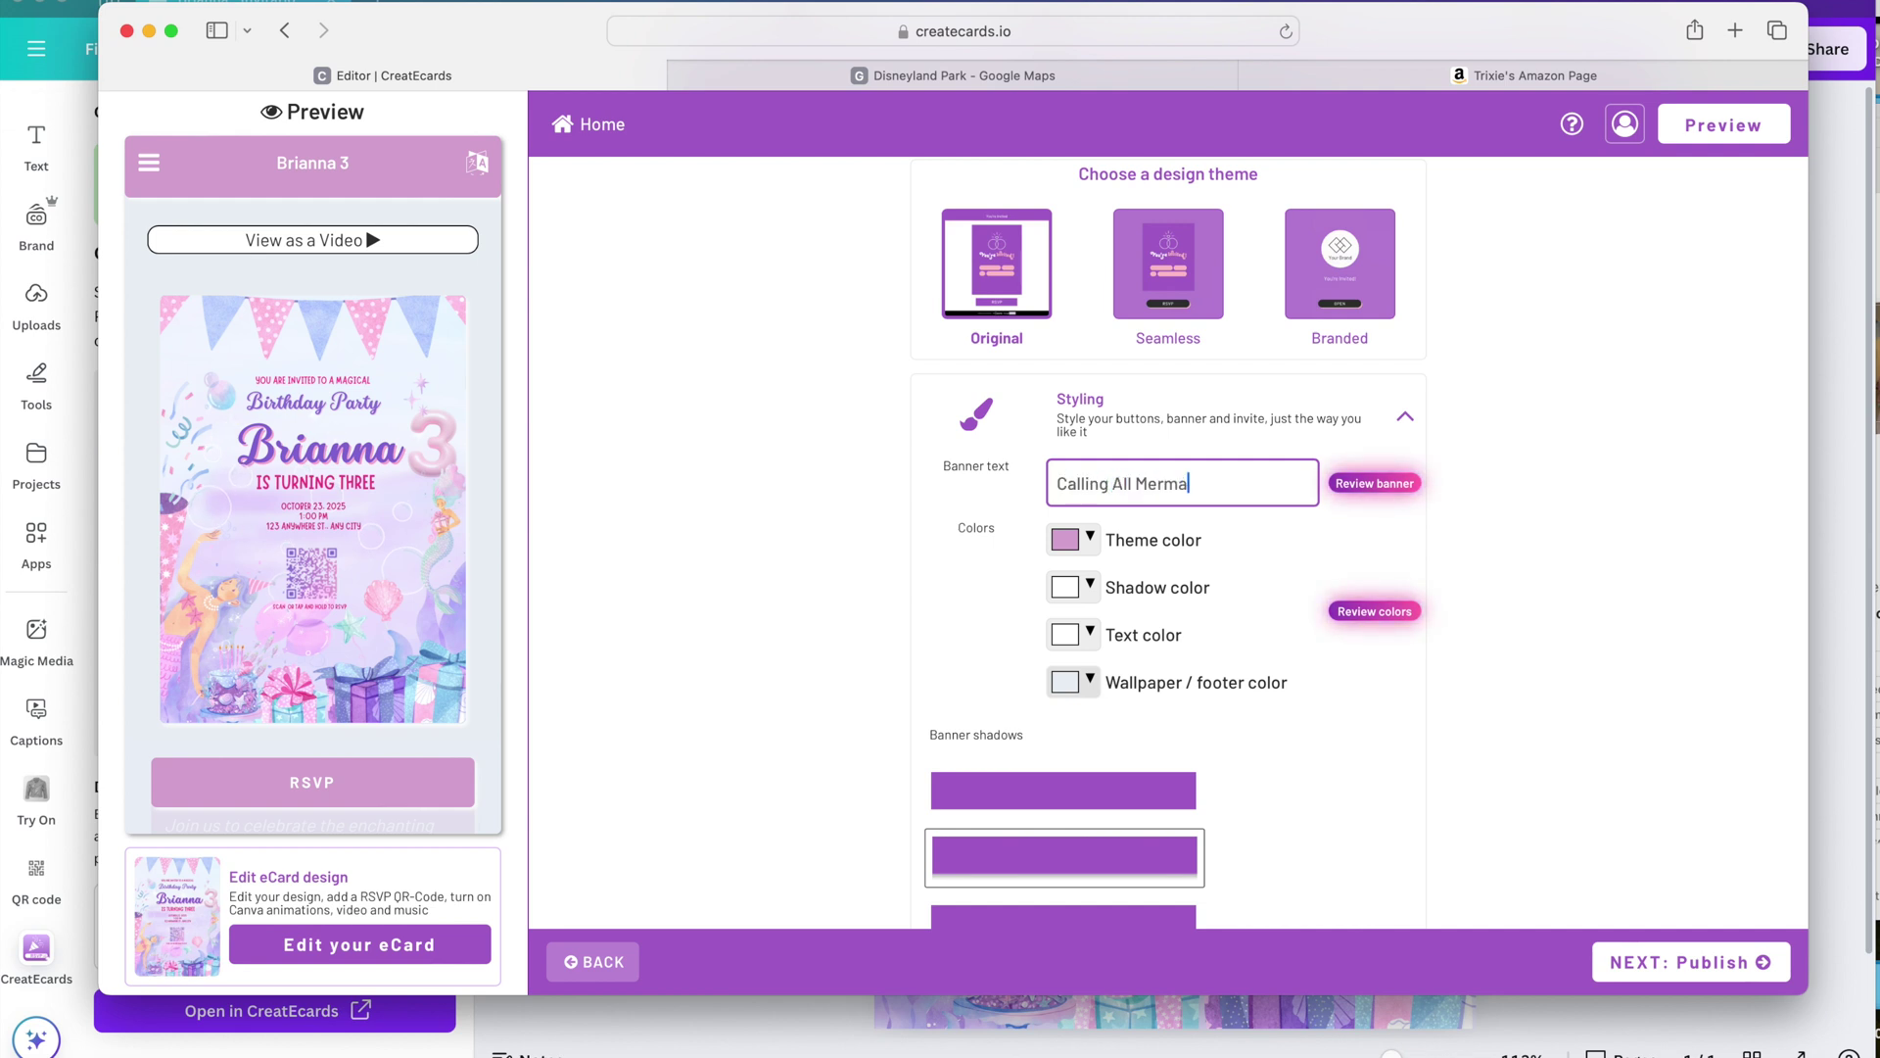
type("ids!")
- Set the theme colour to light lavender and the wallpaper/footer colour to pale blue
scroll(1141, 546, "down", 2)
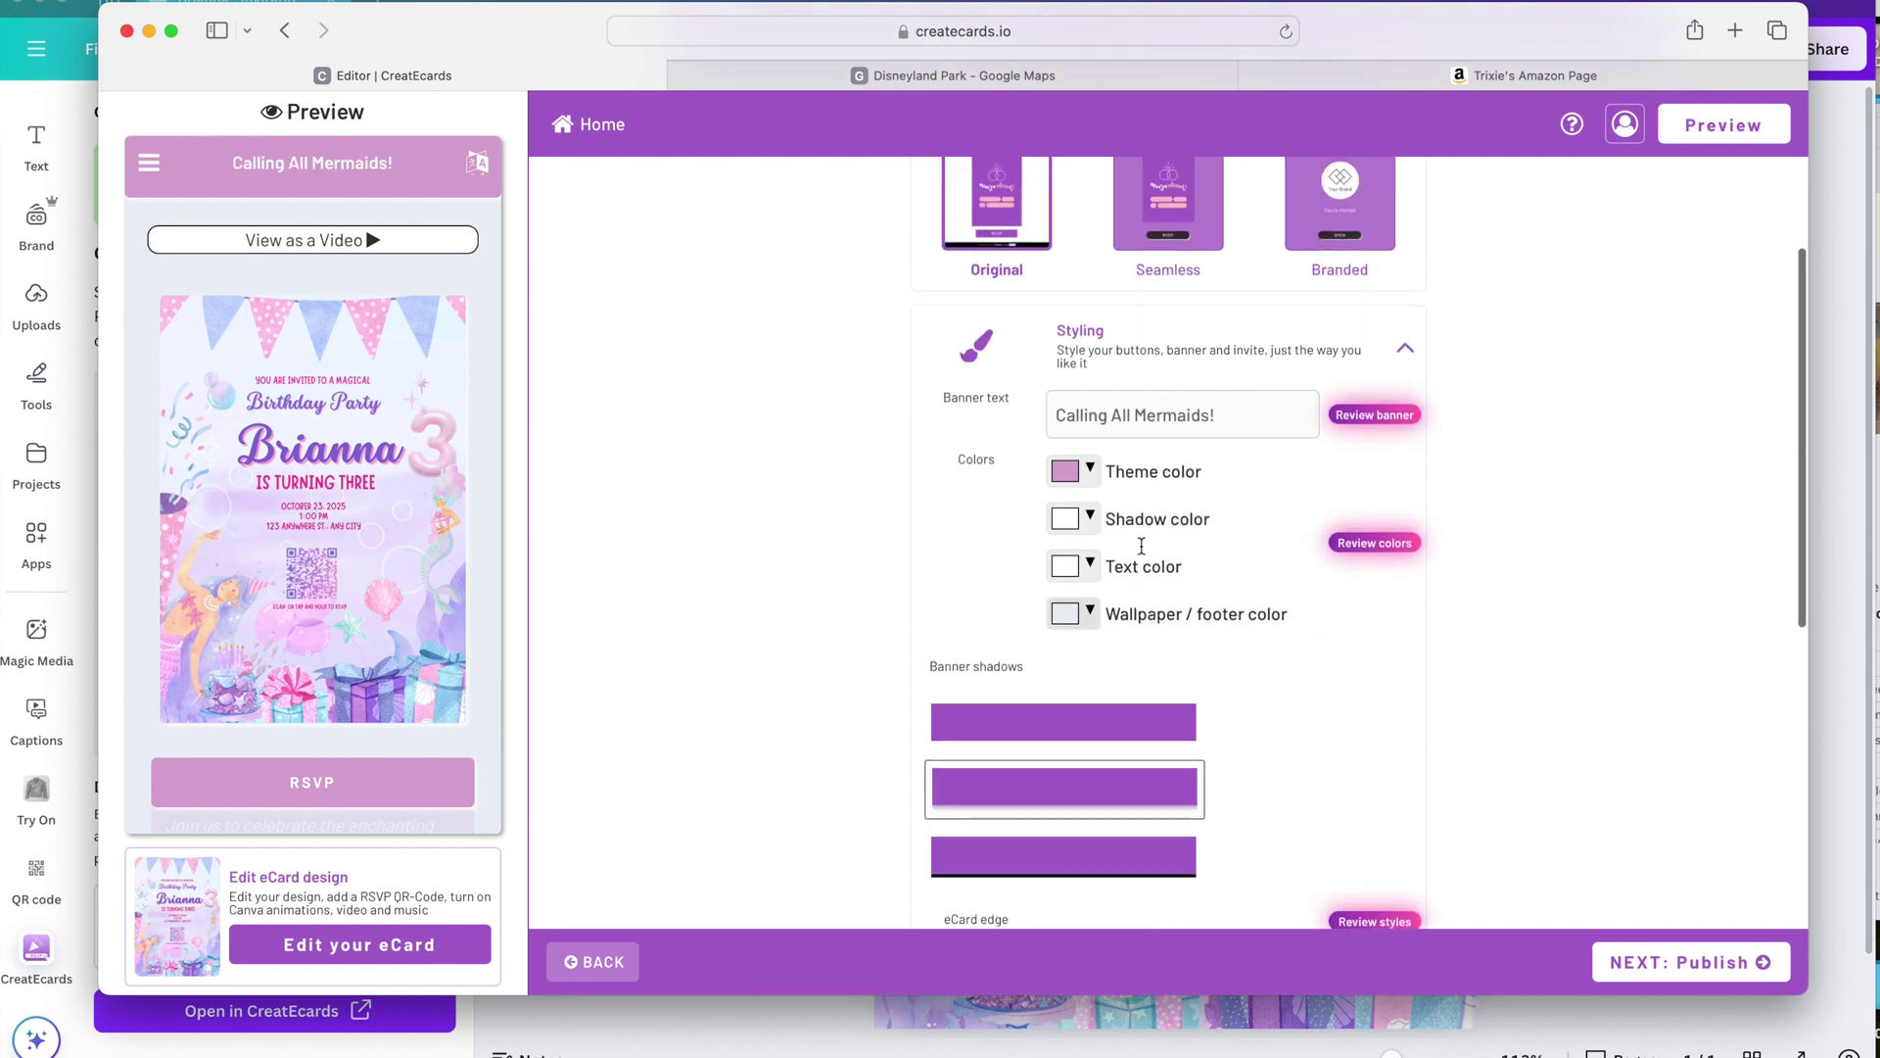
left_click(1072, 471)
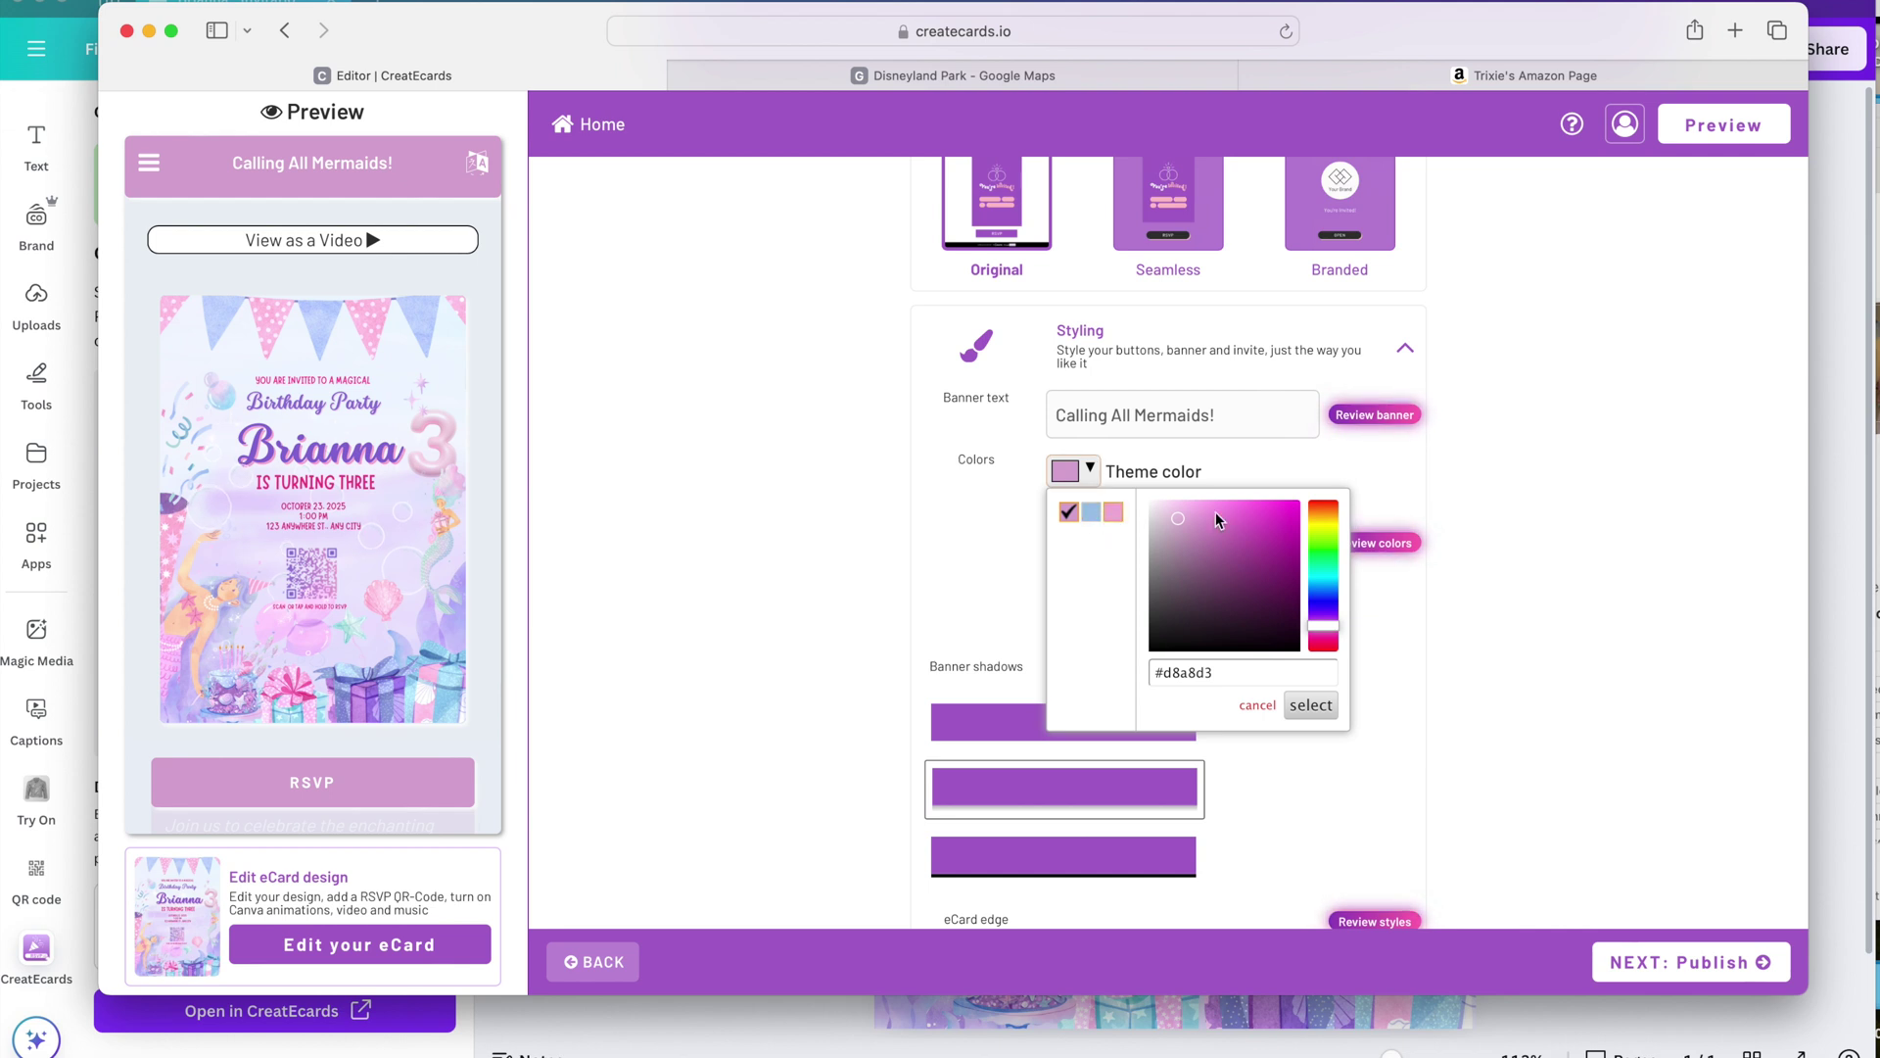
left_click(1323, 619)
left_click(1310, 705)
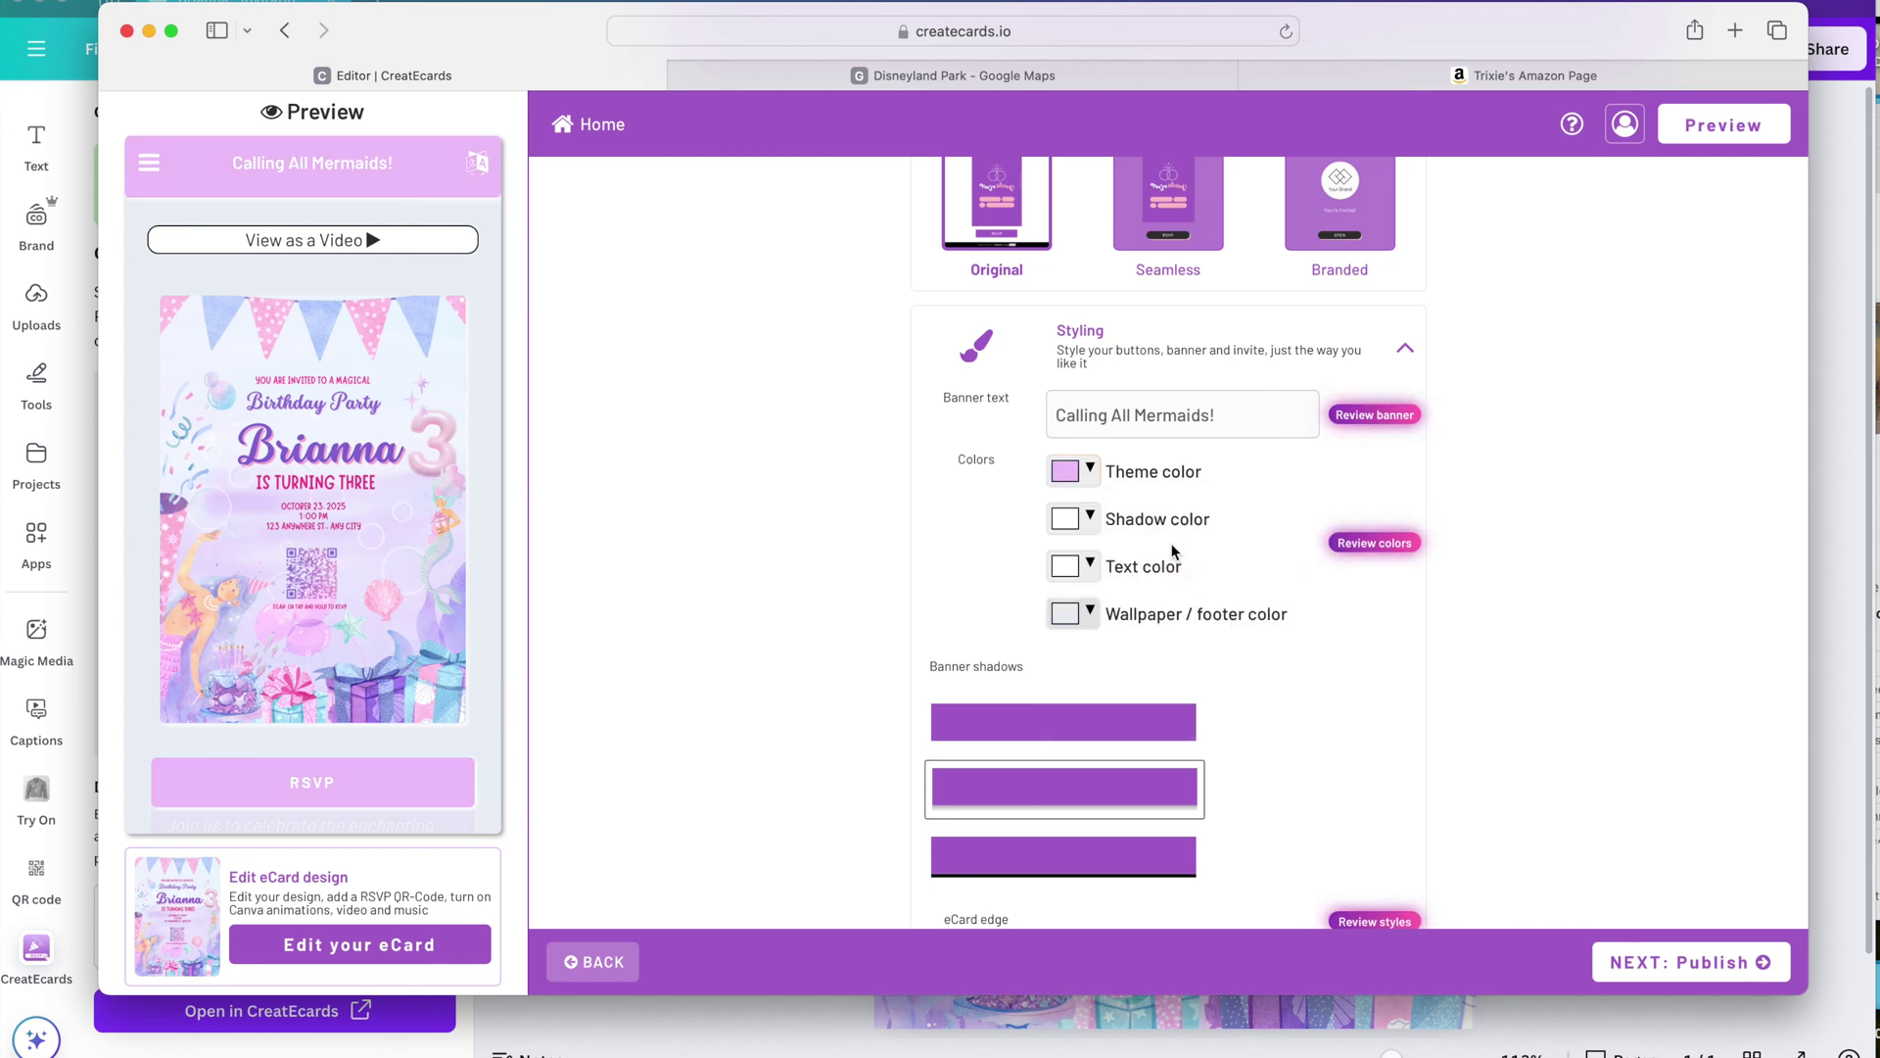
left_click(1091, 614)
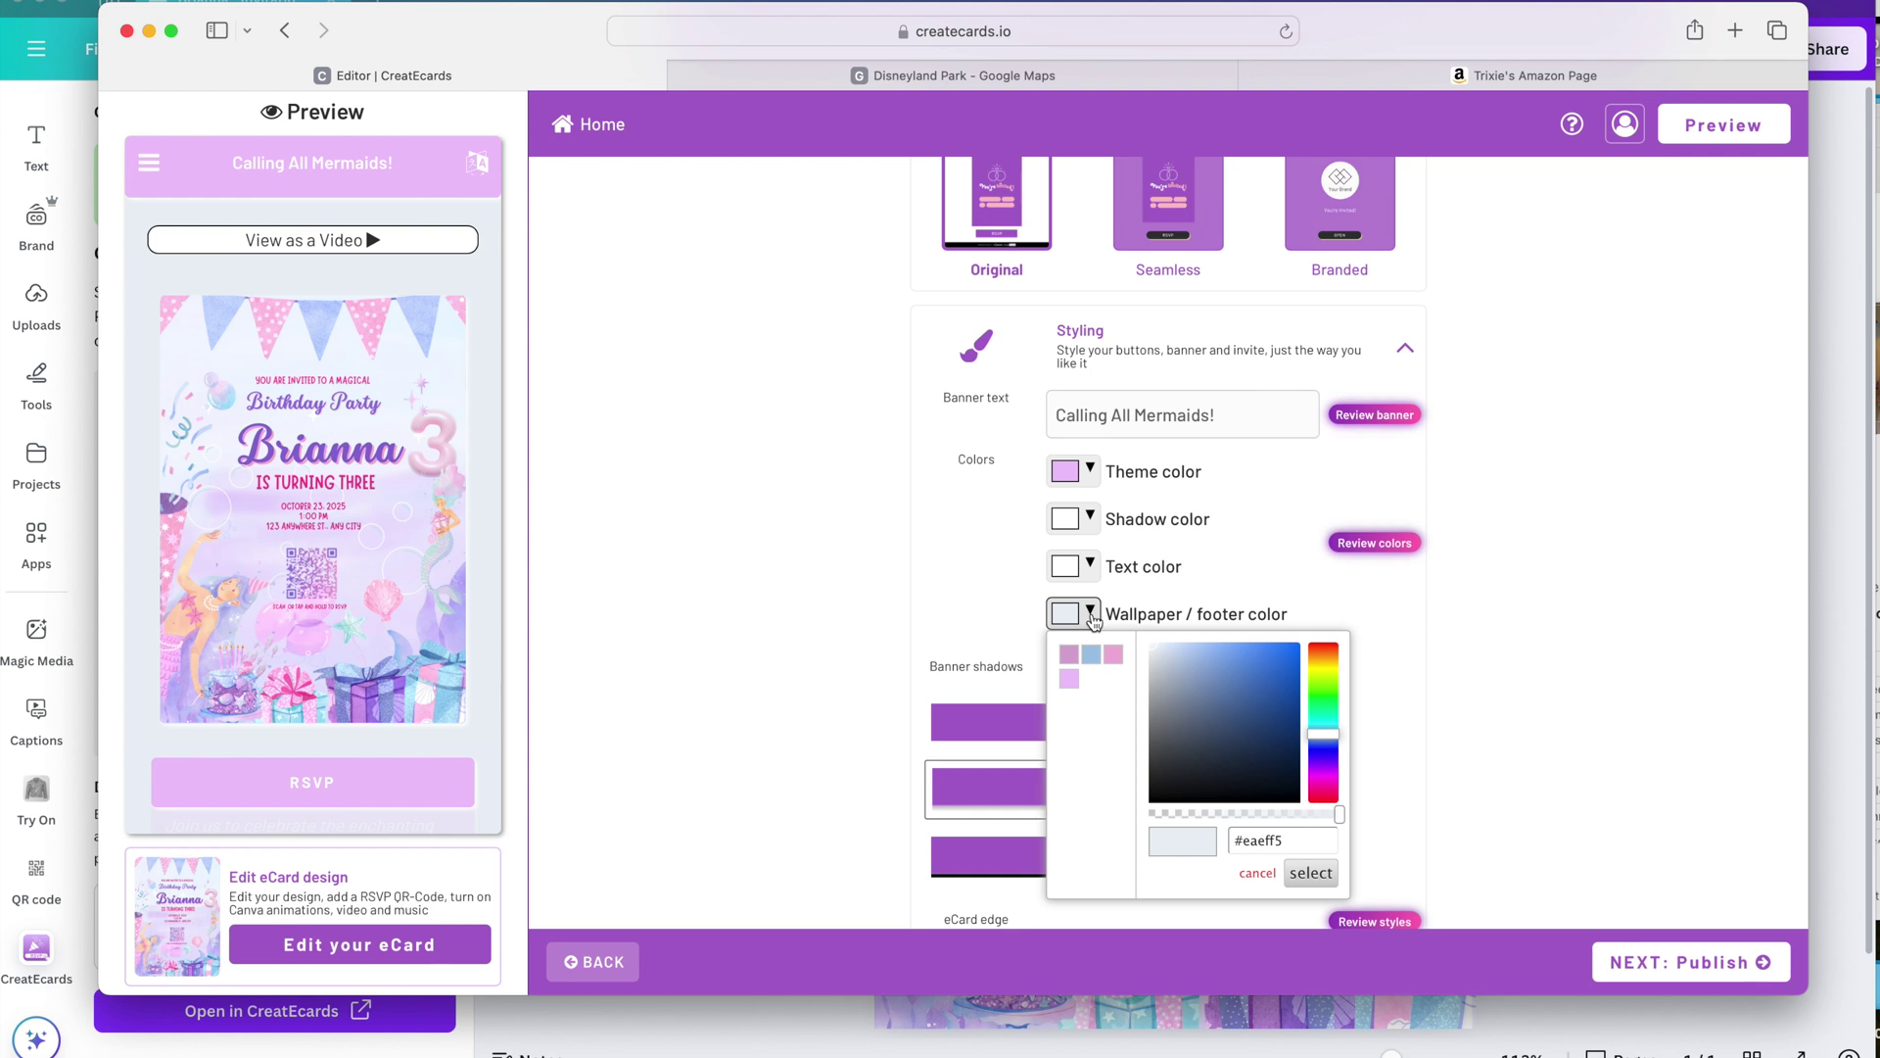
left_click(1093, 654)
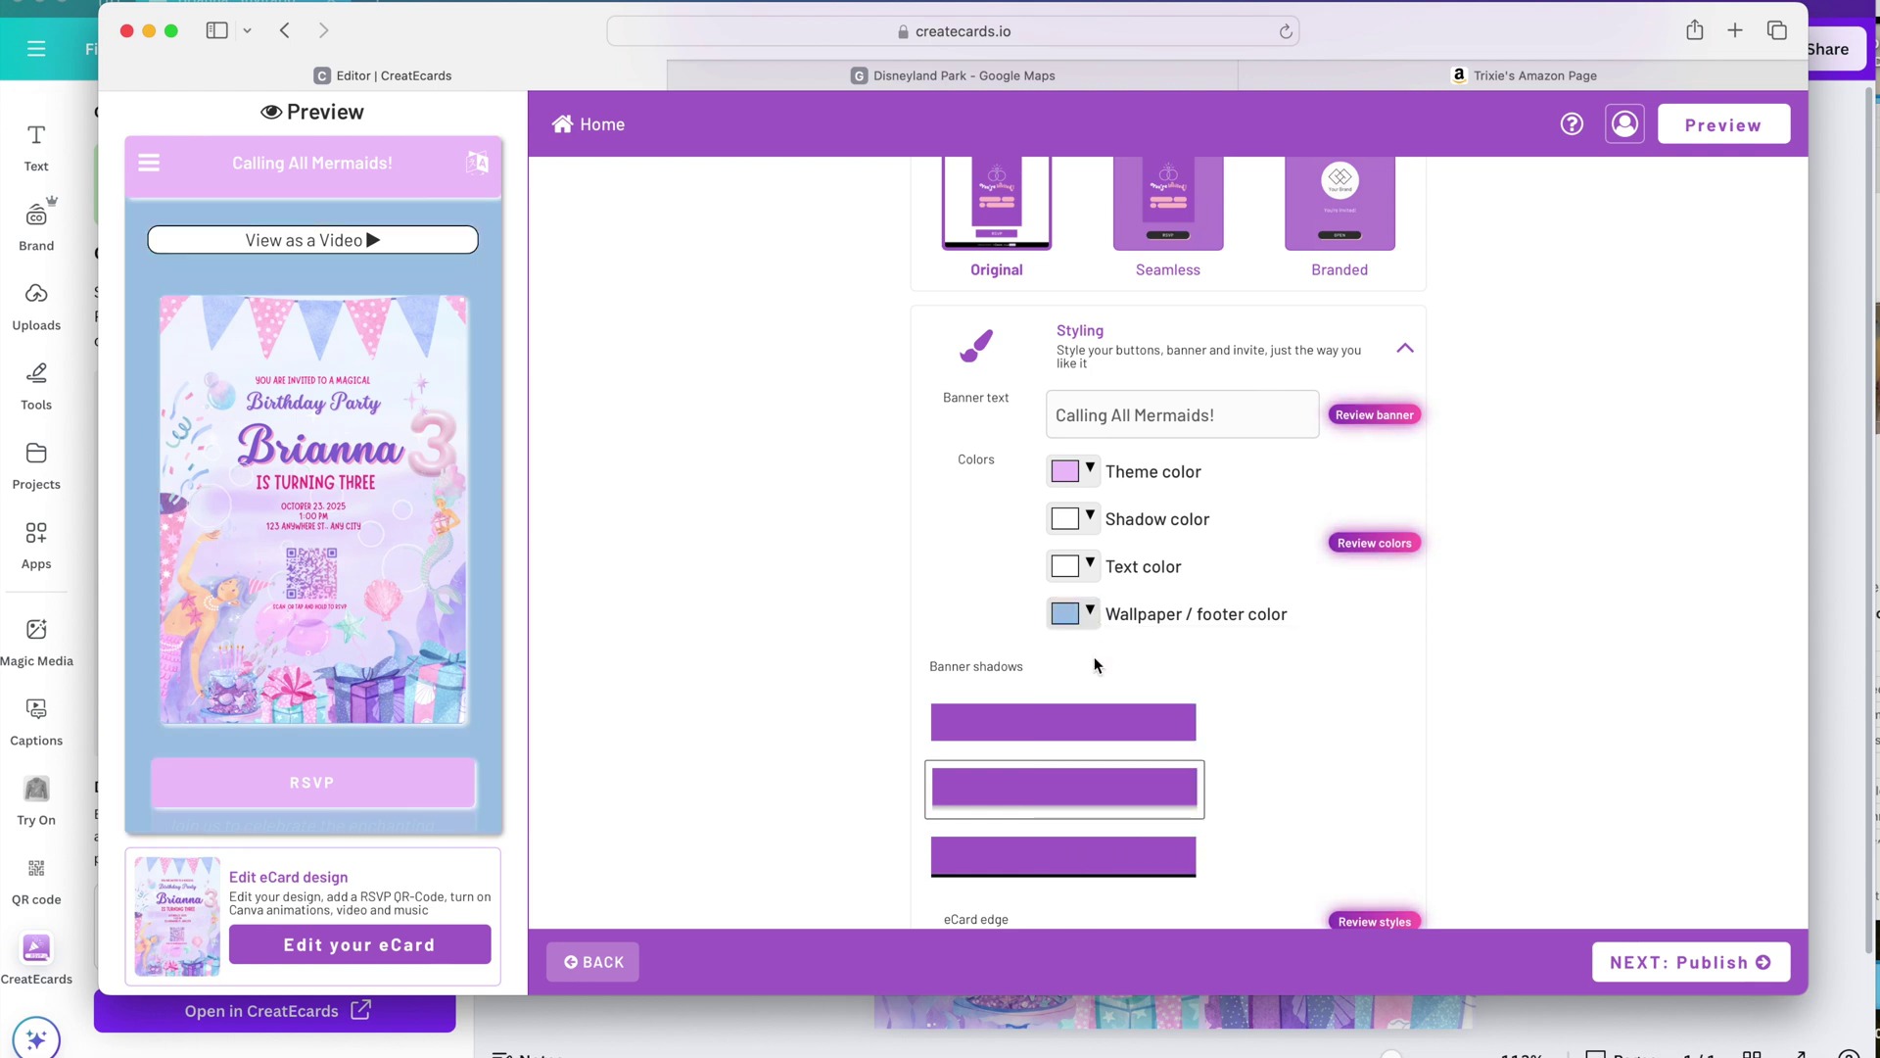
left_click(1089, 614)
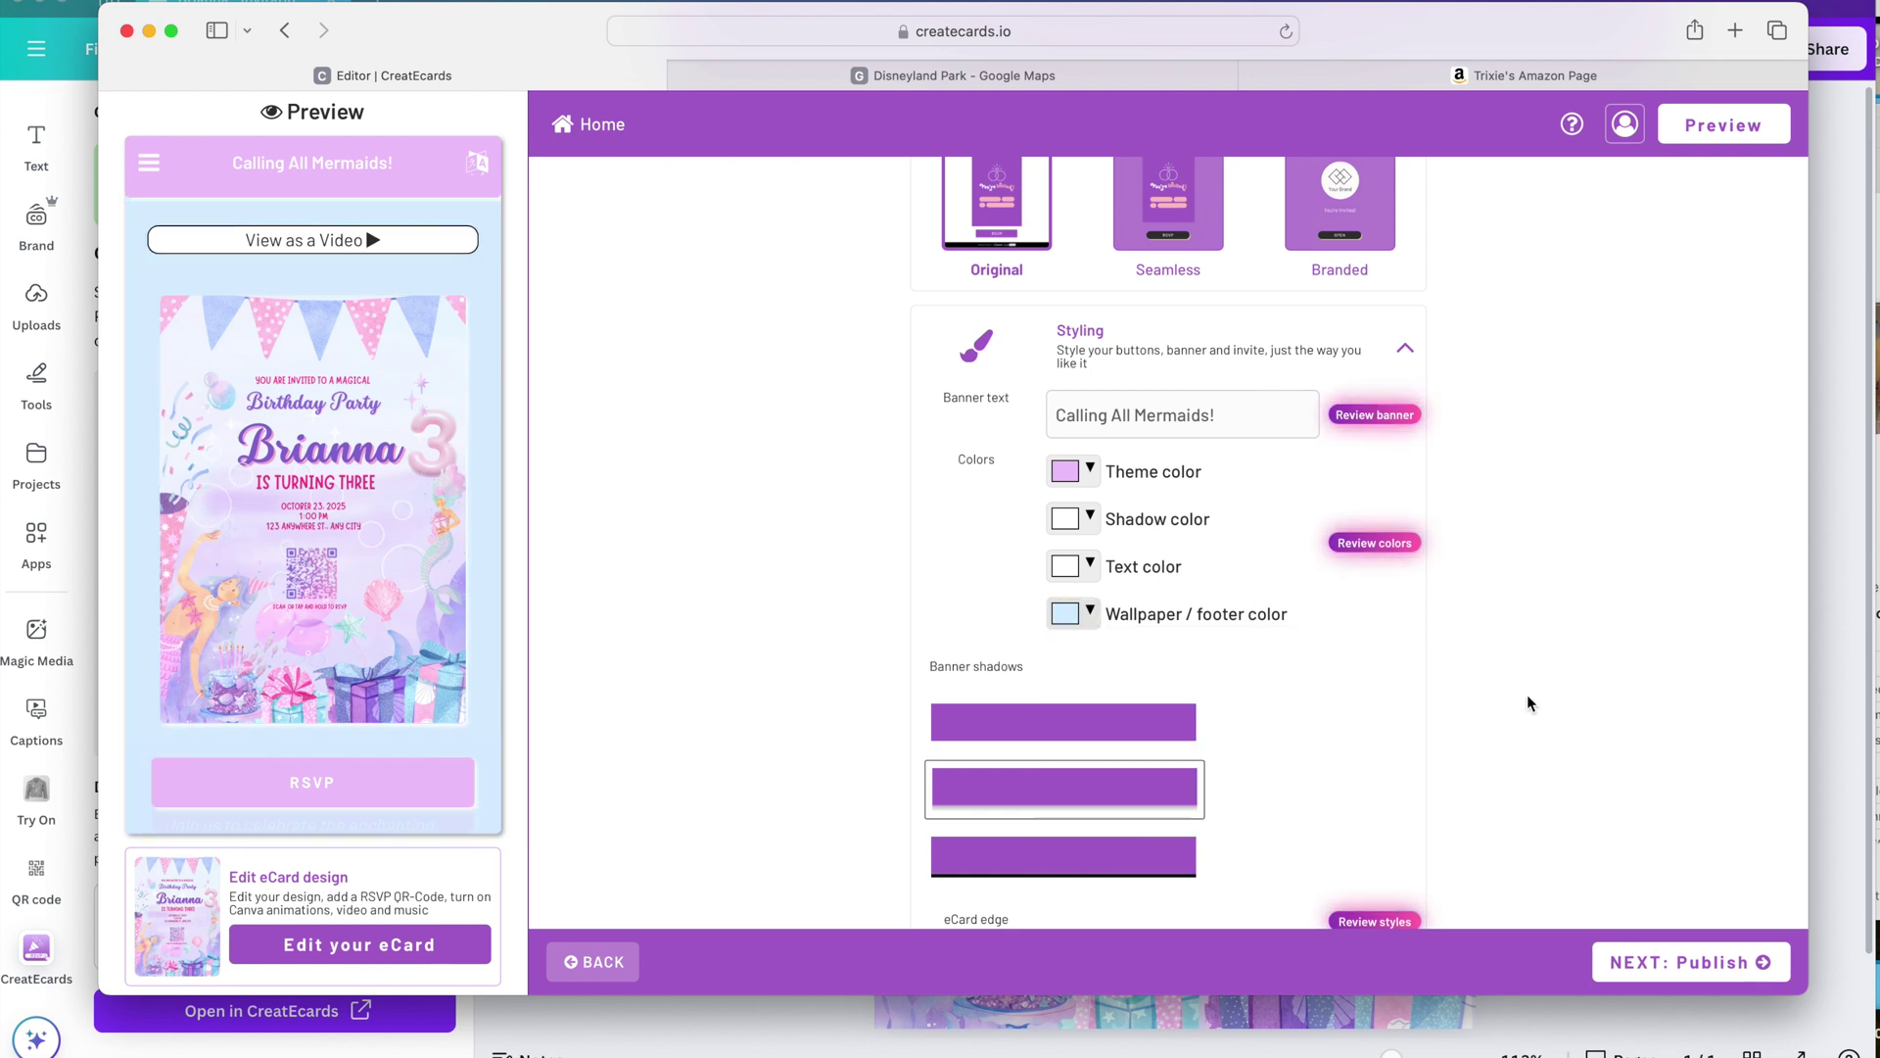
- Expand the wallpaper image options, then continue to the Publish step
scroll(1526, 703, "down", 10)
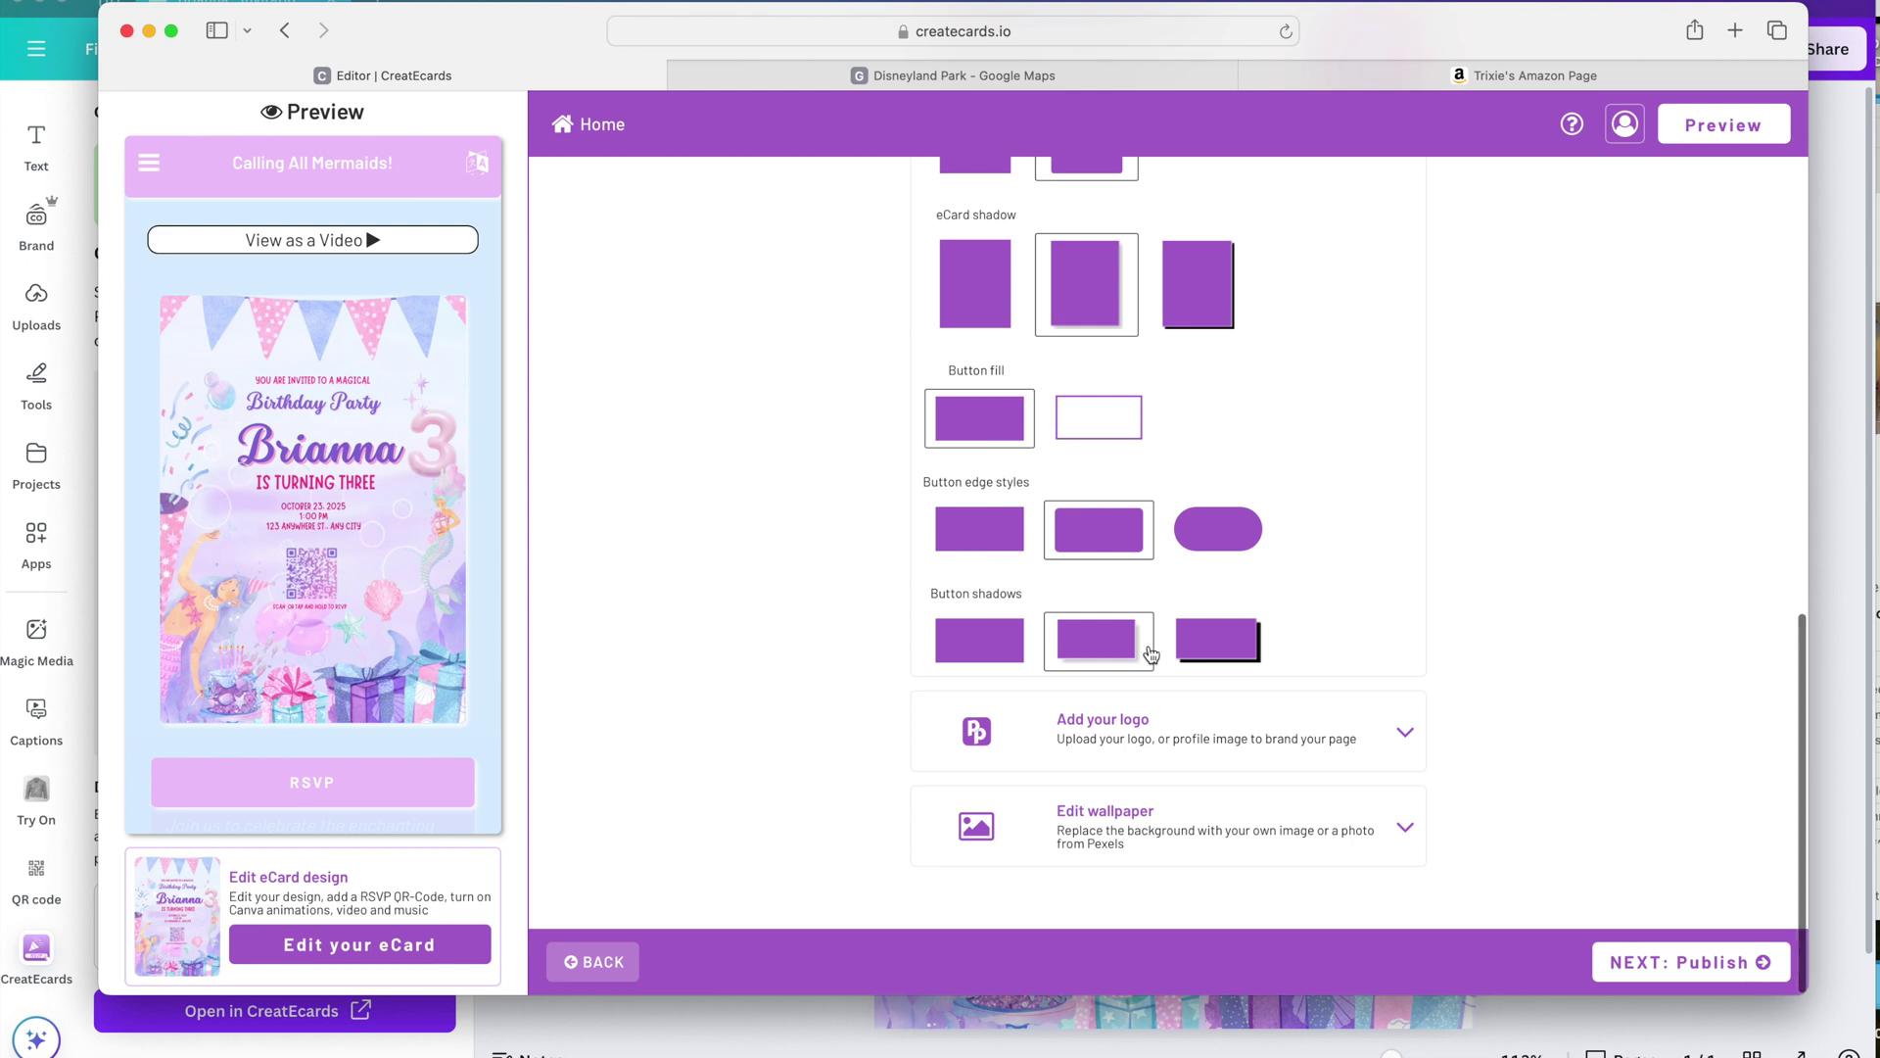
left_click(1405, 826)
scroll(1410, 857, "down", 3)
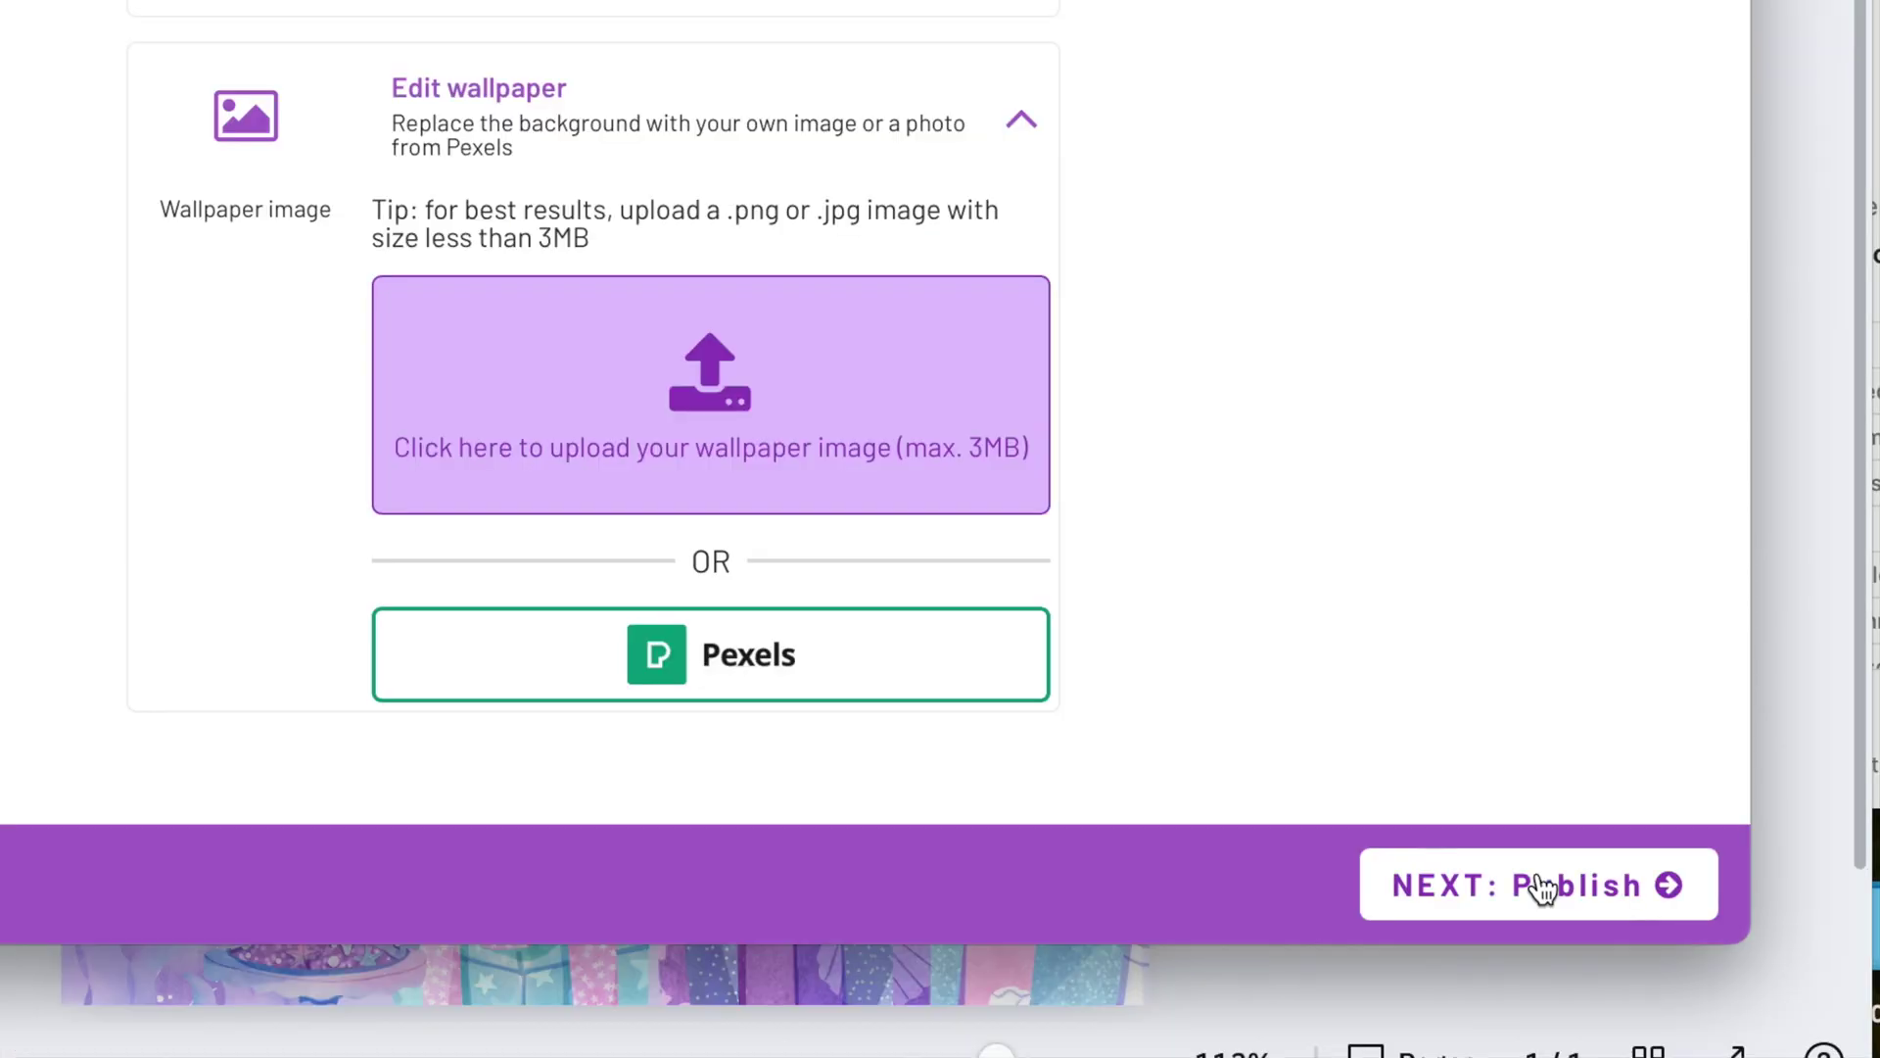
left_click(1688, 961)
- Set the card's web address to the custom 3rd-birthday slug and publish the invite
left_click(1281, 527)
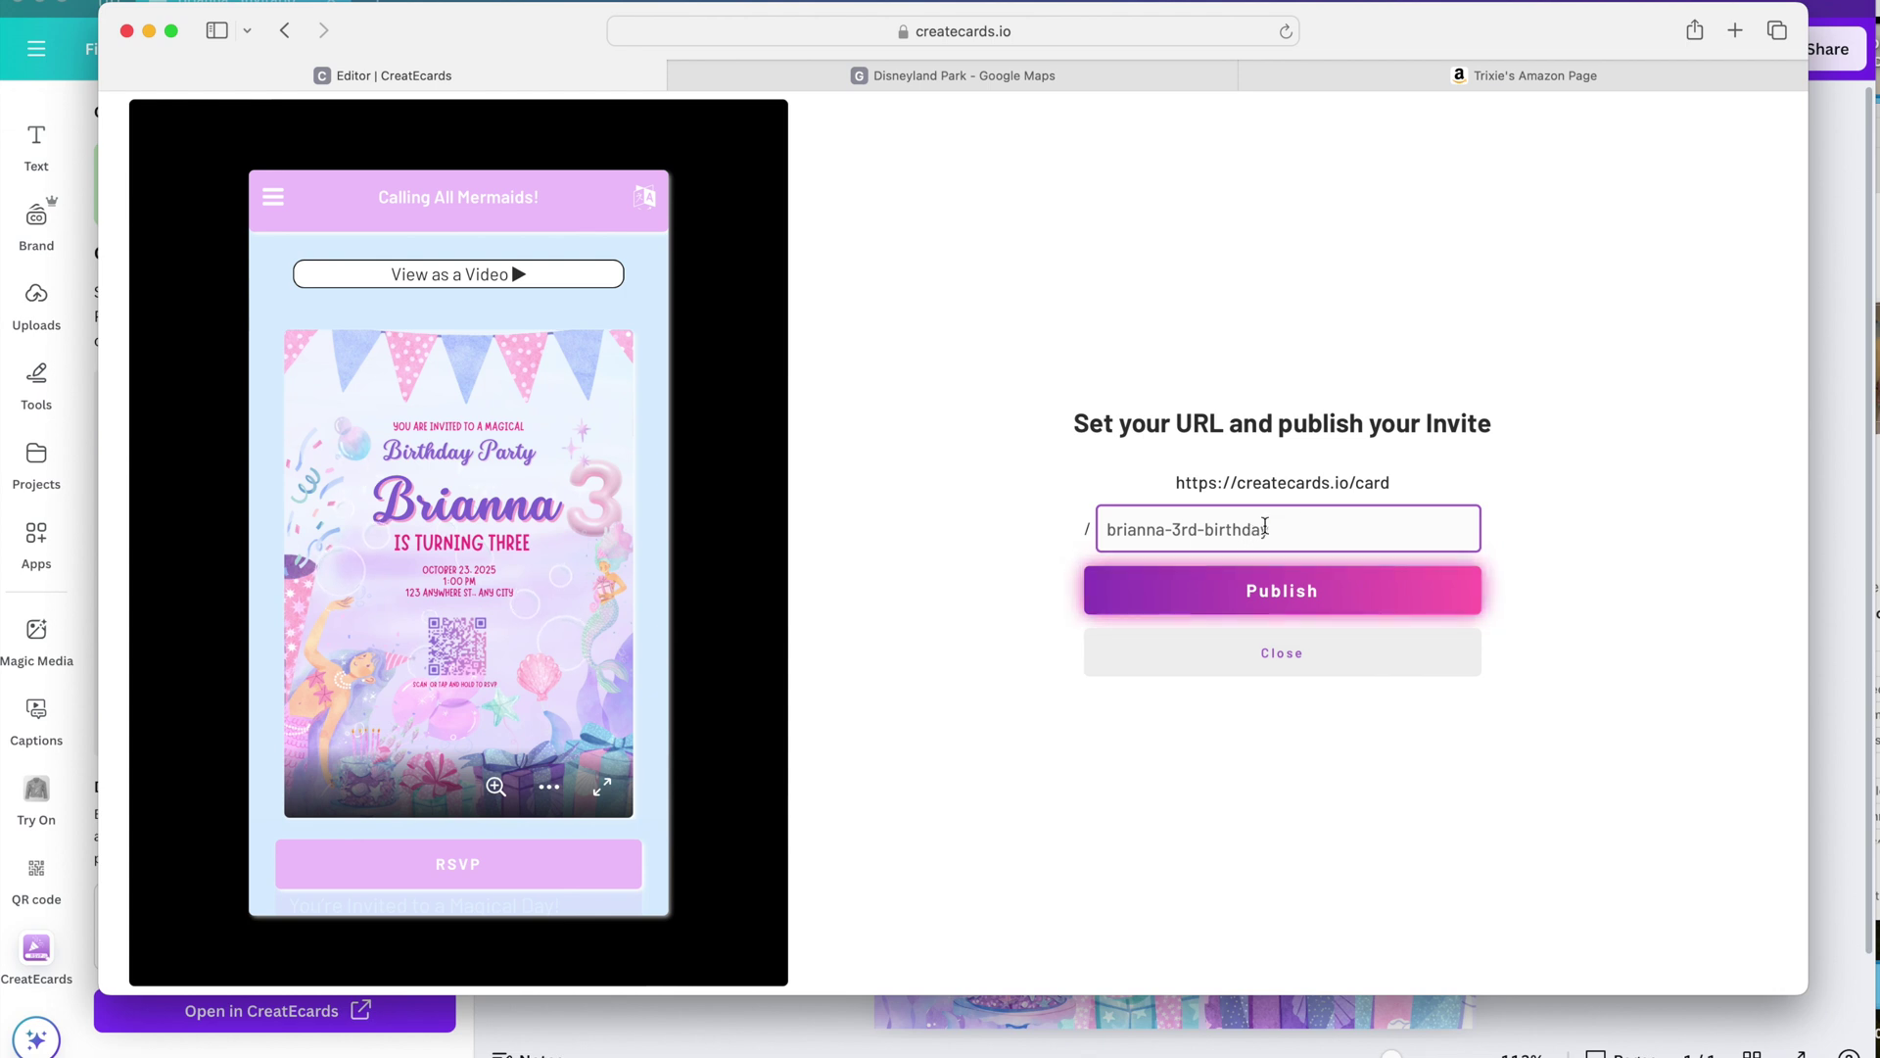
left_click(1267, 578)
left_click(1267, 529)
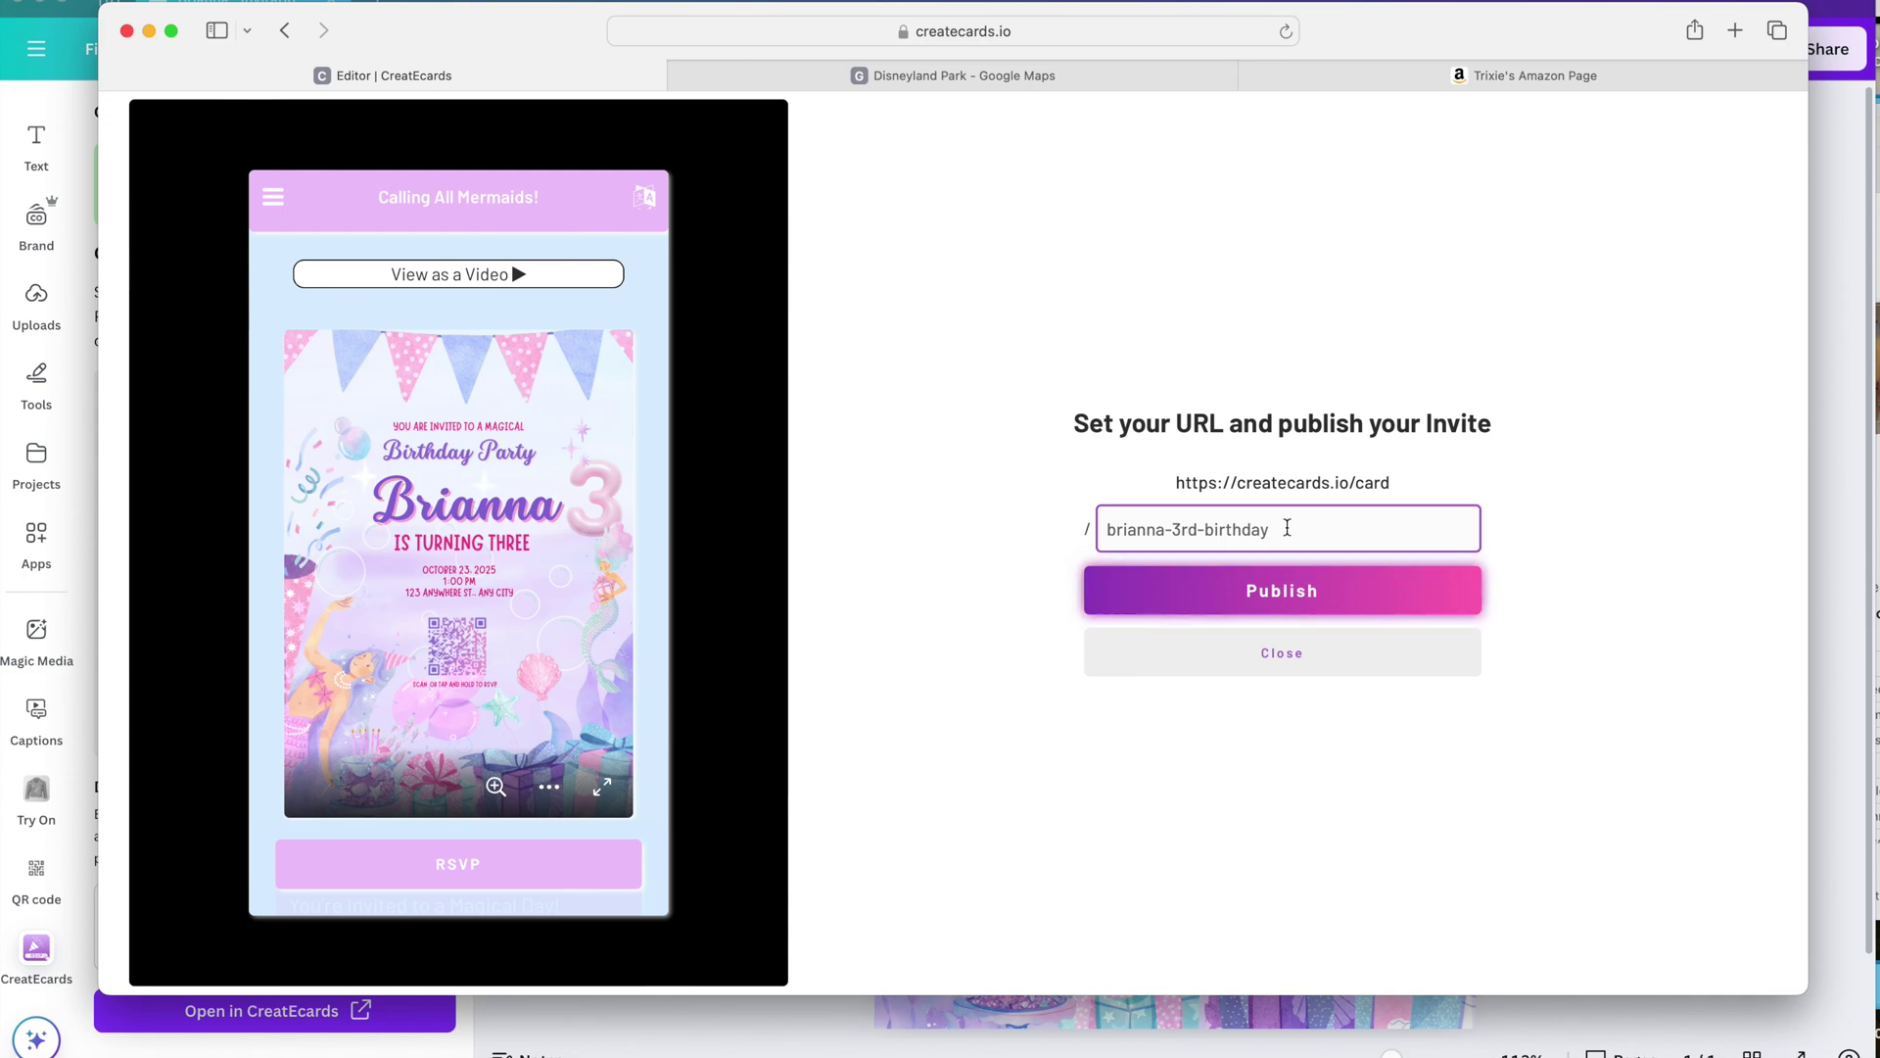
left_click(1352, 594)
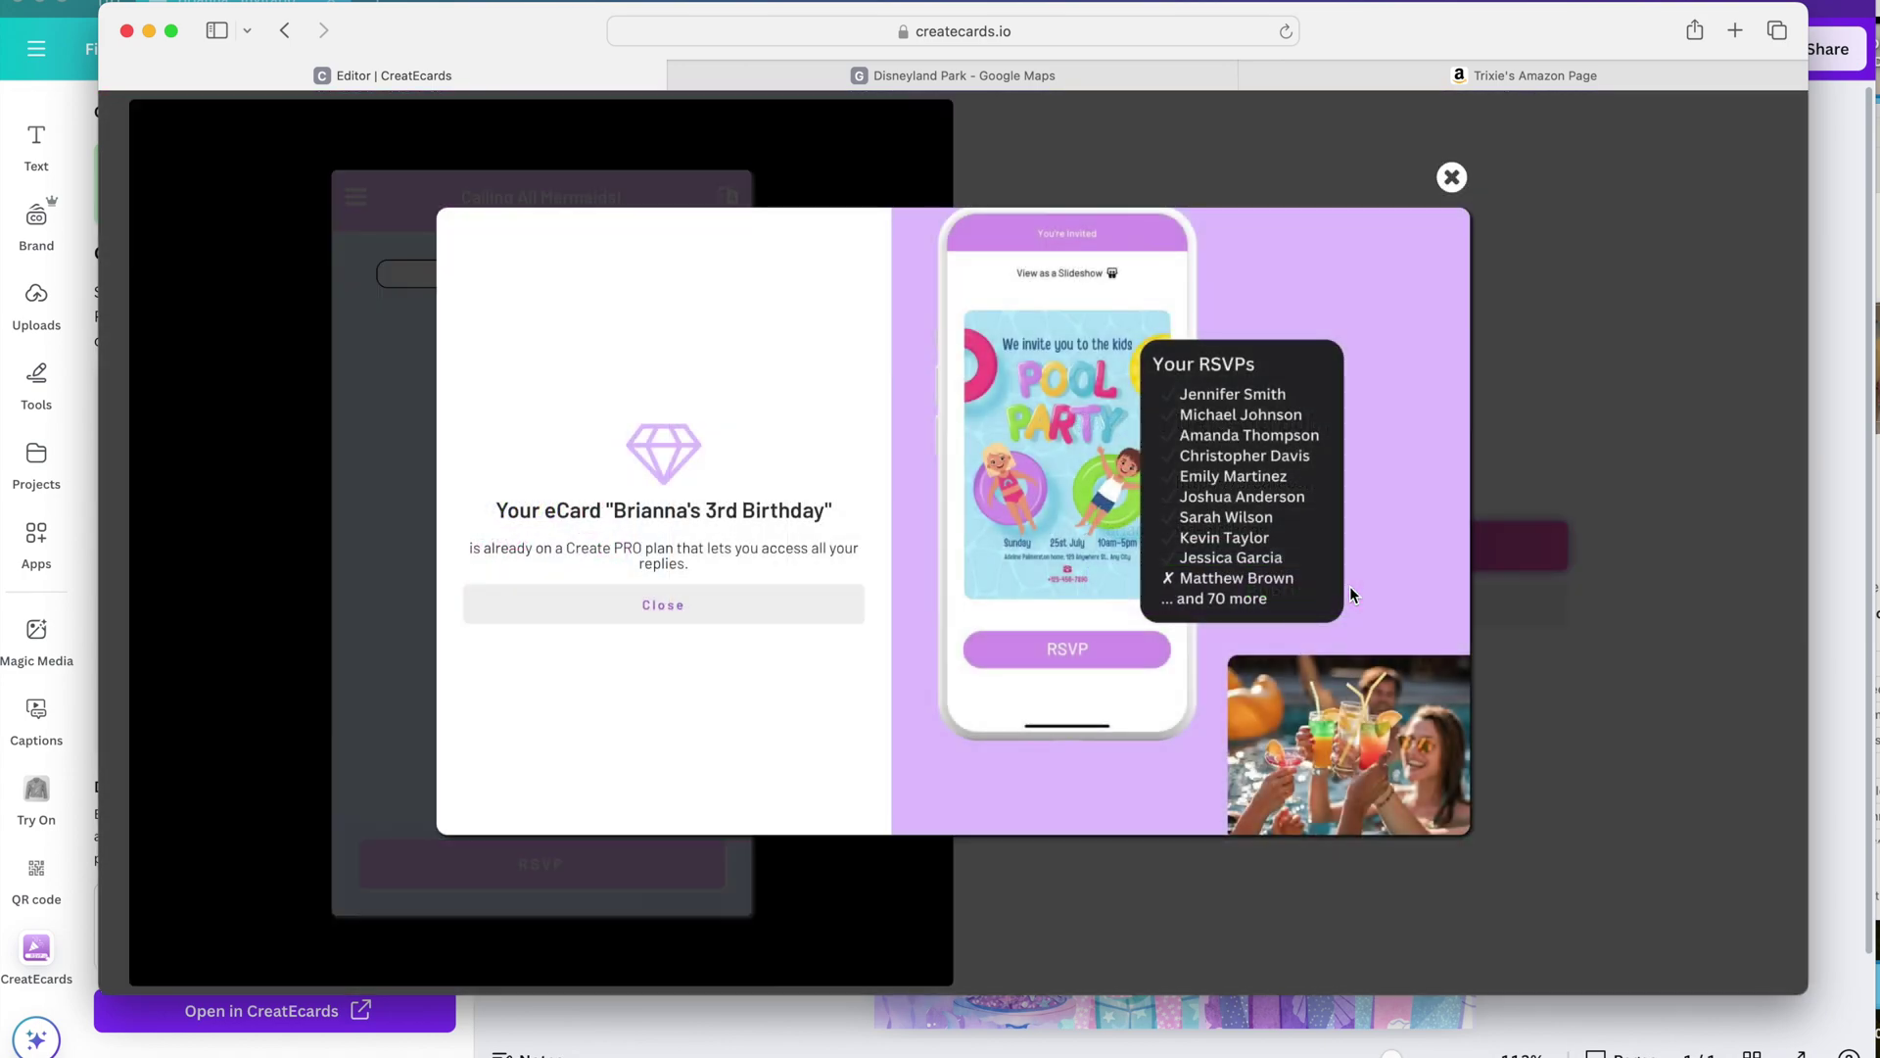
- Scroll through the live invite to check the pale blue background and 'Calling All Mermaids!' banner
scroll(1366, 620, "down", 5)
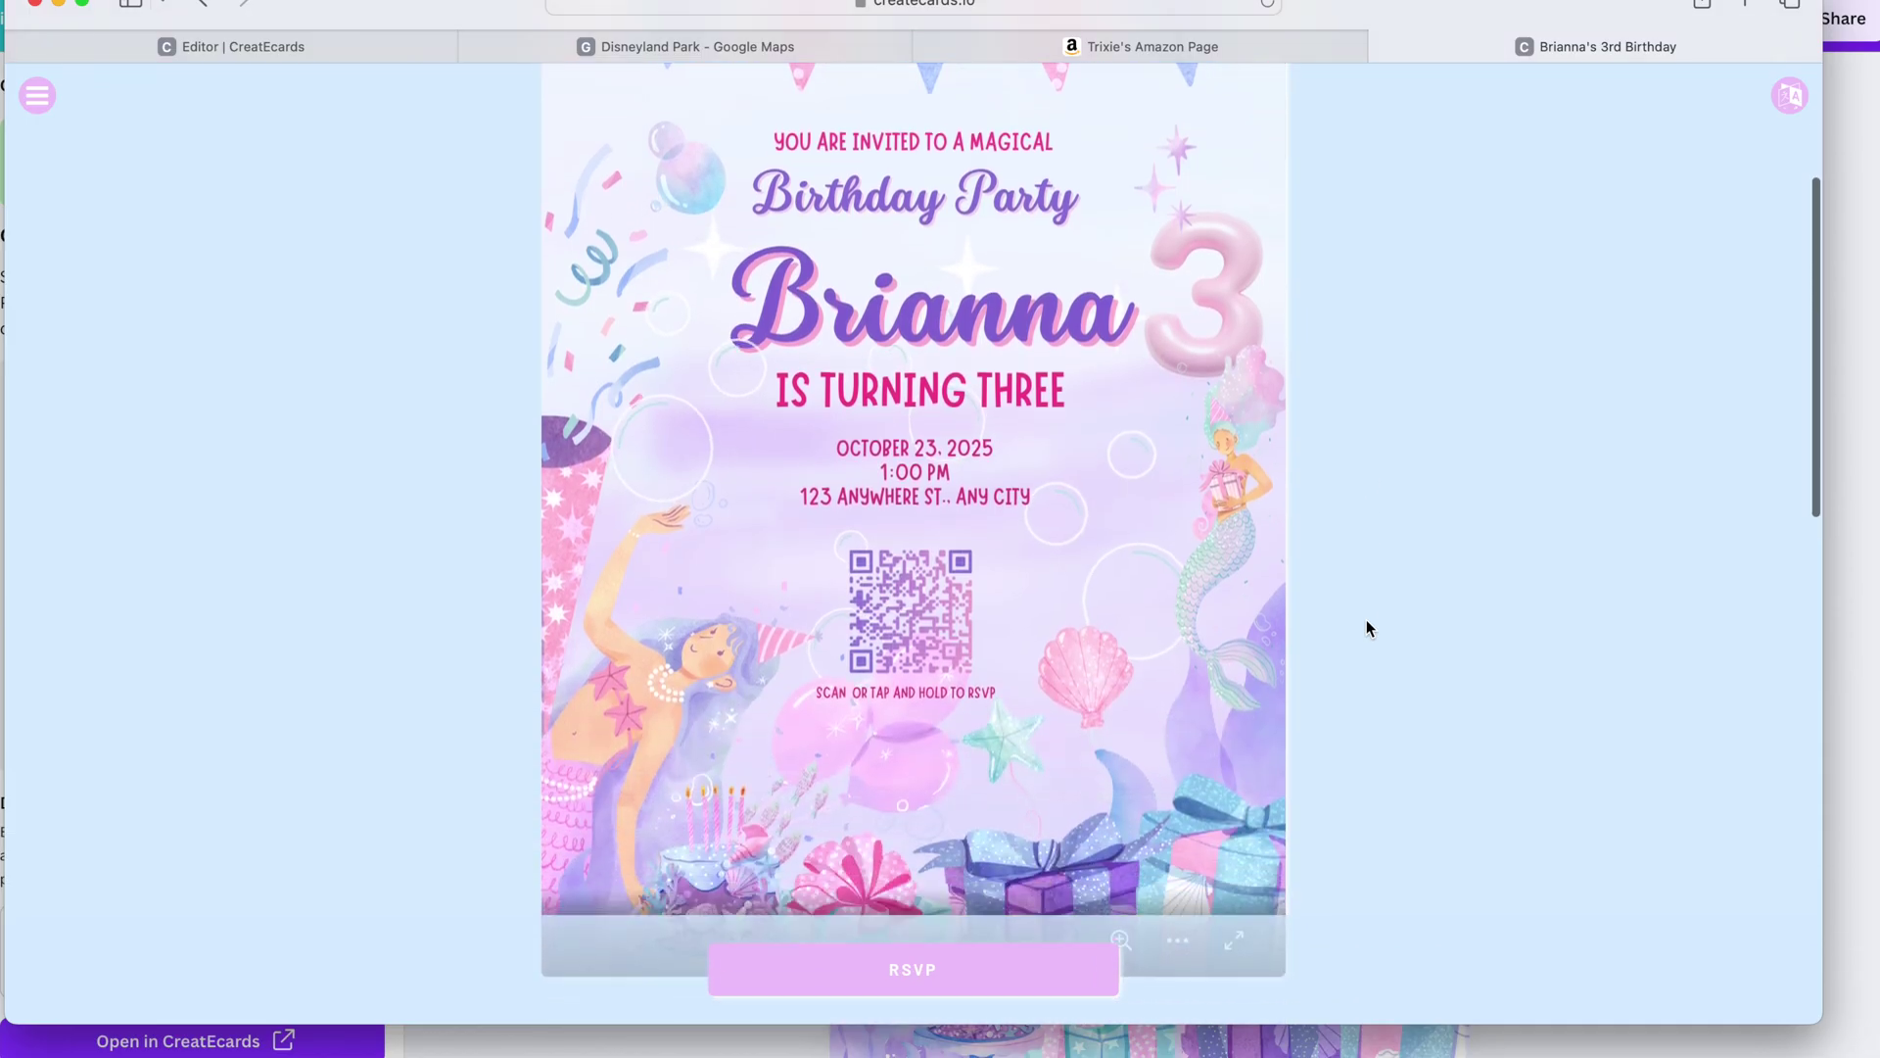
scroll(1366, 620, "down", 5)
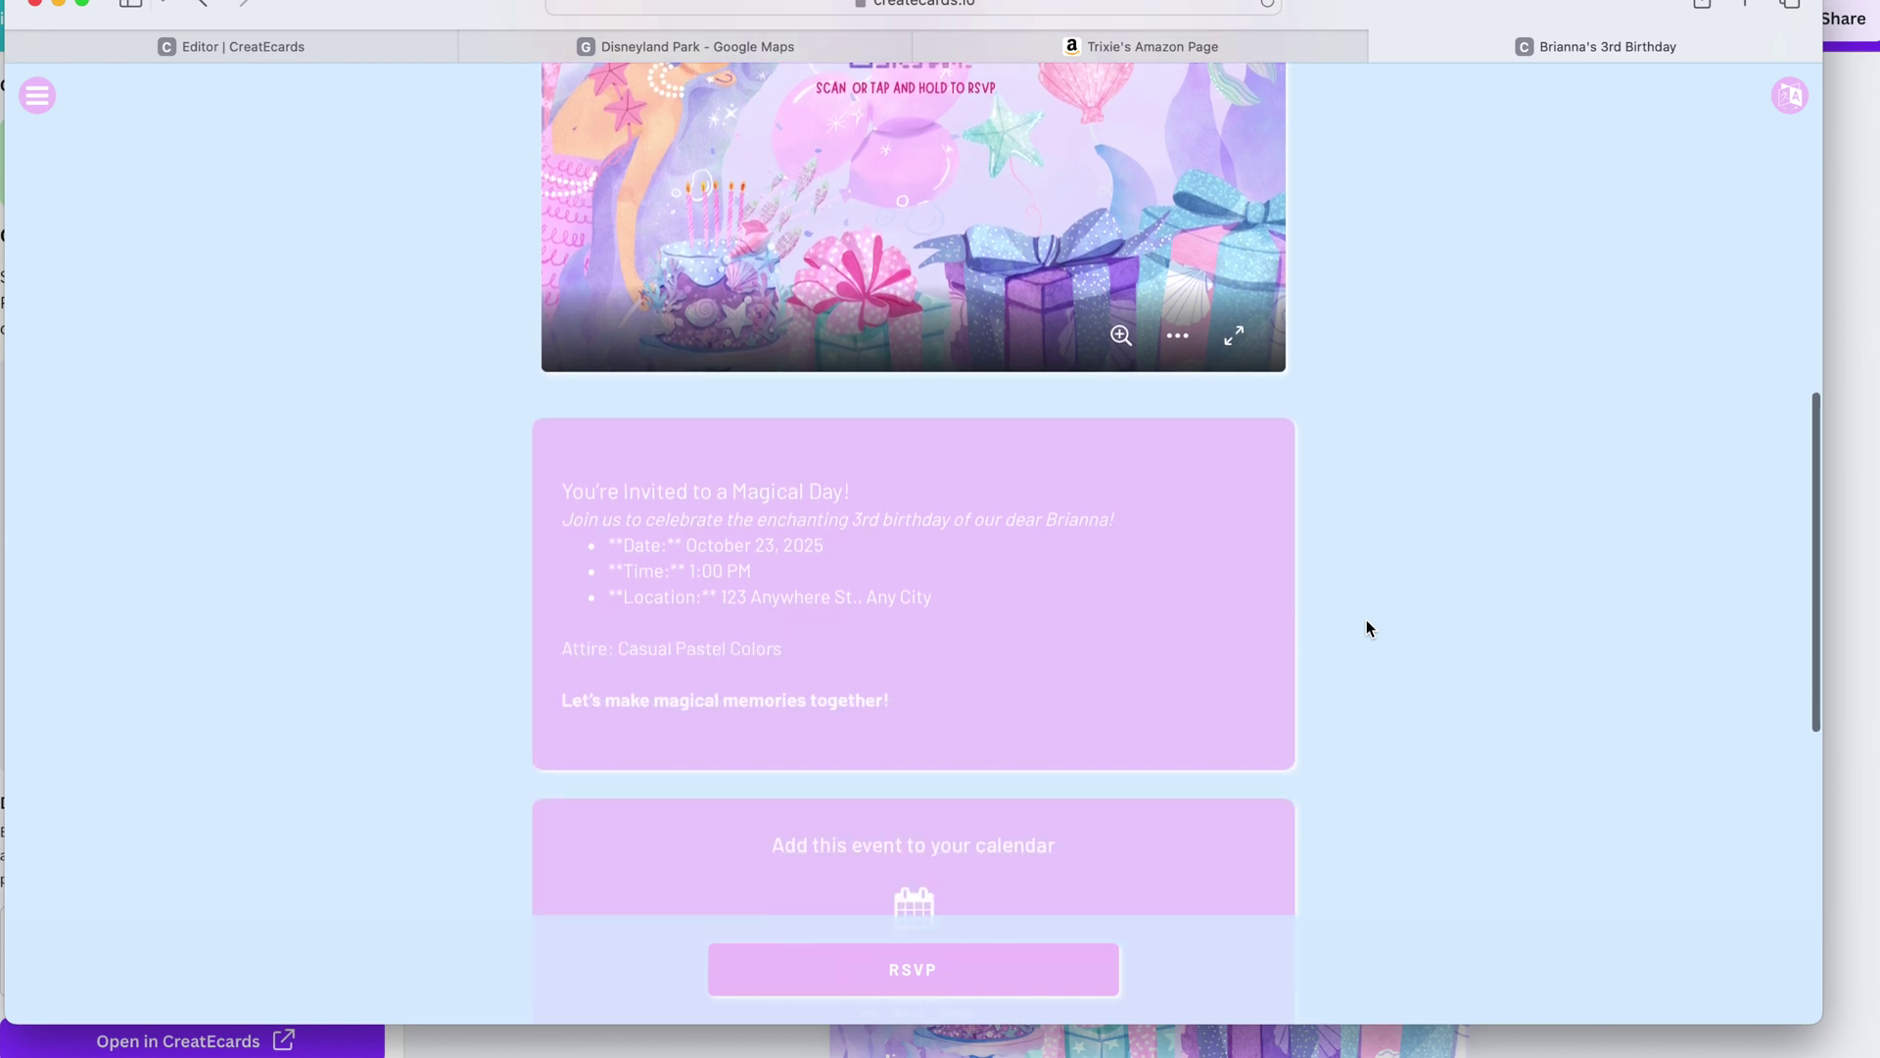
scroll(1367, 621, "down", 5)
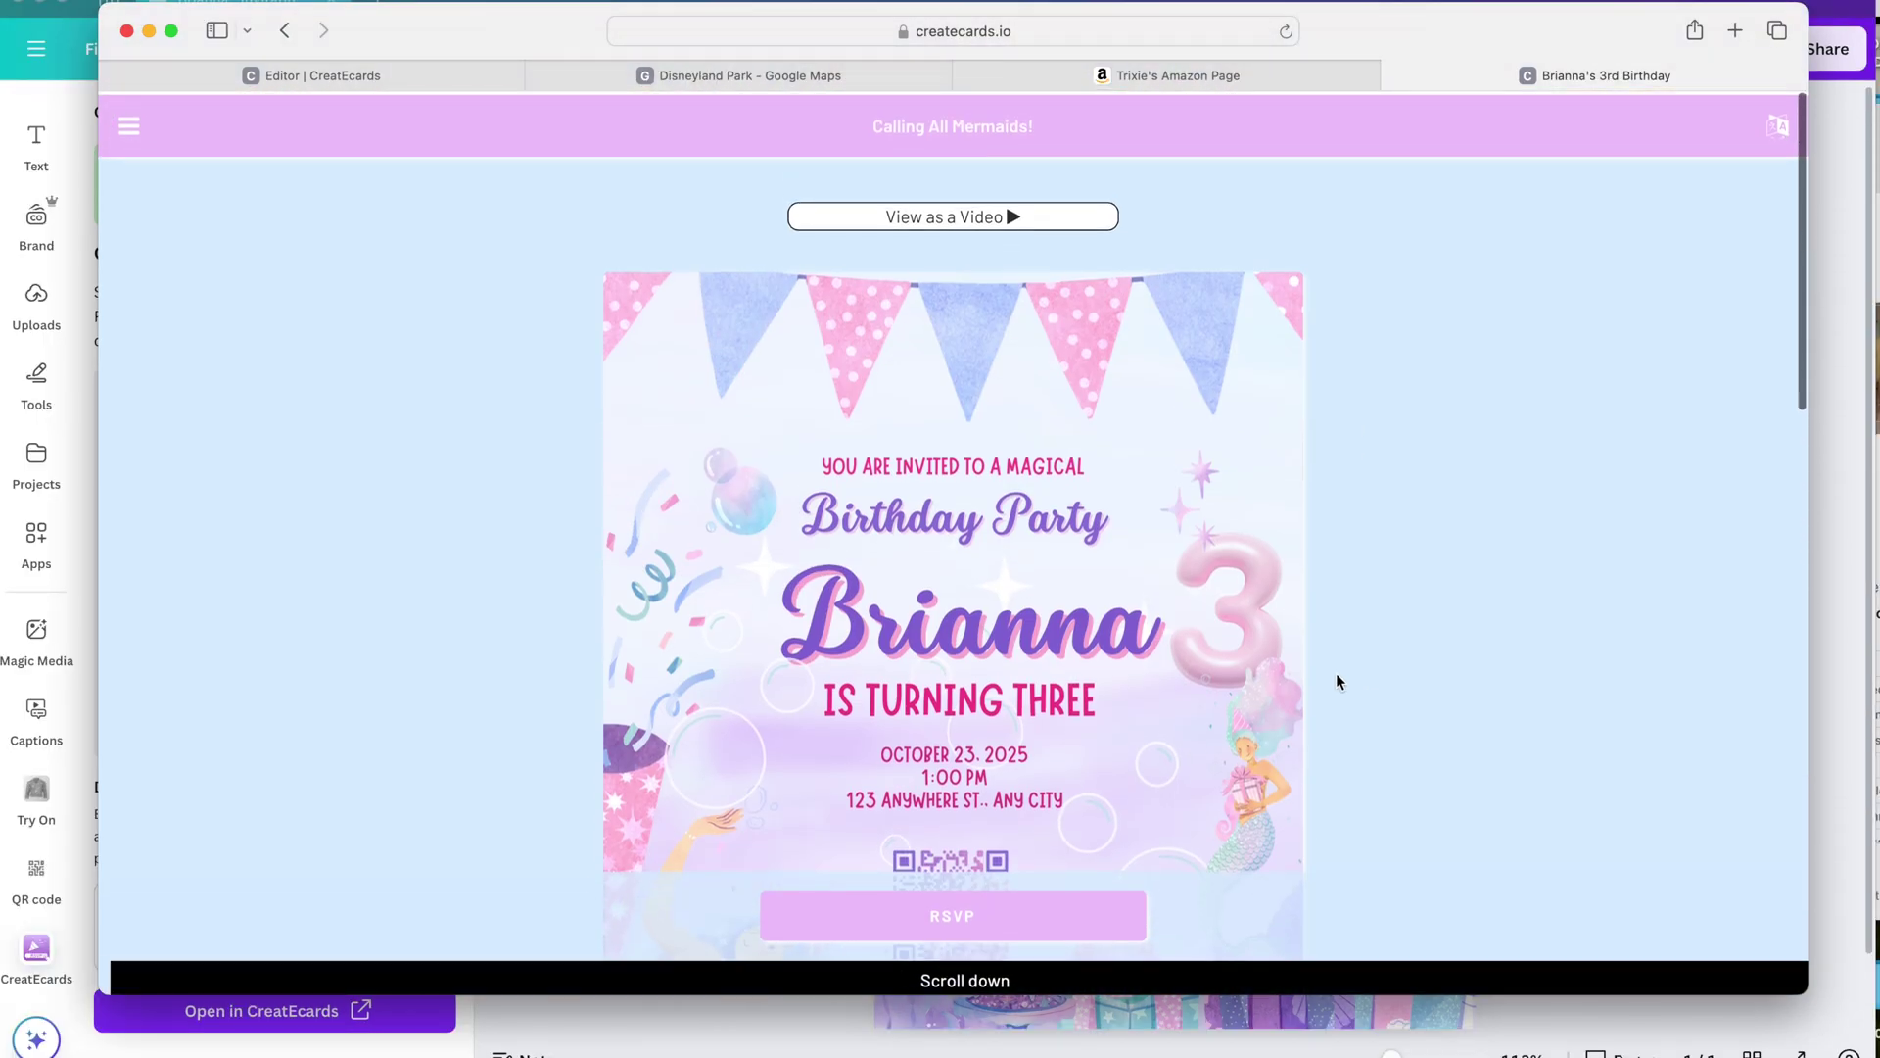
- Start a test RSVP with the prefilled email, a child guest and 'none' for dietary needs
left_click(1048, 901)
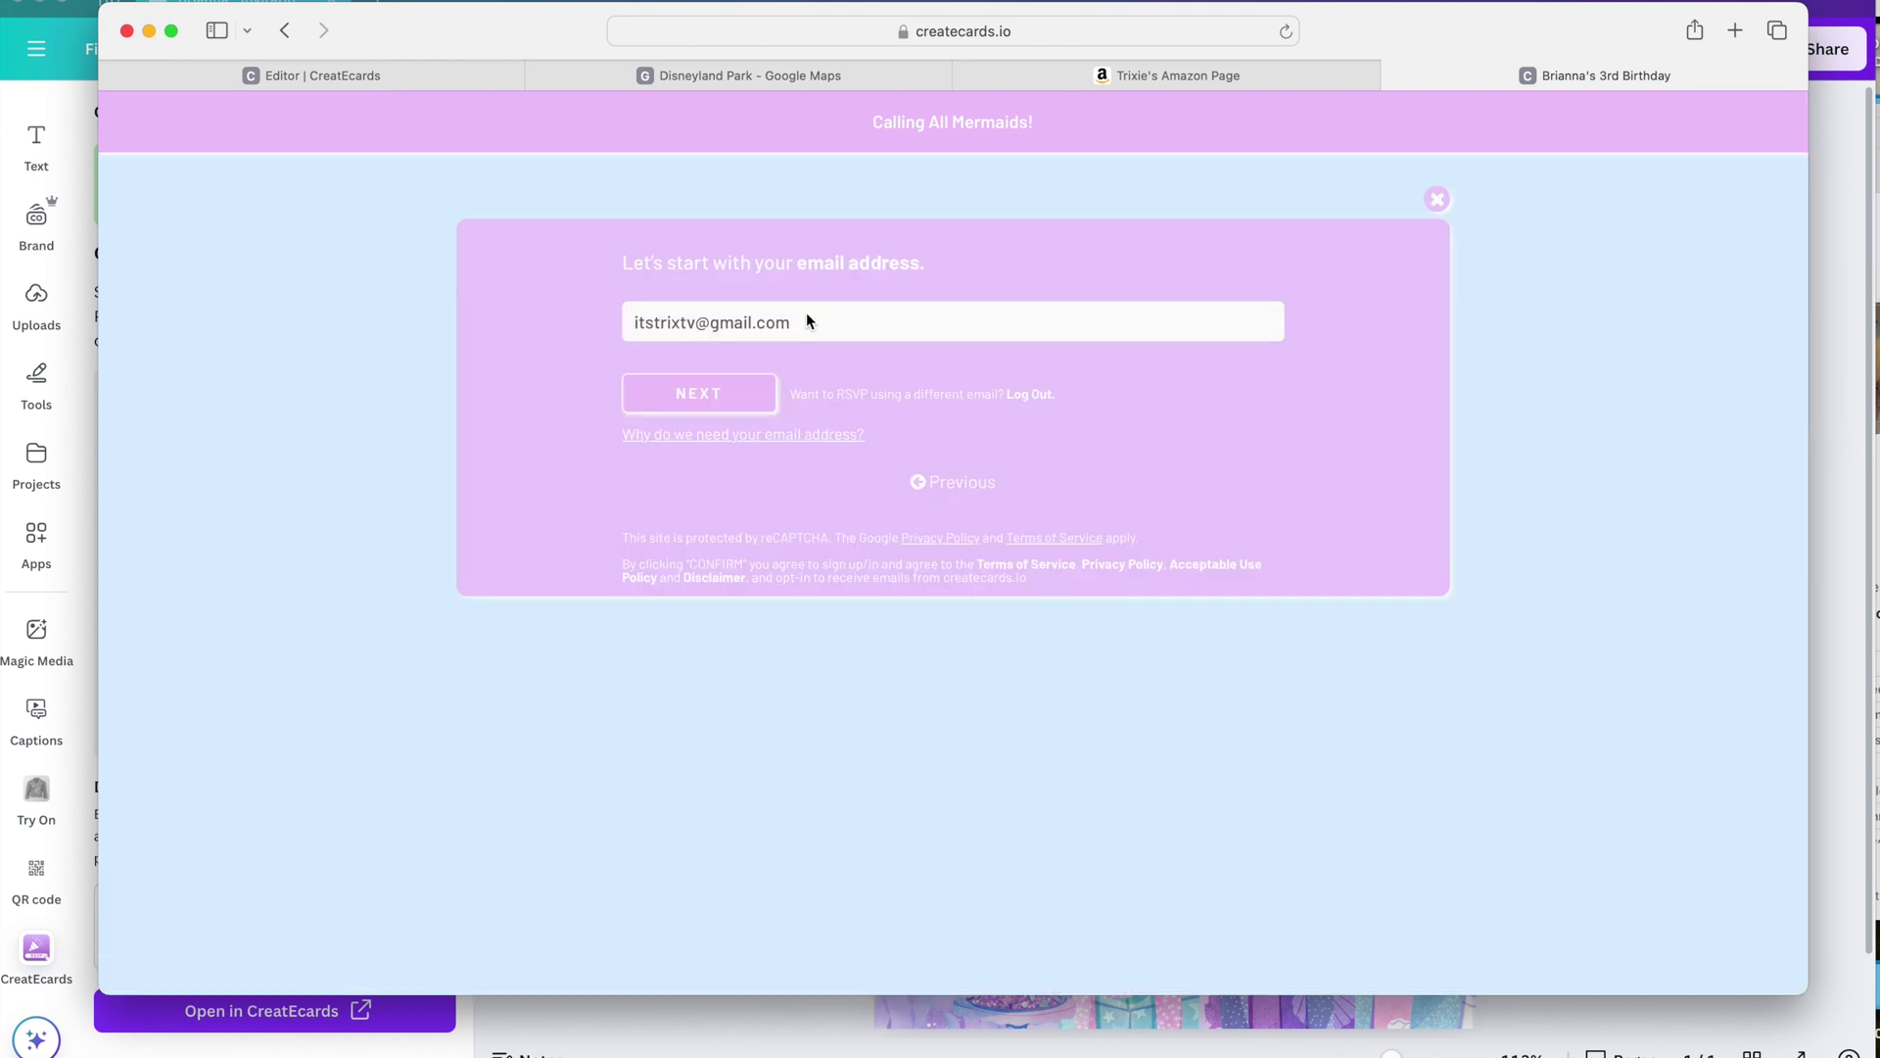
left_click(749, 399)
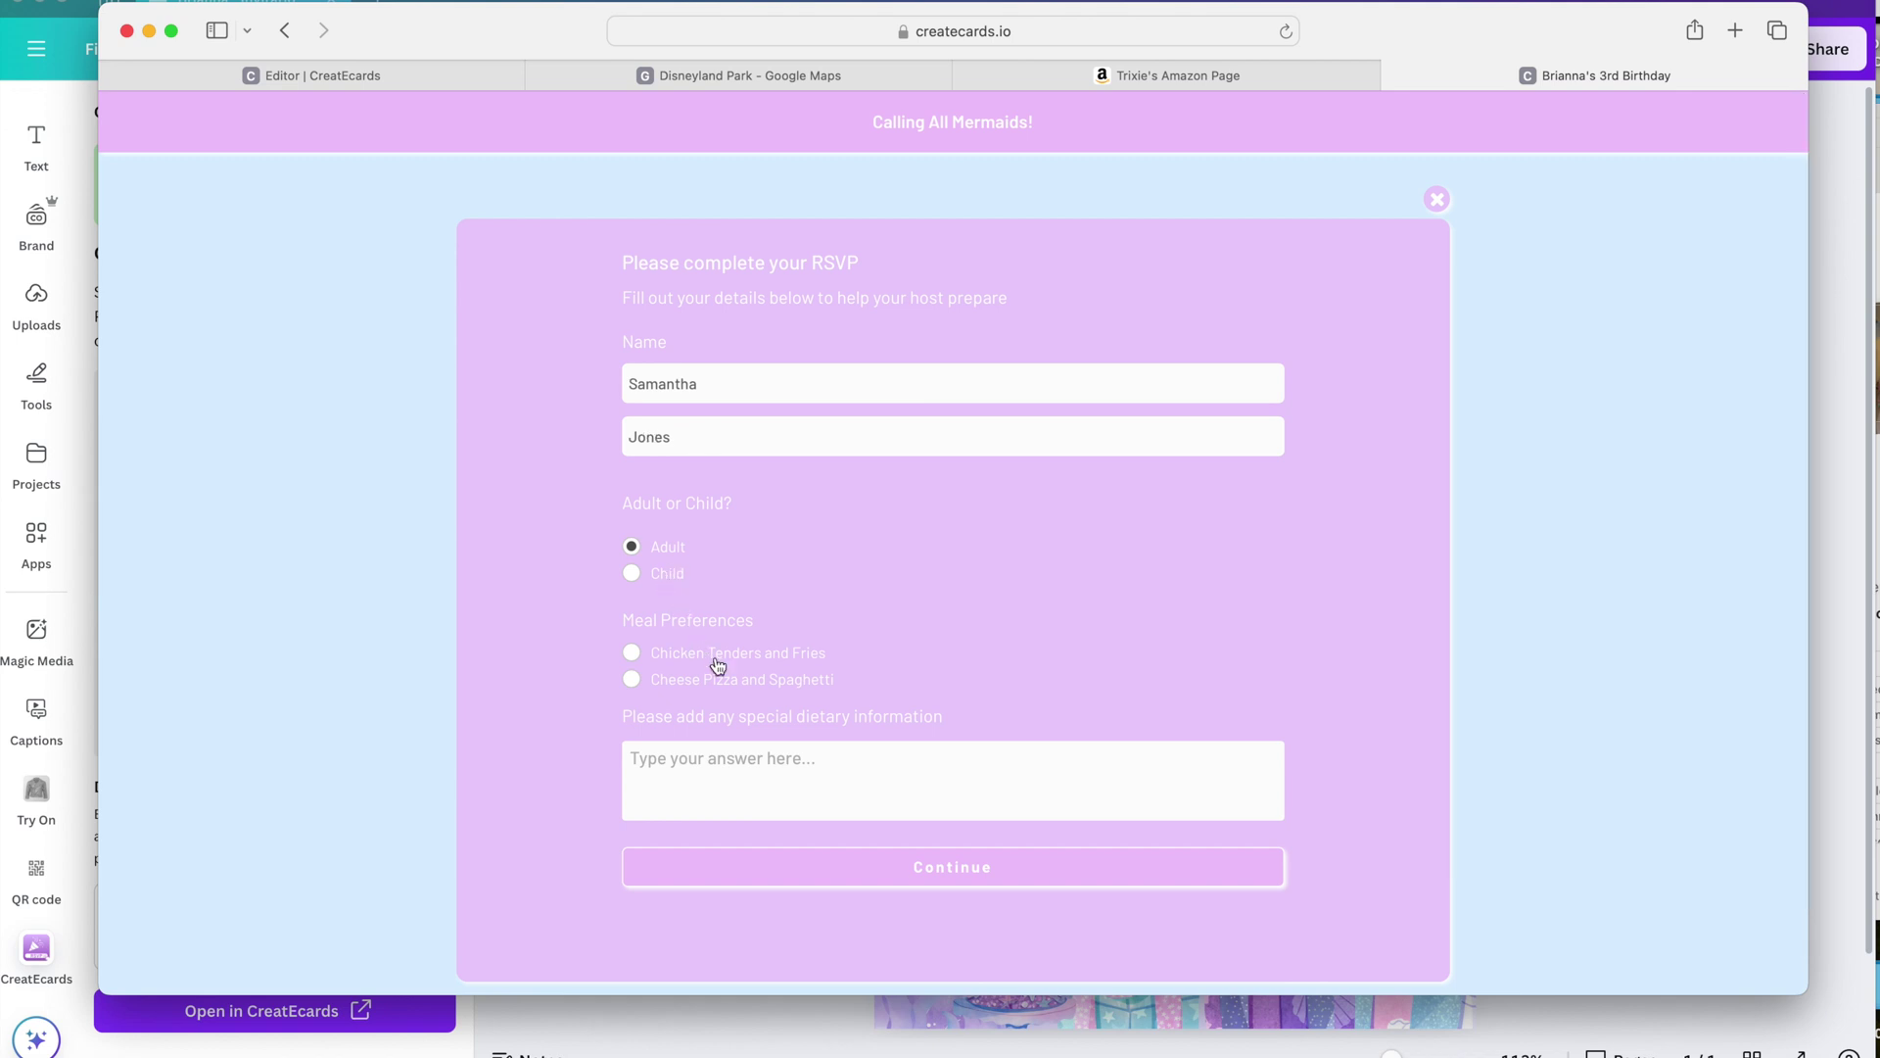
key("Down")
left_click(812, 774)
type("none")
left_click(1000, 880)
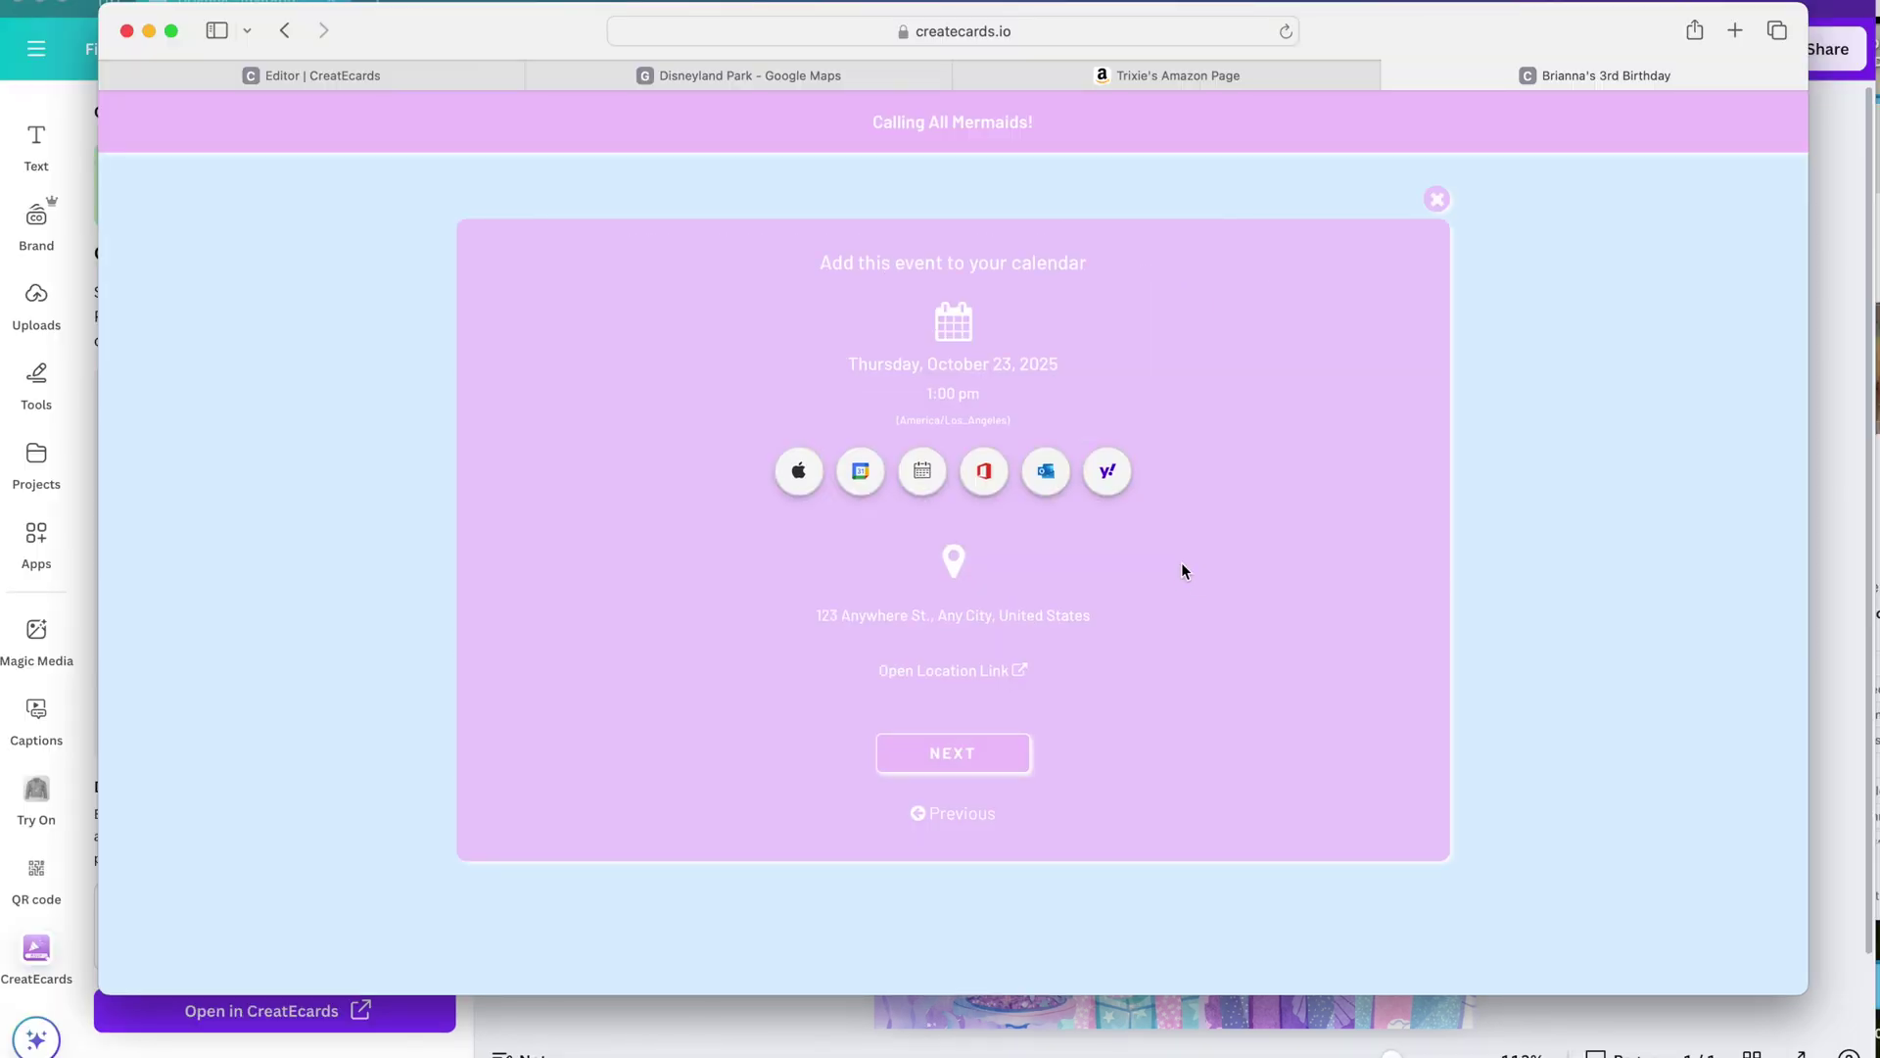
left_click(983, 754)
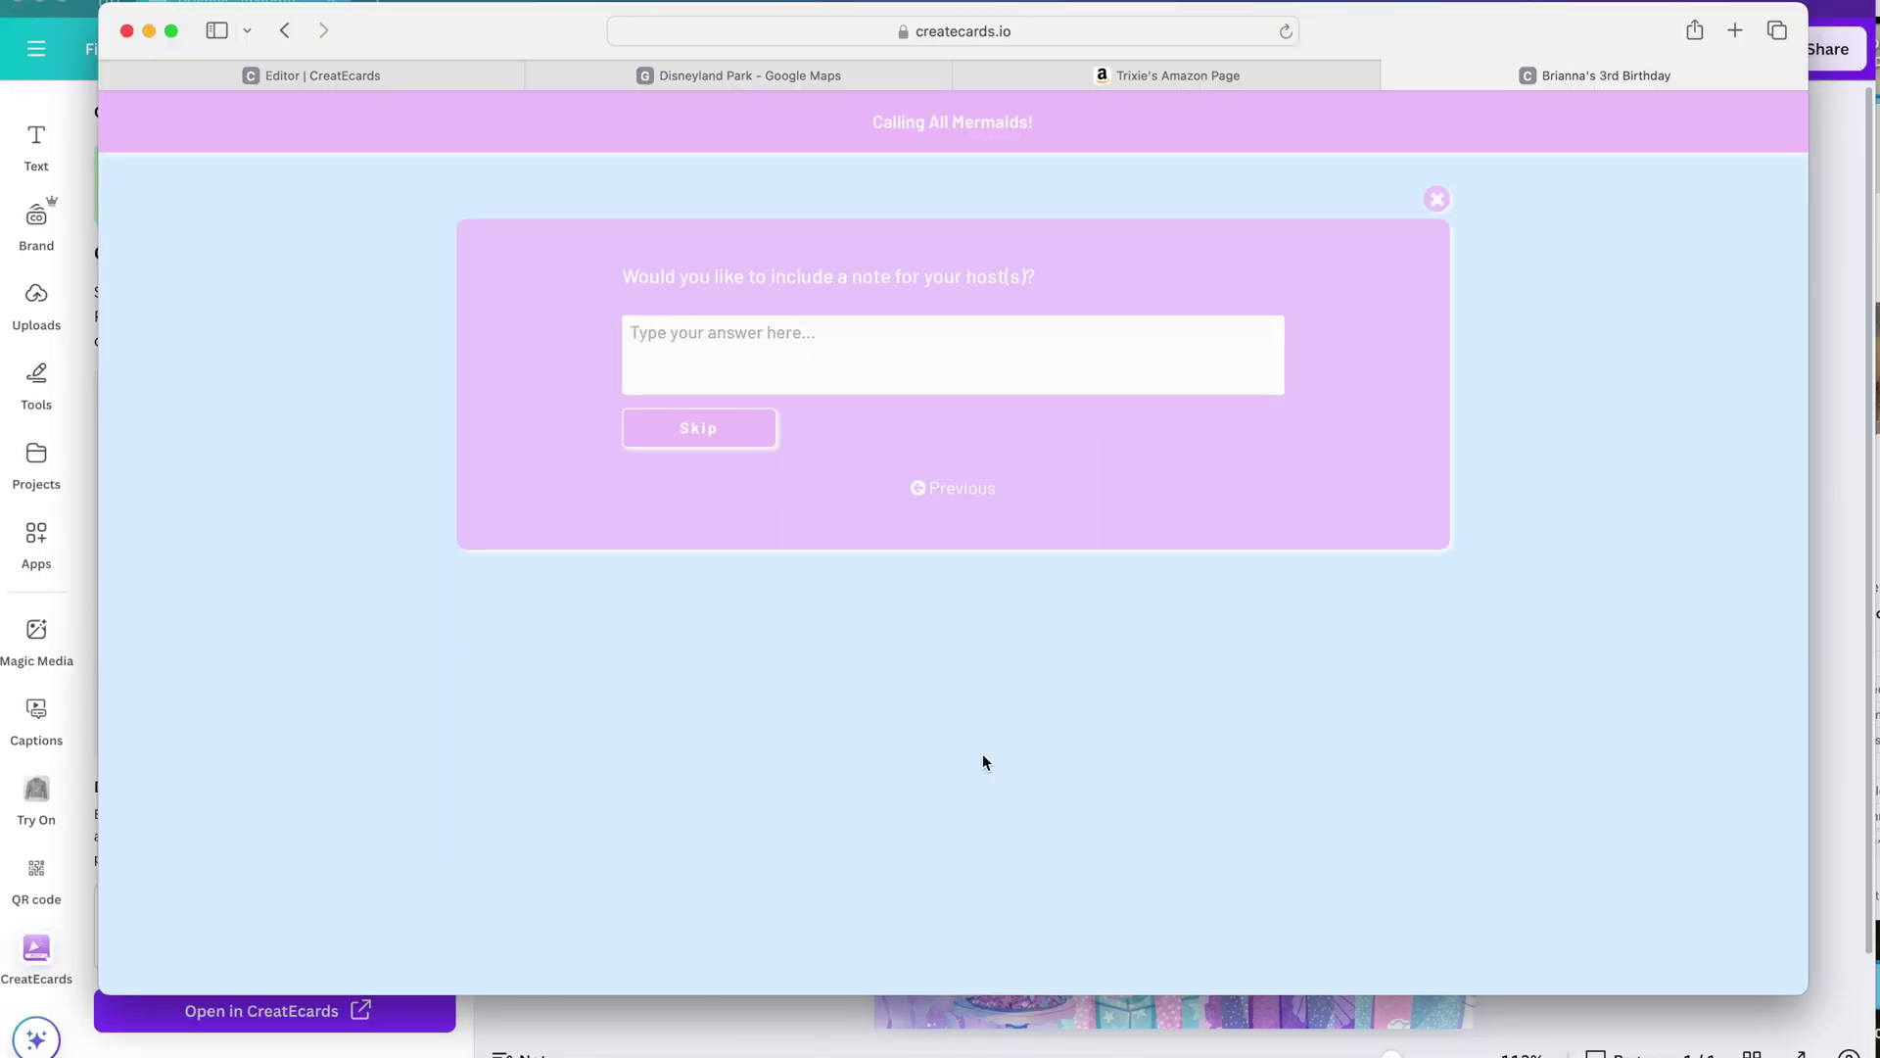
- Leave the host note 'I'm so excited to celebrate with you', opt into updates, open the Amazon registry
left_click(775, 345)
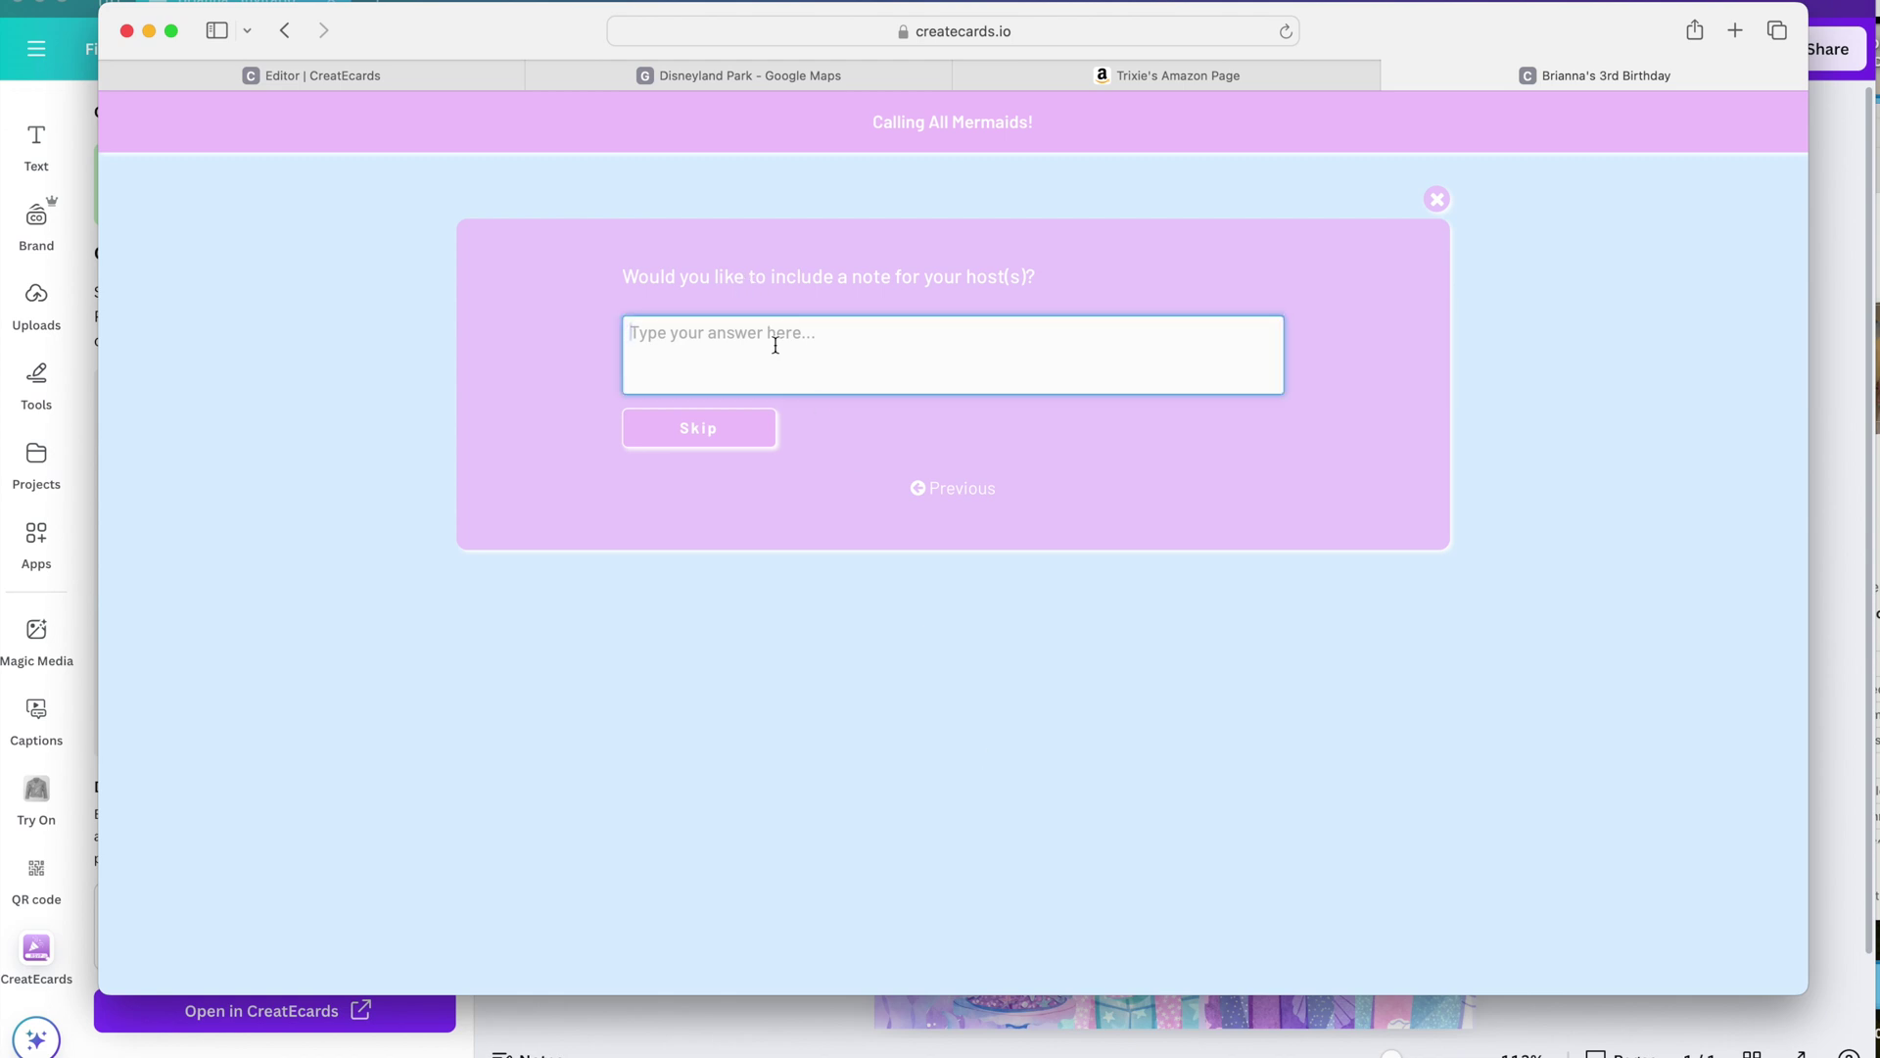
type("I'm so excited to celebr")
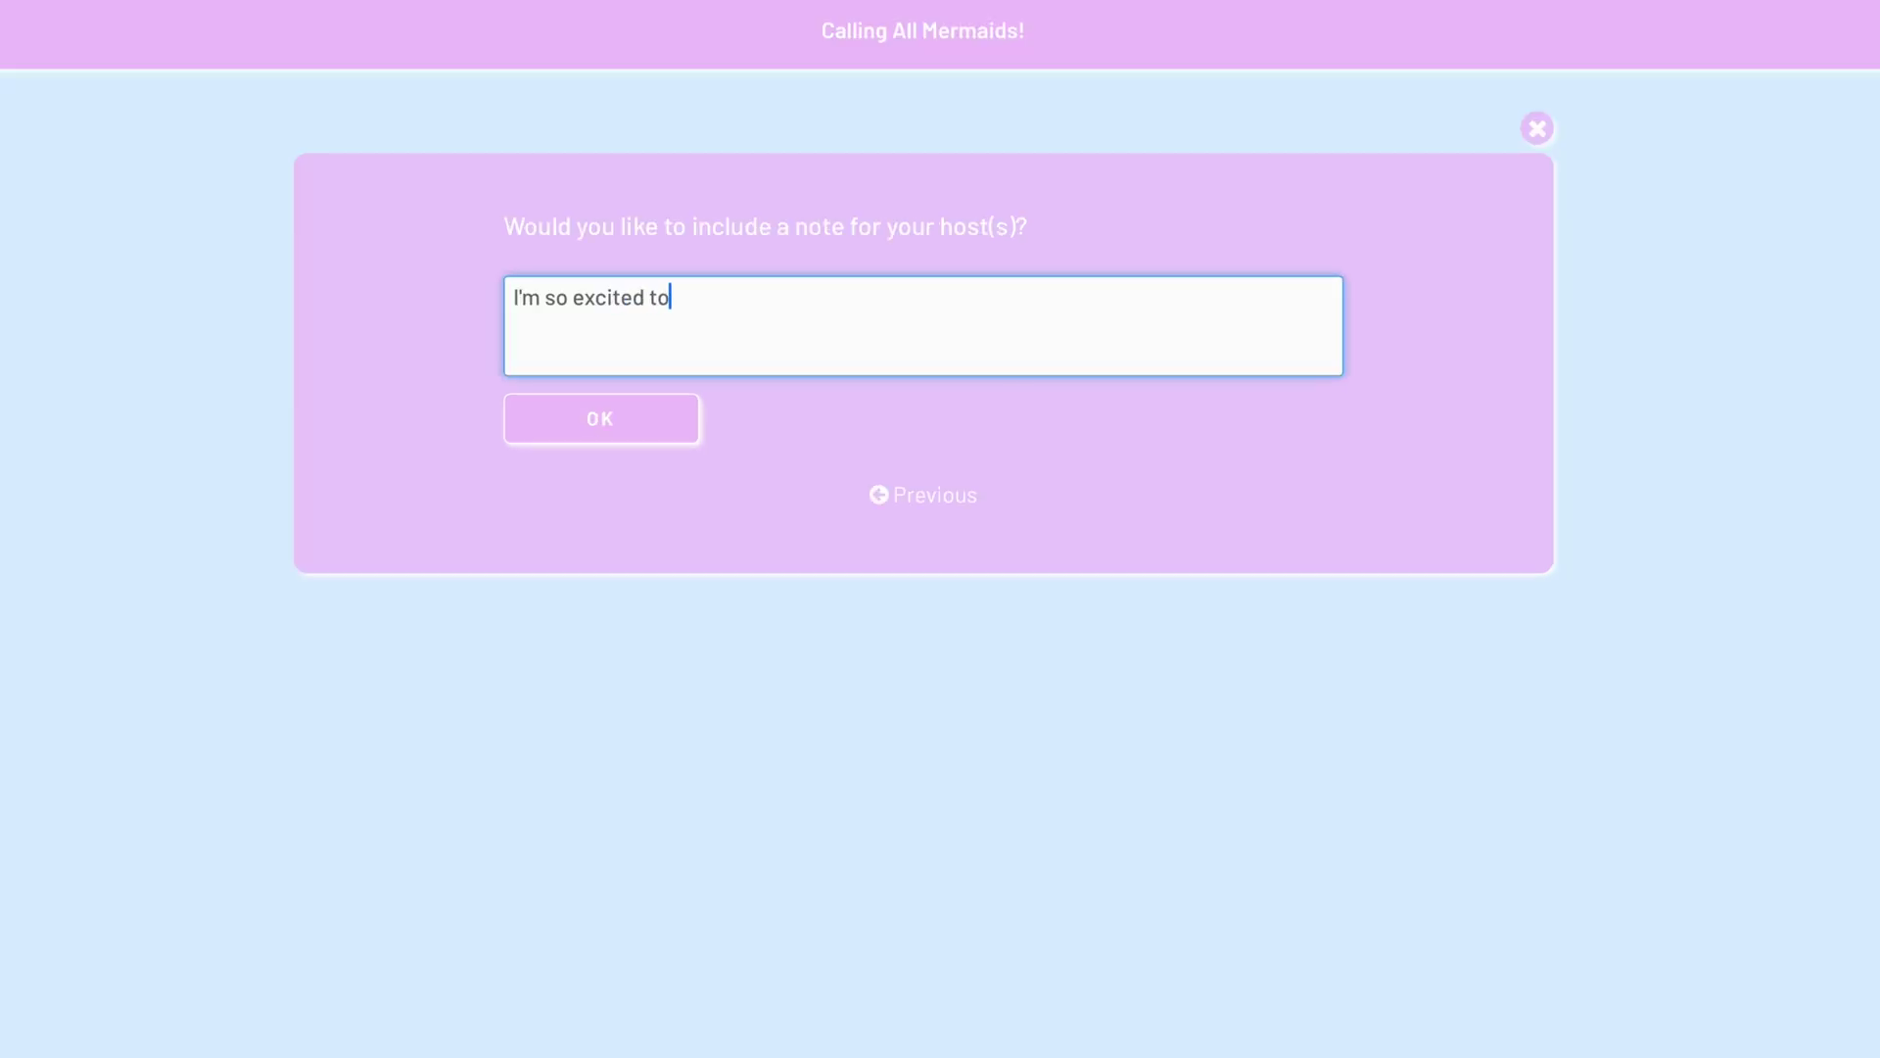
type("ate with you")
key("BackSpace")
key("BackSpace")
key("BackSpace")
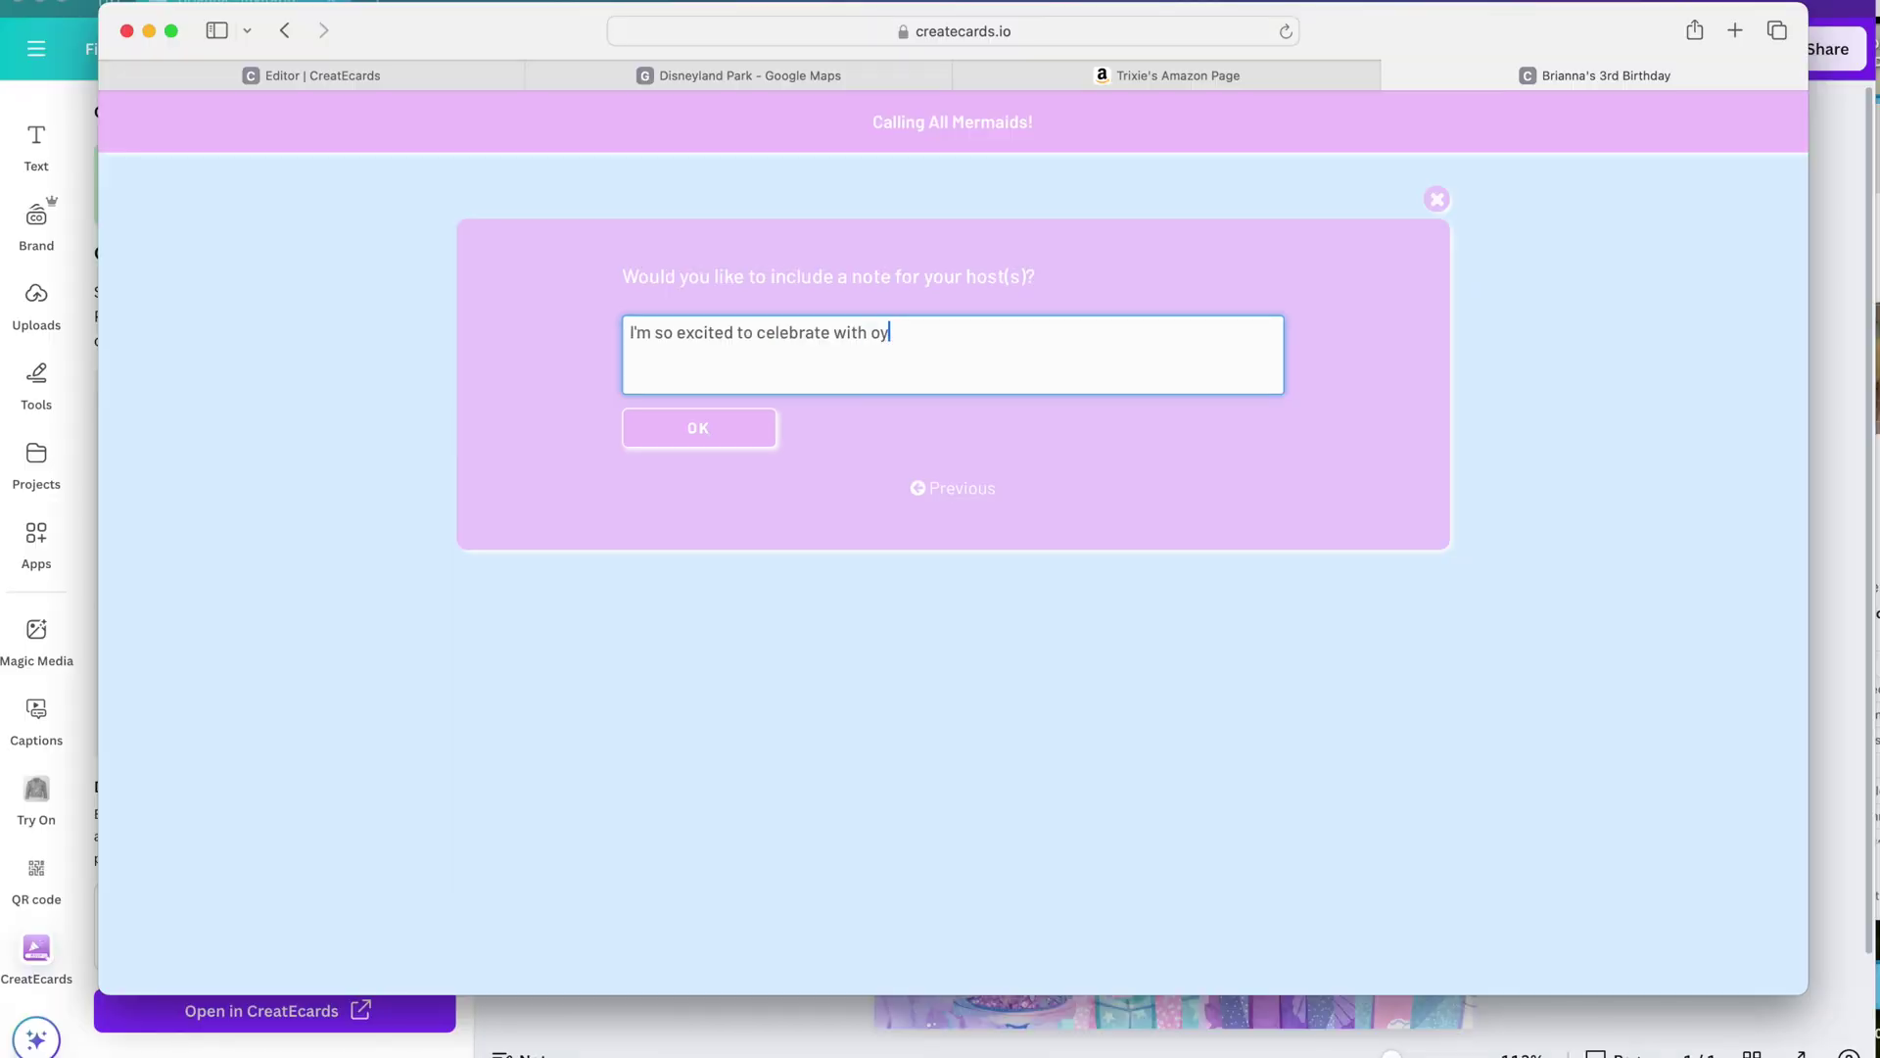
left_click(592, 436)
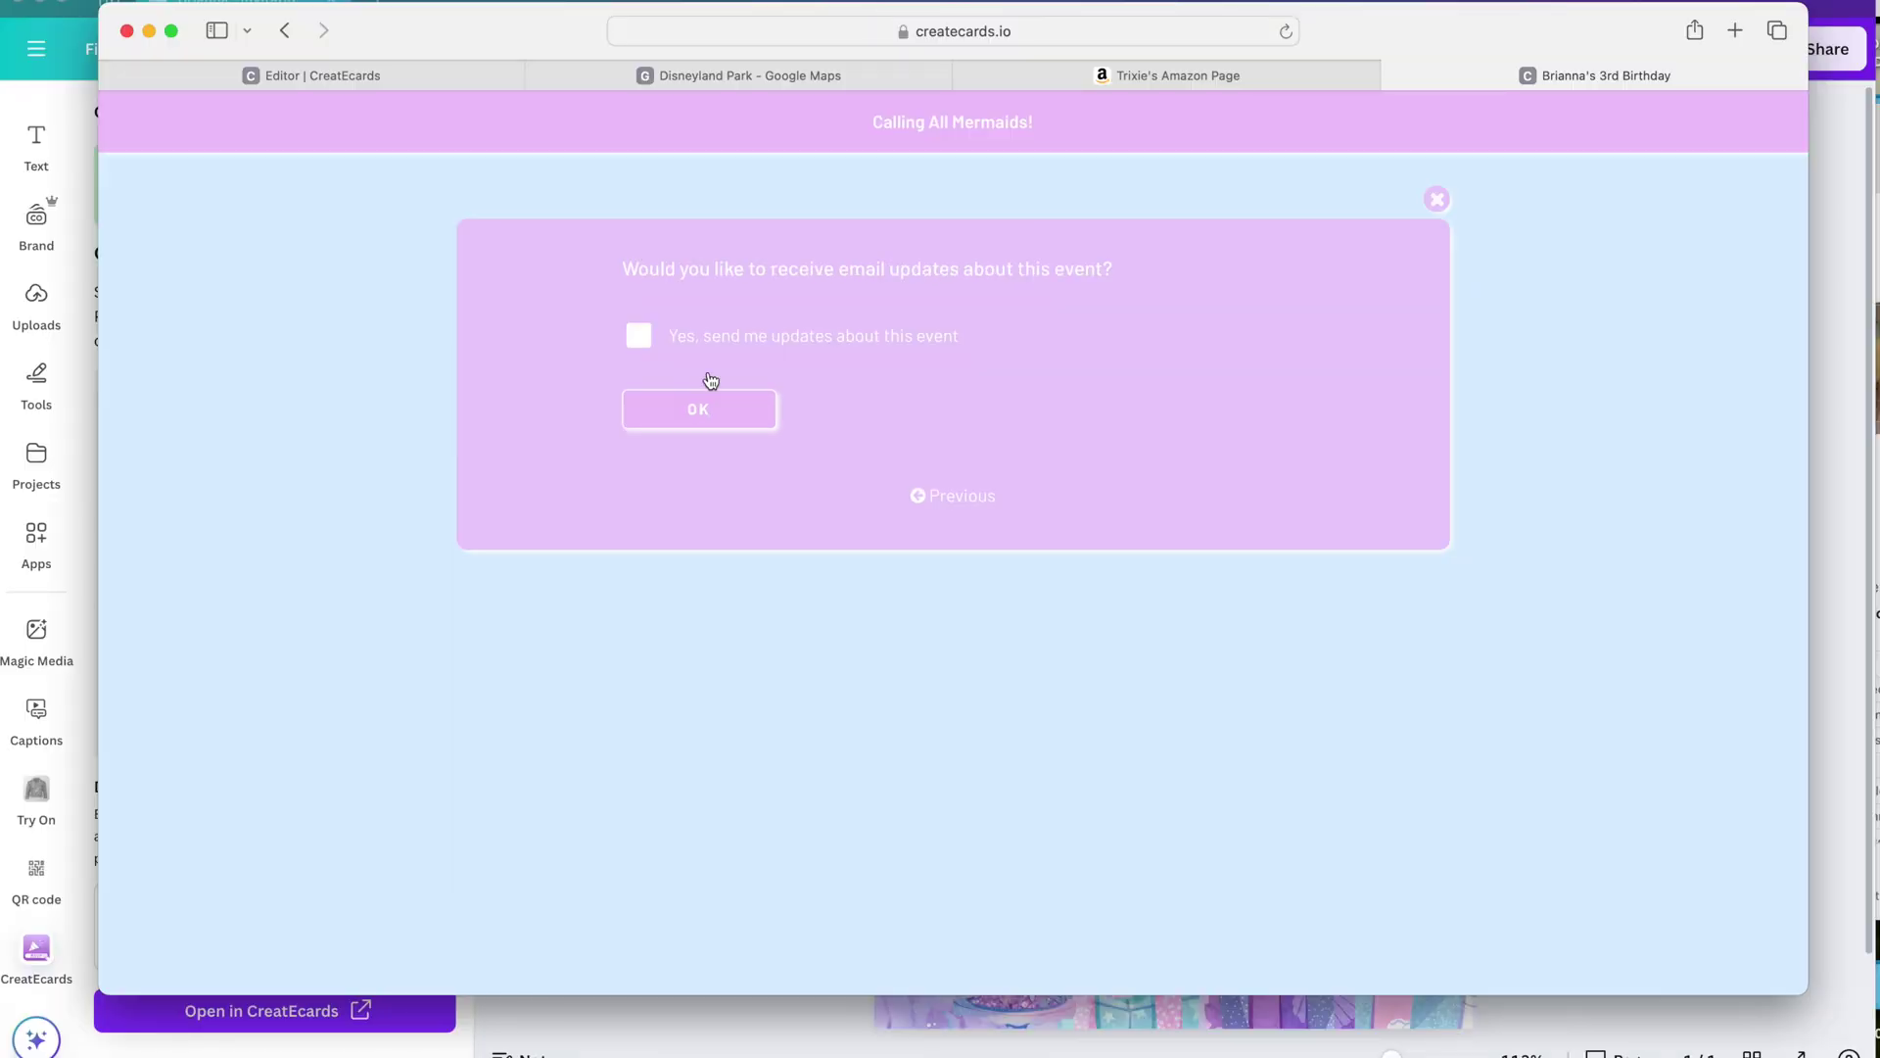
left_click(632, 345)
left_click(692, 435)
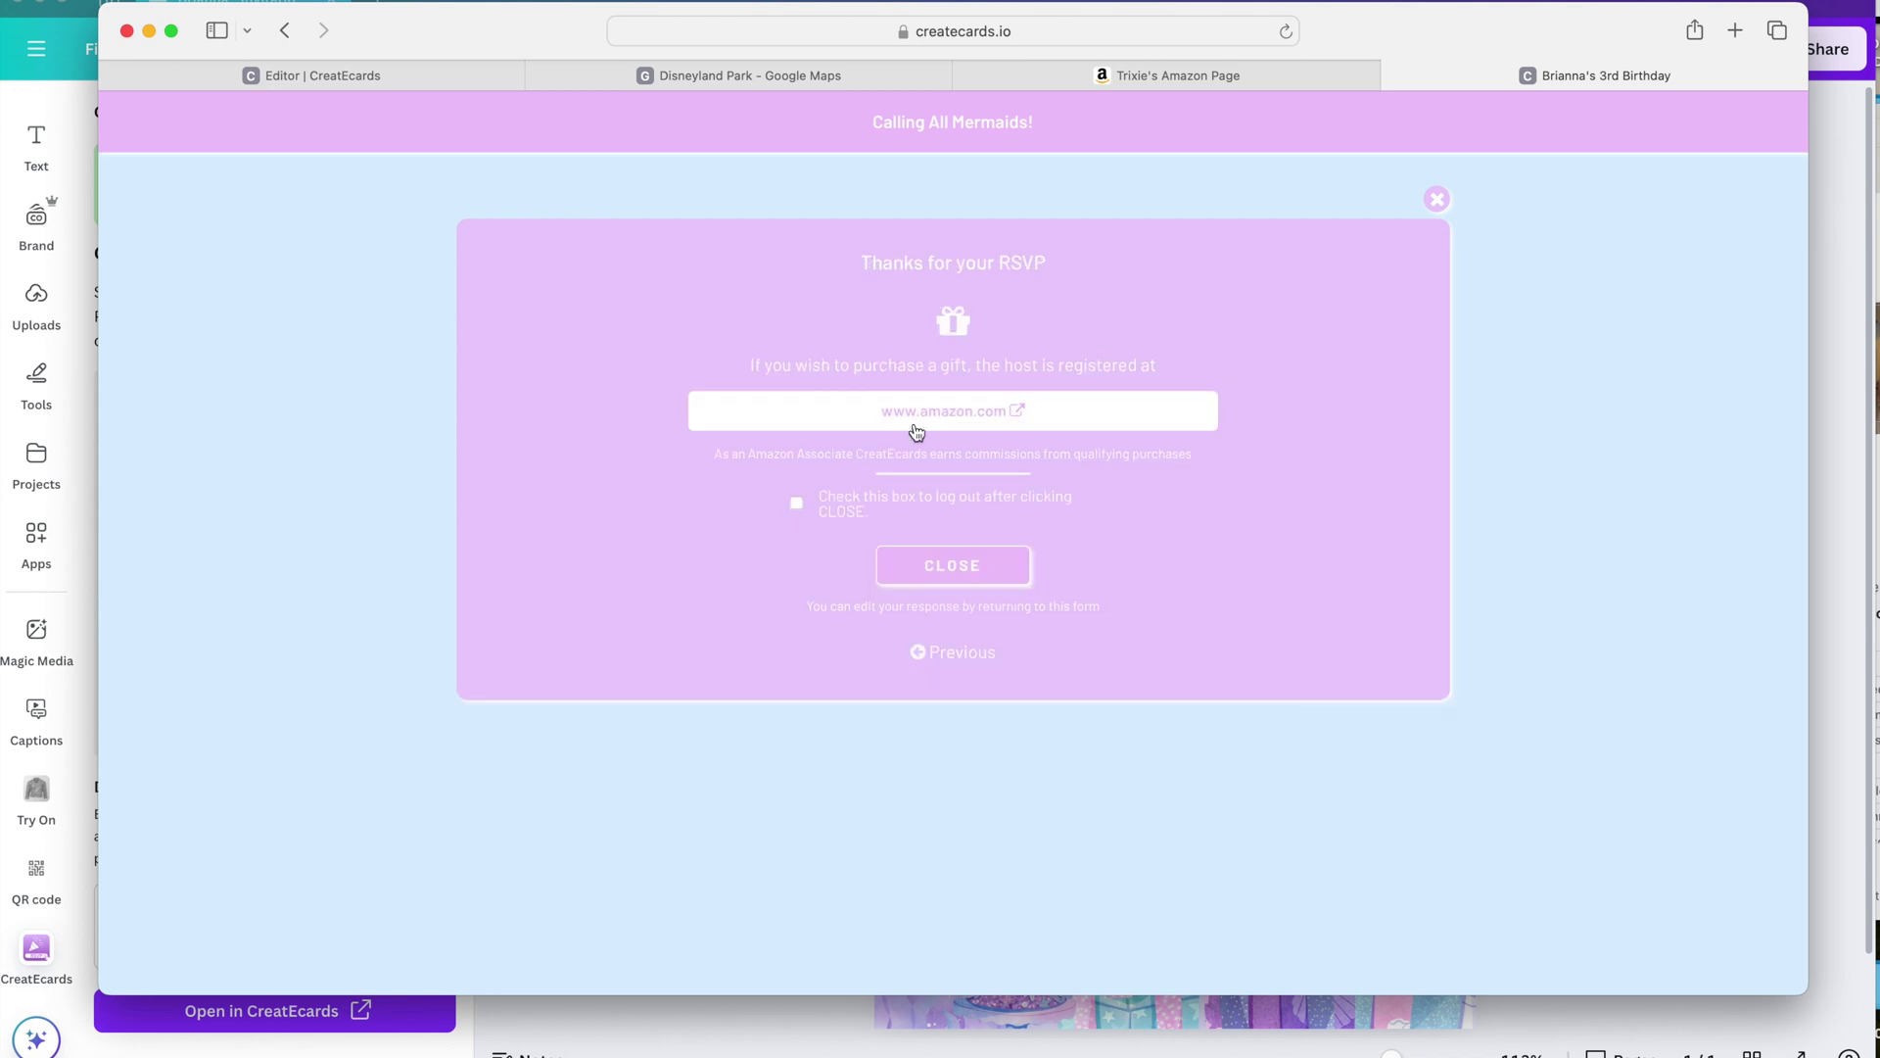
left_click(916, 431)
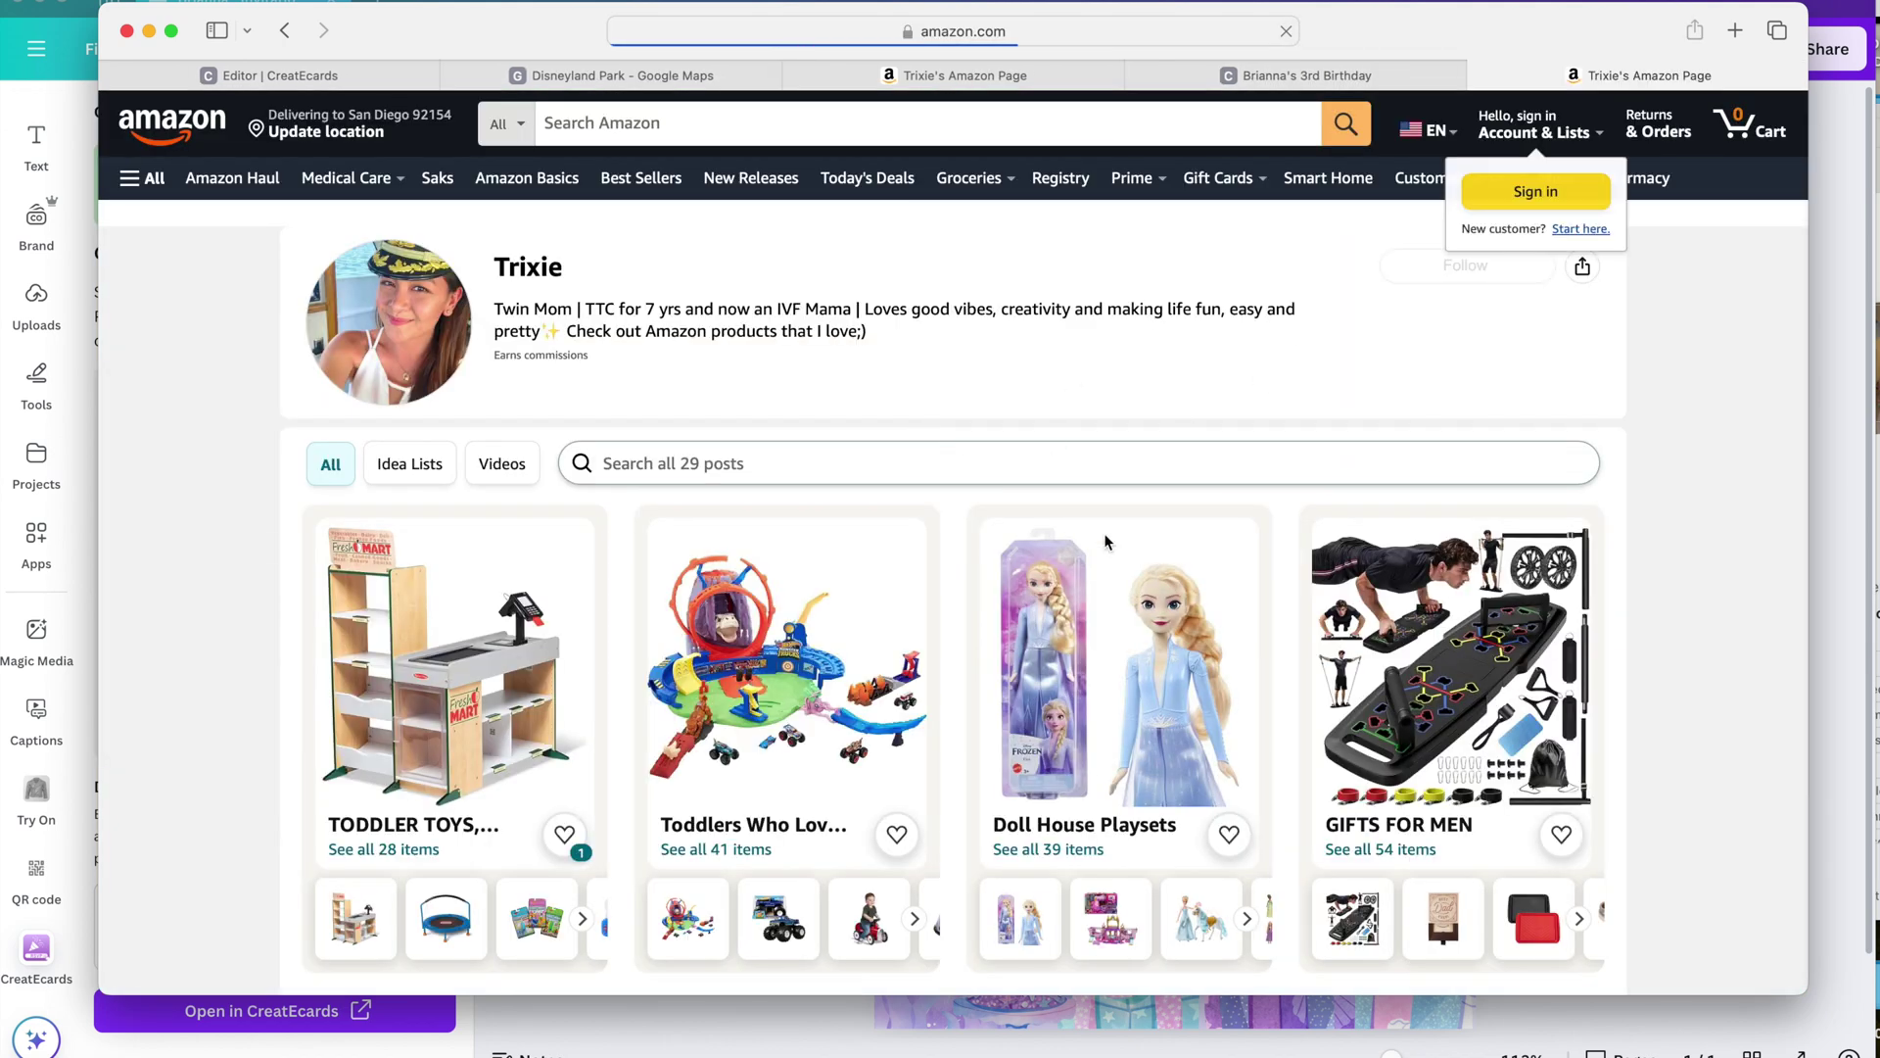
- Browse the Amazon gift idea lists, then return to the CreatEcards editor tab
scroll(1105, 539, "down", 3)
scroll(1106, 540, "down", 10)
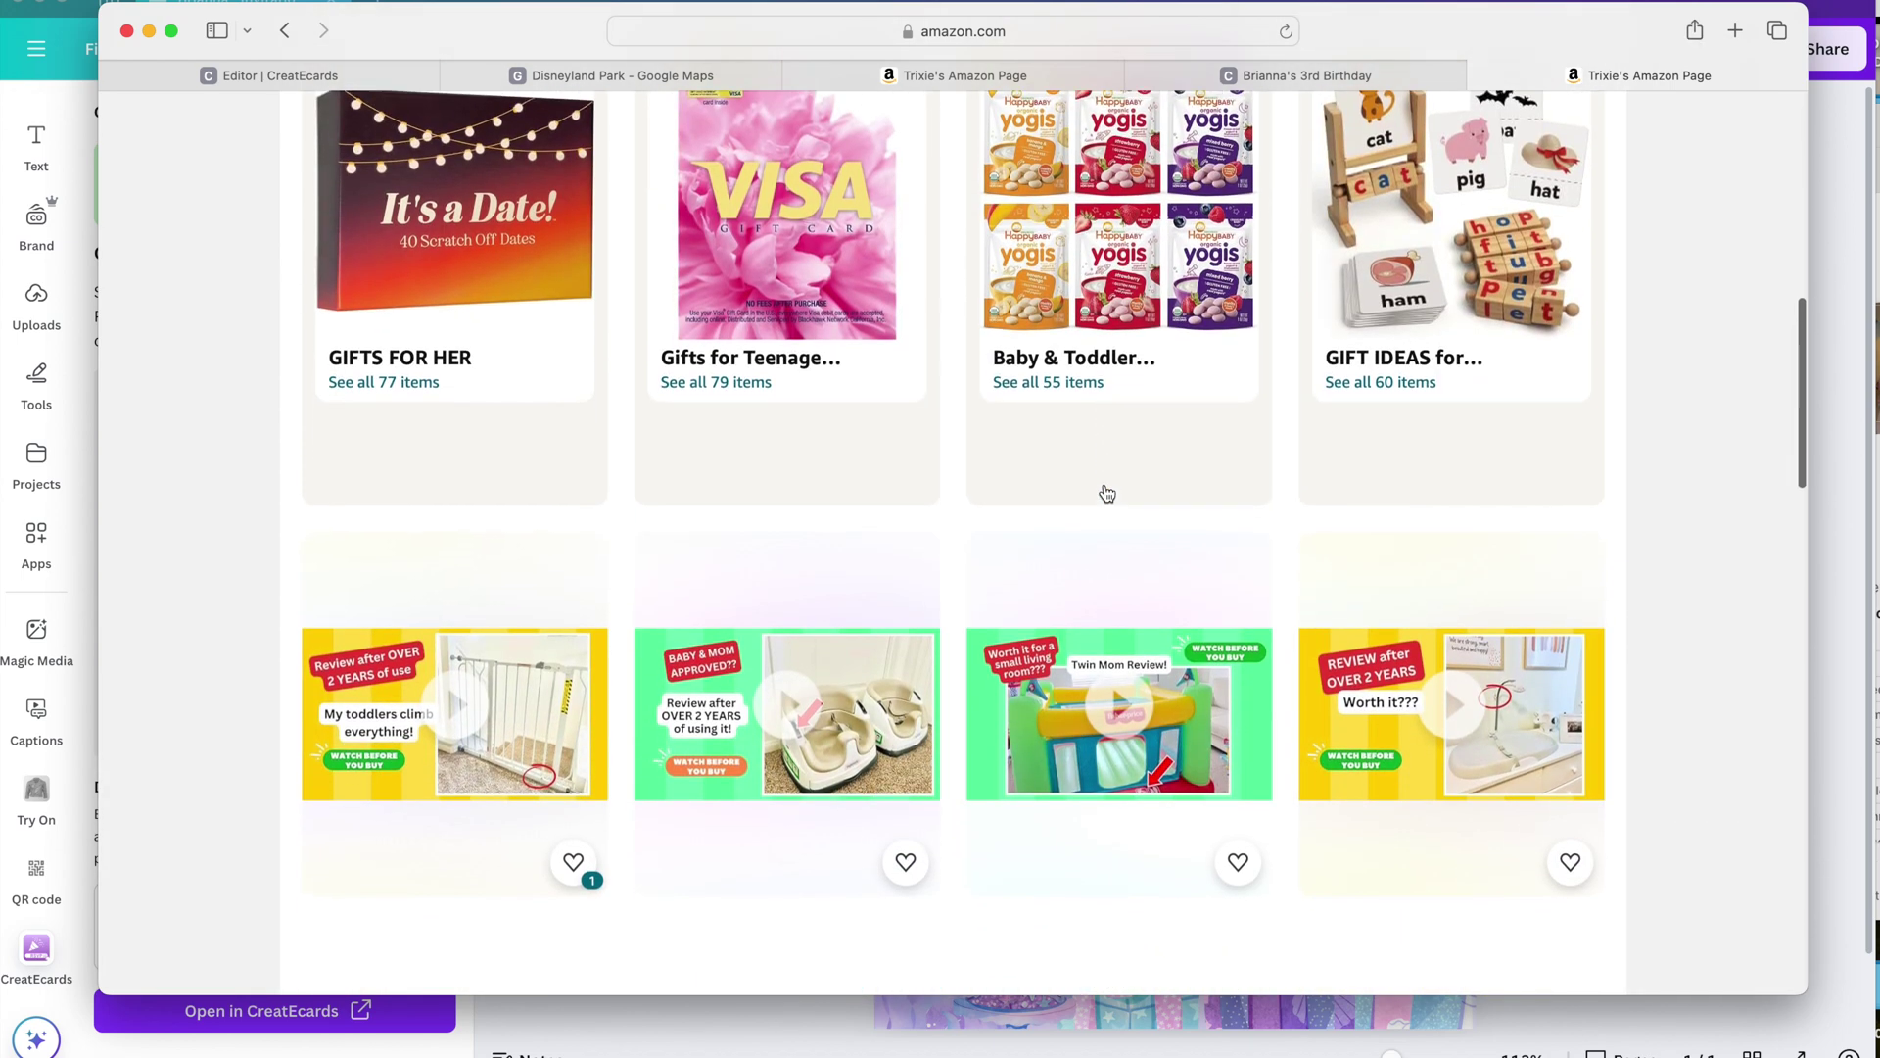
key("ctrl+shift+Tab")
key("ctrl+shift+Tab")
key("ctrl+shift+Tab")
key("ctrl+shift+Tab")
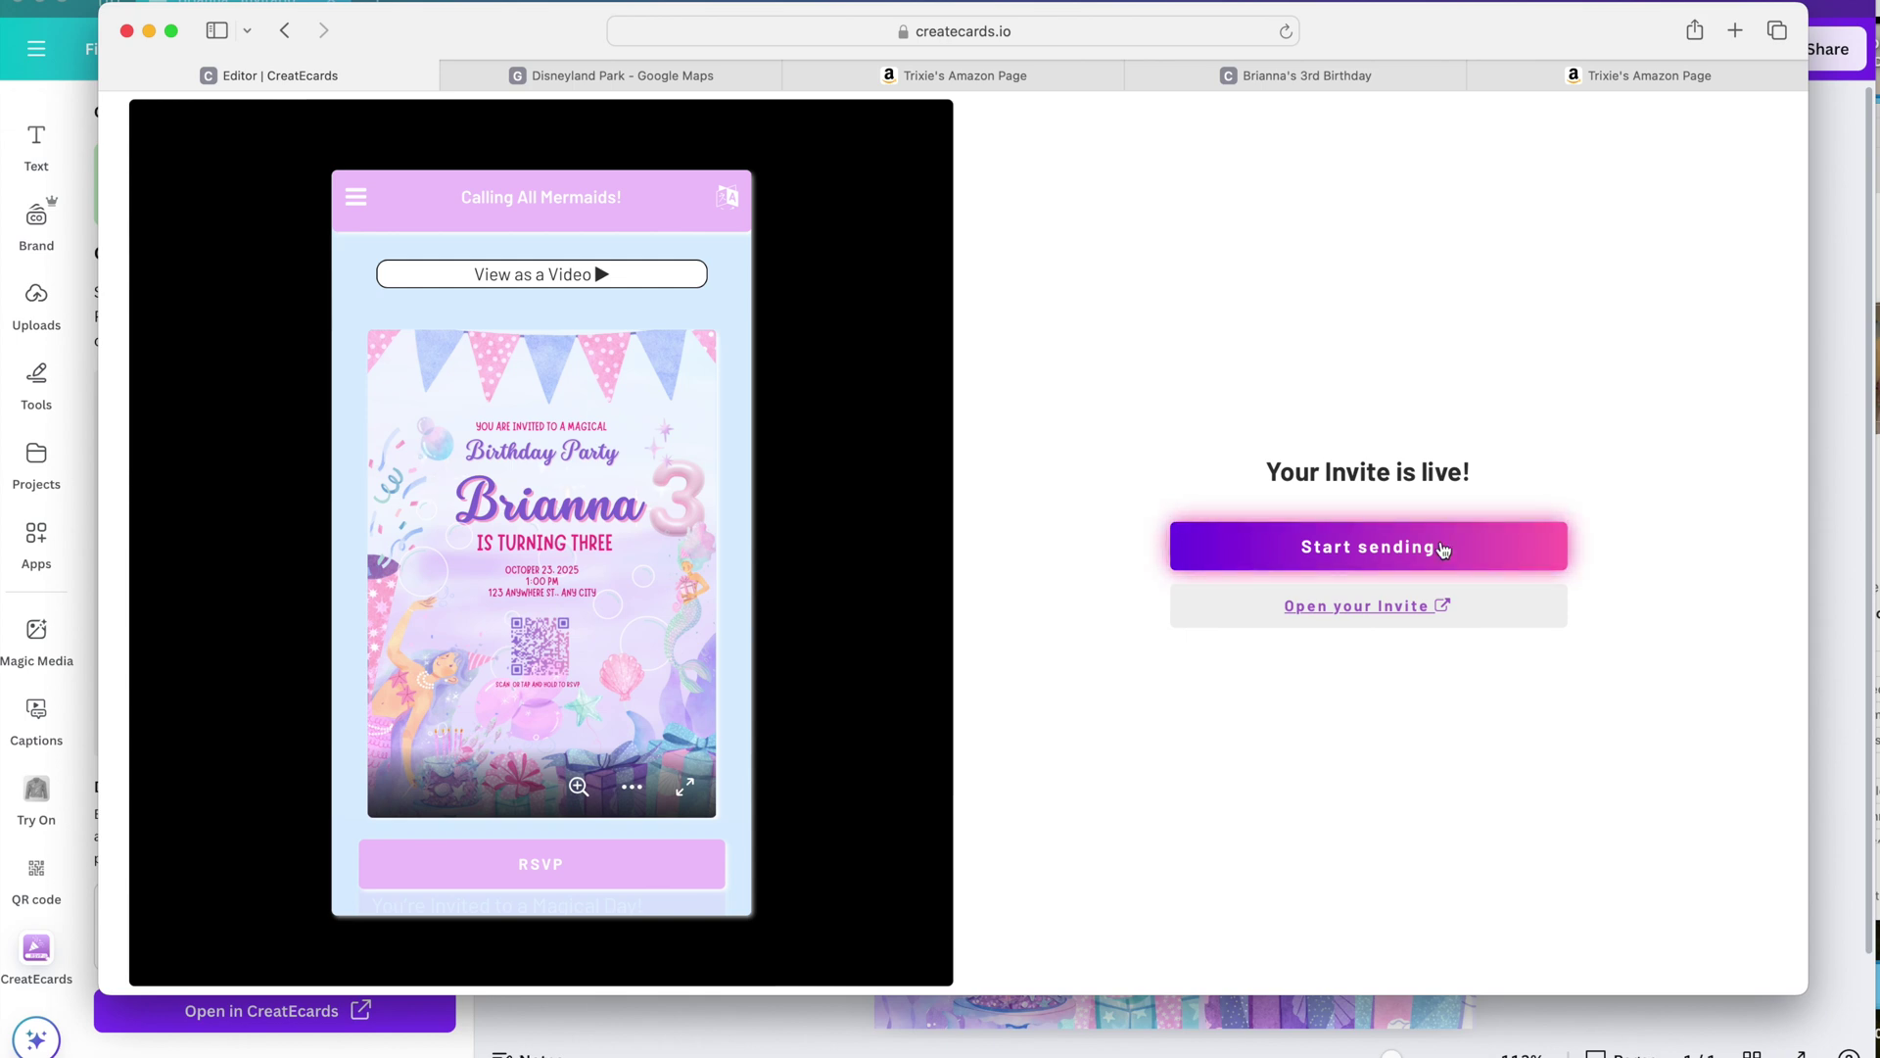
- Start sending, turn on 'Include share link text' under Share, and choose Gmail under Email
left_click(1300, 548)
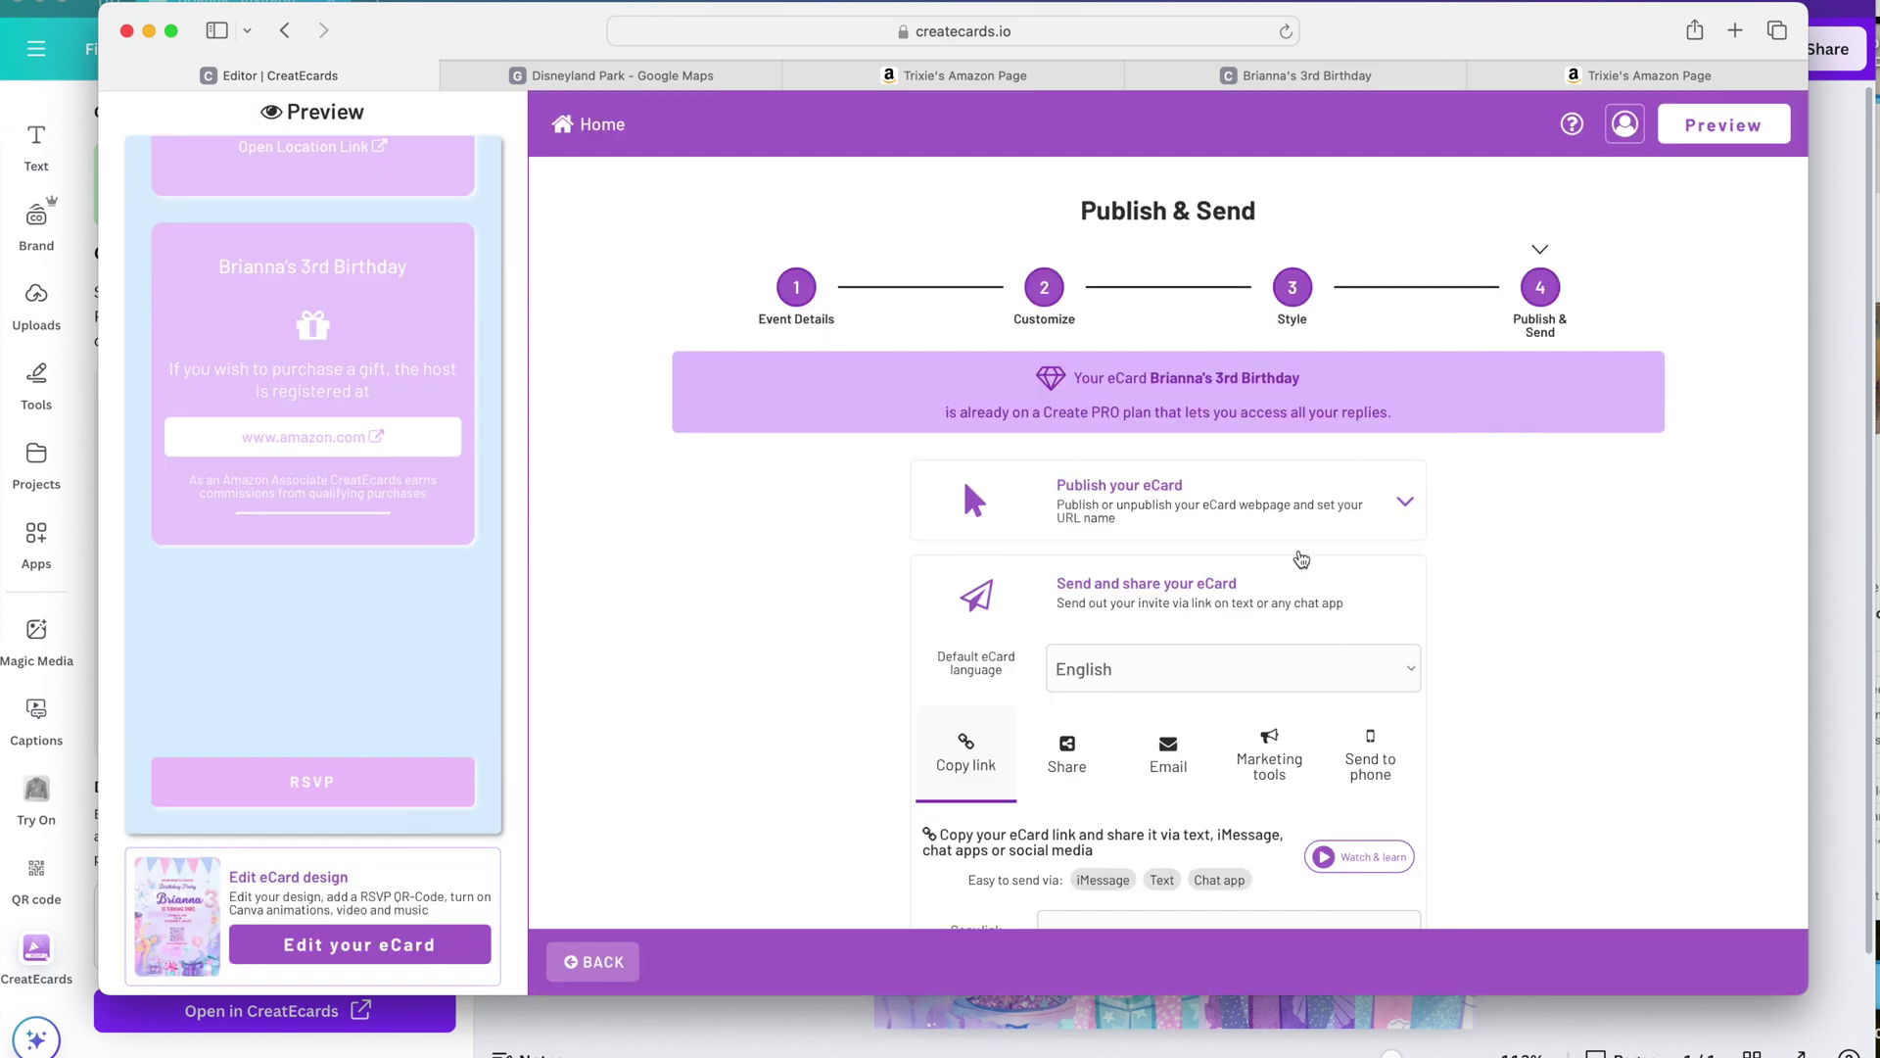
scroll(1078, 509, "down", 4)
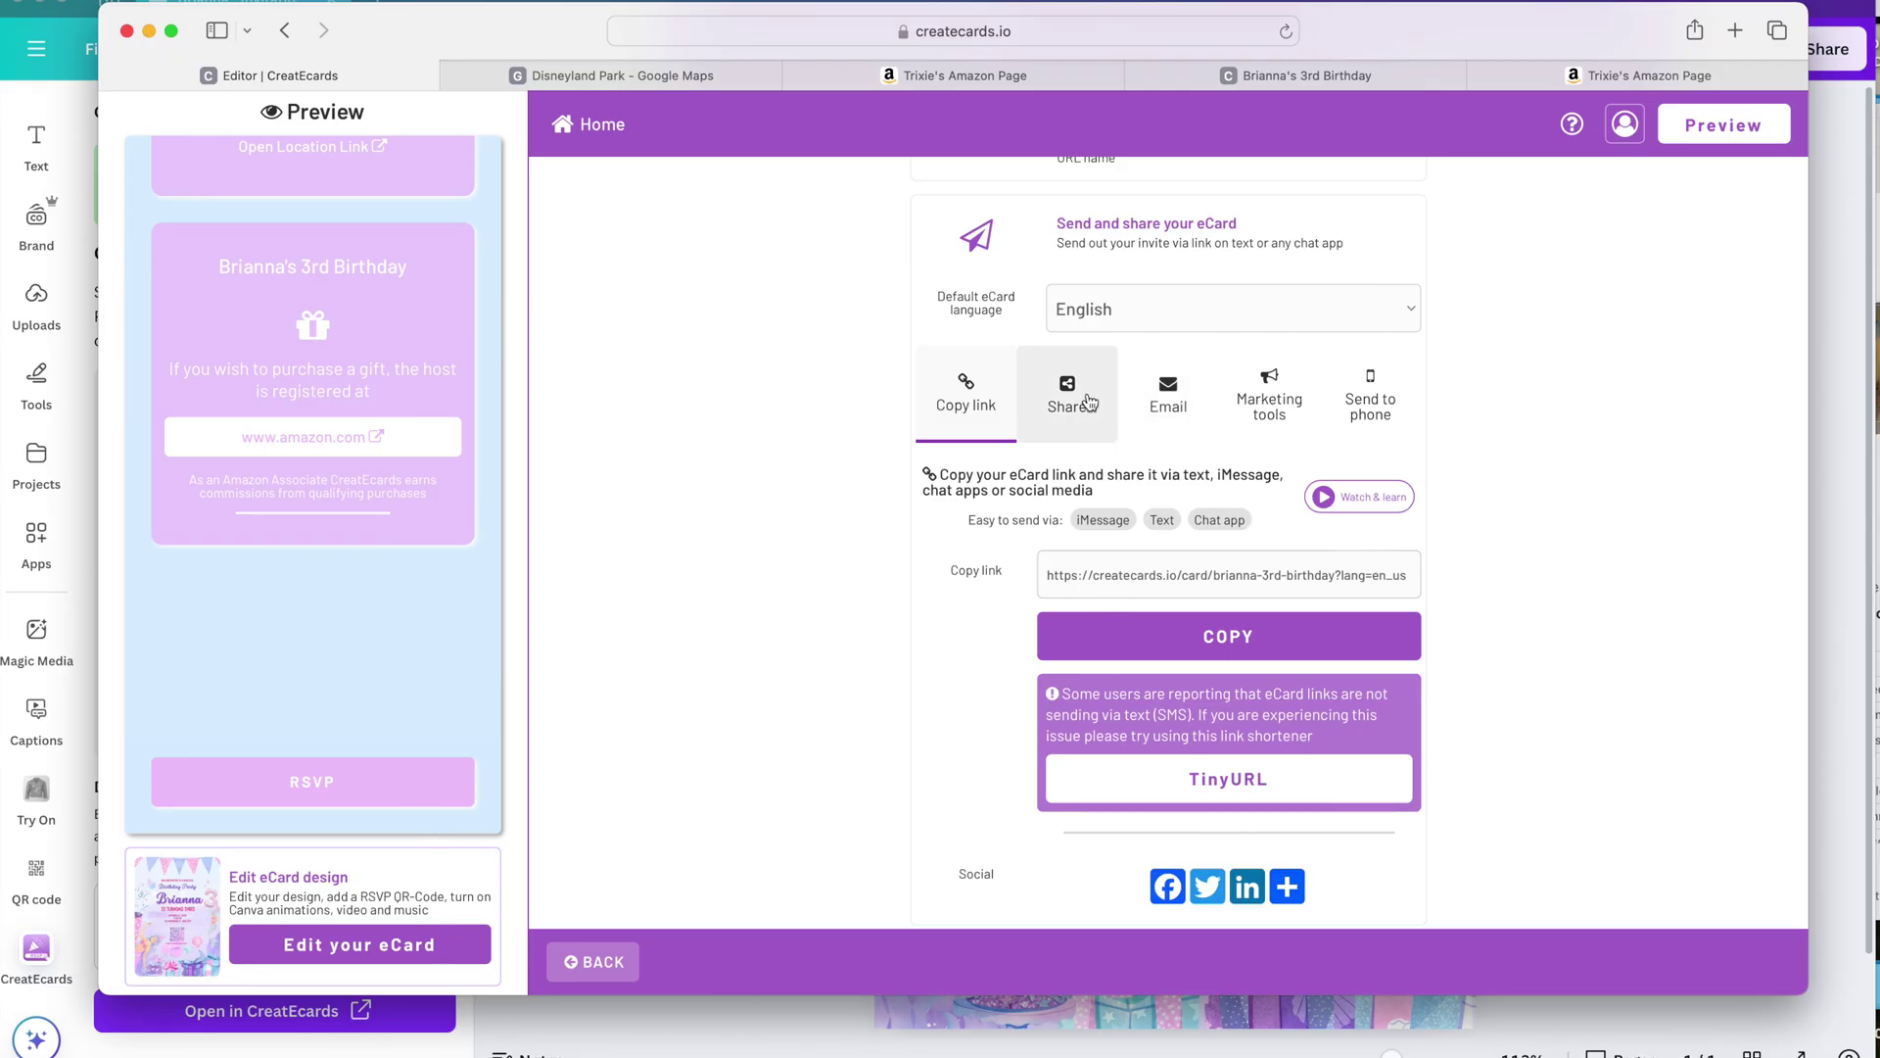
left_click(1073, 397)
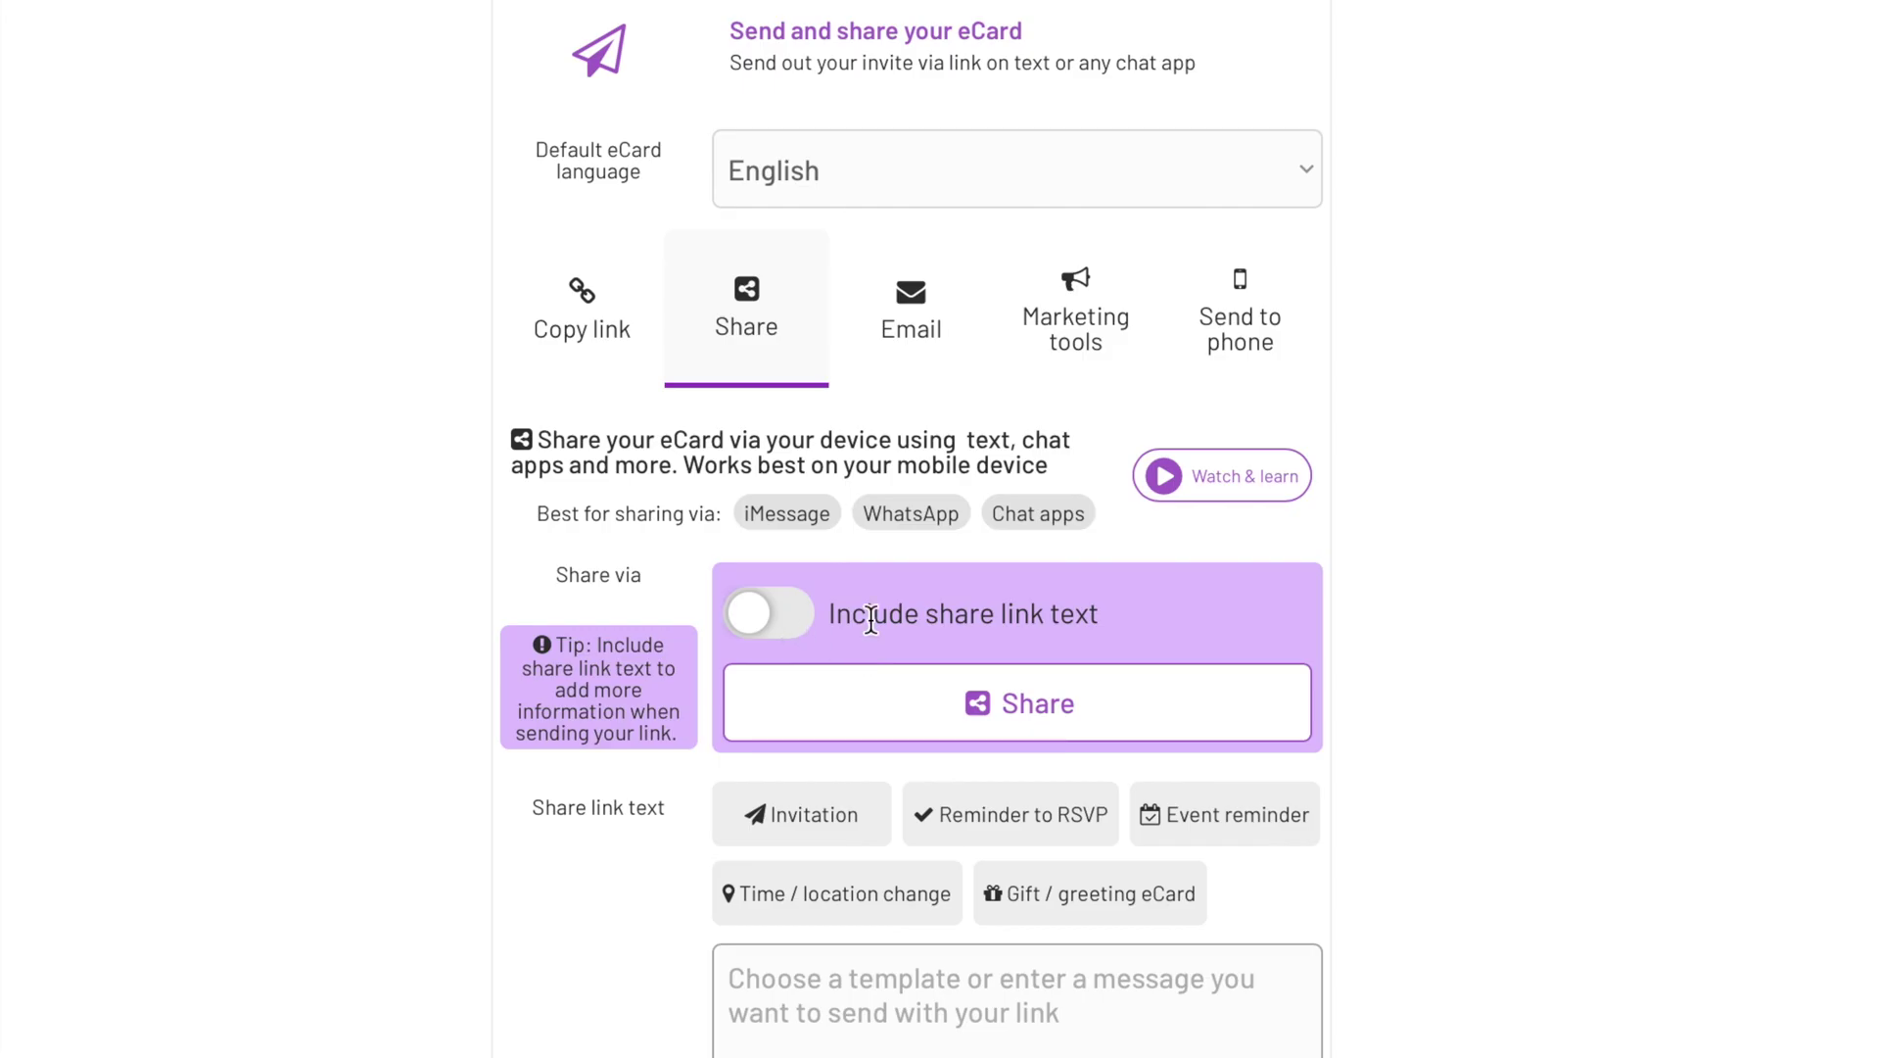
left_click(1094, 591)
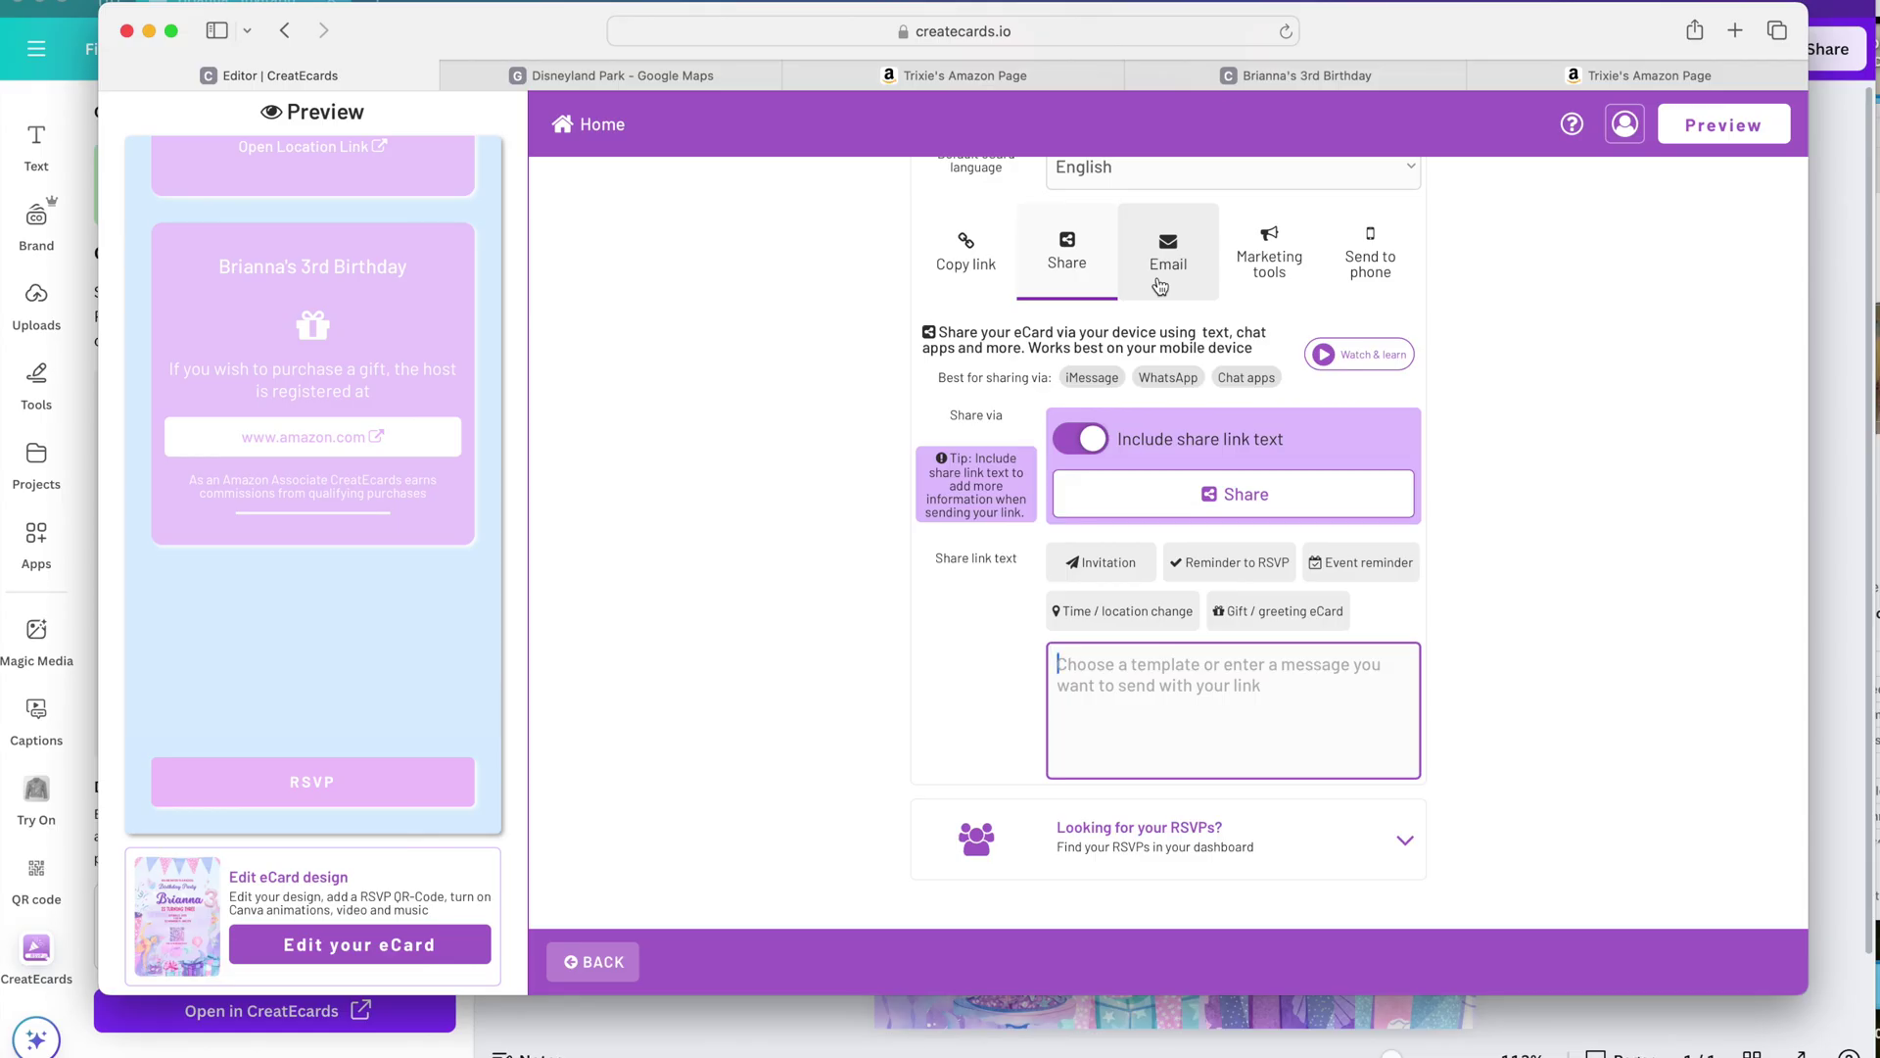
left_click(1160, 286)
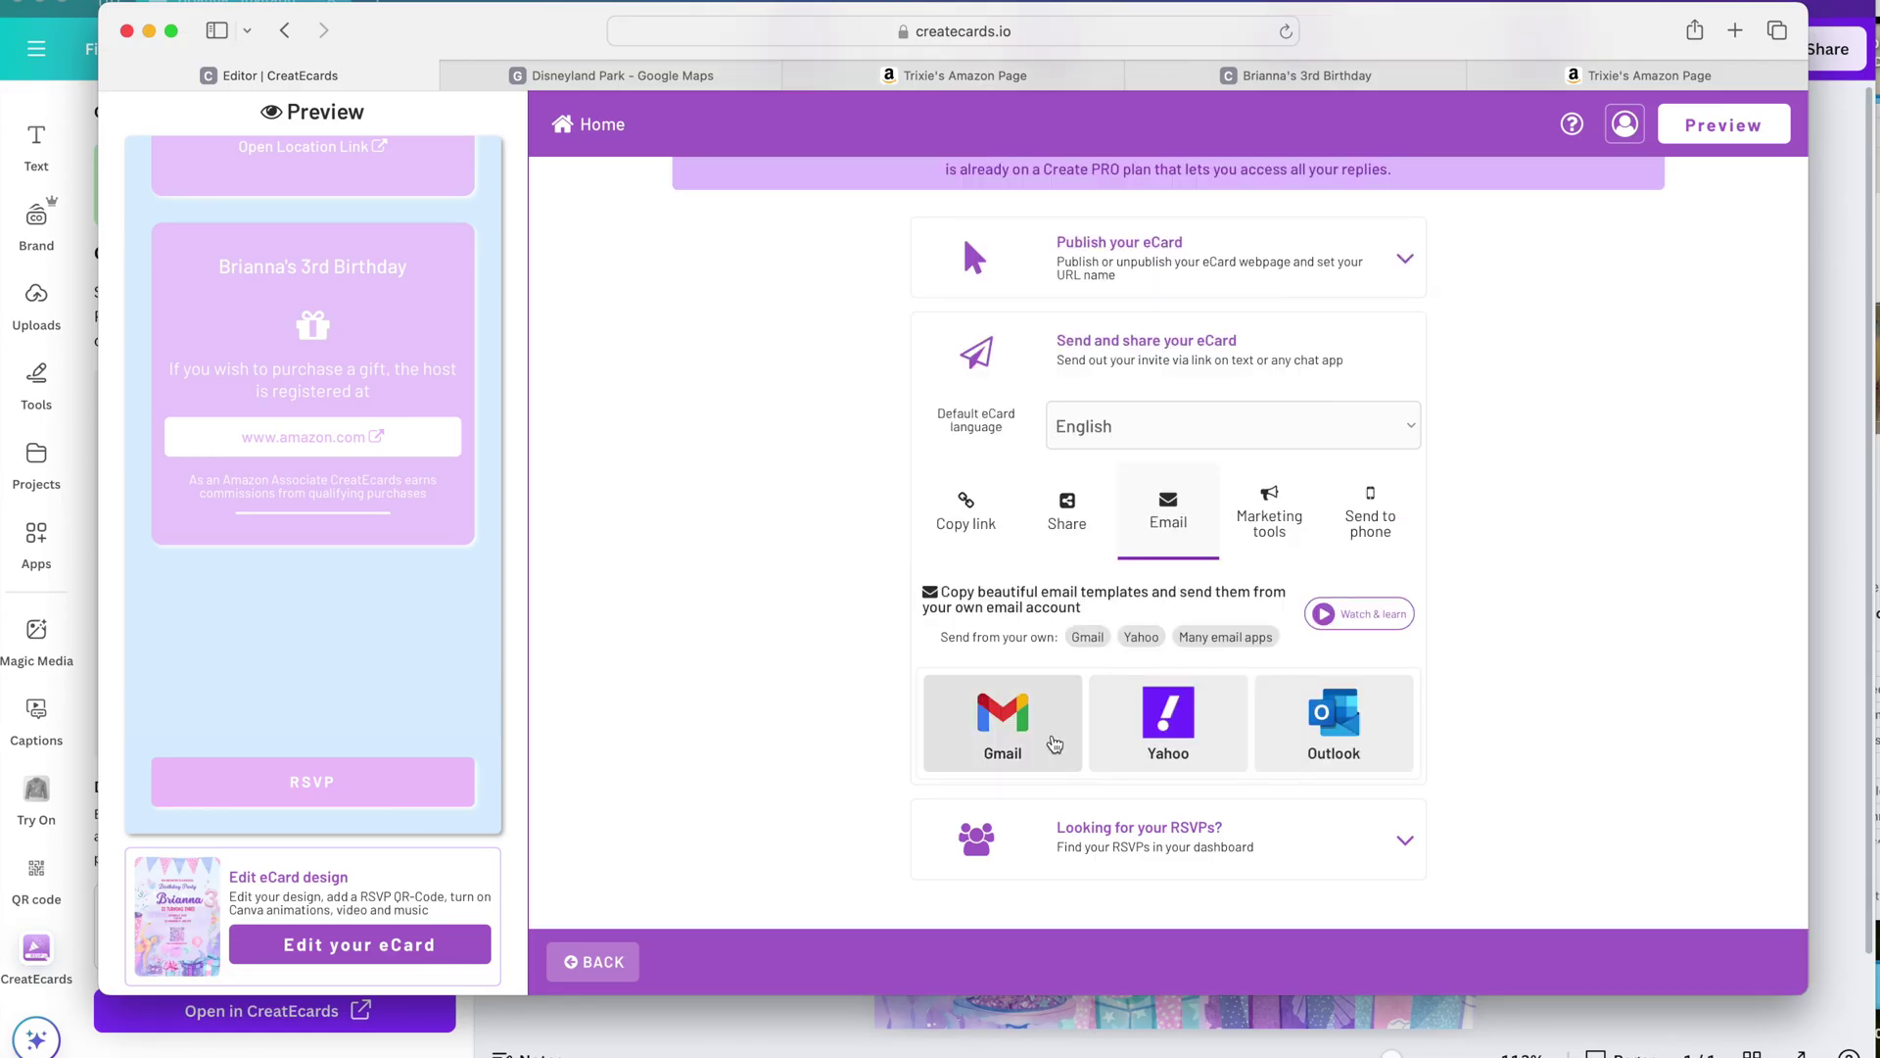
left_click(1057, 729)
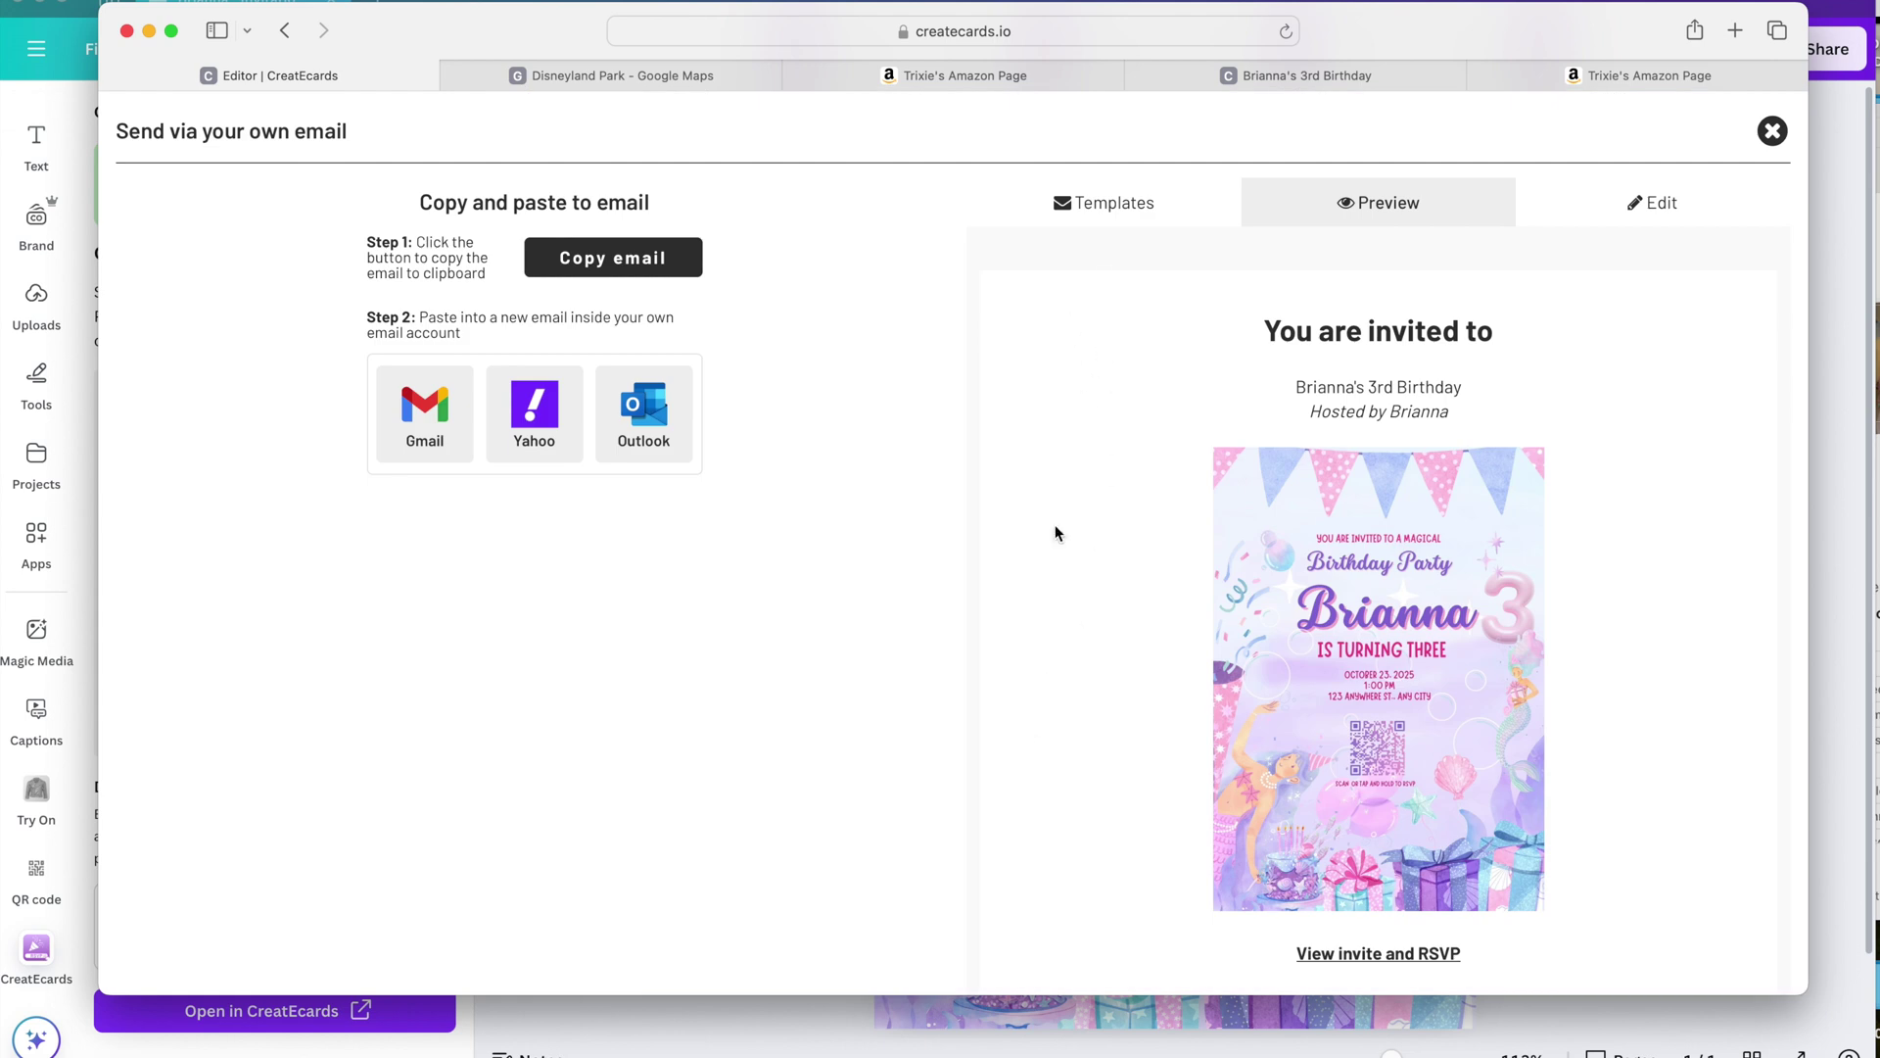
- Scroll through the invitation email preview, then display the Send to phone QR code
scroll(1044, 691, "down", 3)
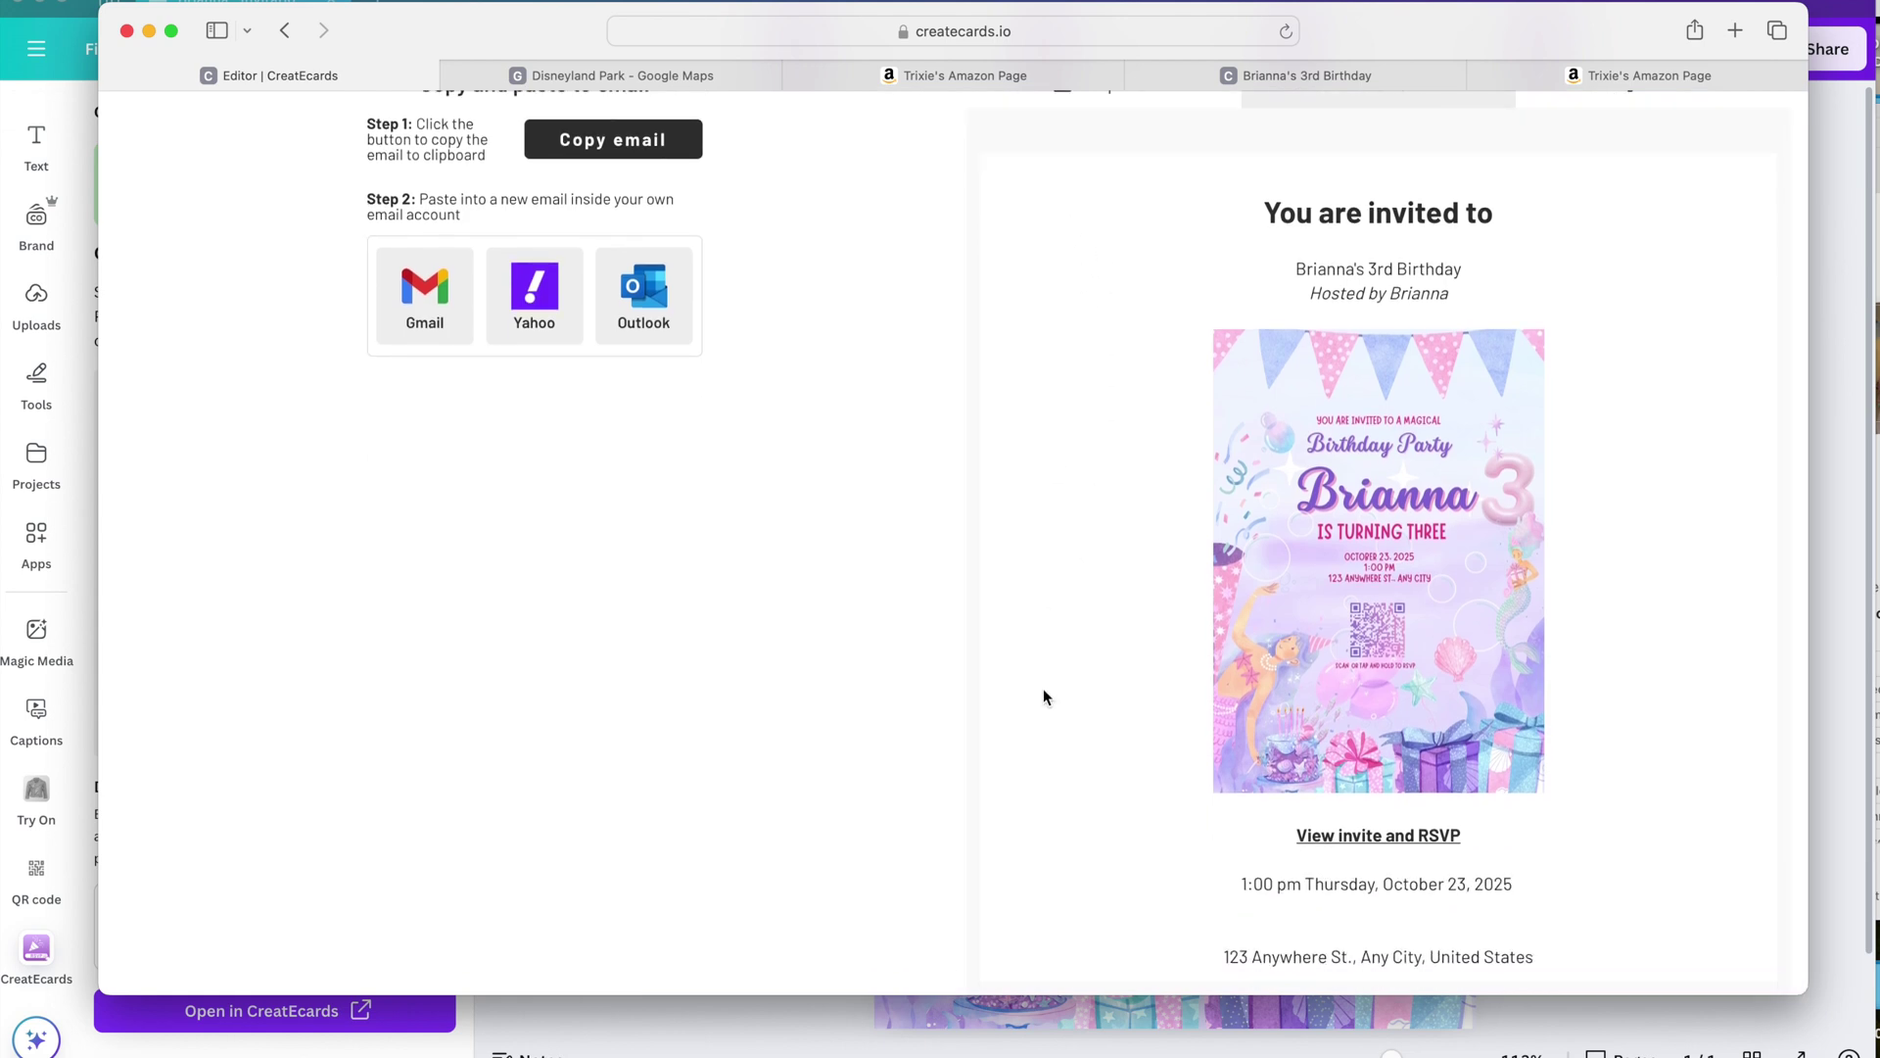
scroll(1043, 695, "up", 3)
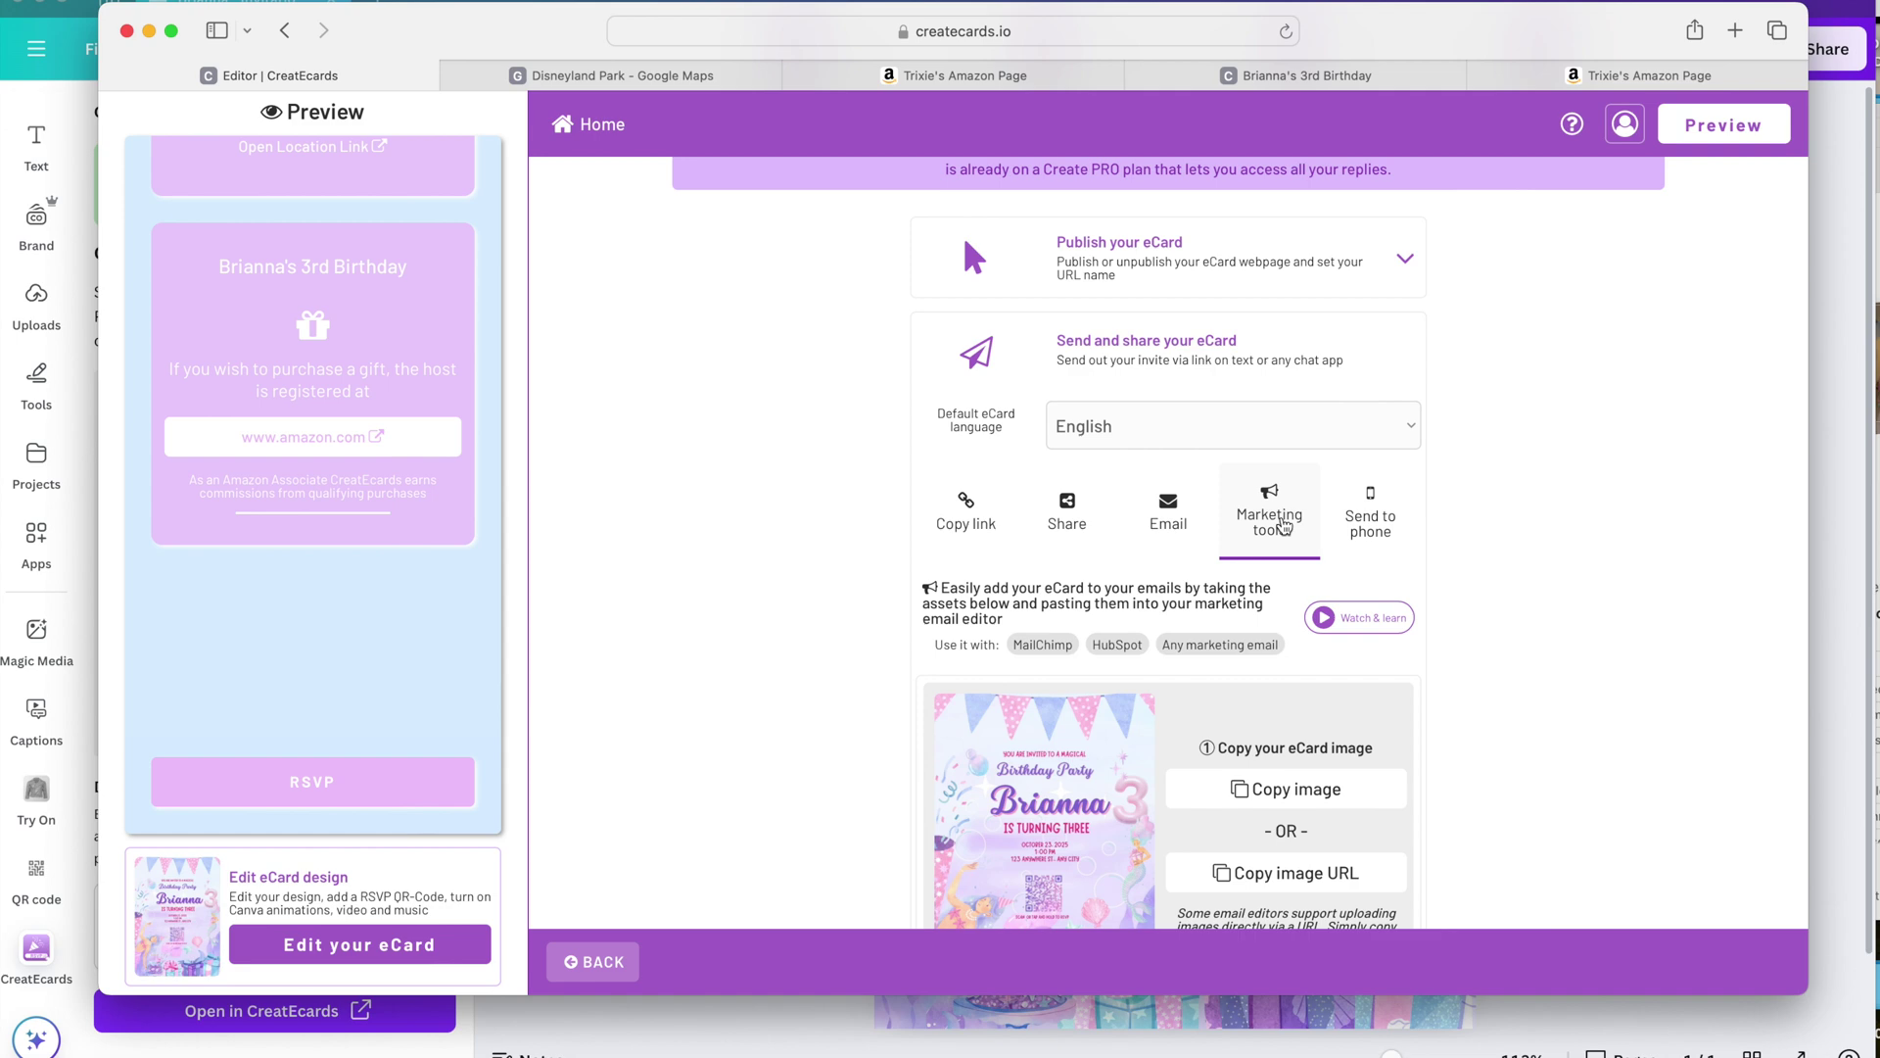
scroll(1283, 527, "down", 5)
scroll(1371, 529, "up", 5)
left_click(1381, 525)
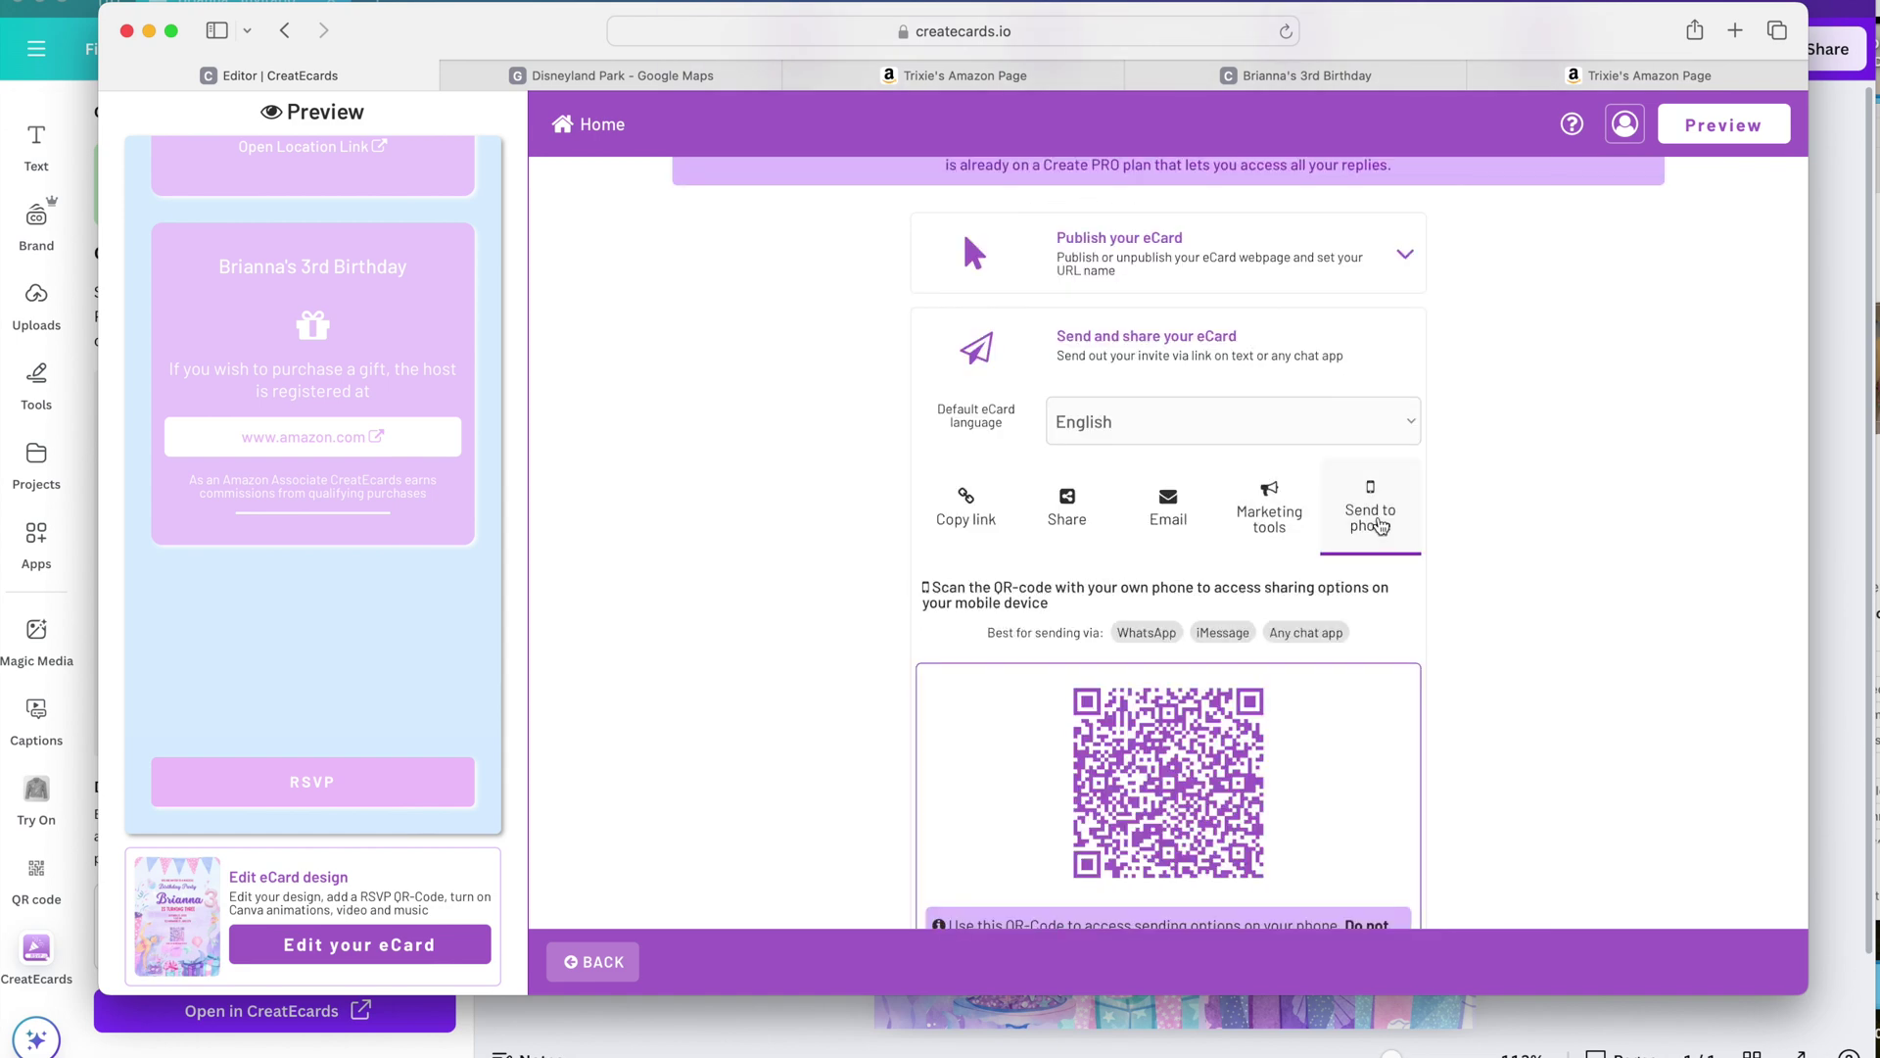
scroll(1540, 400, "down", 3)
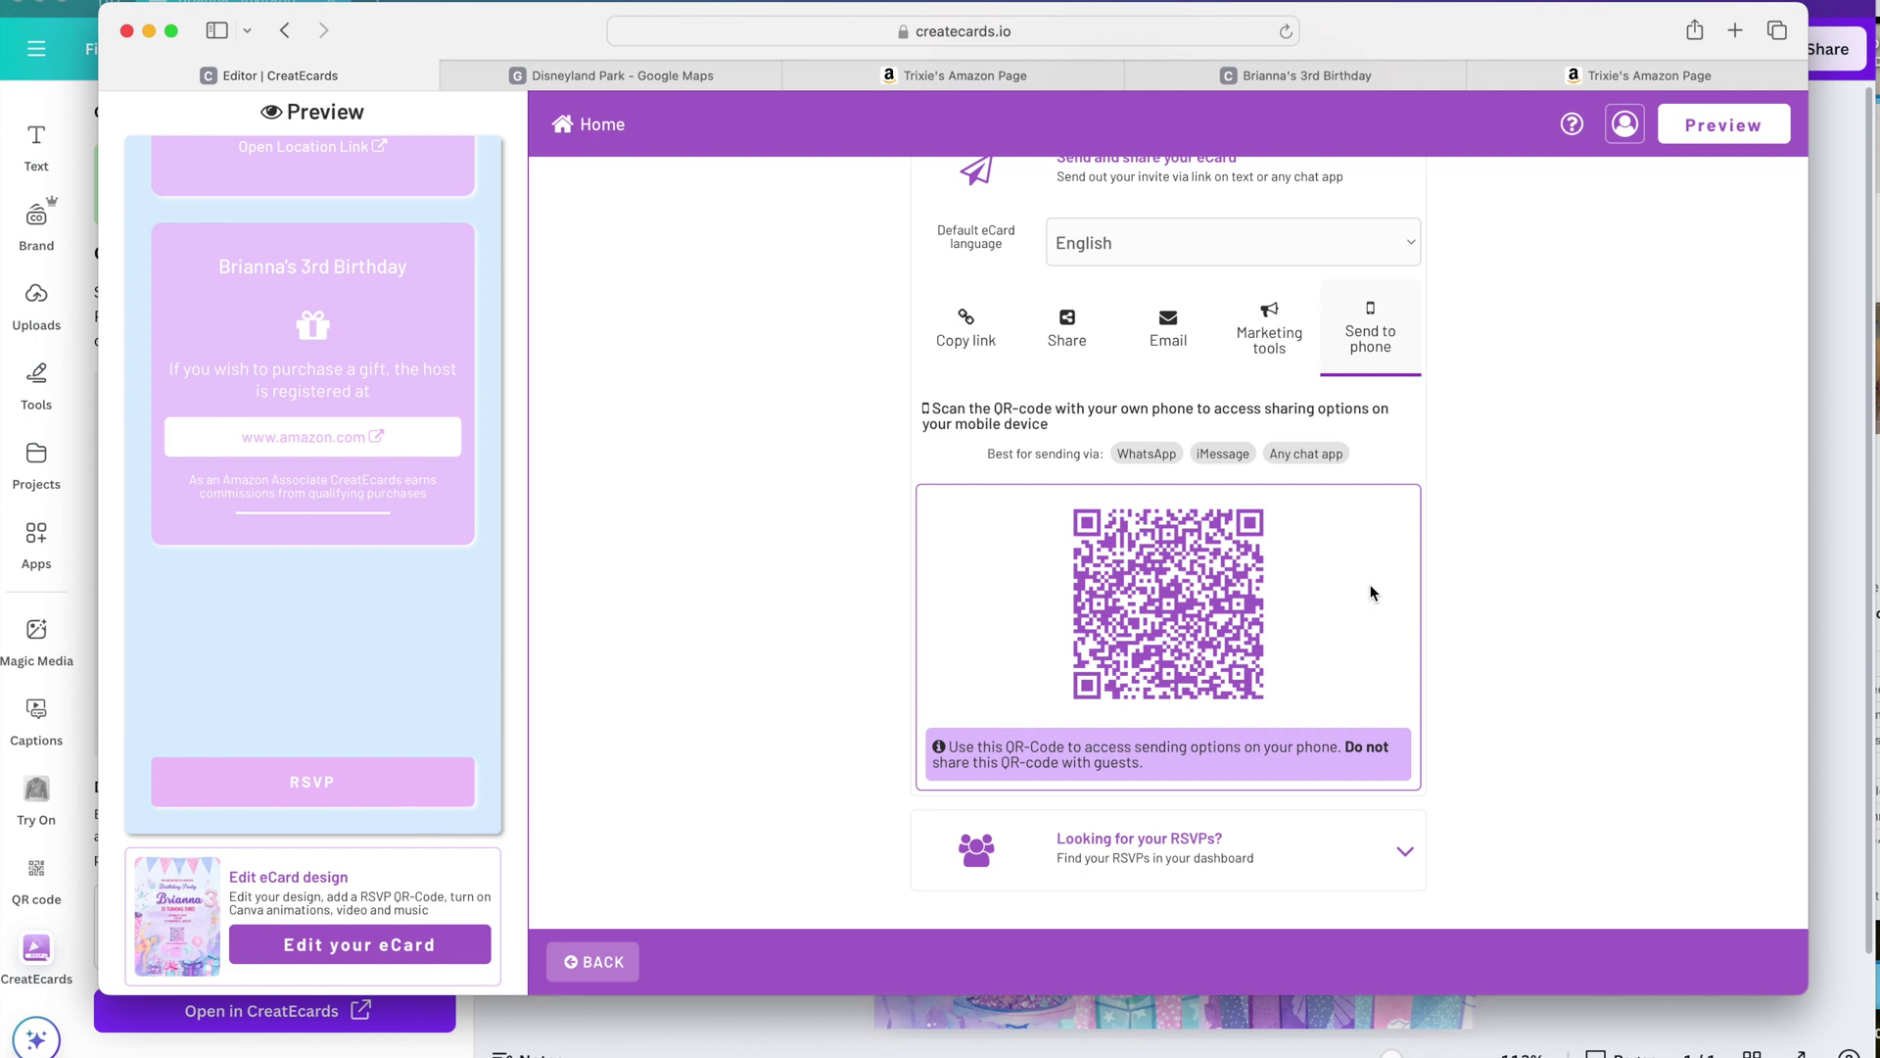
scroll(1371, 592, "down", 1)
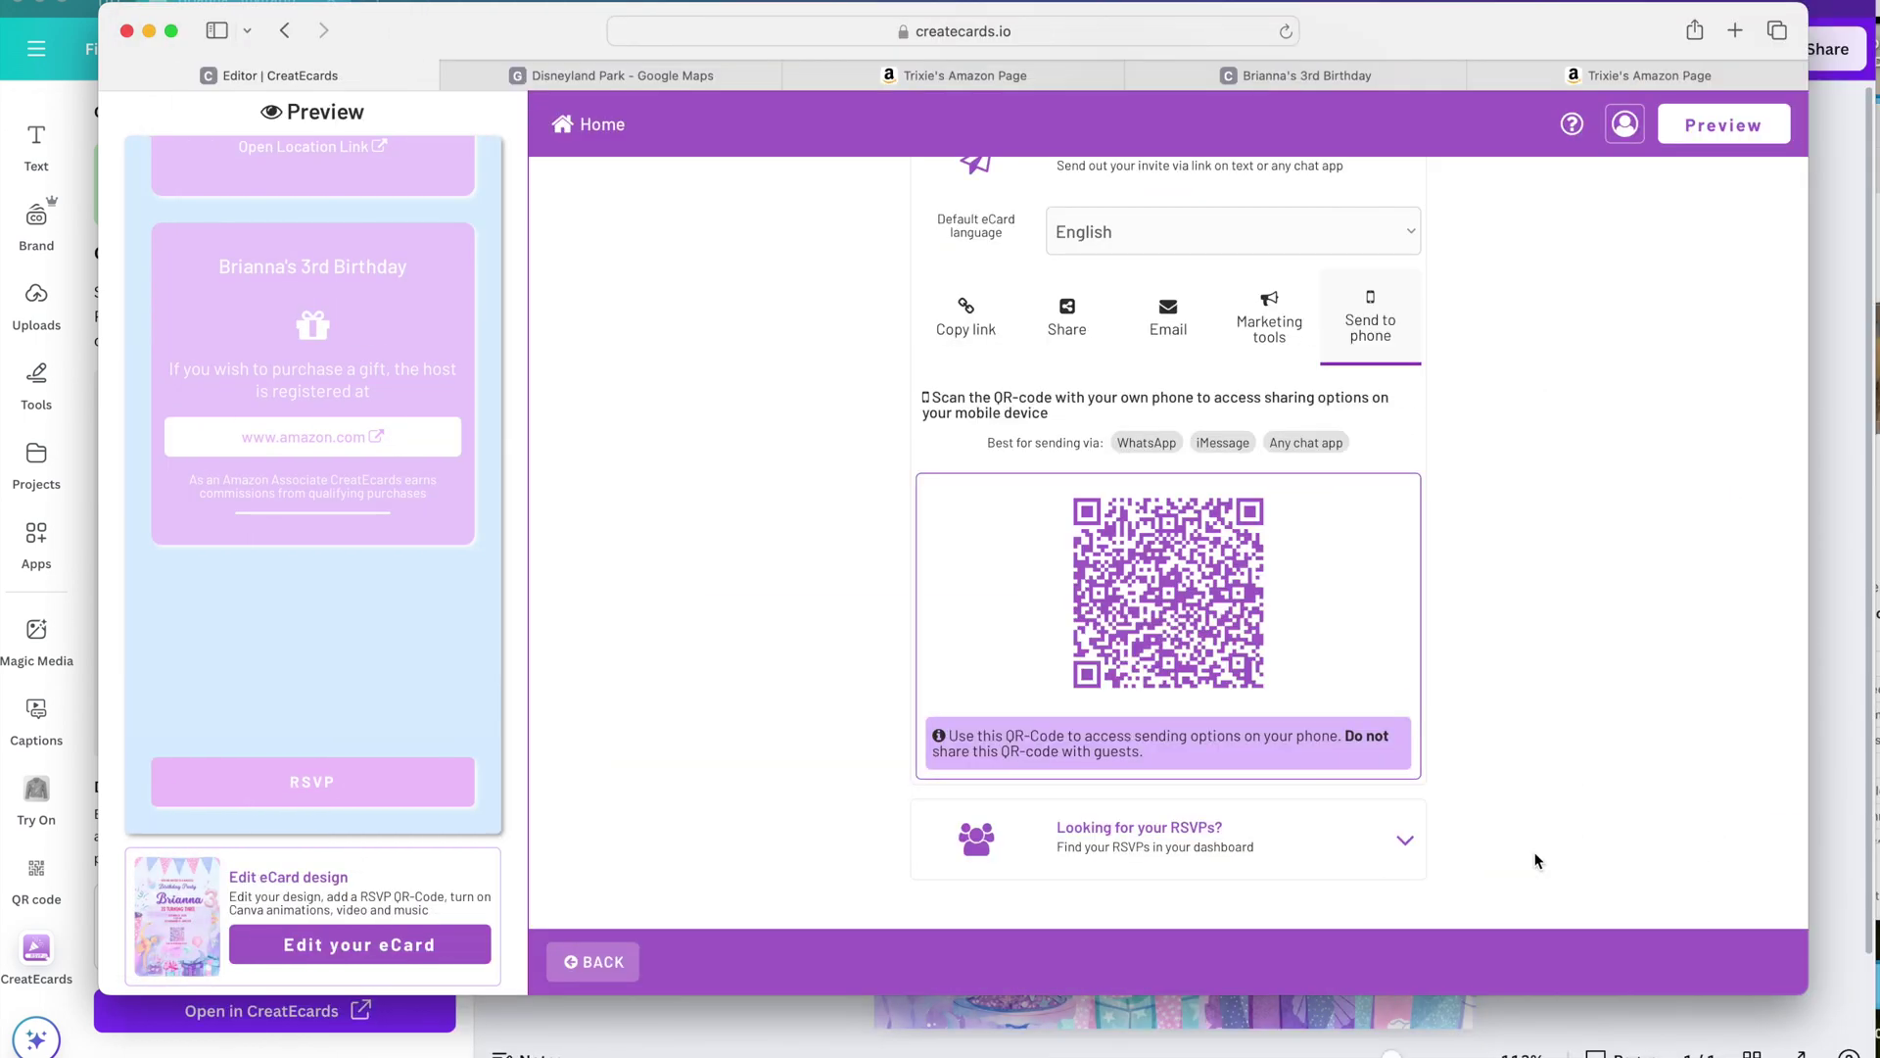
- Go Home to the dashboard and open the birthday eCard's guest answers and meal choices
left_click(604, 127)
left_click(1019, 395)
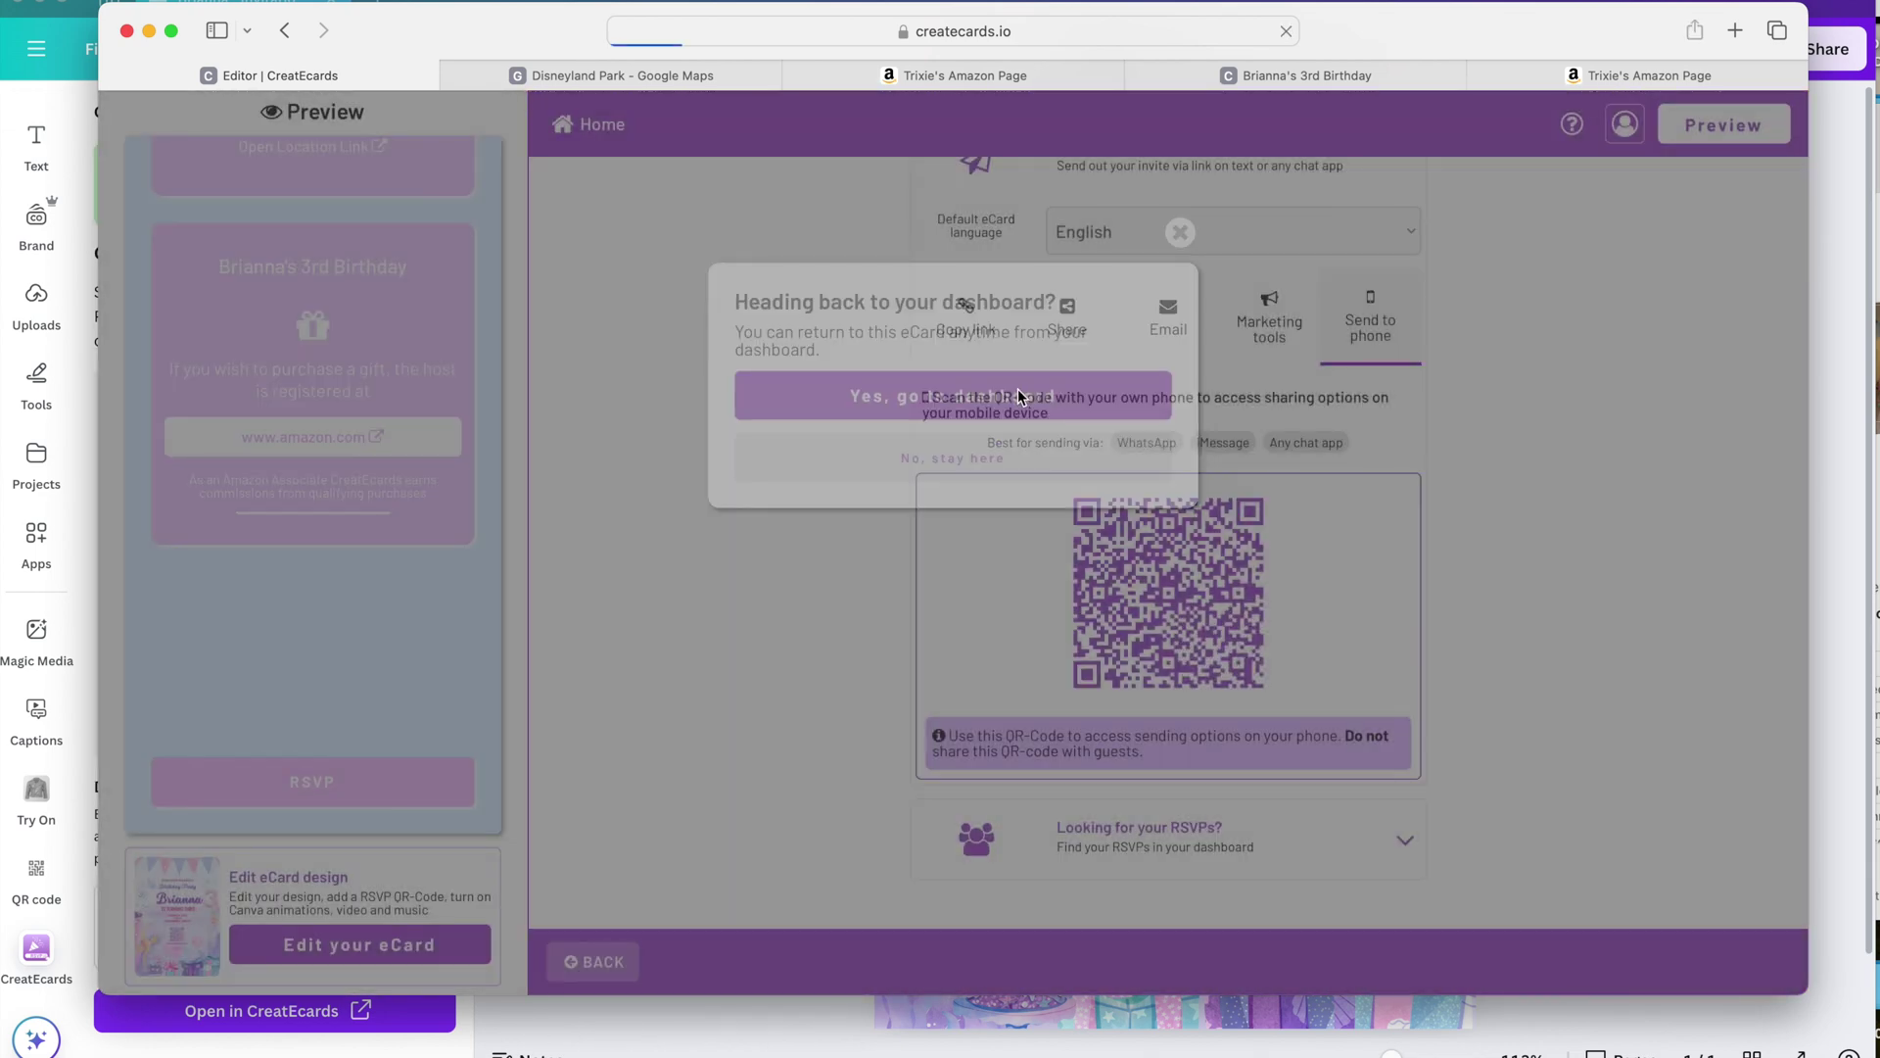
scroll(1280, 750, "down", 2)
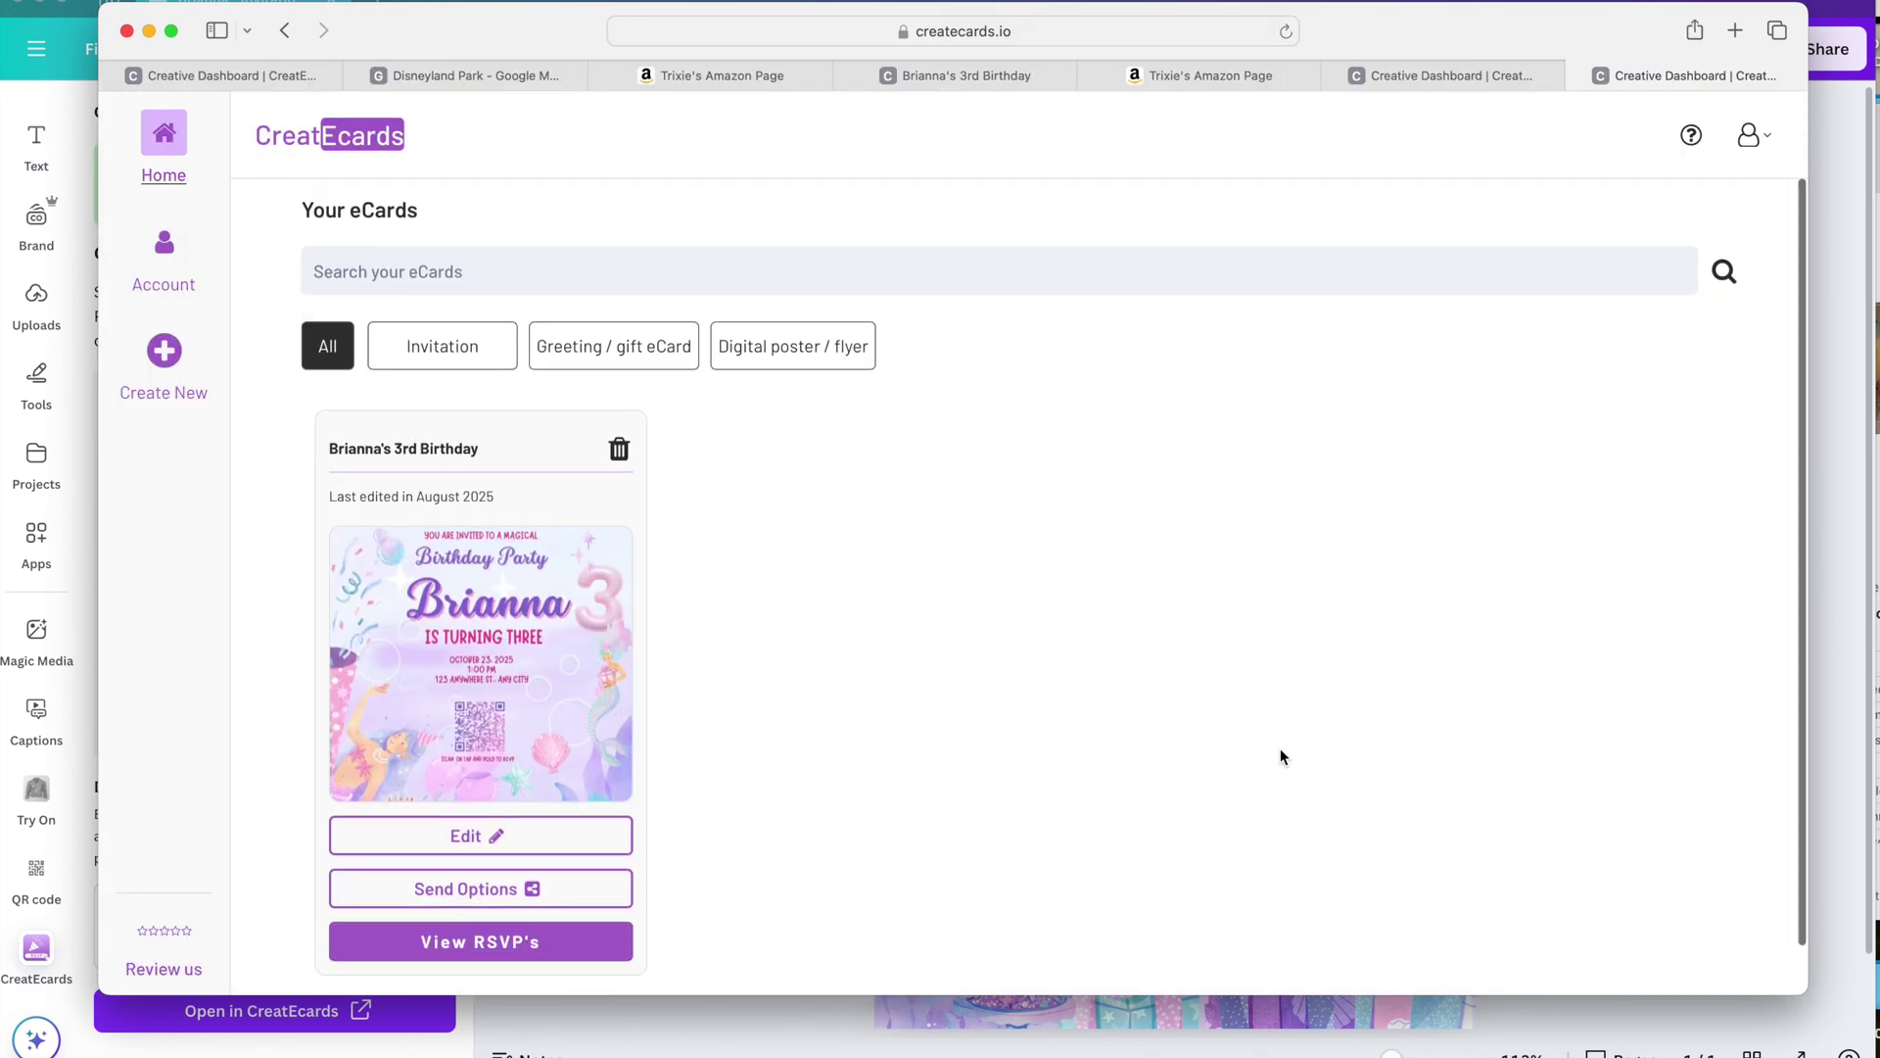
scroll(458, 894, "down", 1)
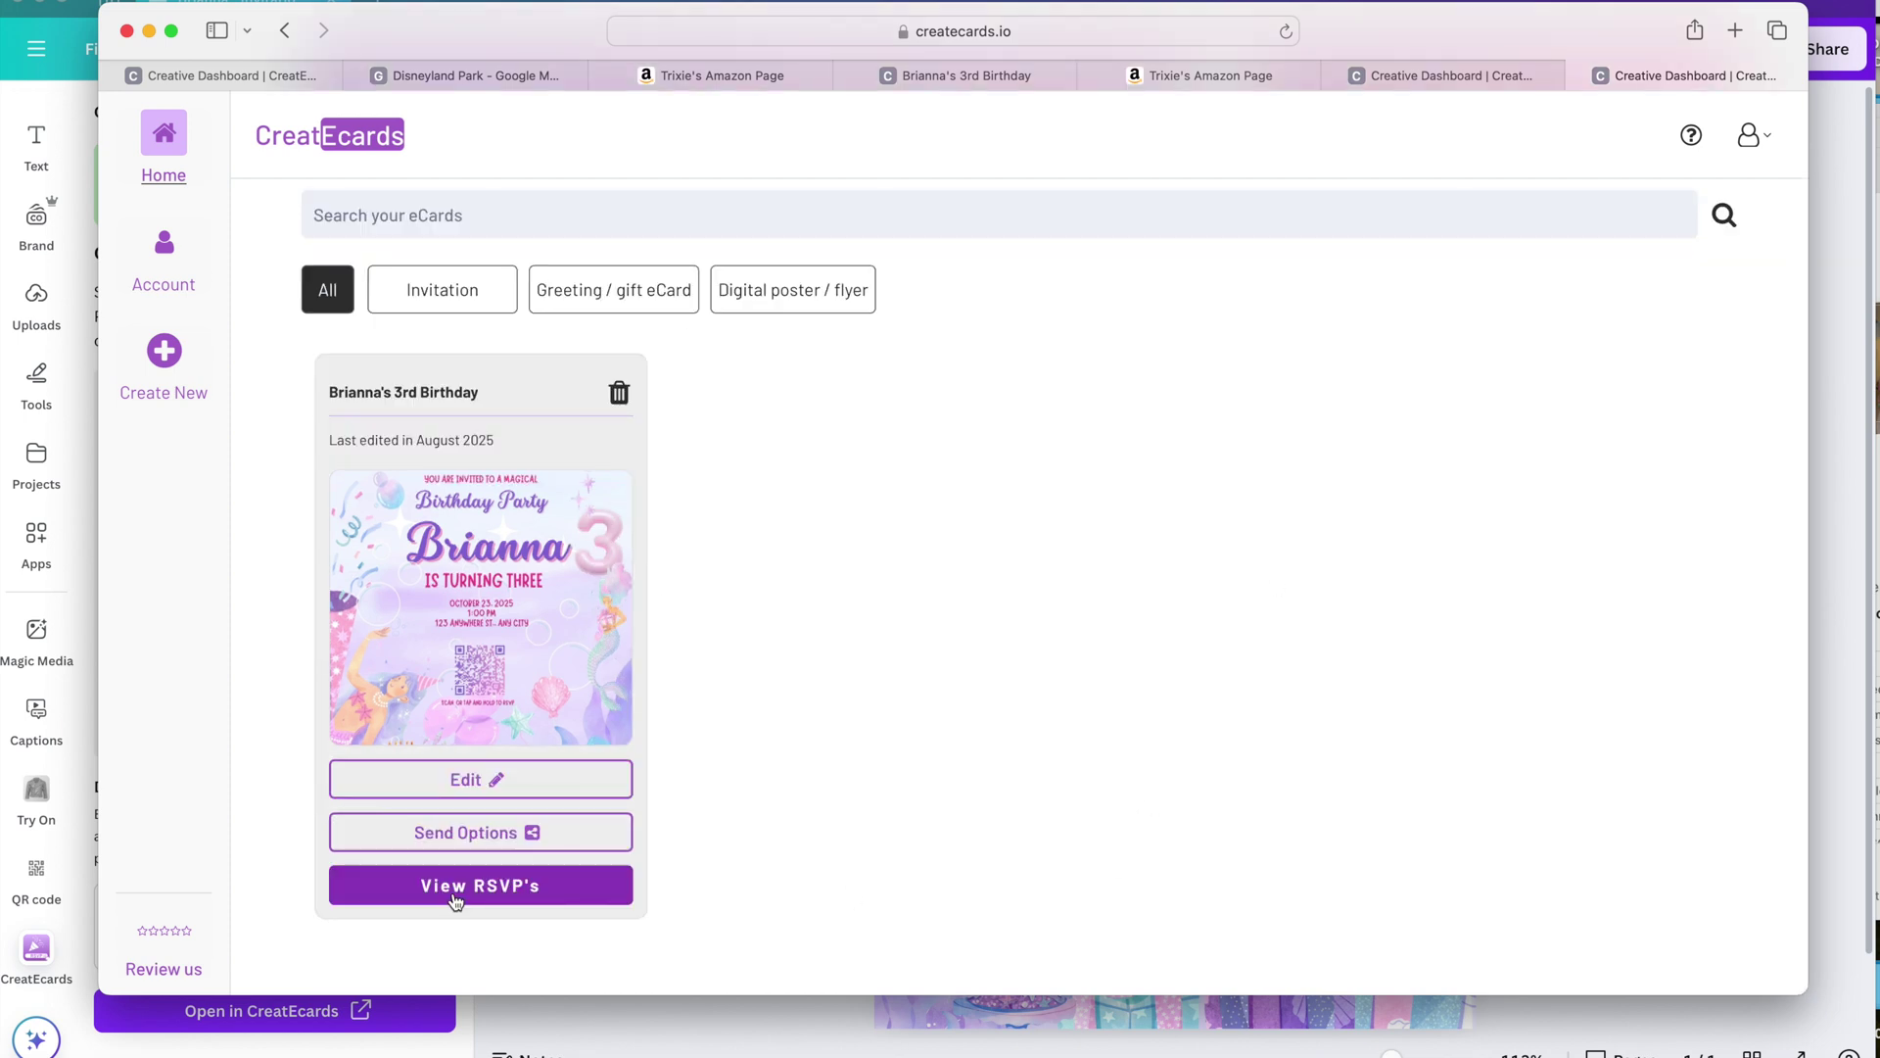
left_click(456, 885)
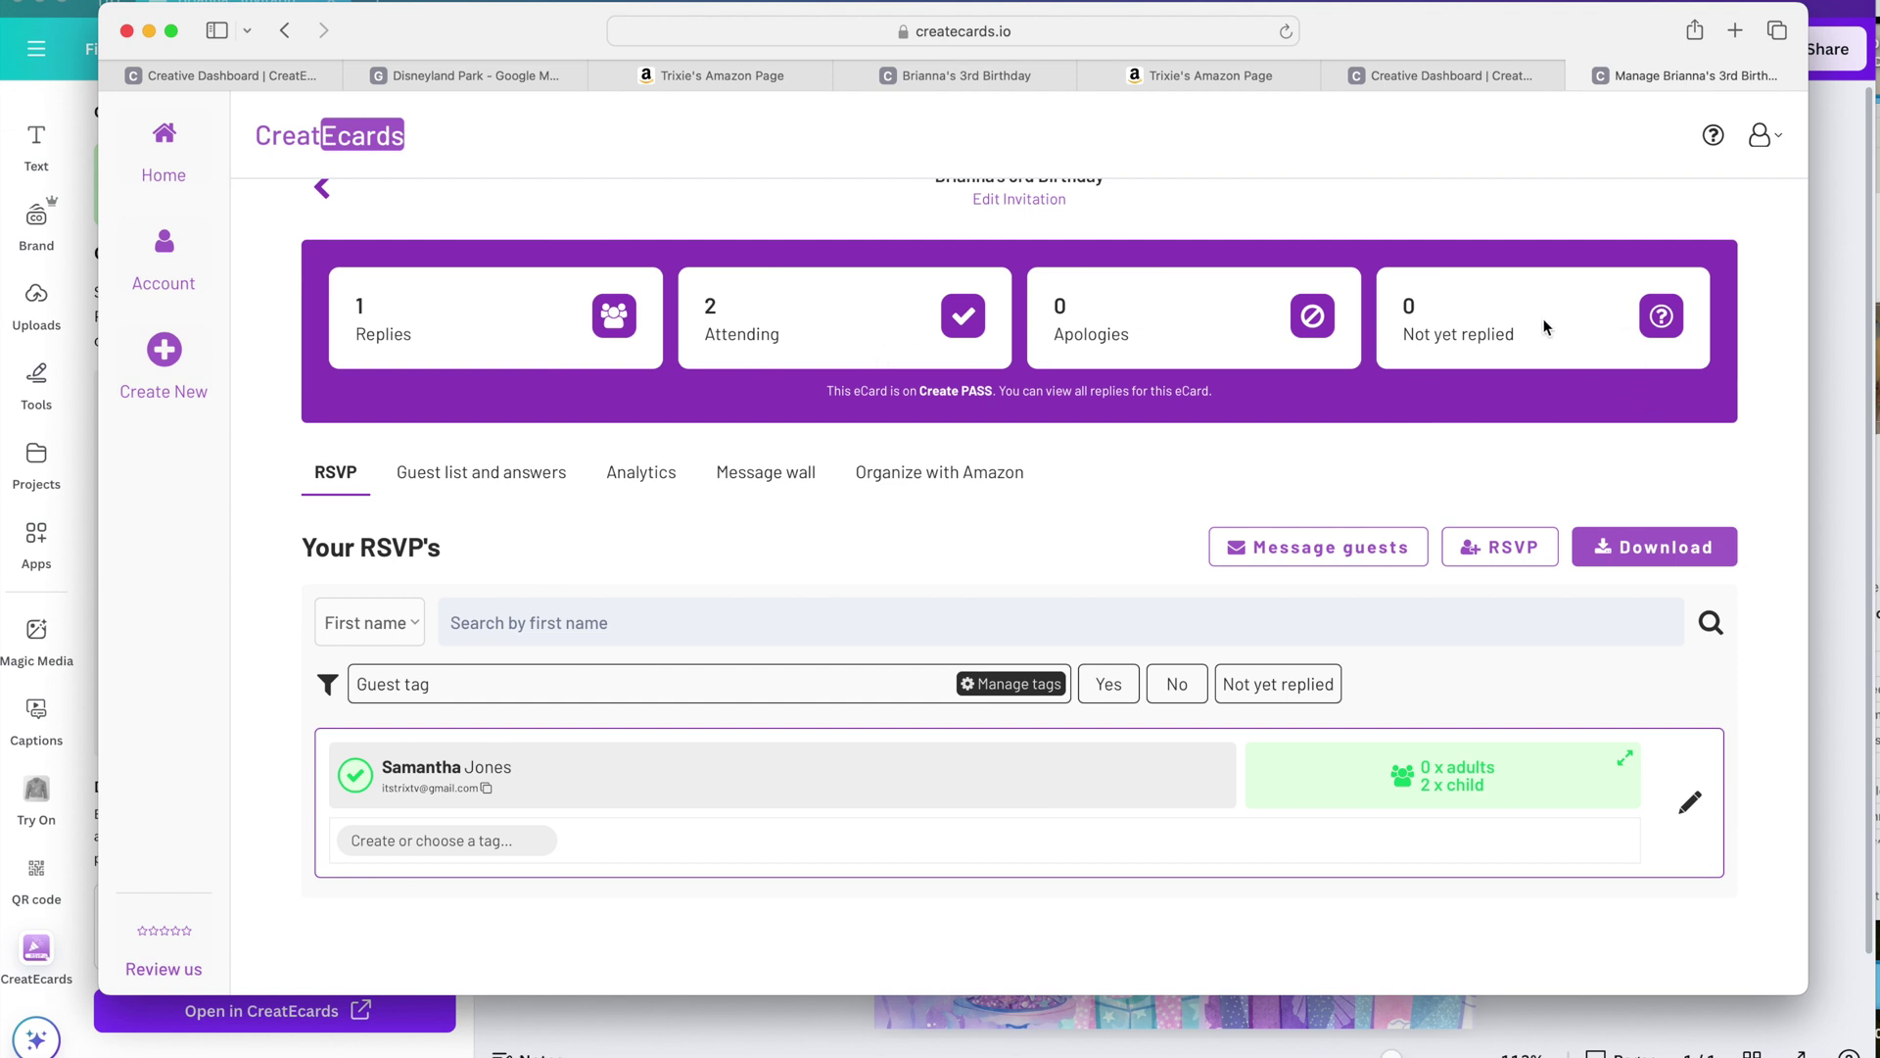
left_click(491, 480)
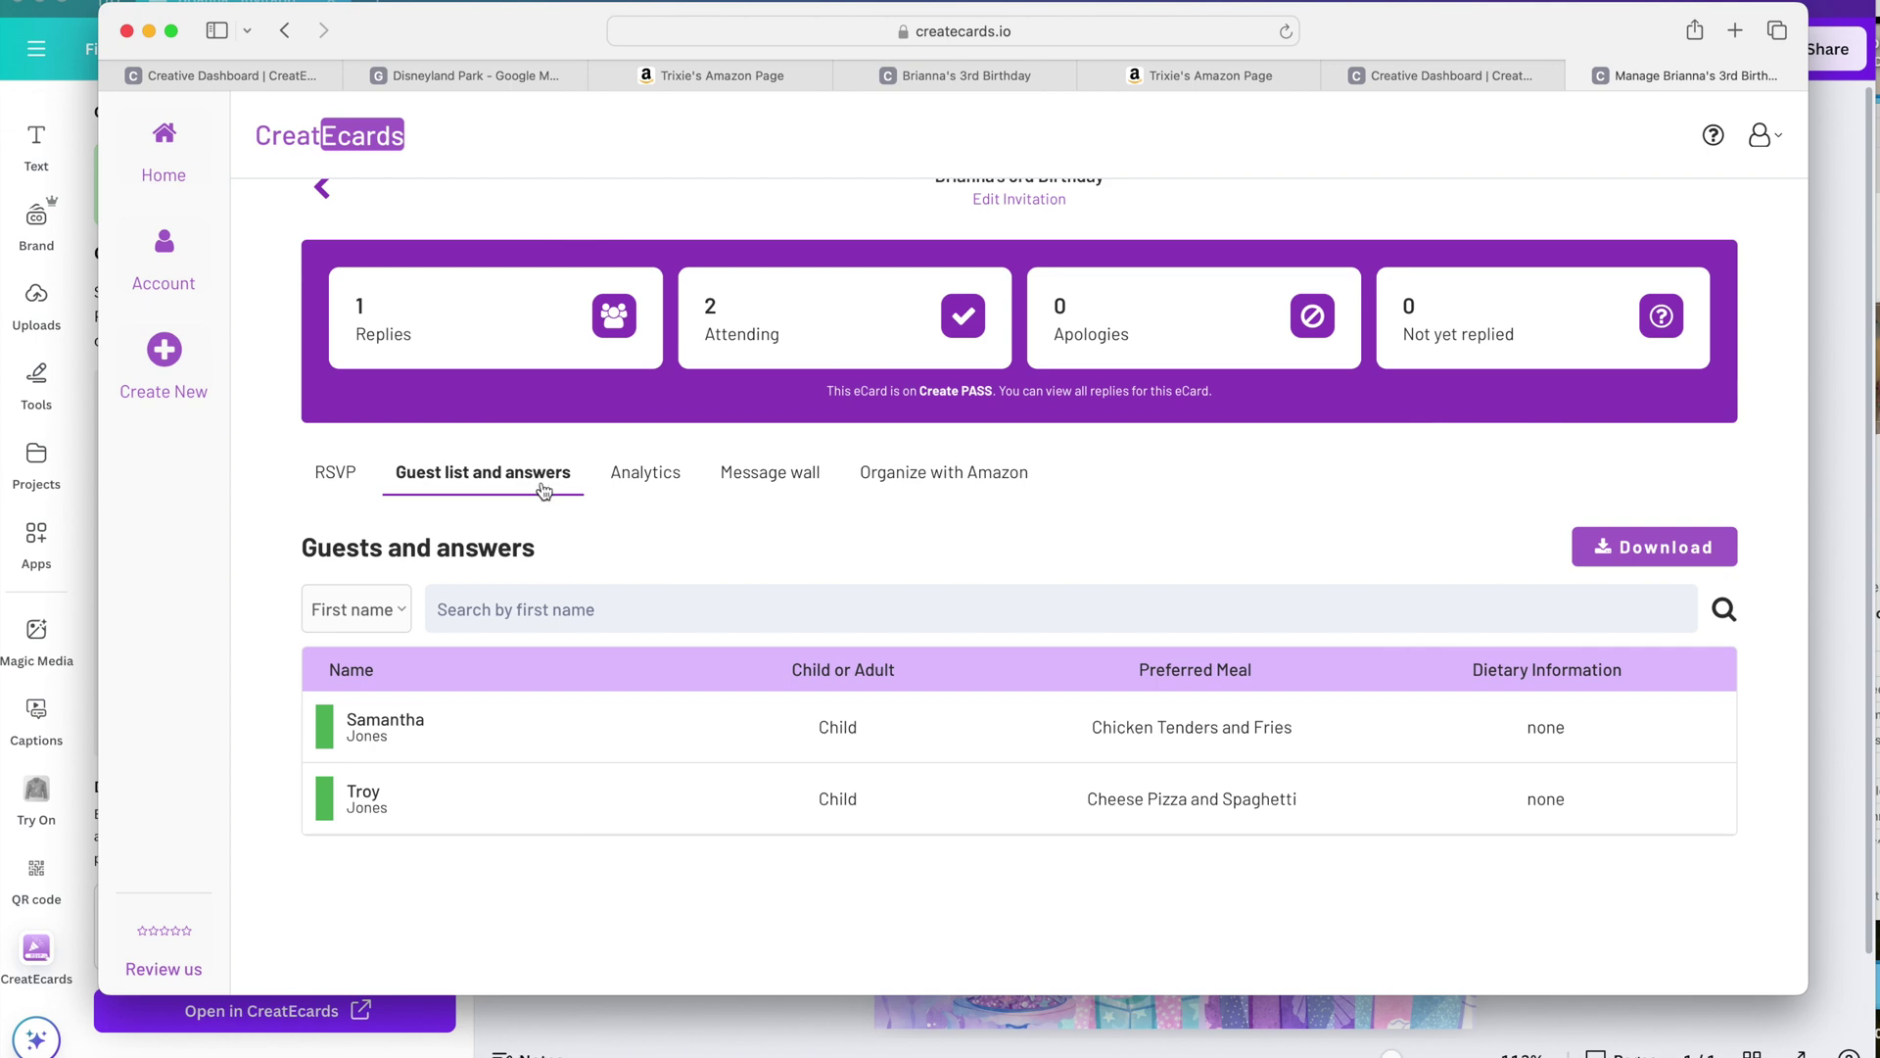
- Check the Message wall, then open the Organize with Amazon party-supply suggestions
left_click(778, 478)
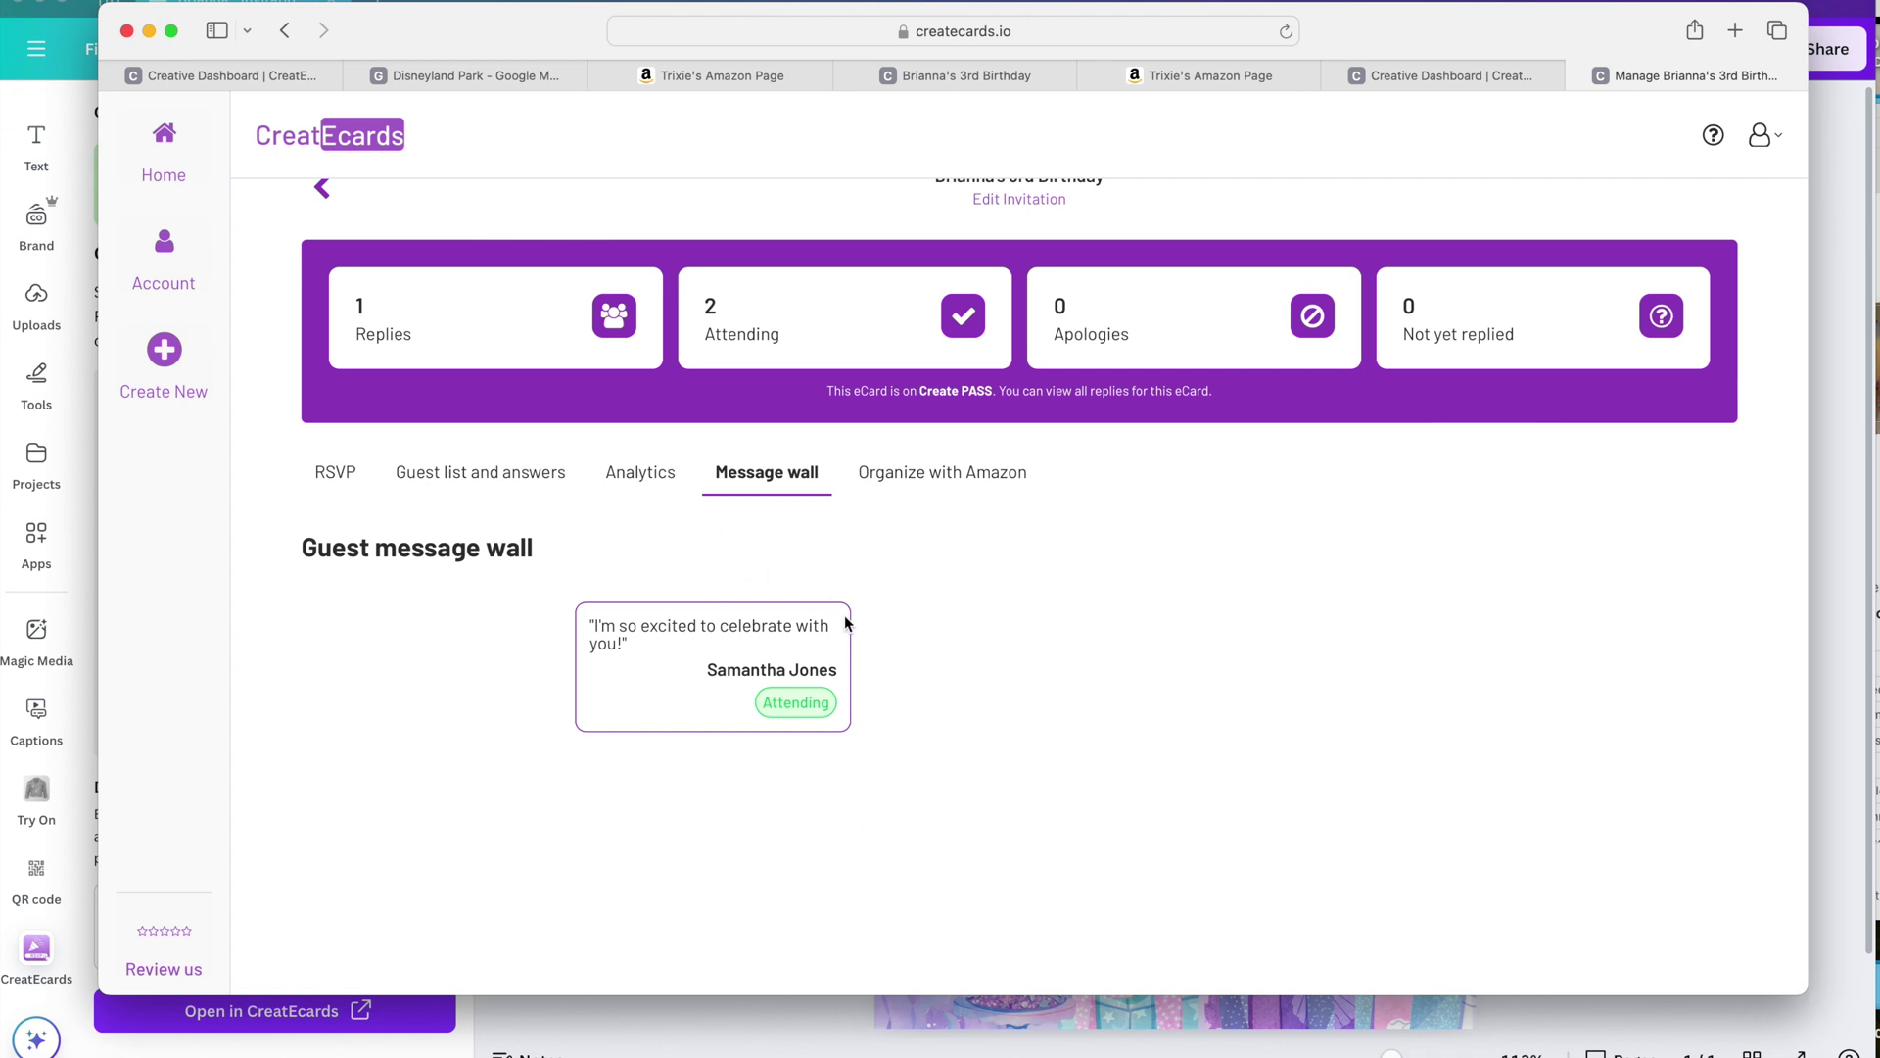
left_click(942, 472)
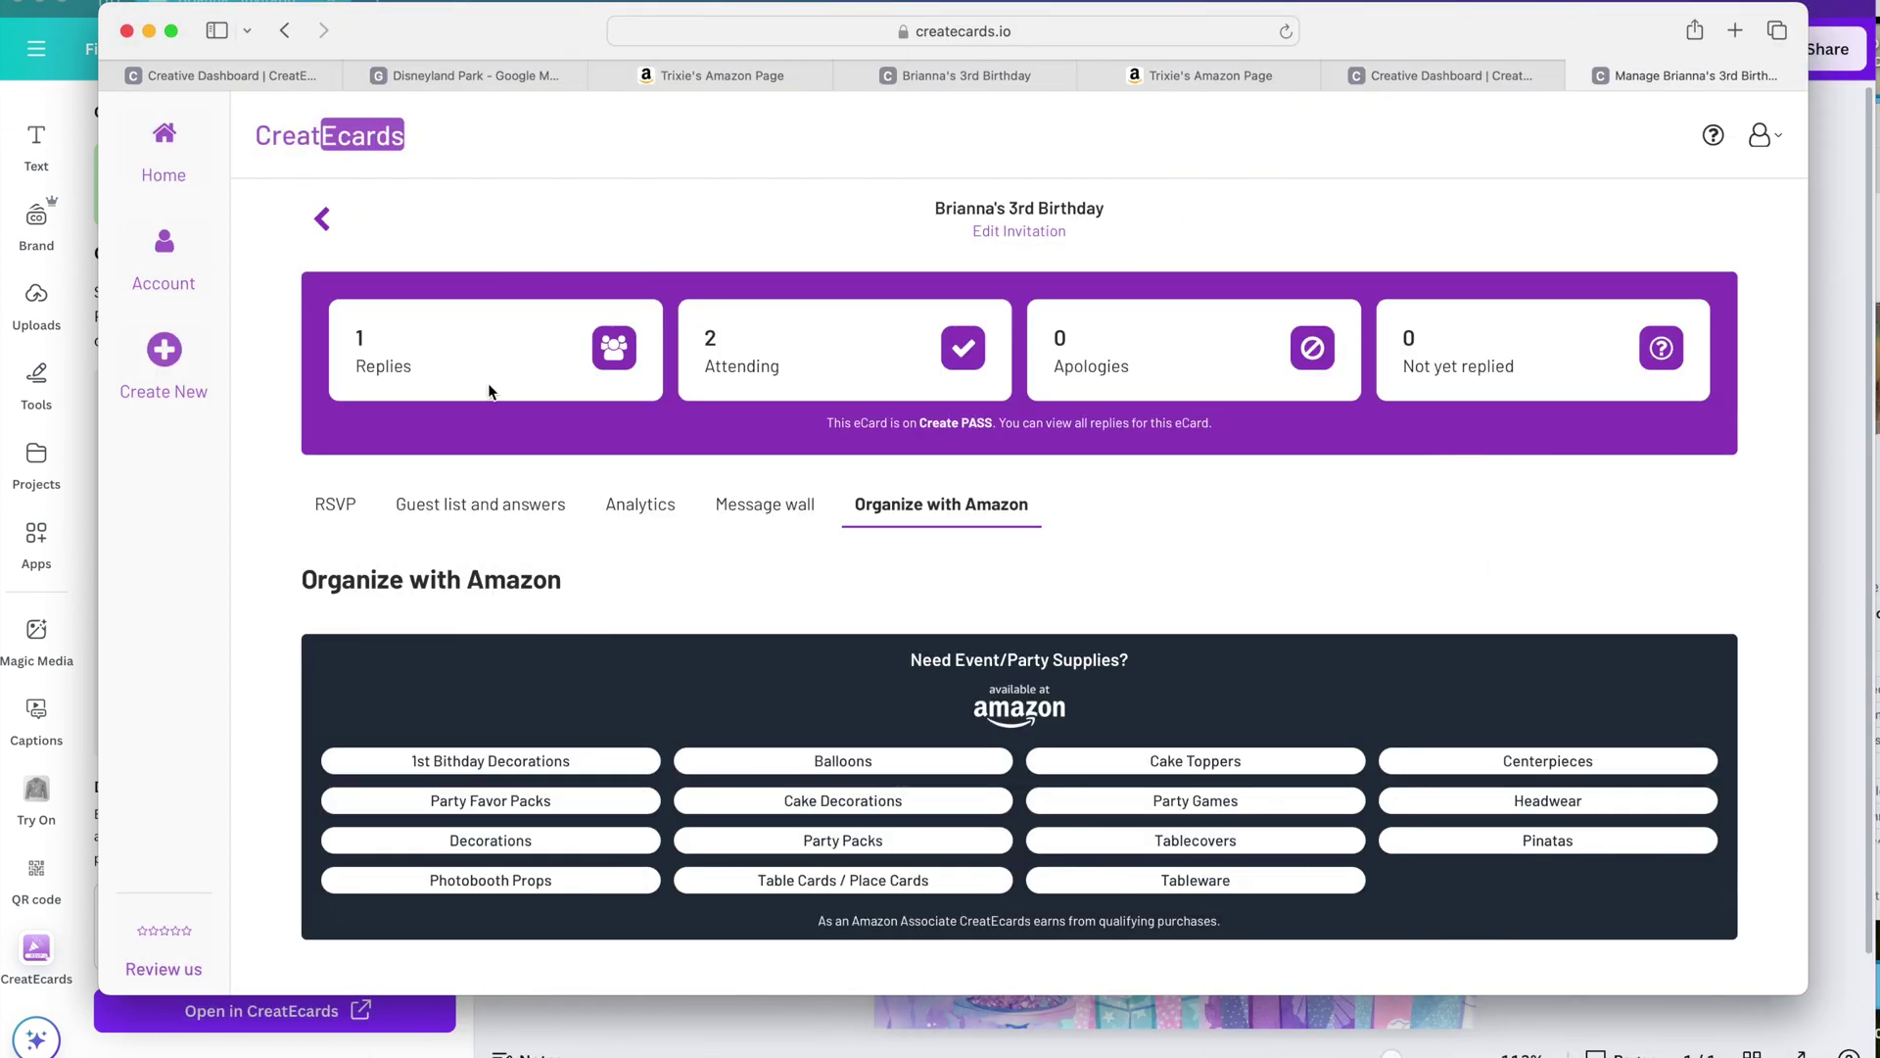
- Use the back arrow beside the eCard title and scroll down to the birthday invitation card
left_click(318, 221)
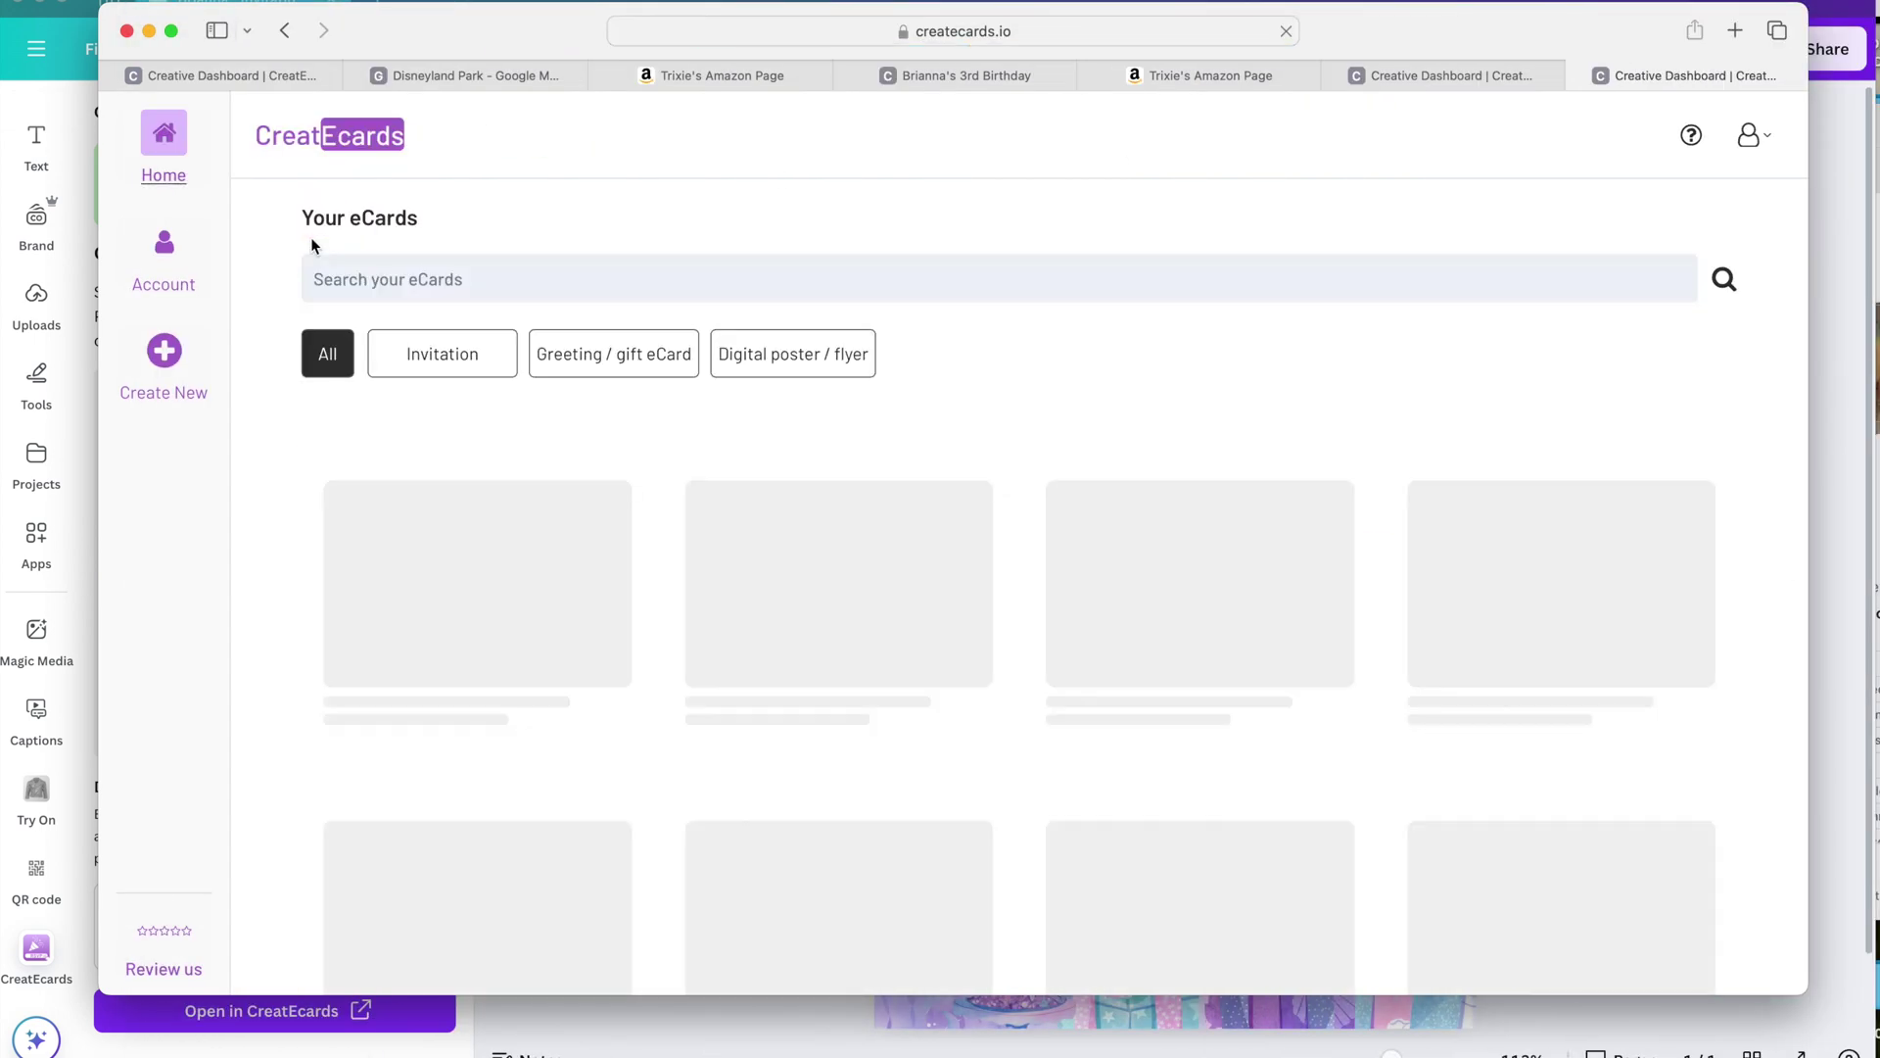
scroll(884, 627, "down", 2)
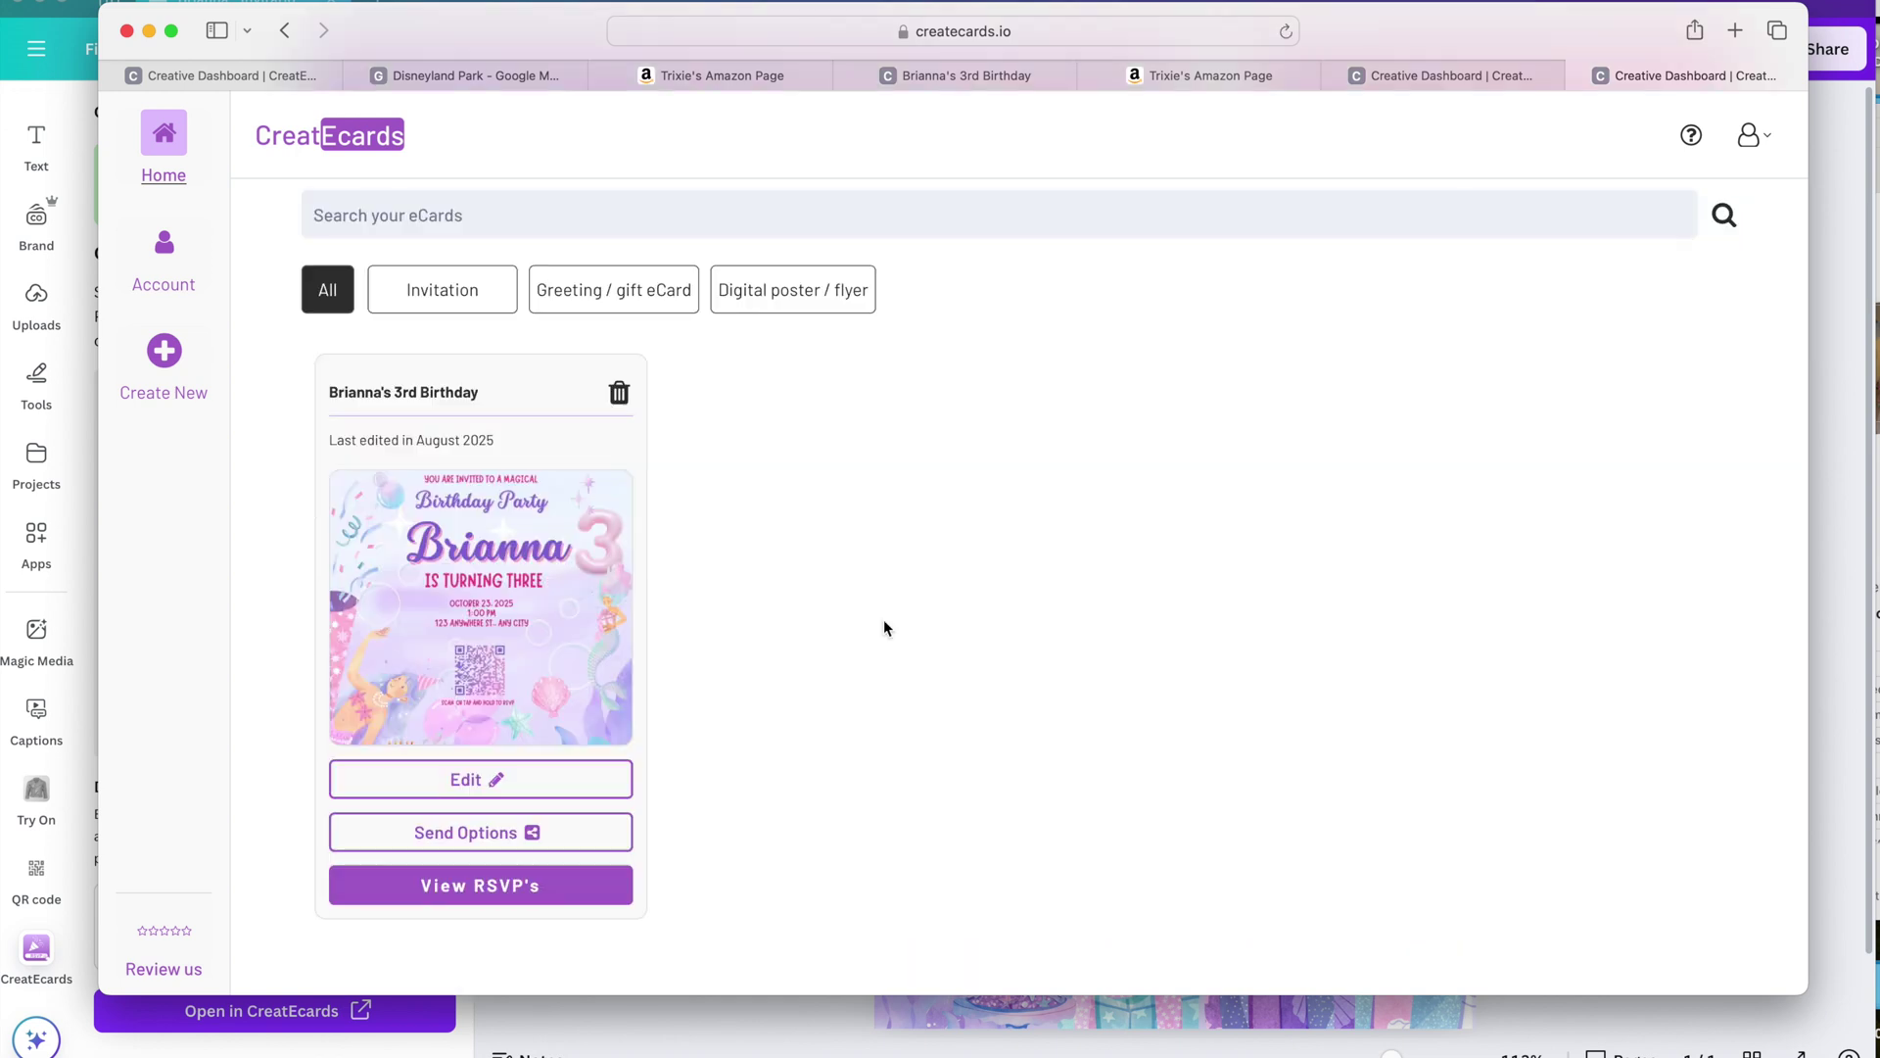